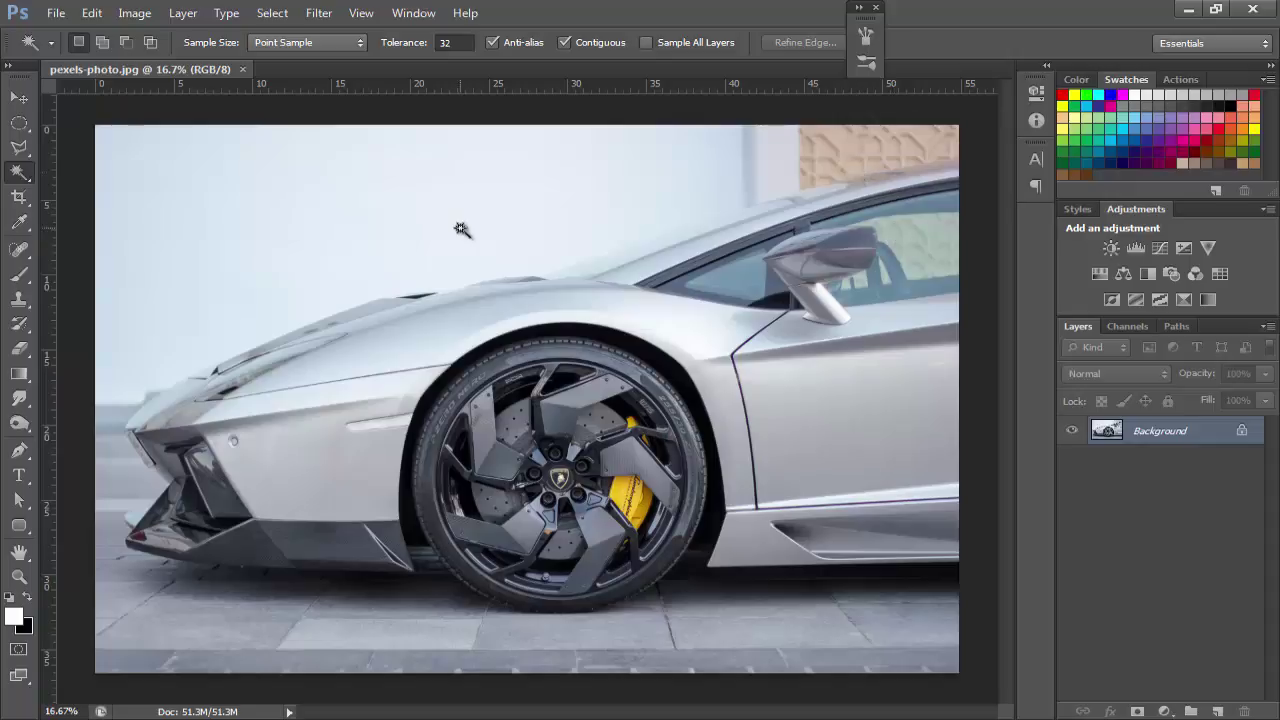
Unlock the Background as Layer 0, then draw and clear a trial polygonal selection around the car's nose.
double_click(1210, 432)
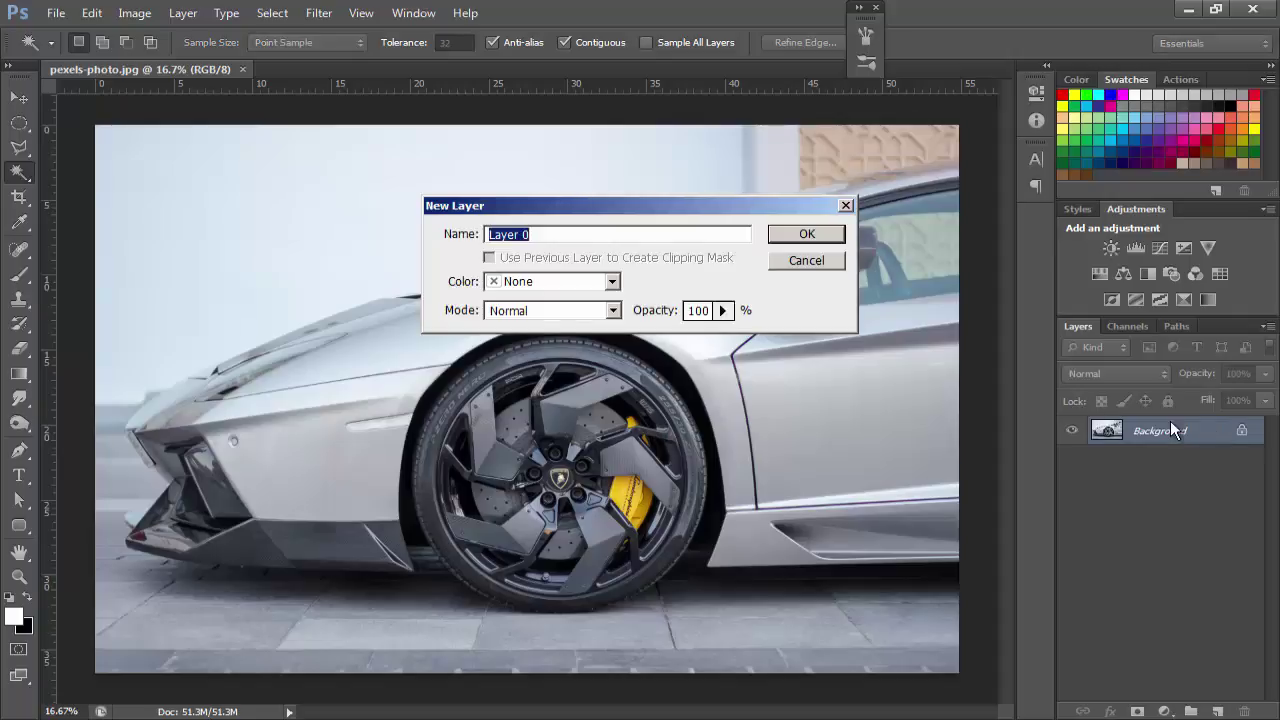
click(824, 236)
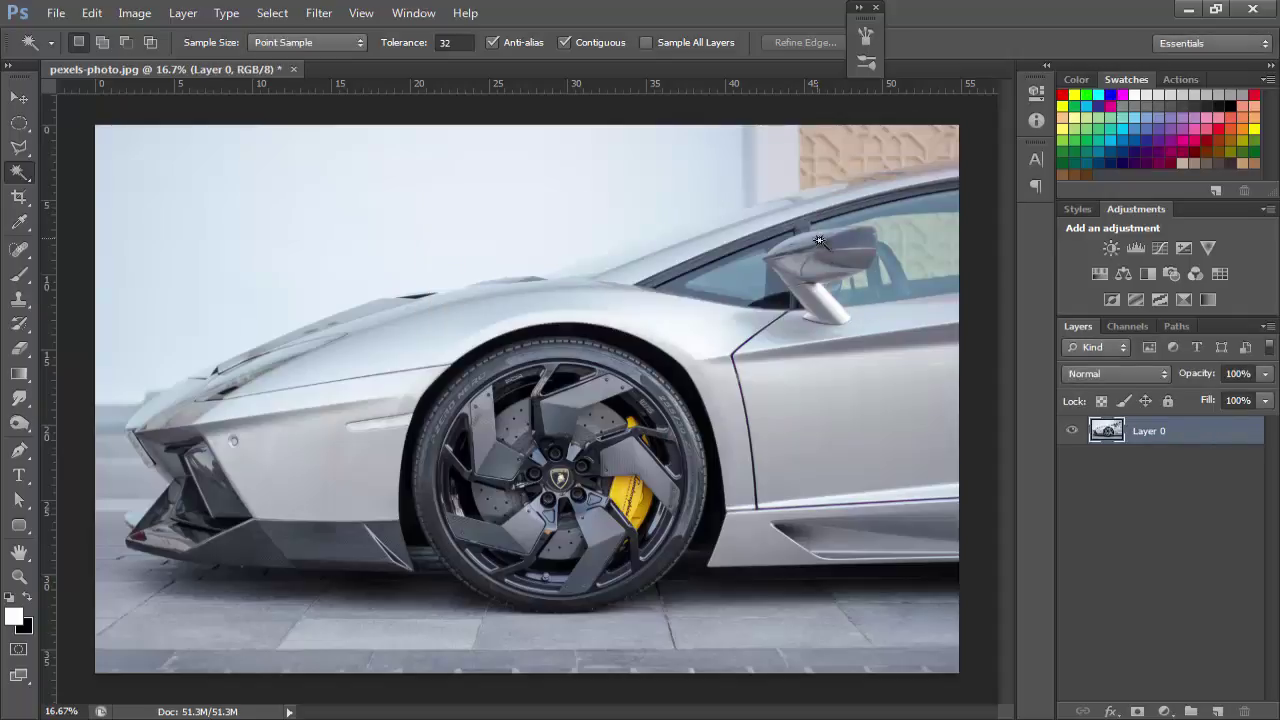
click(9, 156)
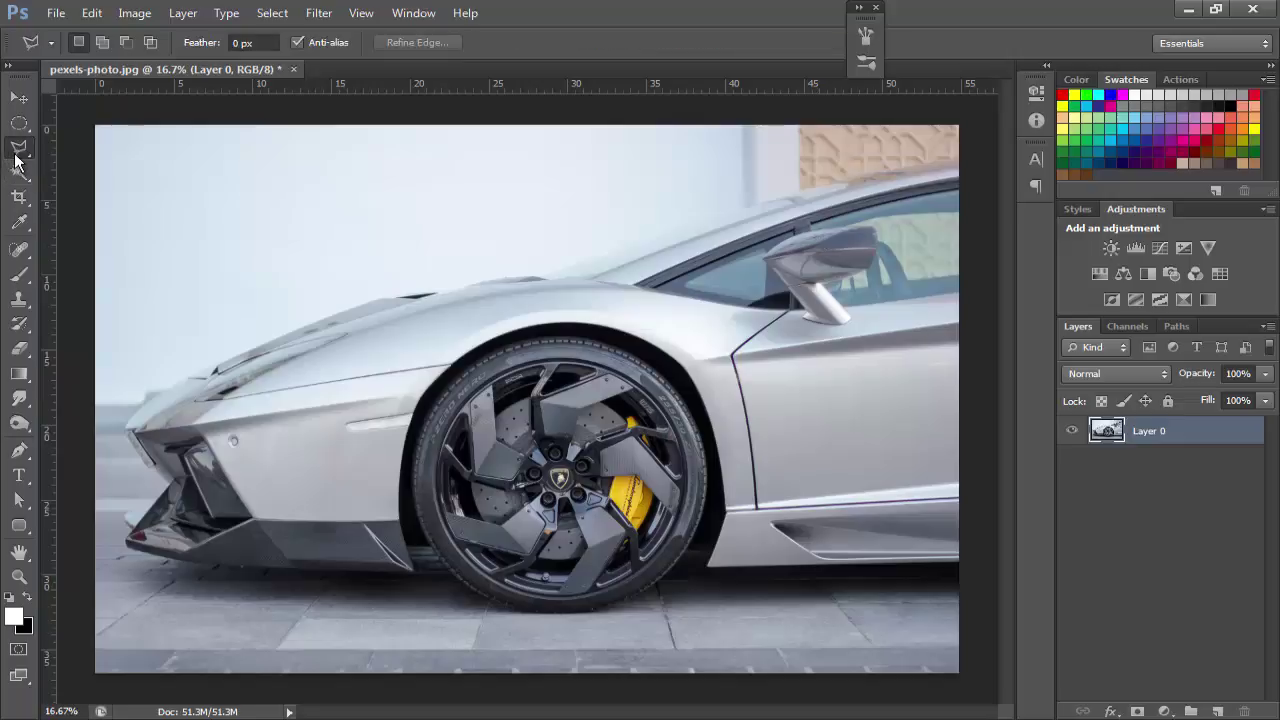
click(303, 175)
click(336, 226)
click(220, 283)
click(155, 352)
click(119, 432)
click(127, 523)
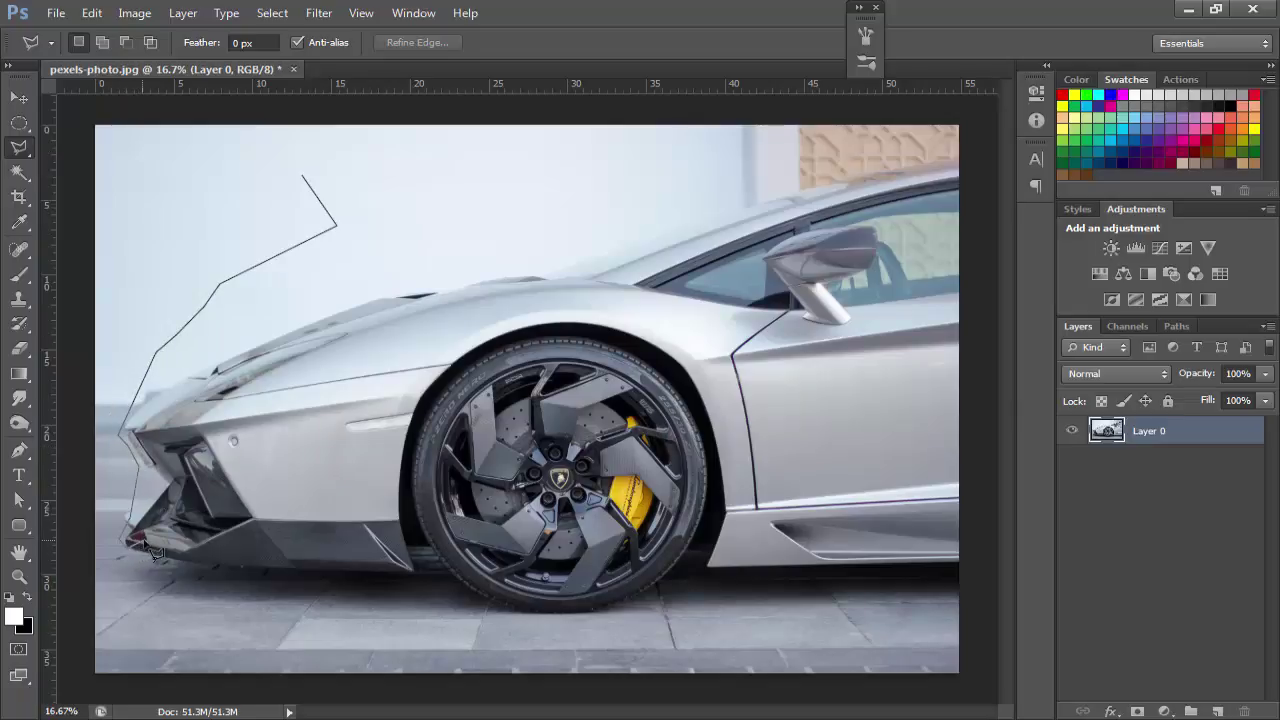
double_click(145, 545)
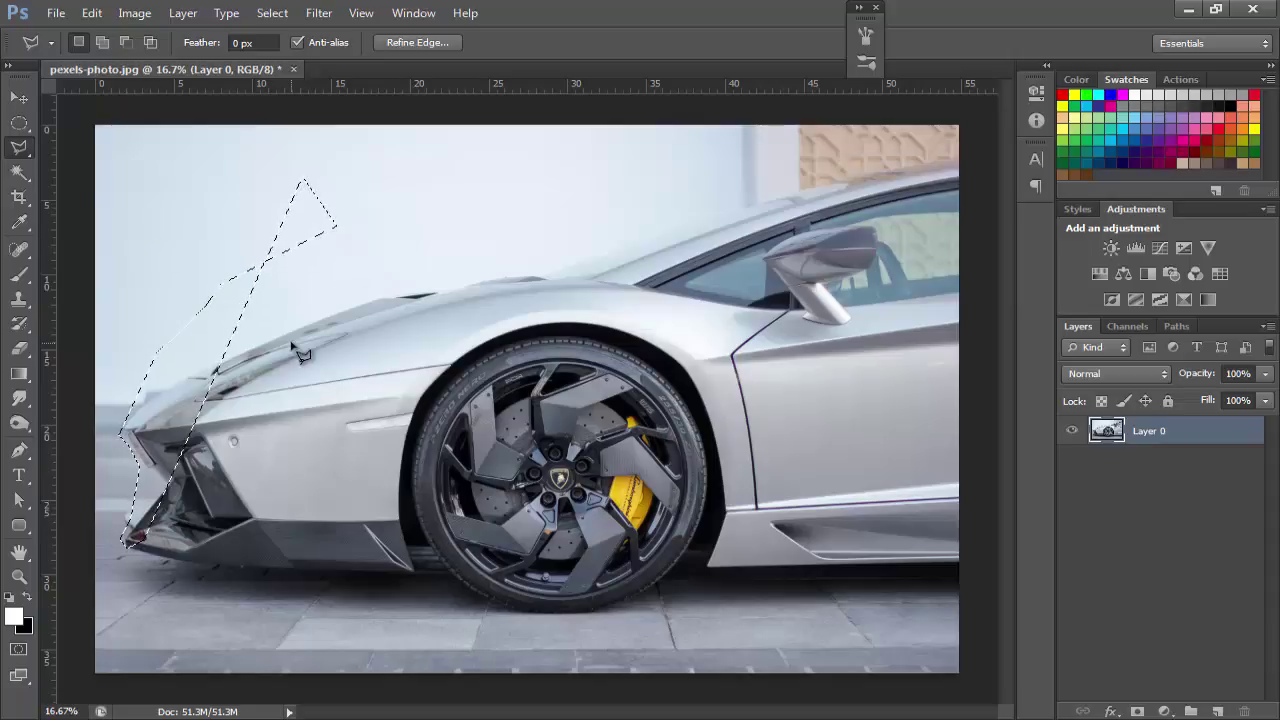
key(ctrl+d)
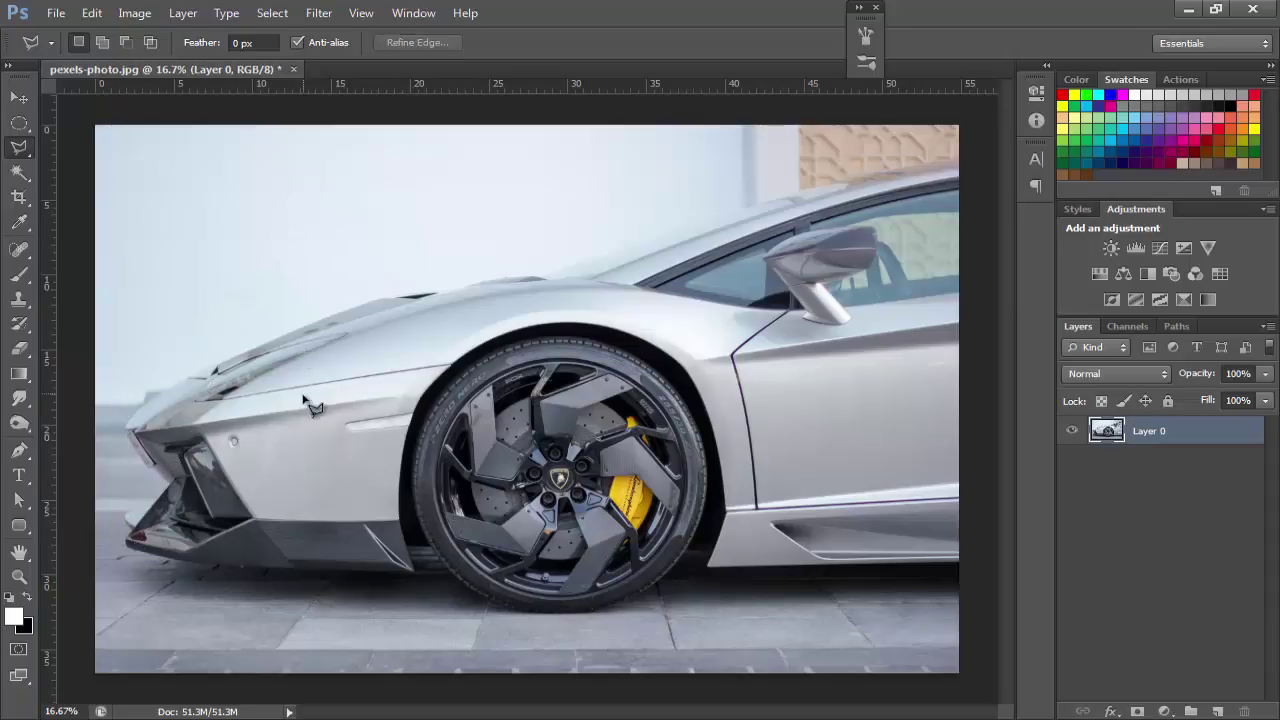
click(20, 147)
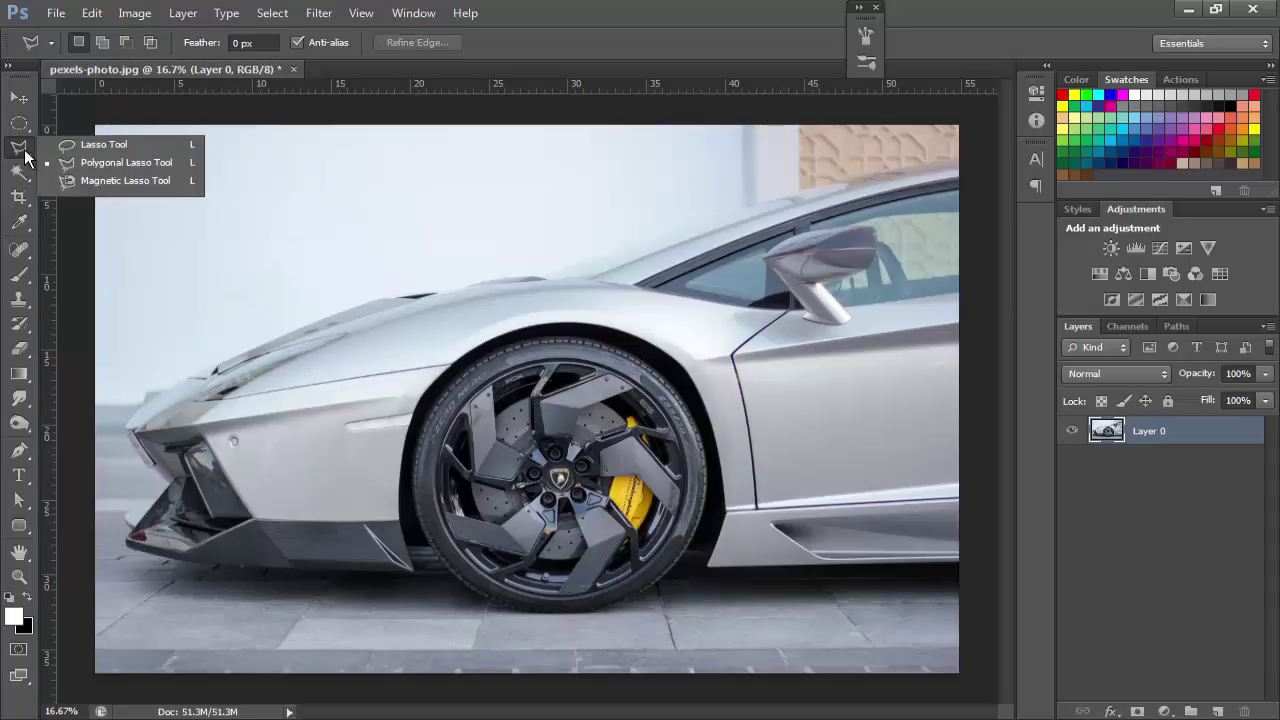
click(21, 176)
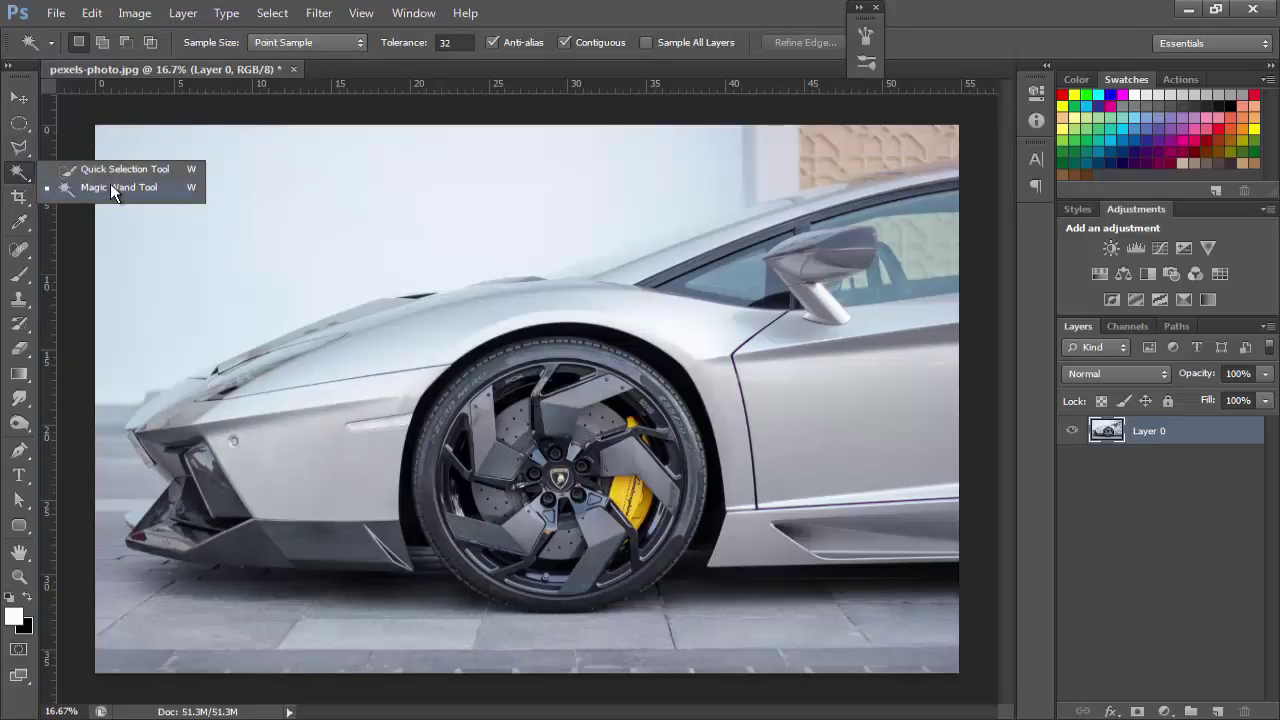
click(113, 192)
click(230, 168)
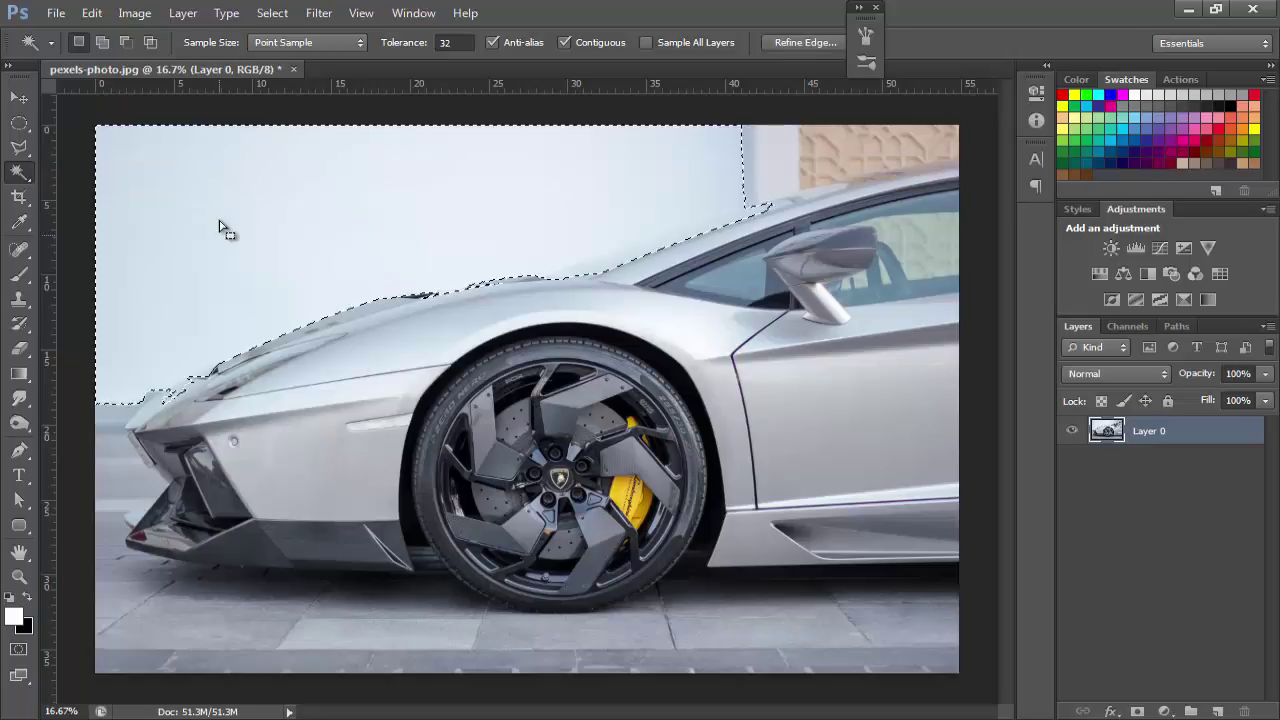
key(z)
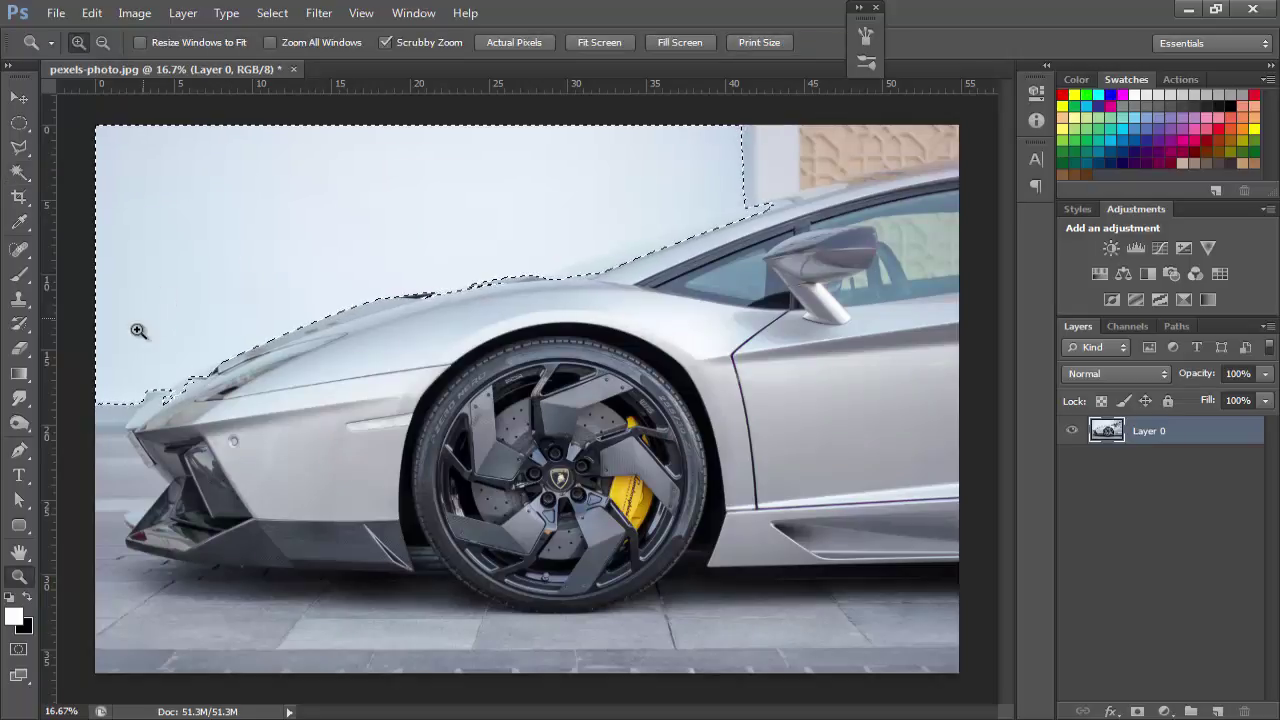
drag(138, 330, 534, 563)
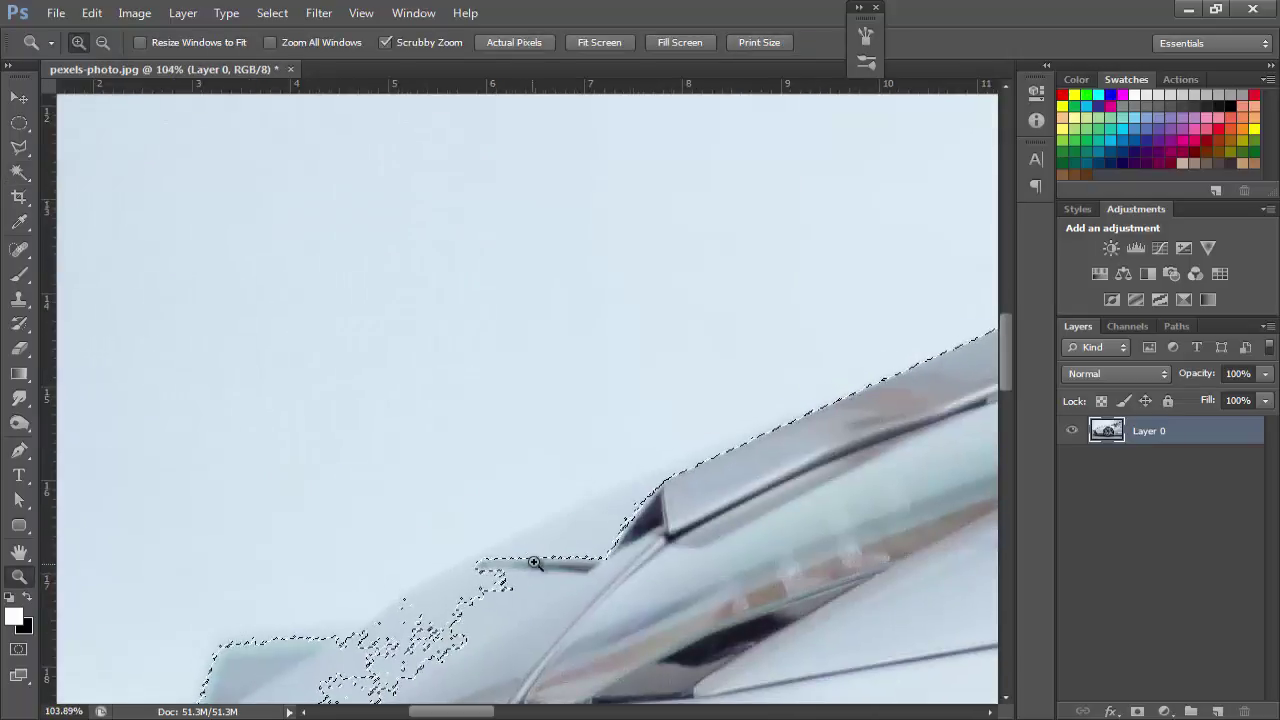
click(596, 42)
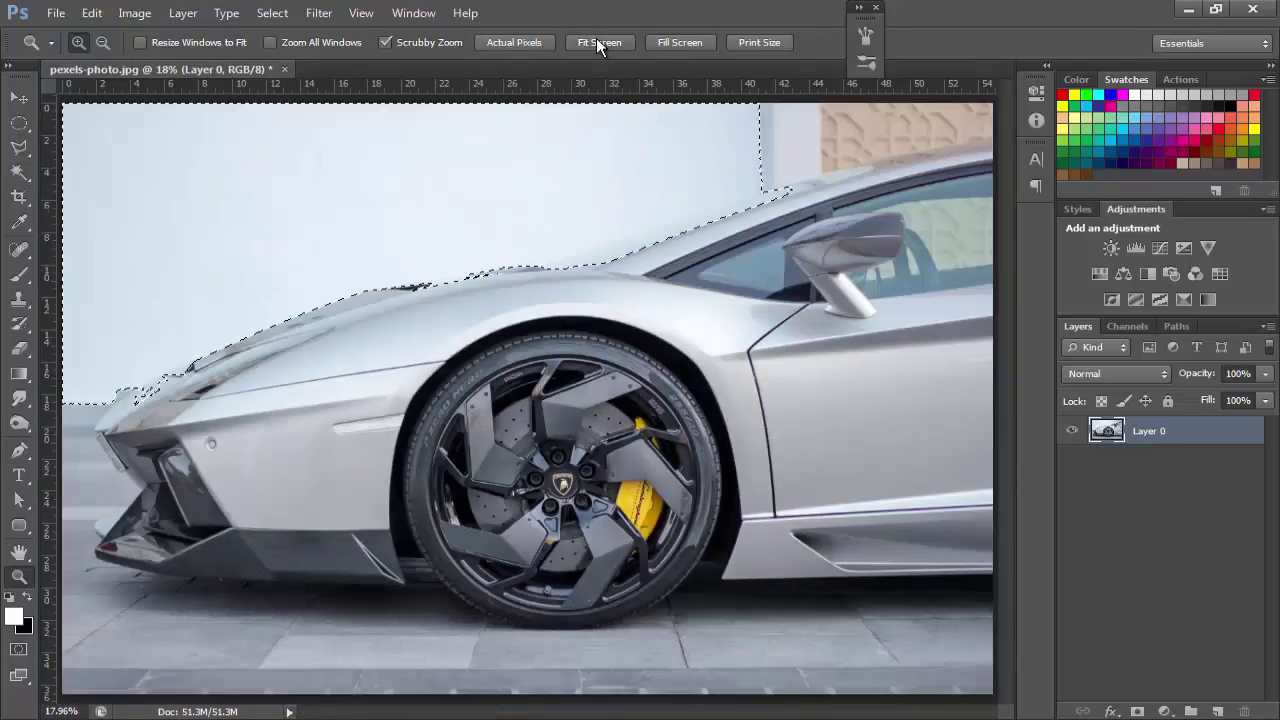
key(ctrl+d)
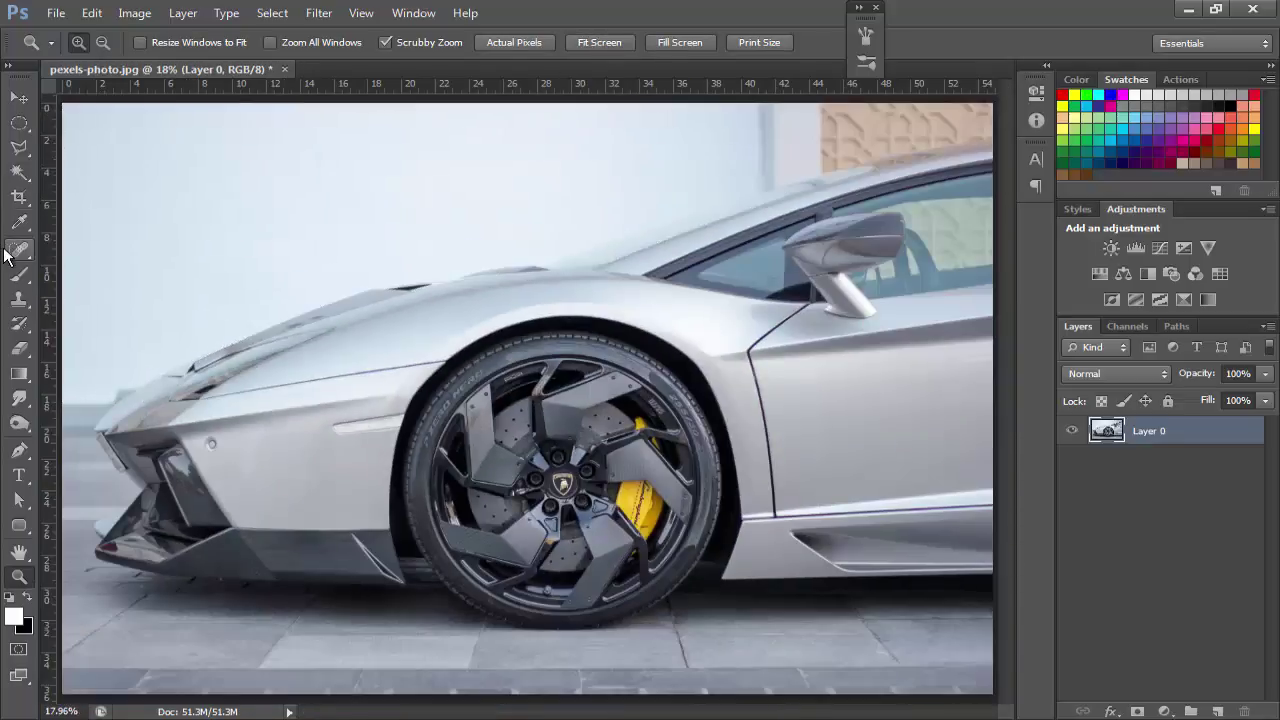
click(18, 176)
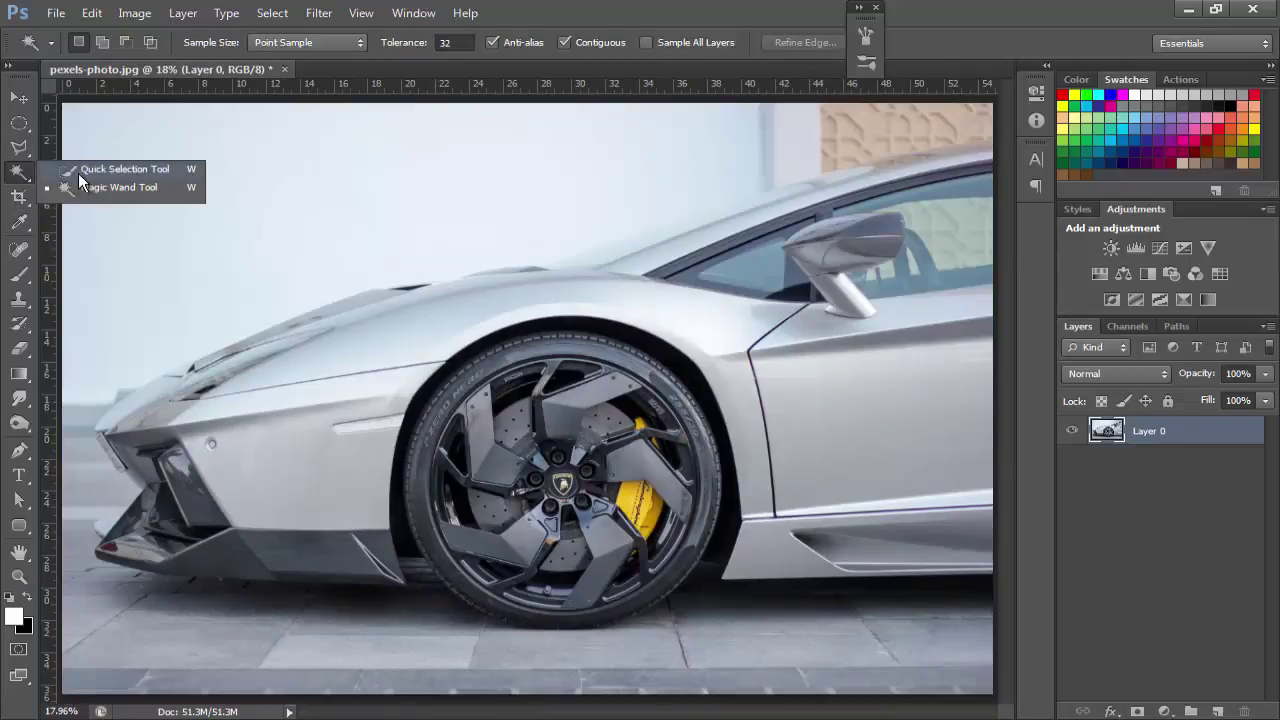
click(90, 172)
mouse_move(271, 237)
mouse_down()
mouse_move(366, 286)
mouse_move(334, 266)
mouse_move(378, 270)
mouse_up()
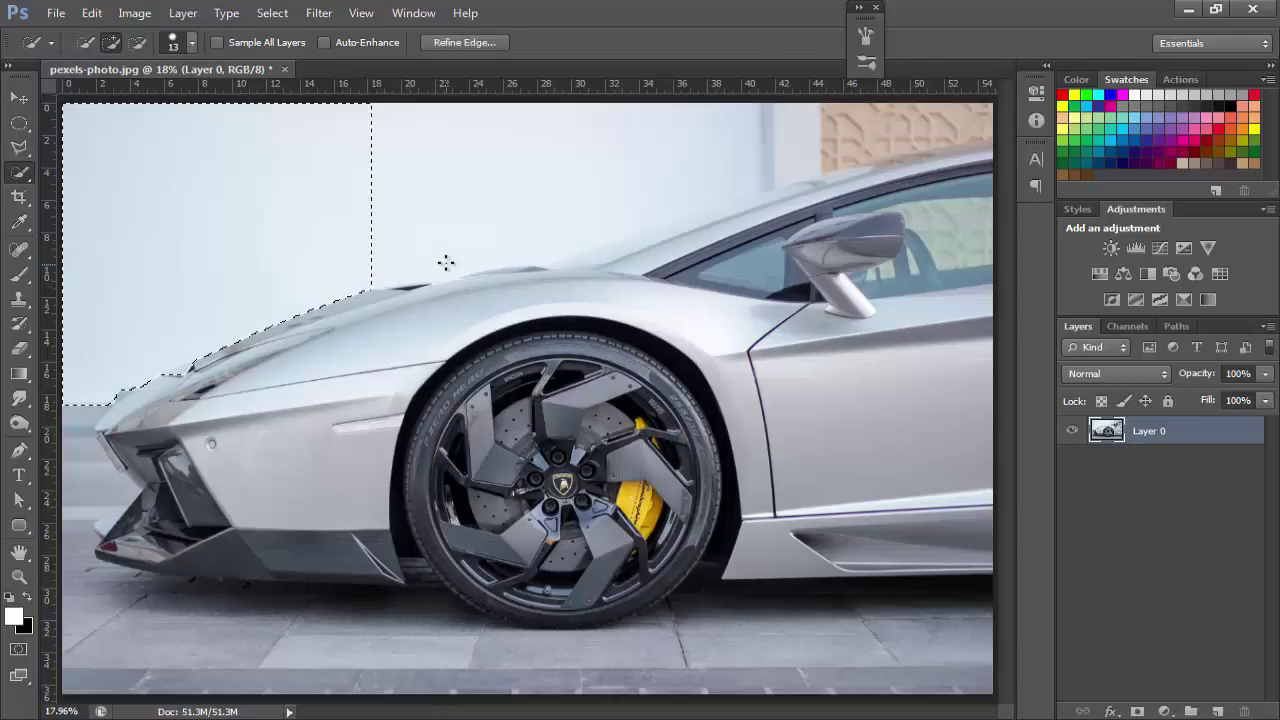
drag(511, 254, 640, 235)
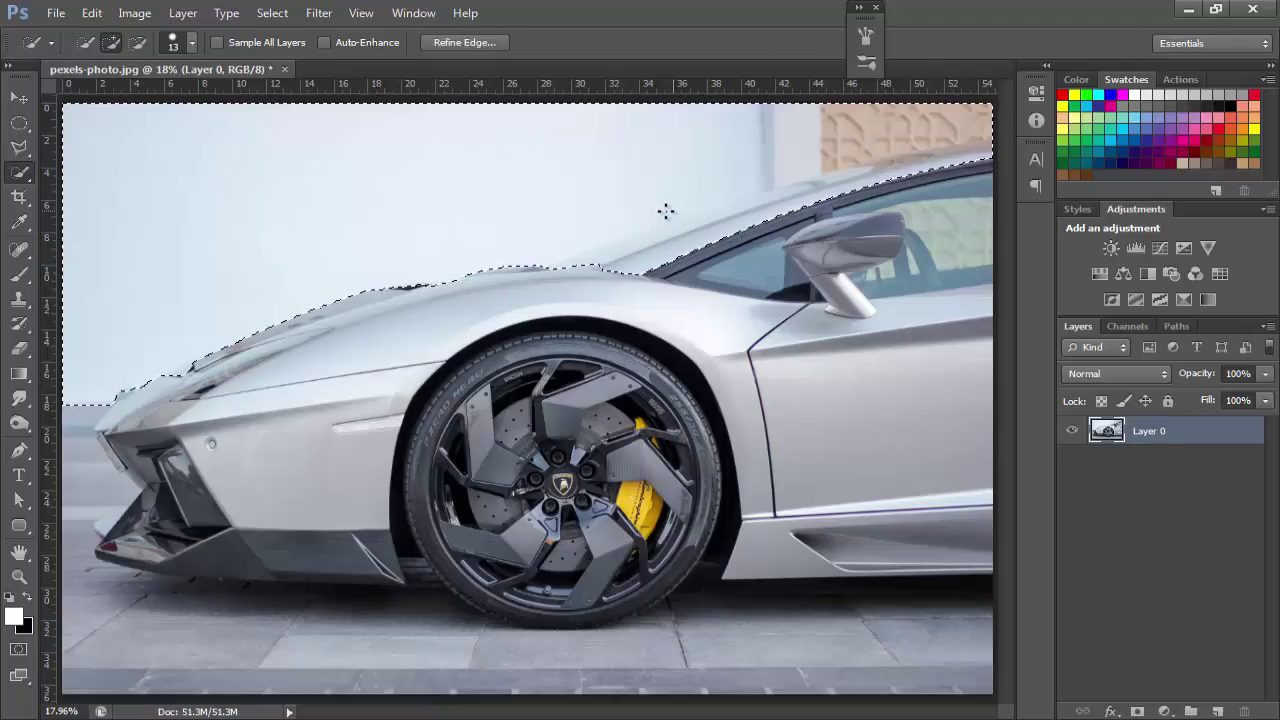
key(ctrl+d)
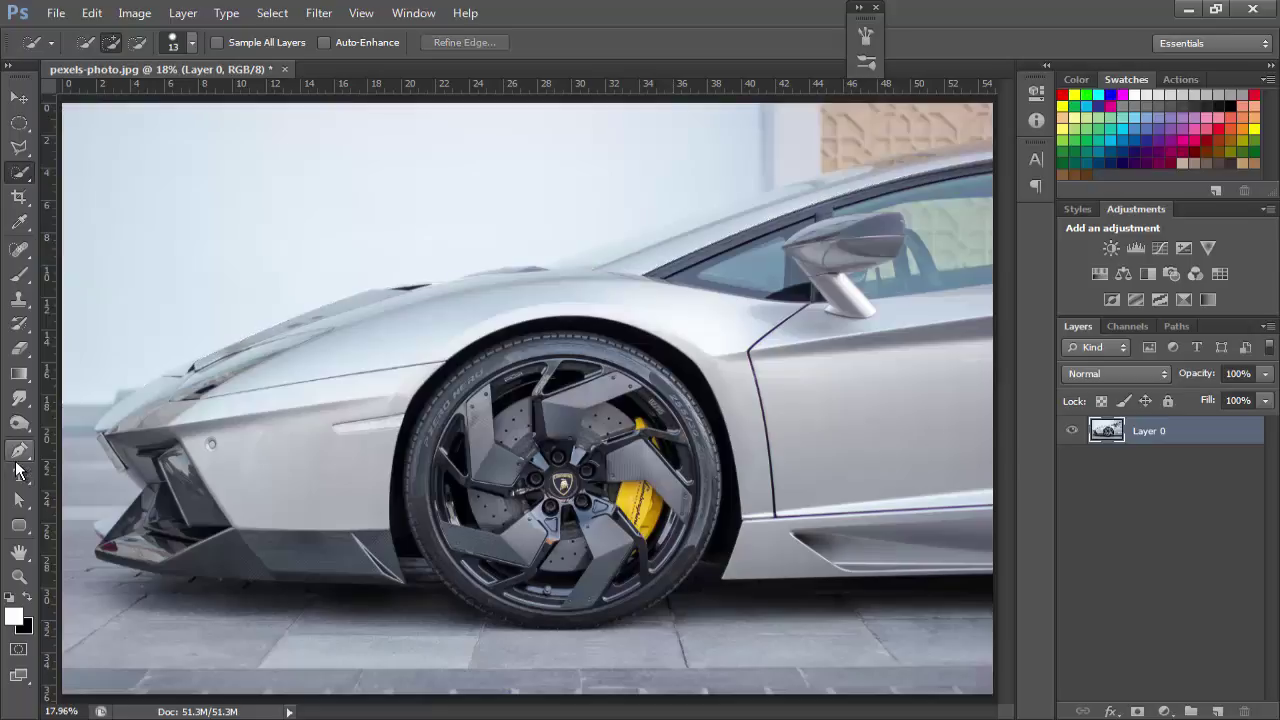
Select the Pen Tool from its flyout, placing and undoing one trial anchor on the pavement.
click(18, 452)
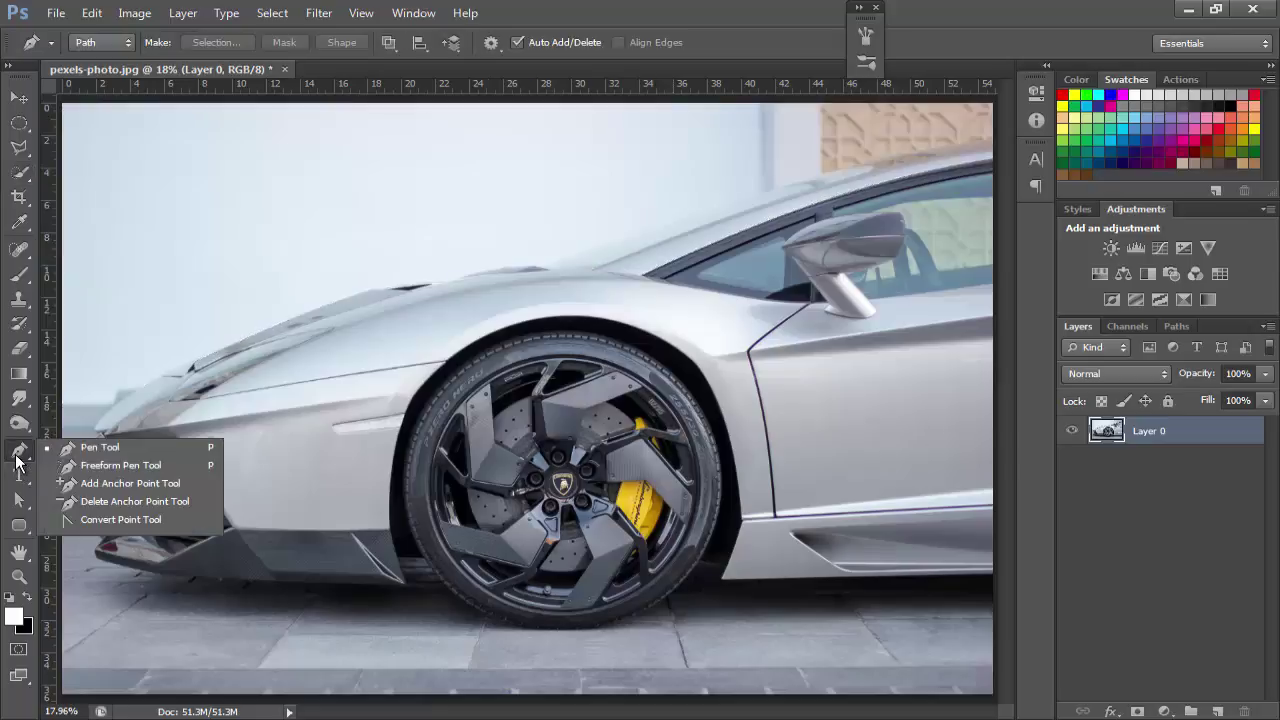
click(80, 450)
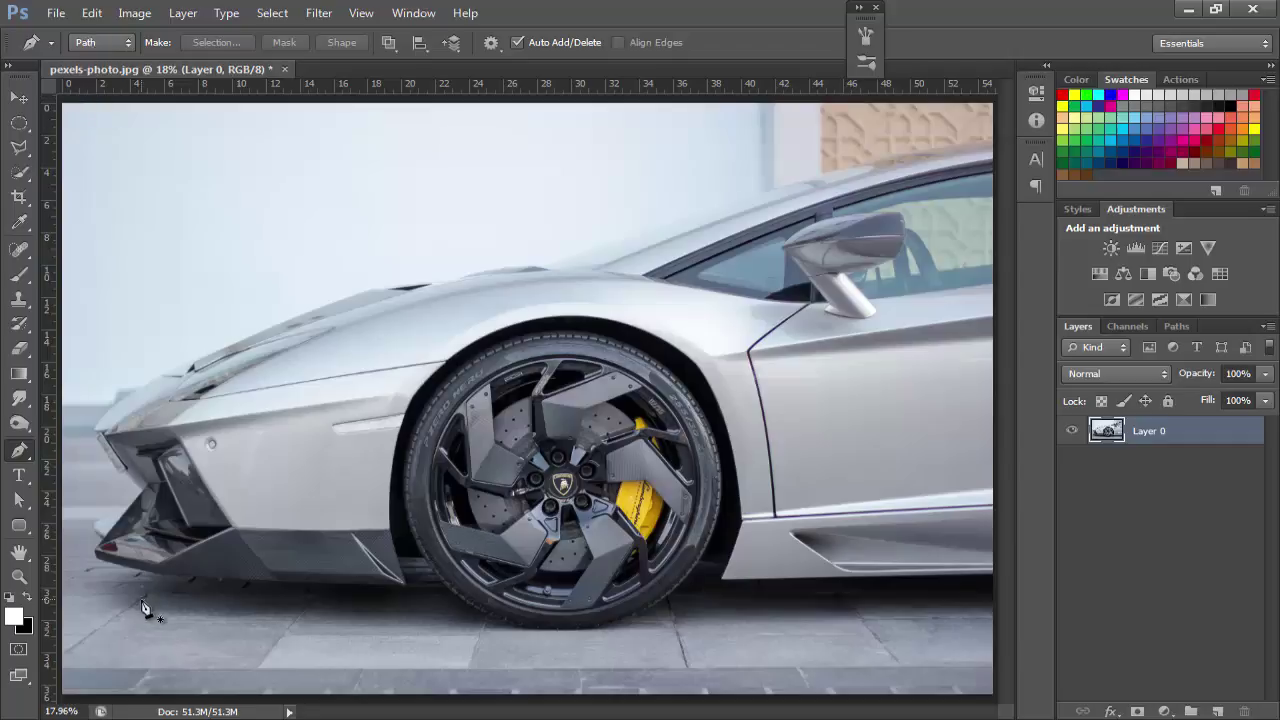
click(881, 655)
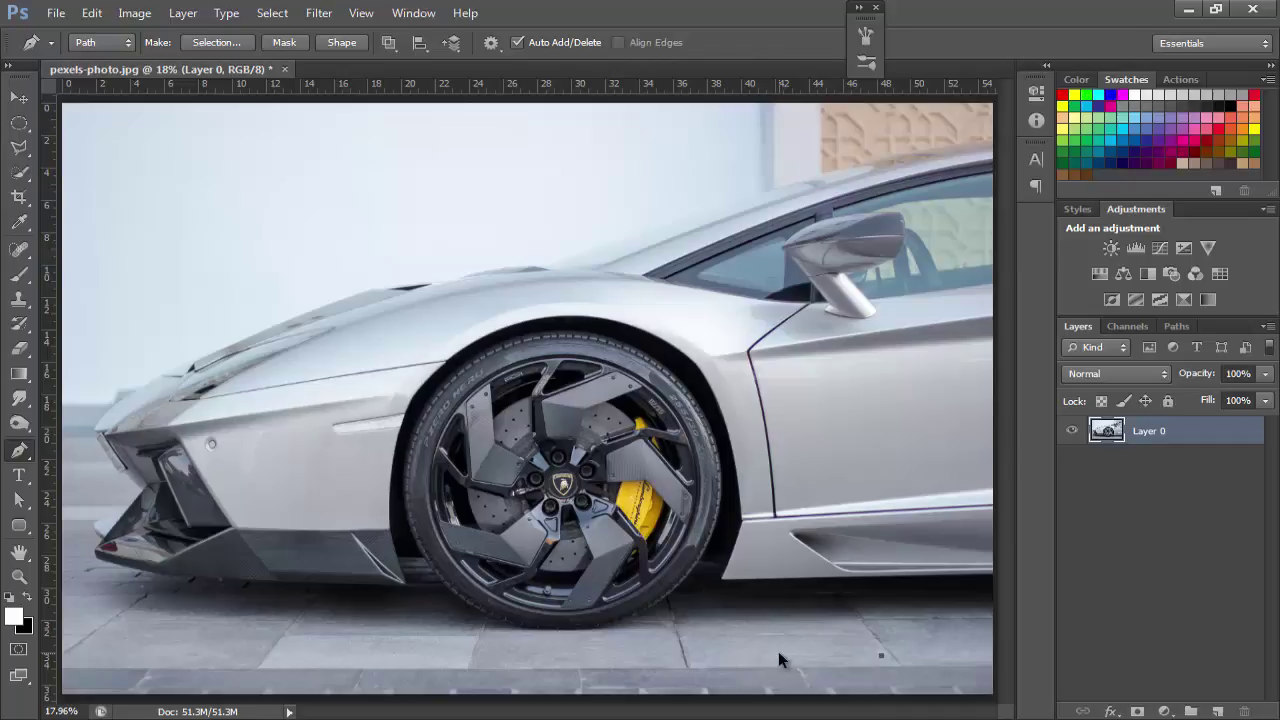
key(ctrl+z)
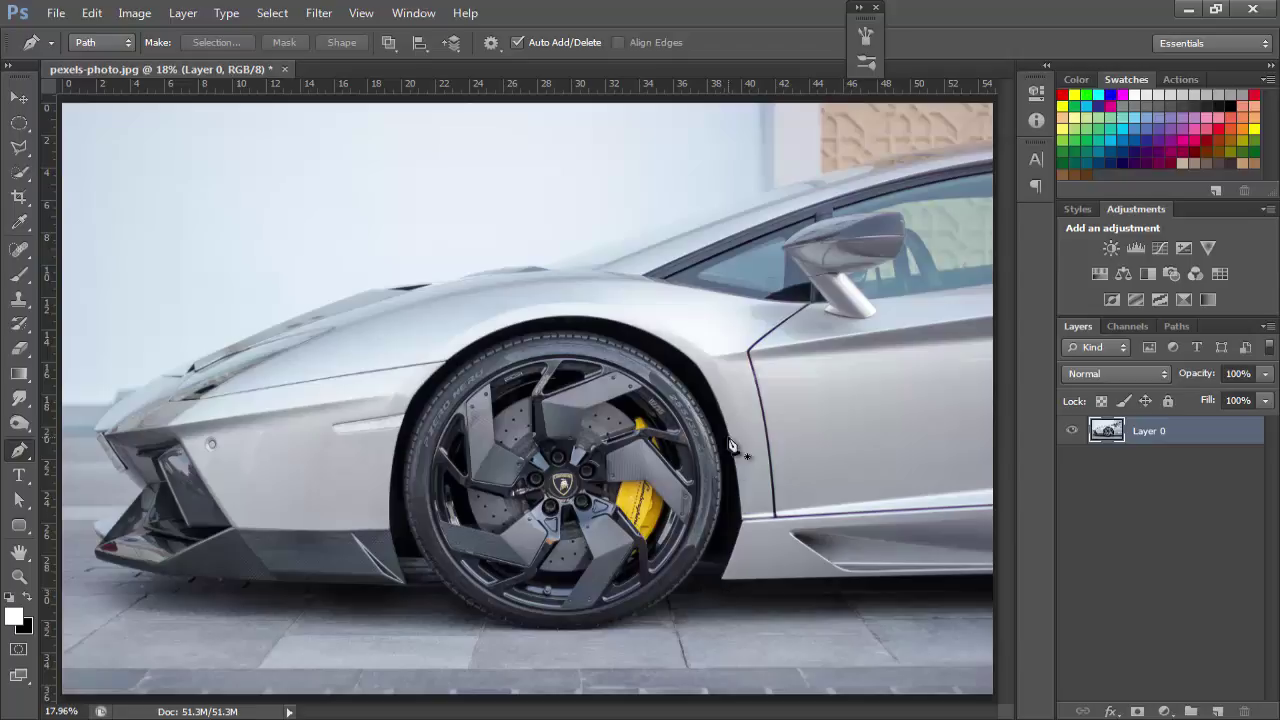
Zoom in on the car's bonnet and duplicate Layer 0 as Layer 0 copy.
key(z)
mouse_move(890, 145)
mouse_down()
mouse_move(930, 145)
mouse_move(949, 180)
mouse_up()
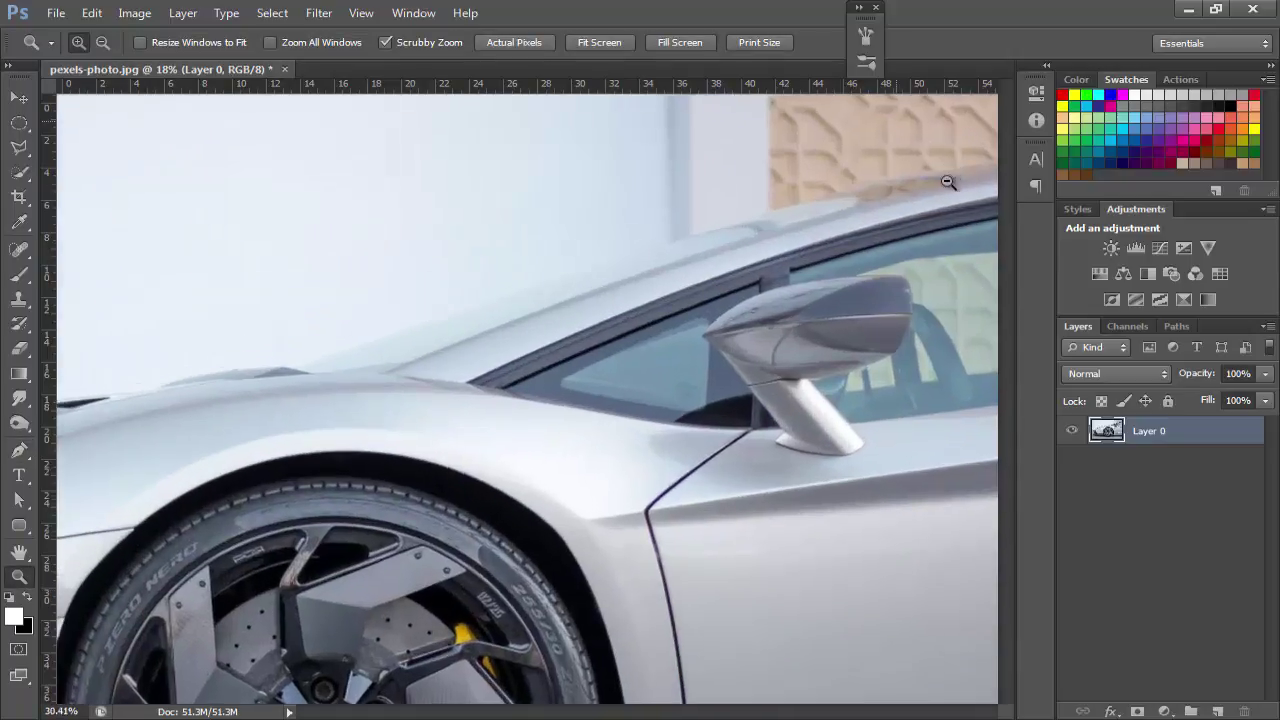
drag(569, 249, 849, 240)
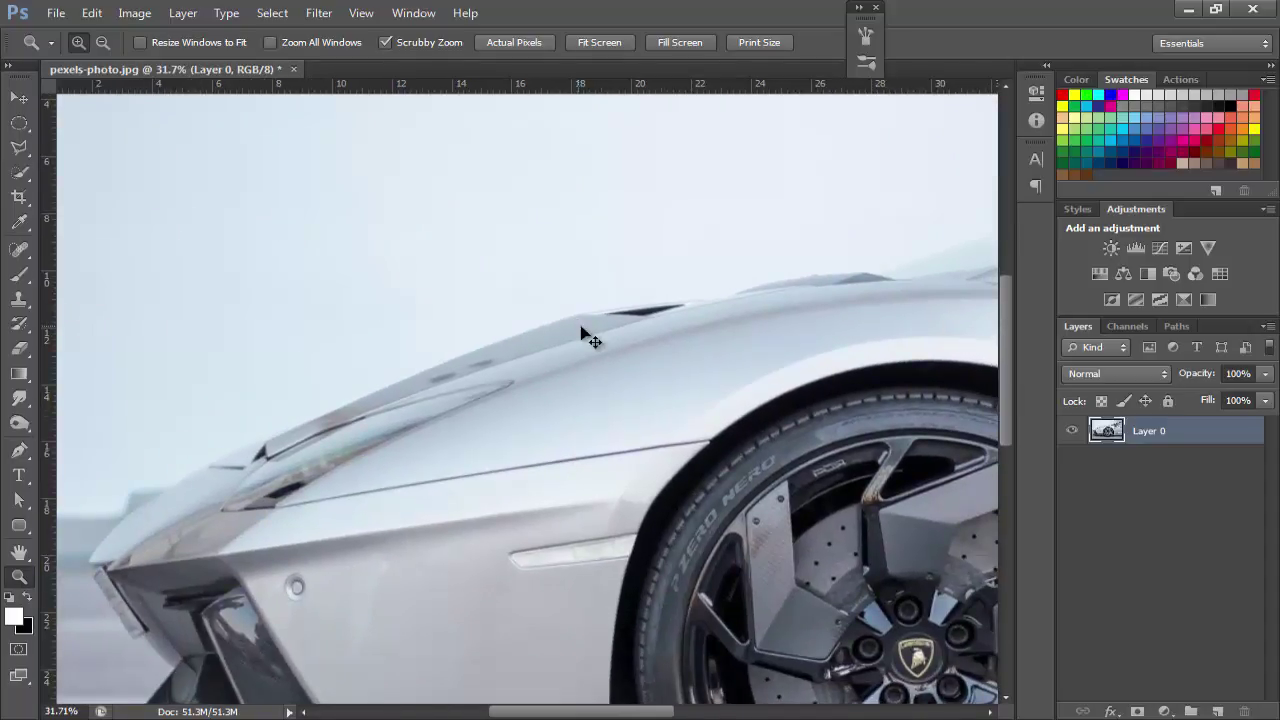
key(ctrl+j)
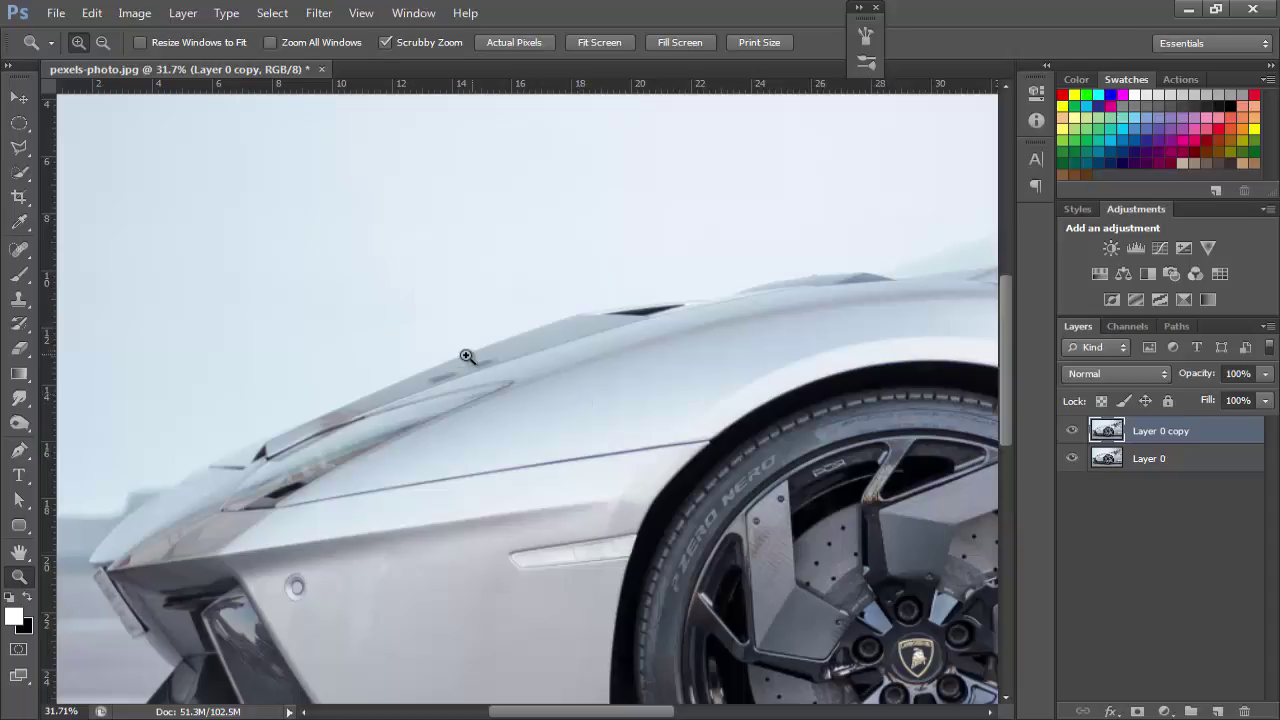
Pan the view around the car and bring up the Image menu's adjustments list.
drag(187, 489, 251, 458)
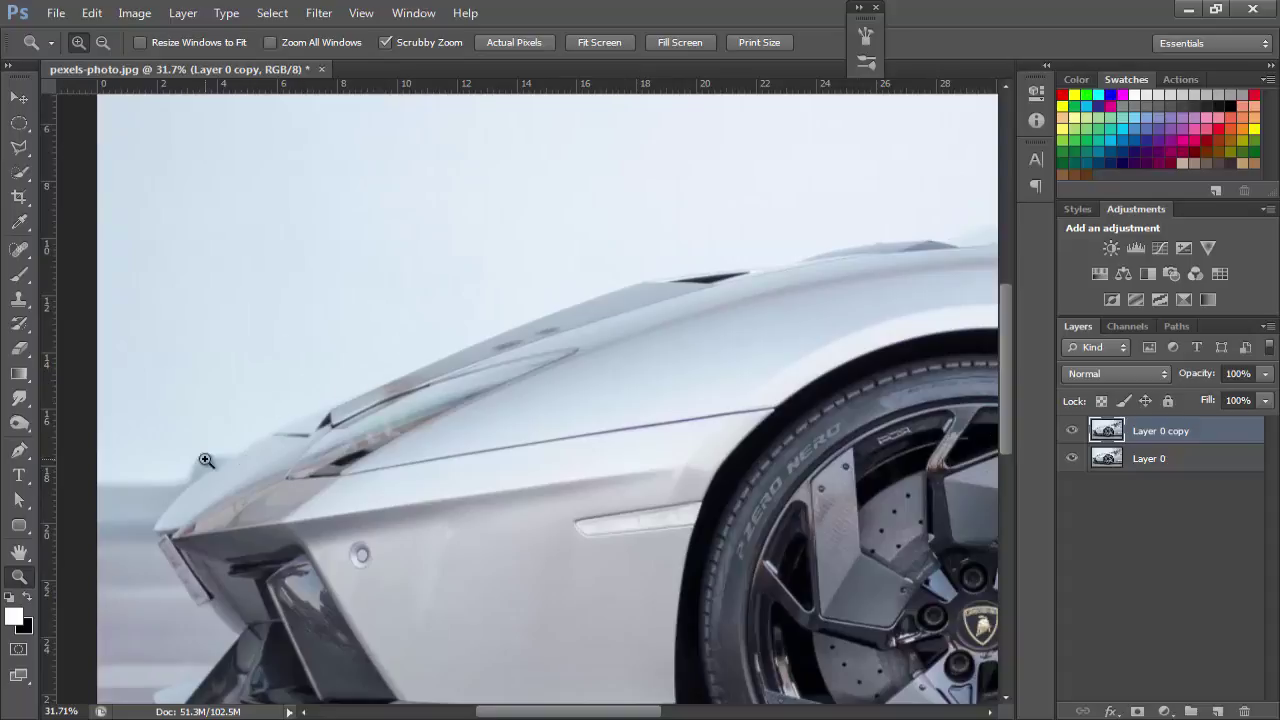
scroll(512, 408, right, 5)
scroll(500, 430, up, 3)
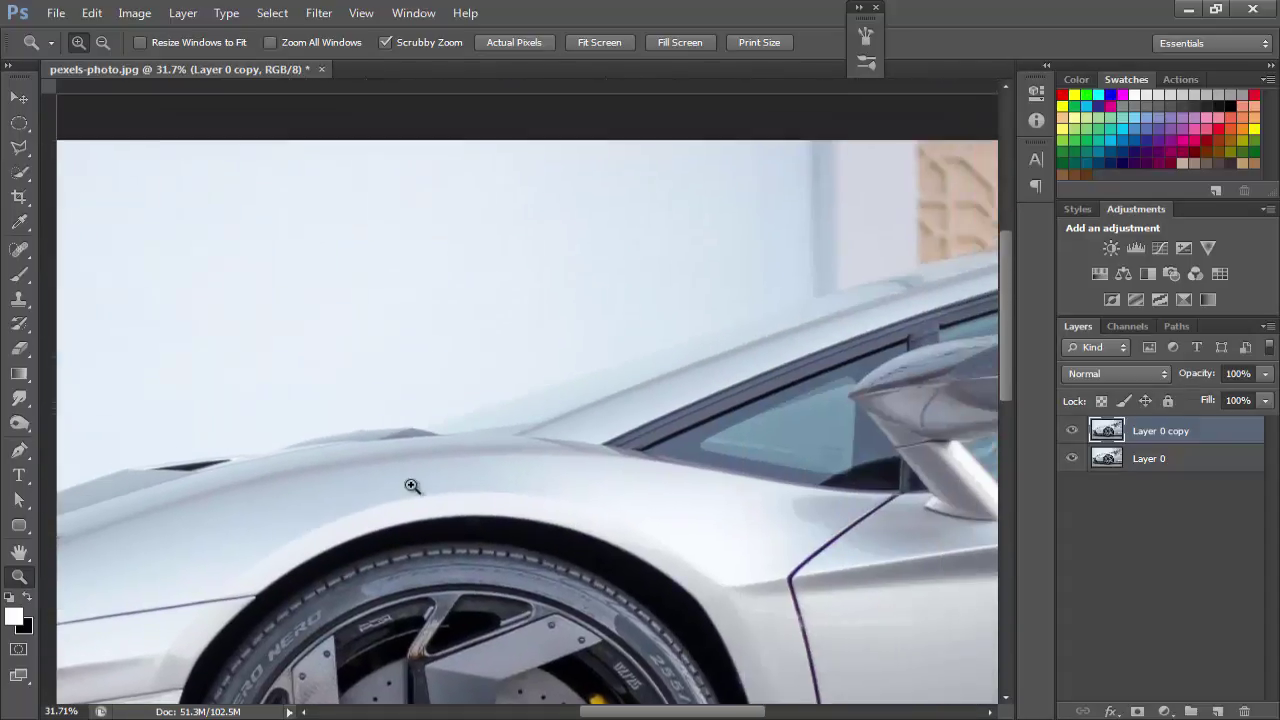
scroll(411, 486, right, 4)
scroll(411, 486, up, 3)
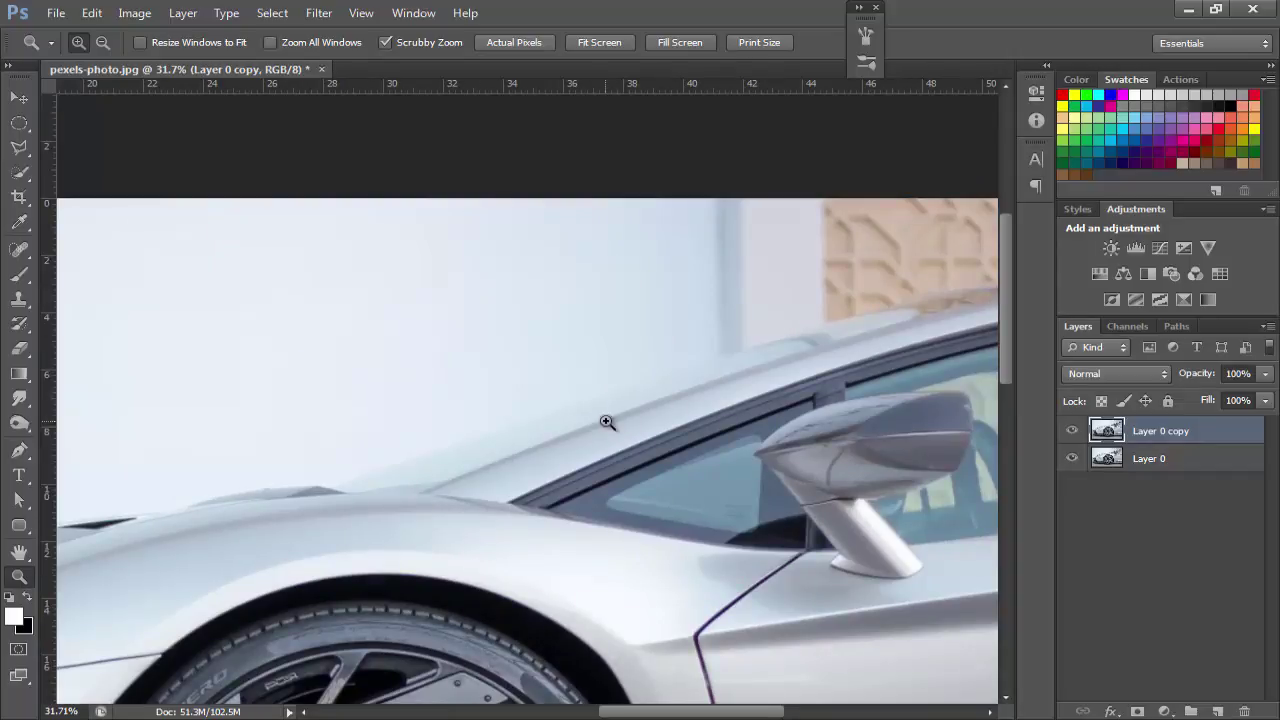
click(133, 13)
click(133, 14)
click(134, 13)
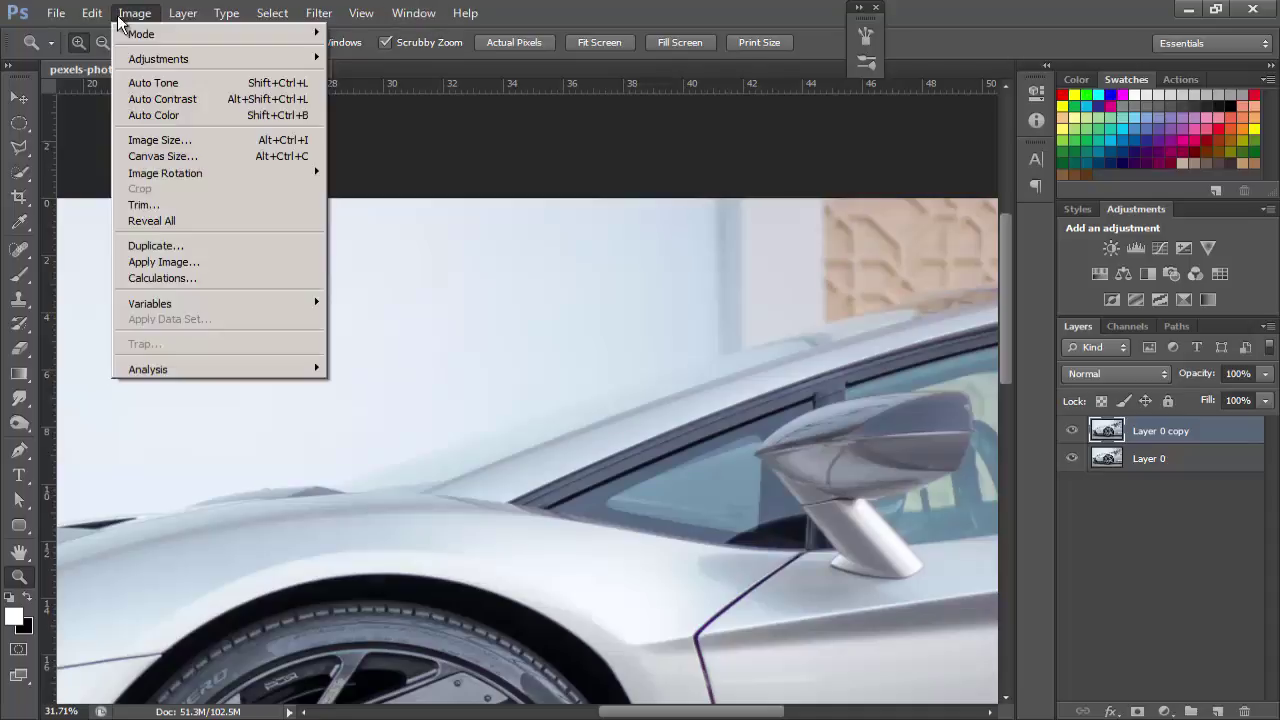
mouse_move(158, 59)
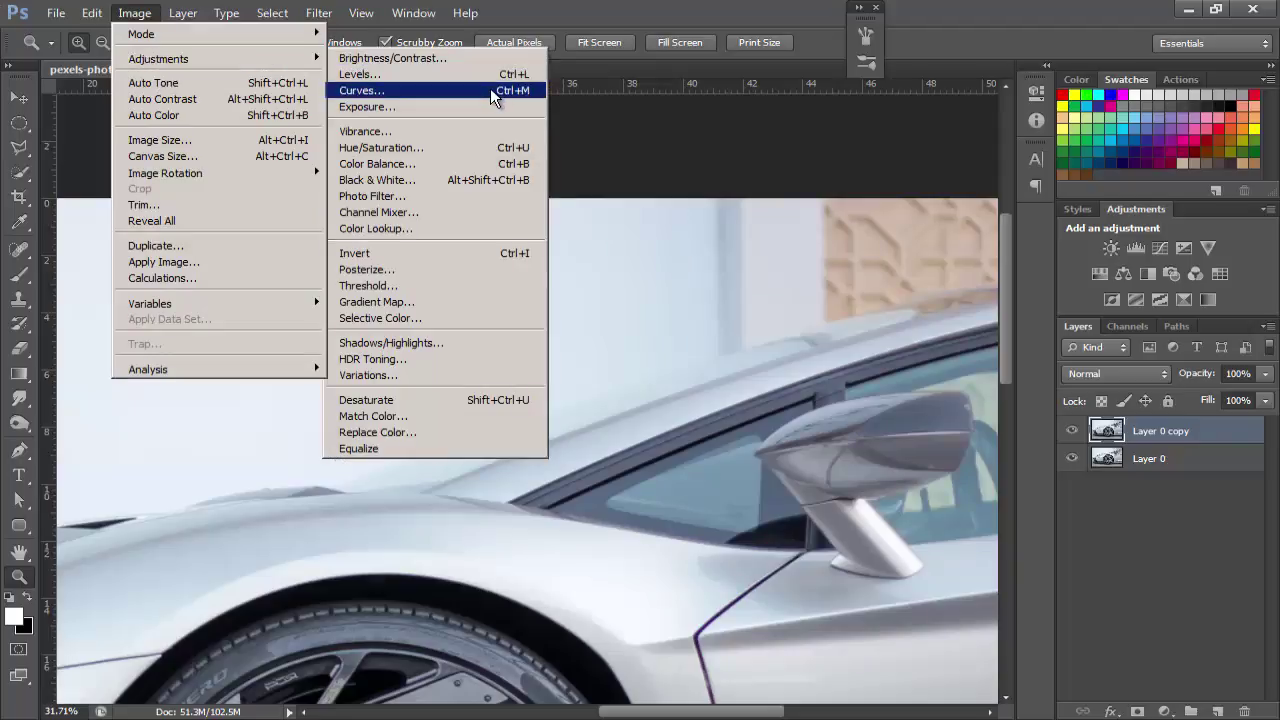
Darken Layer 0 copy to deep blue with a steep downward RGB curve, then pan to the side window.
click(493, 92)
mouse_move(1074, 357)
mouse_down()
mouse_move(1019, 308)
mouse_move(1148, 456)
mouse_move(1113, 435)
mouse_up()
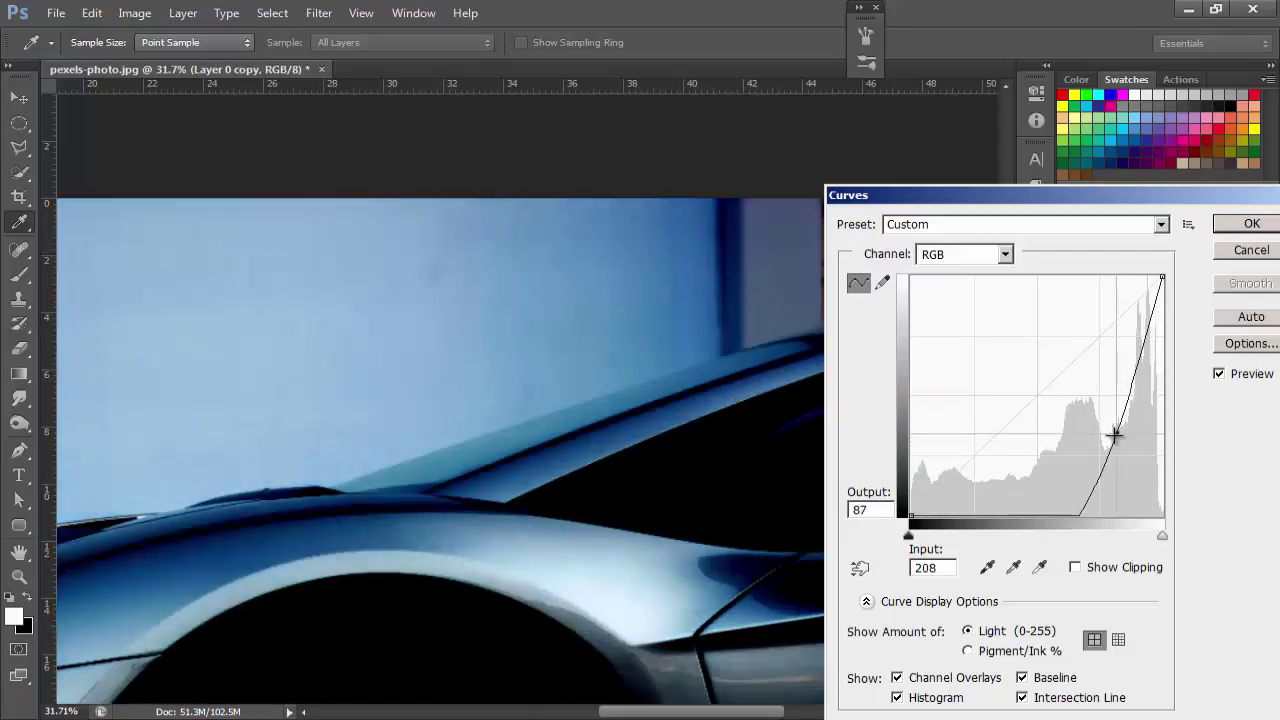
click(1242, 226)
mouse_move(686, 400)
mouse_down()
mouse_move(586, 423)
mouse_move(443, 428)
mouse_move(807, 441)
mouse_move(791, 280)
mouse_move(437, 317)
mouse_move(267, 312)
mouse_up()
mouse_move(511, 306)
mouse_down()
mouse_move(426, 337)
mouse_move(434, 417)
mouse_move(543, 394)
mouse_move(617, 344)
mouse_move(549, 394)
mouse_move(740, 346)
mouse_move(541, 417)
mouse_up()
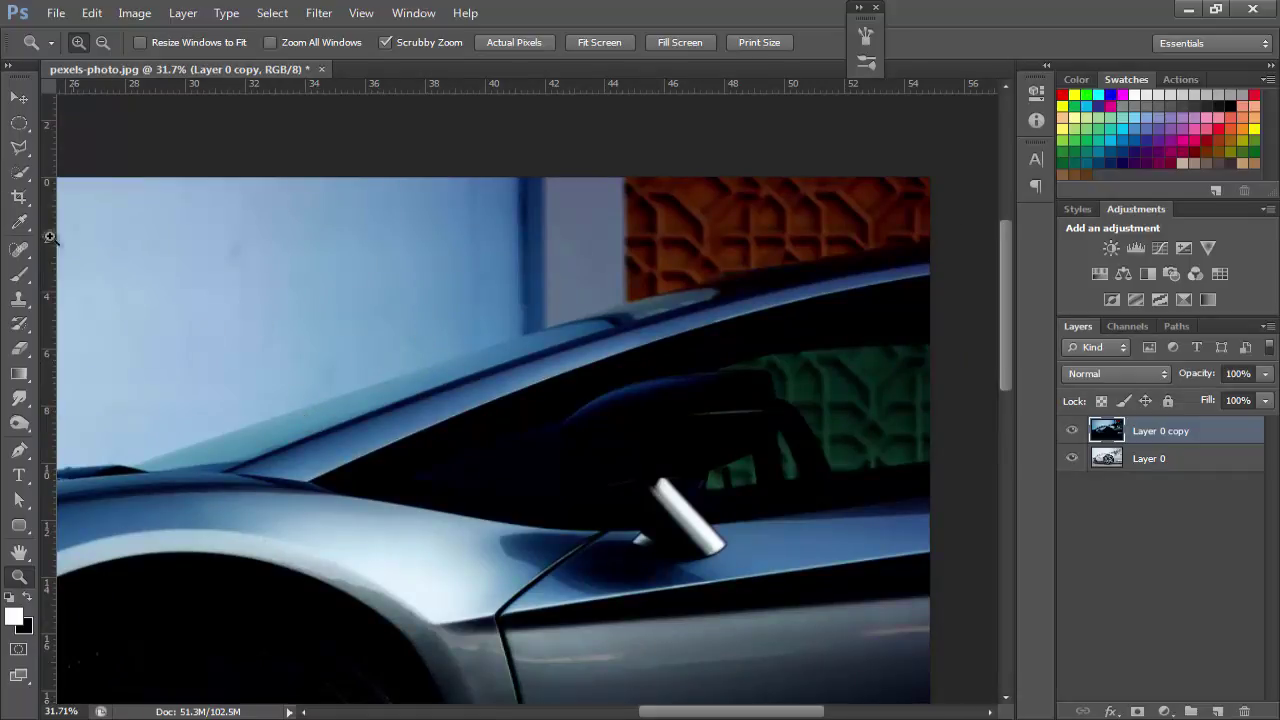
Start a pen path from the roof edge to the hood edge with a midpoint anchor.
key(p)
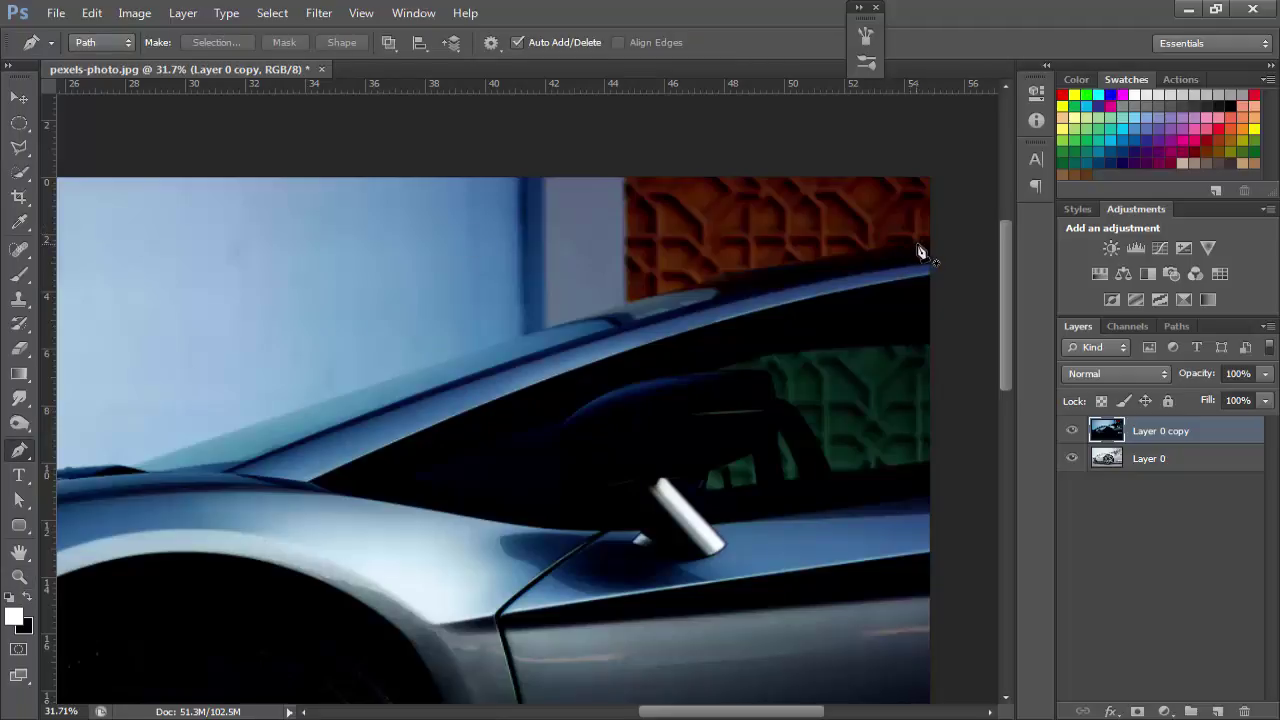
click(930, 240)
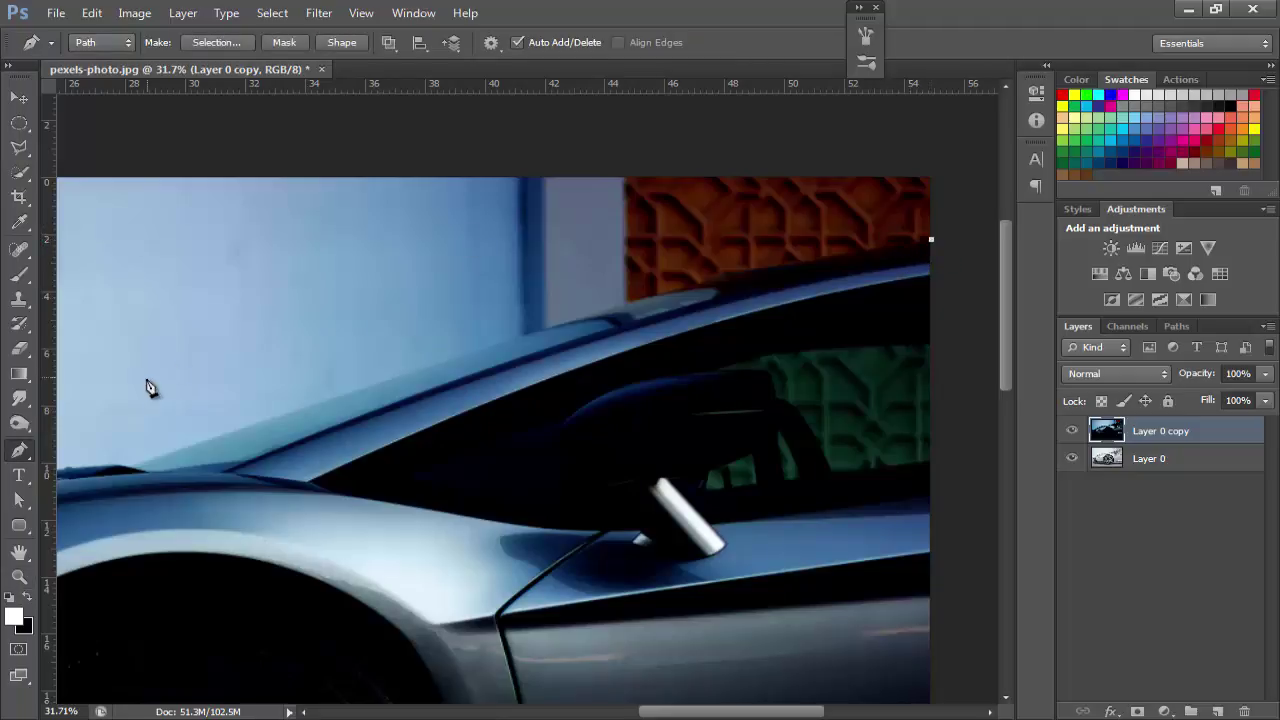
click(134, 463)
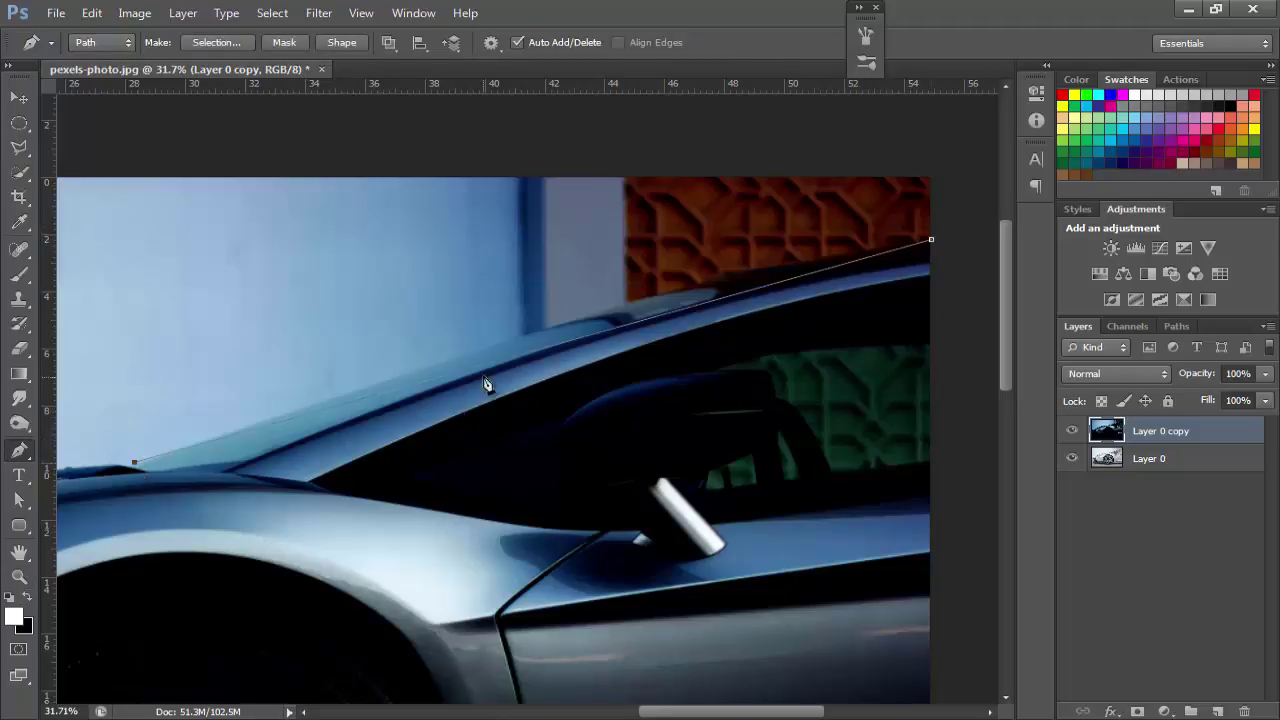
click(508, 359)
Curve the path onto the windscreen pillar, adjusting and adding anchors to fit the edge.
mouse_move(507, 359)
mouse_down()
mouse_move(502, 319)
mouse_move(508, 332)
mouse_up()
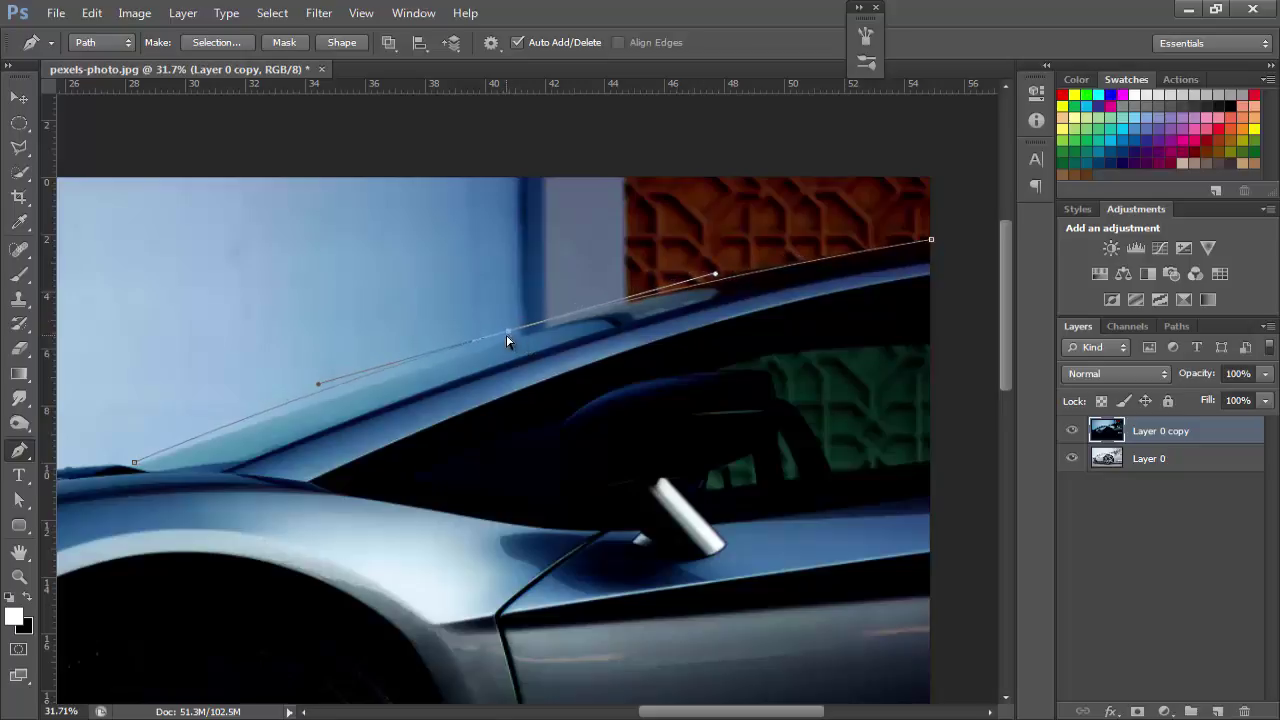
drag(507, 335, 504, 318)
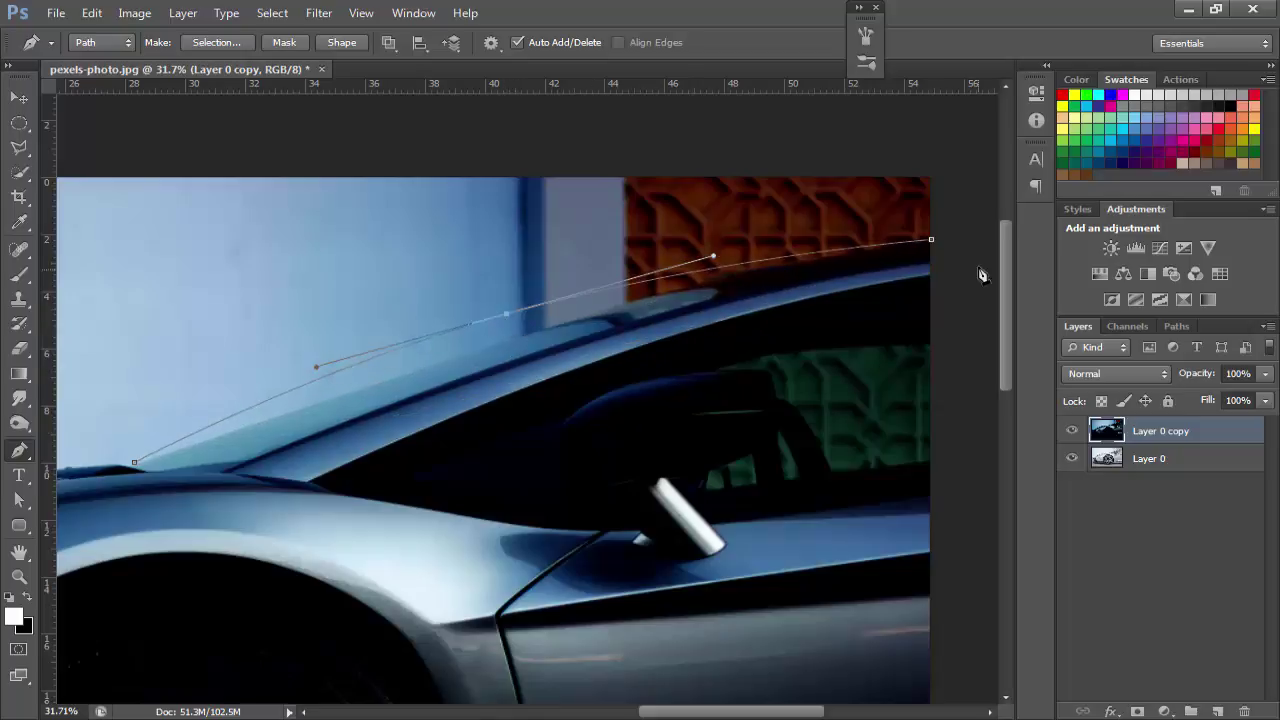
mouse_move(503, 319)
mouse_down()
mouse_move(523, 363)
mouse_move(491, 312)
mouse_move(523, 420)
mouse_move(484, 309)
mouse_move(508, 336)
mouse_up()
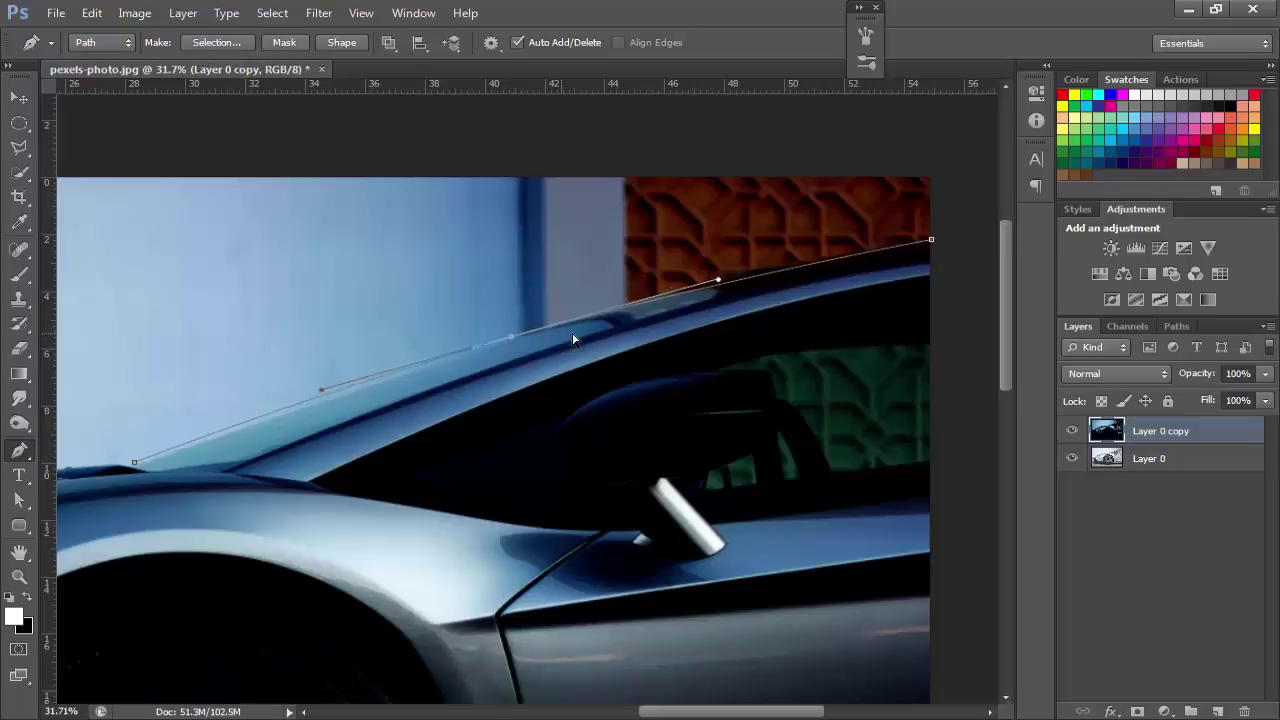
drag(718, 281, 750, 272)
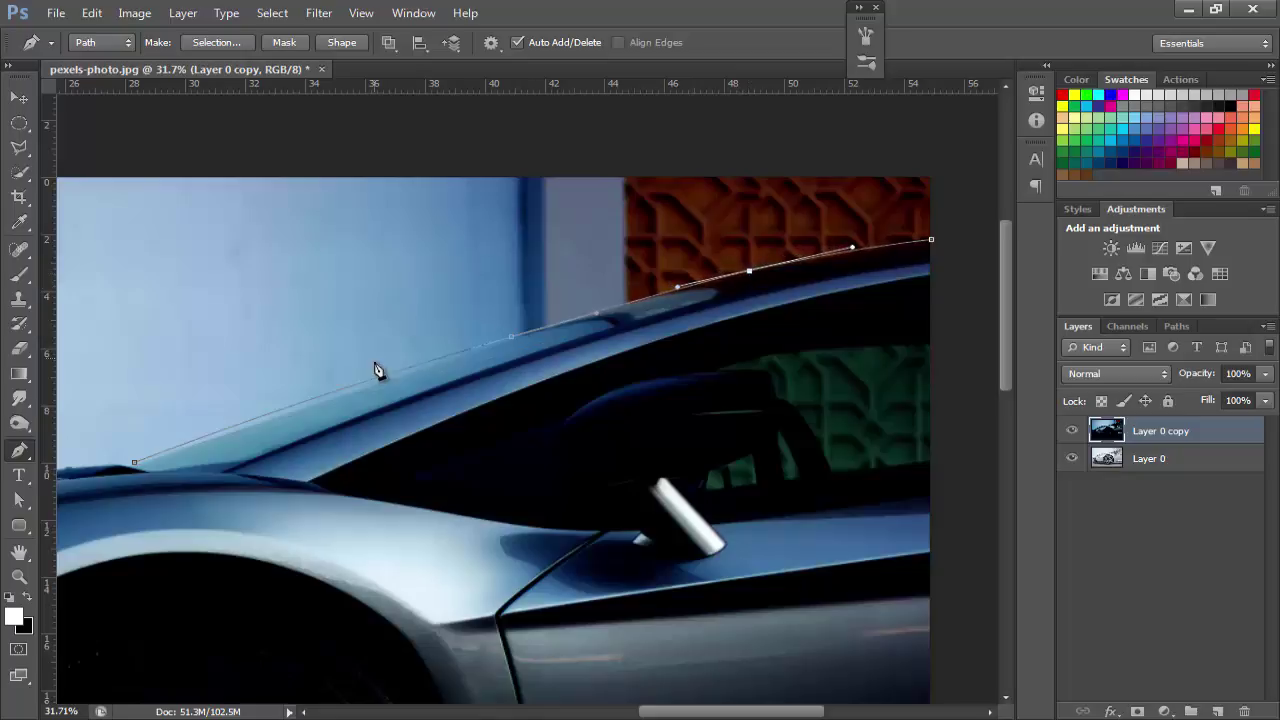
click(288, 409)
drag(289, 409, 291, 411)
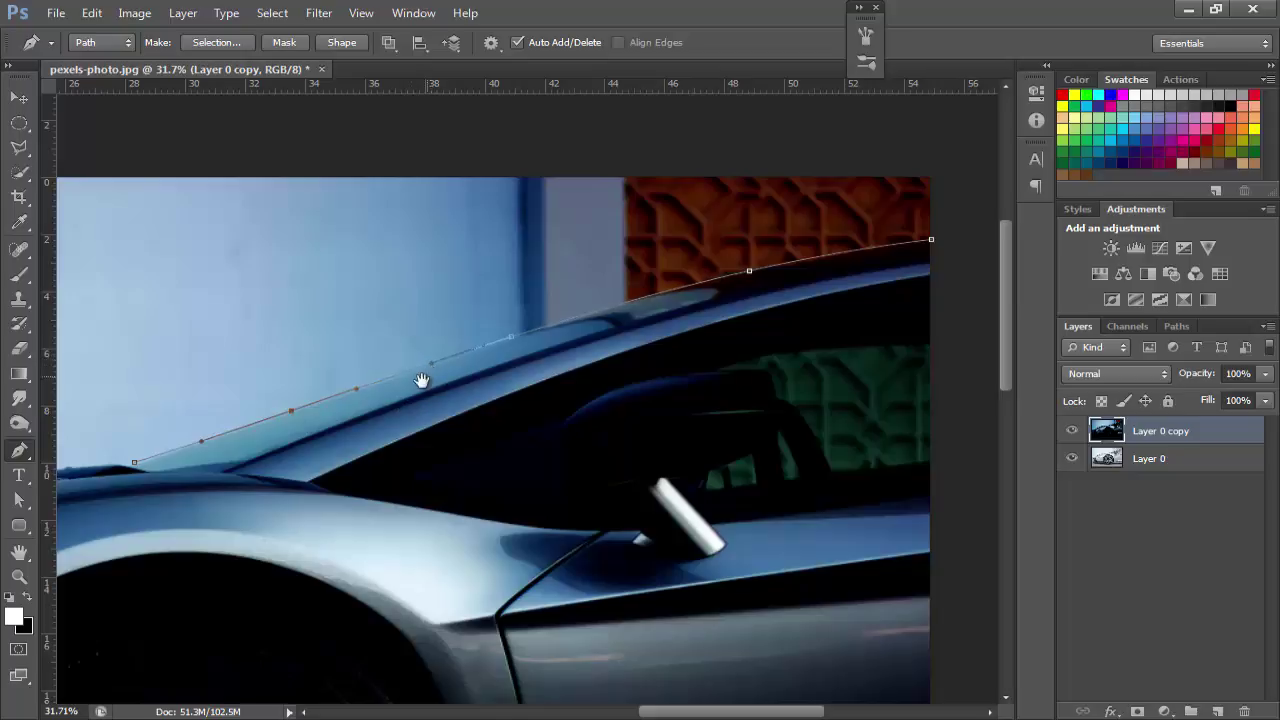
Resume the path and add a series of anchors along the hood edge.
scroll(480, 385, left, 5)
scroll(500, 388, left, 2)
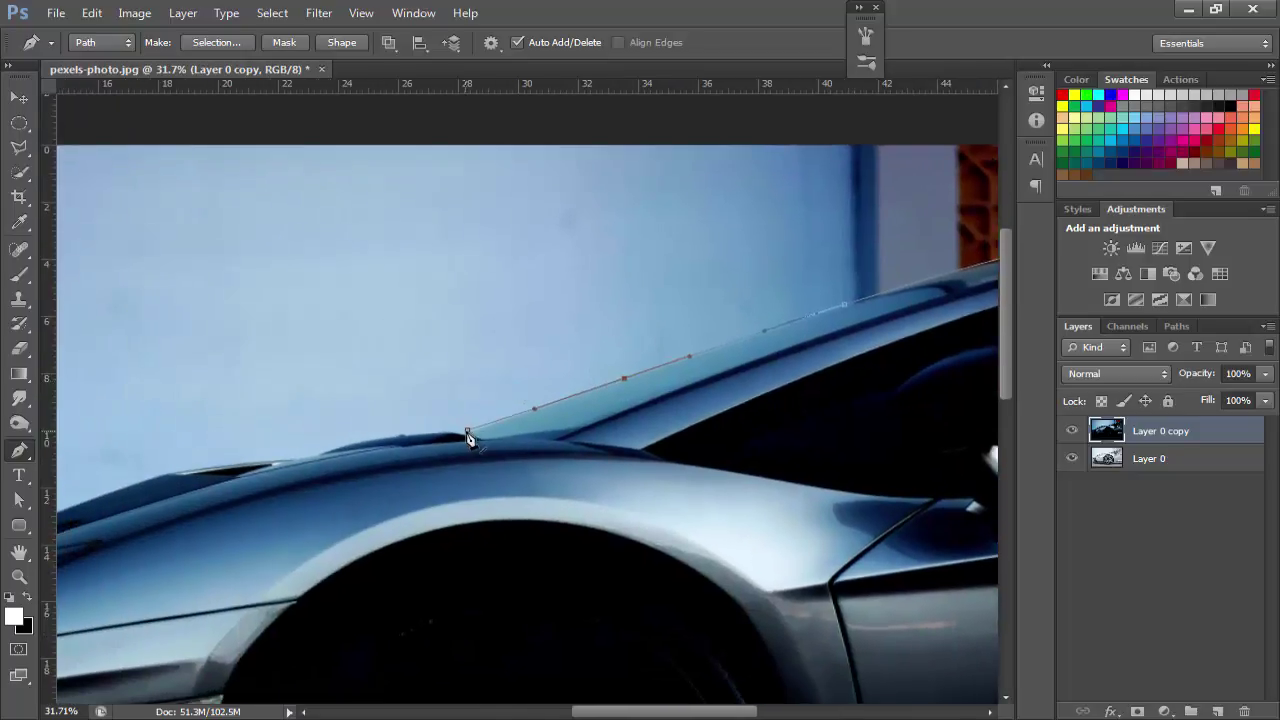
drag(714, 414, 368, 452)
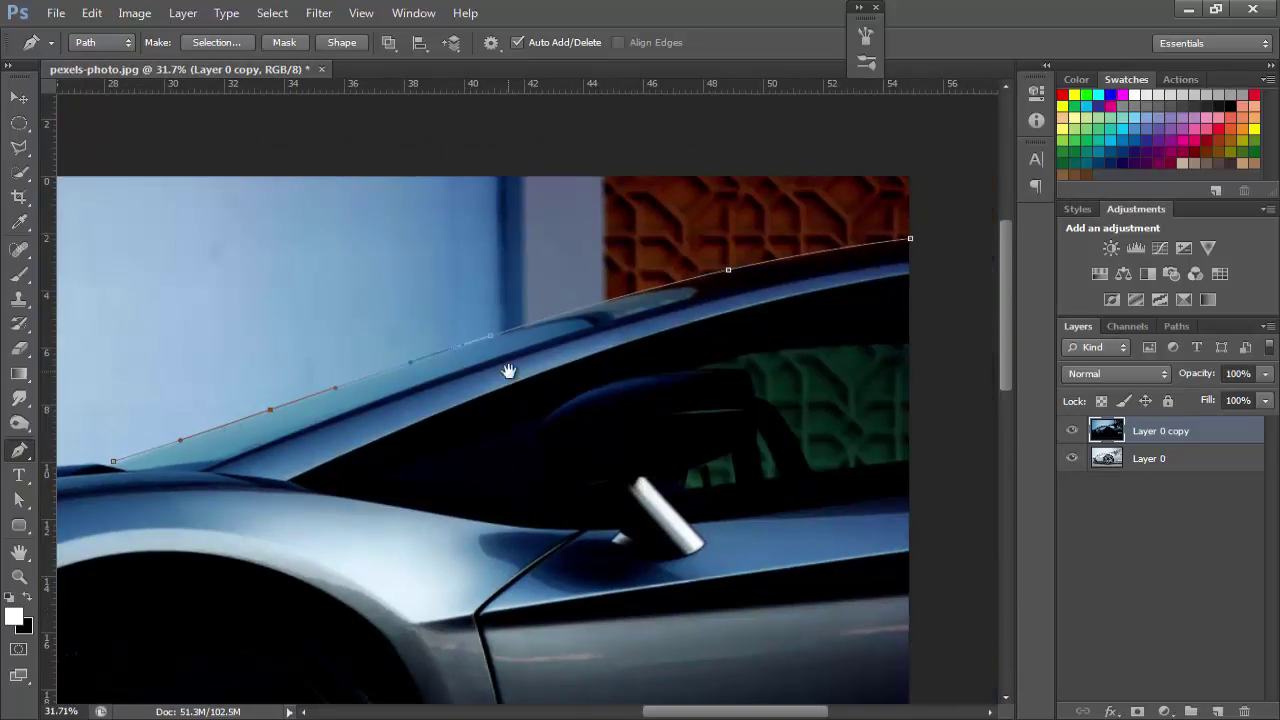
drag(512, 372, 815, 372)
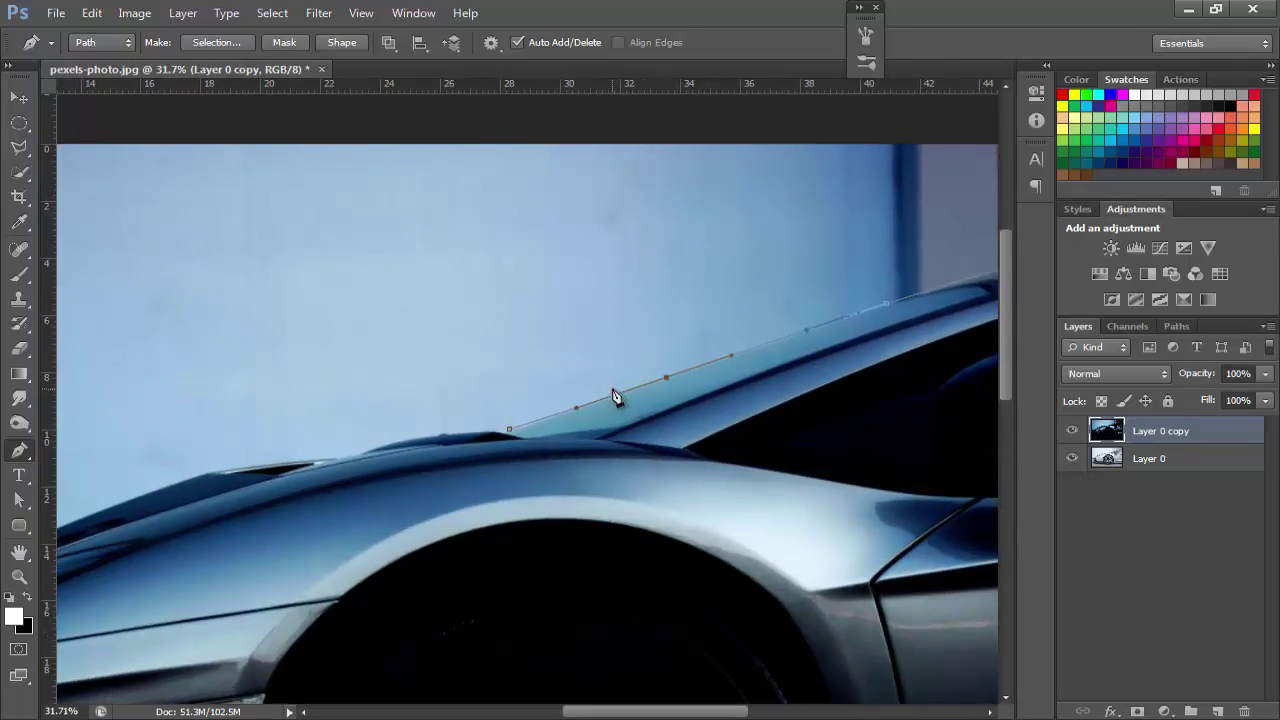
ctrl+click(668, 378)
click(492, 432)
click(438, 434)
click(401, 441)
click(352, 454)
click(337, 456)
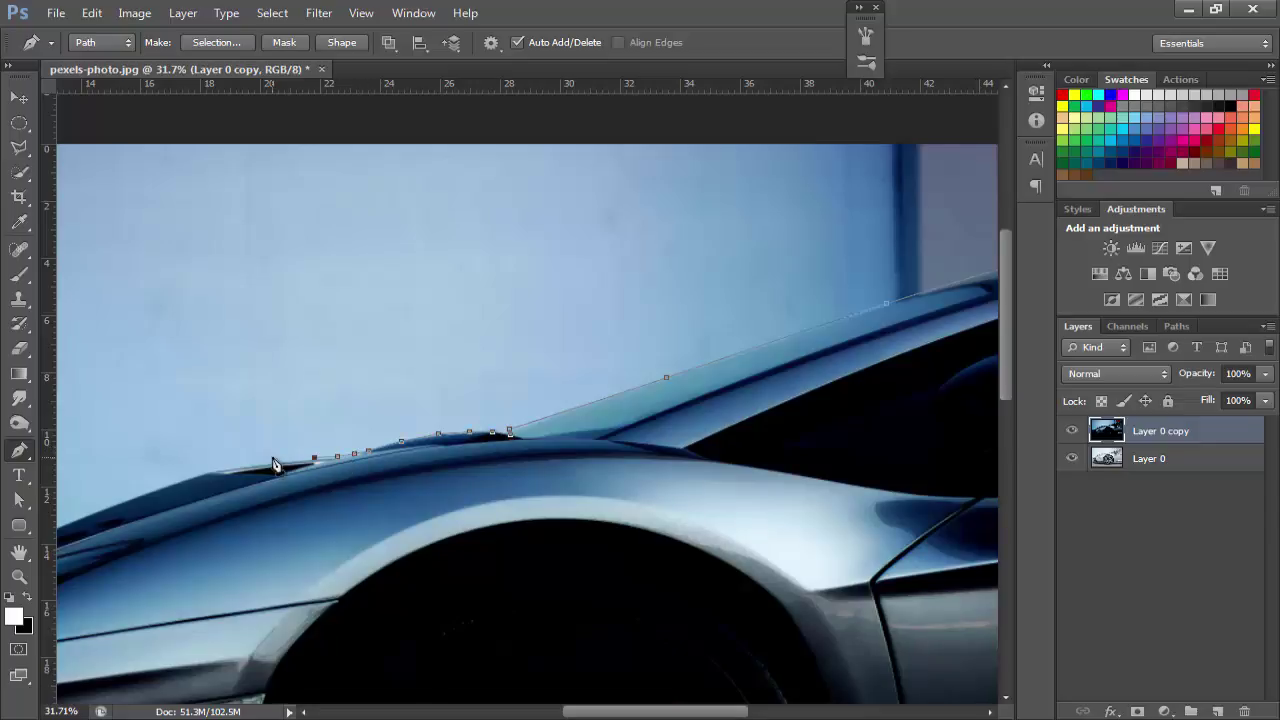
click(285, 464)
drag(266, 466, 343, 462)
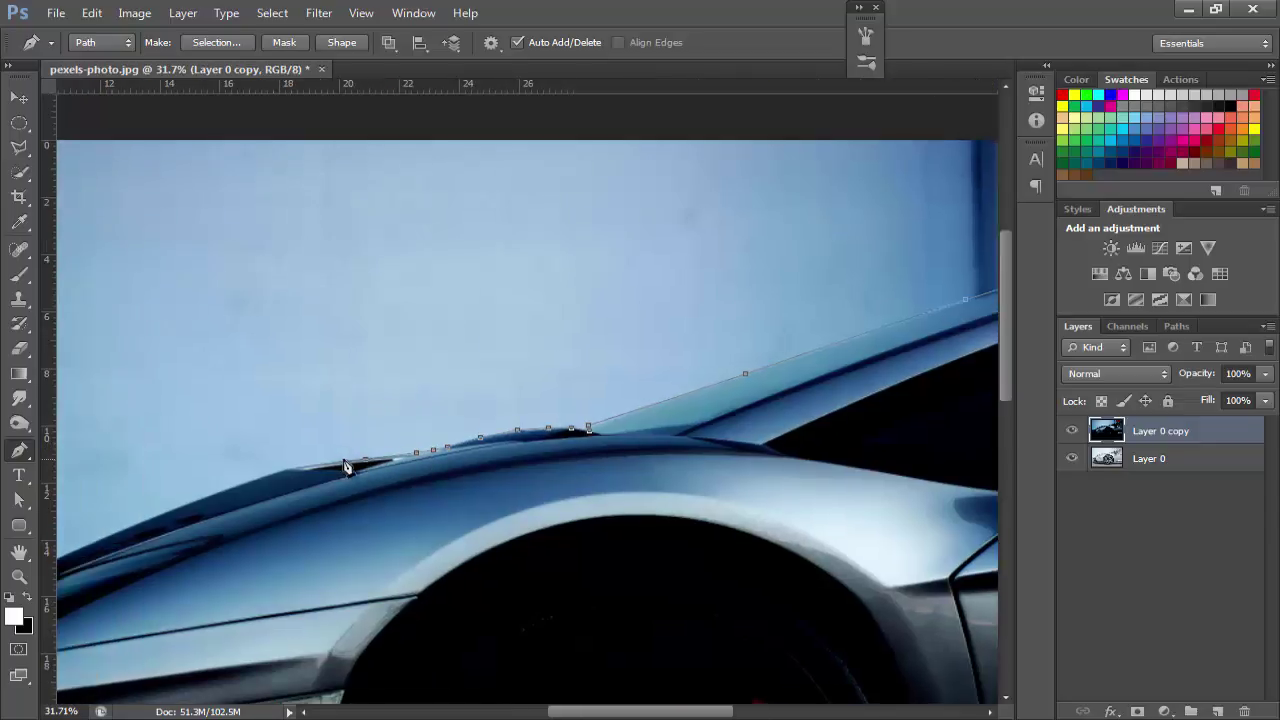
Continue the path to the hood's front edge and delete two unneeded anchors.
click(242, 482)
drag(220, 500, 261, 485)
mouse_move(373, 474)
mouse_down()
mouse_move(351, 489)
mouse_move(459, 462)
mouse_up()
click(284, 480)
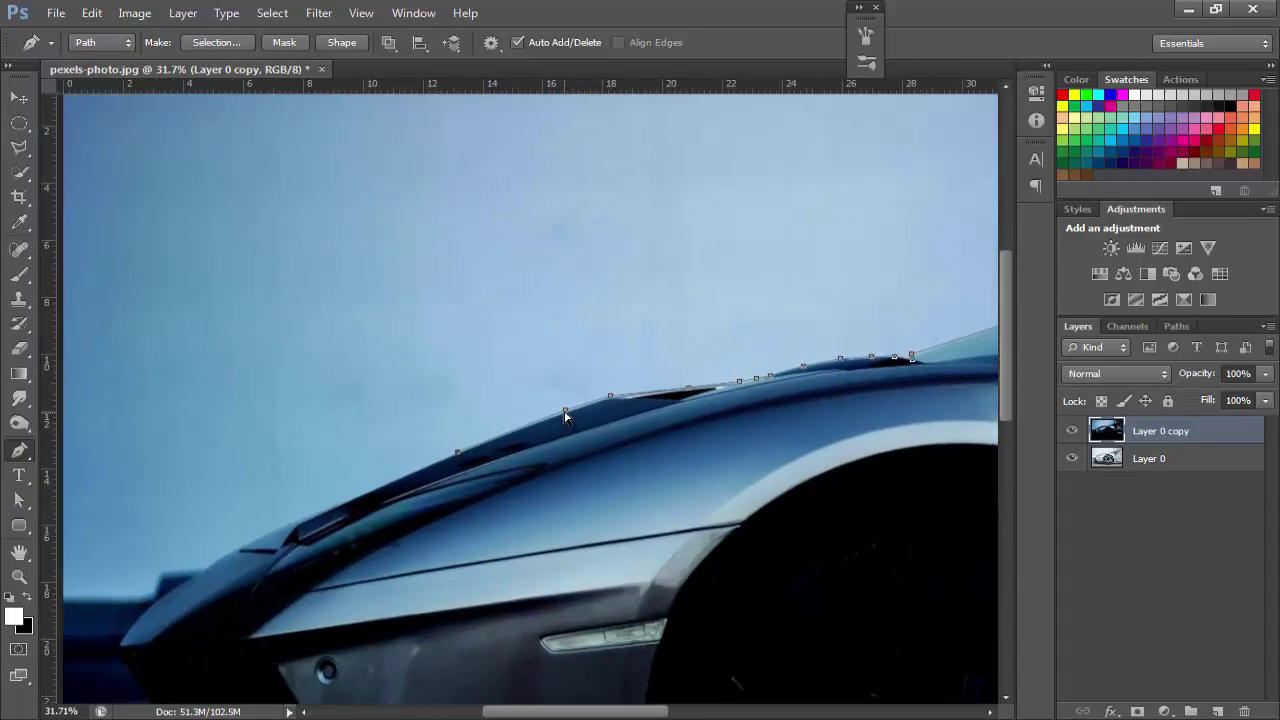
click(564, 411)
click(633, 397)
Extend the path down the car's front edge to the nose tip.
scroll(614, 420, left, 5)
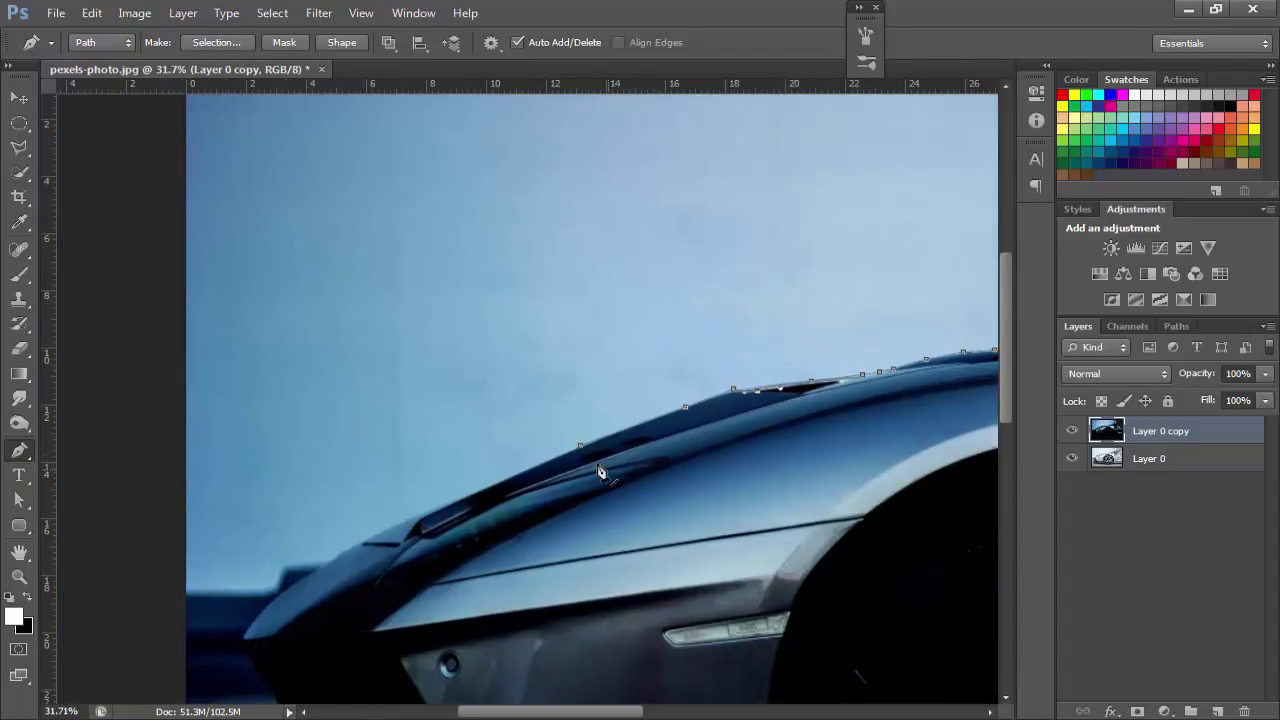
click(444, 507)
drag(380, 543, 543, 509)
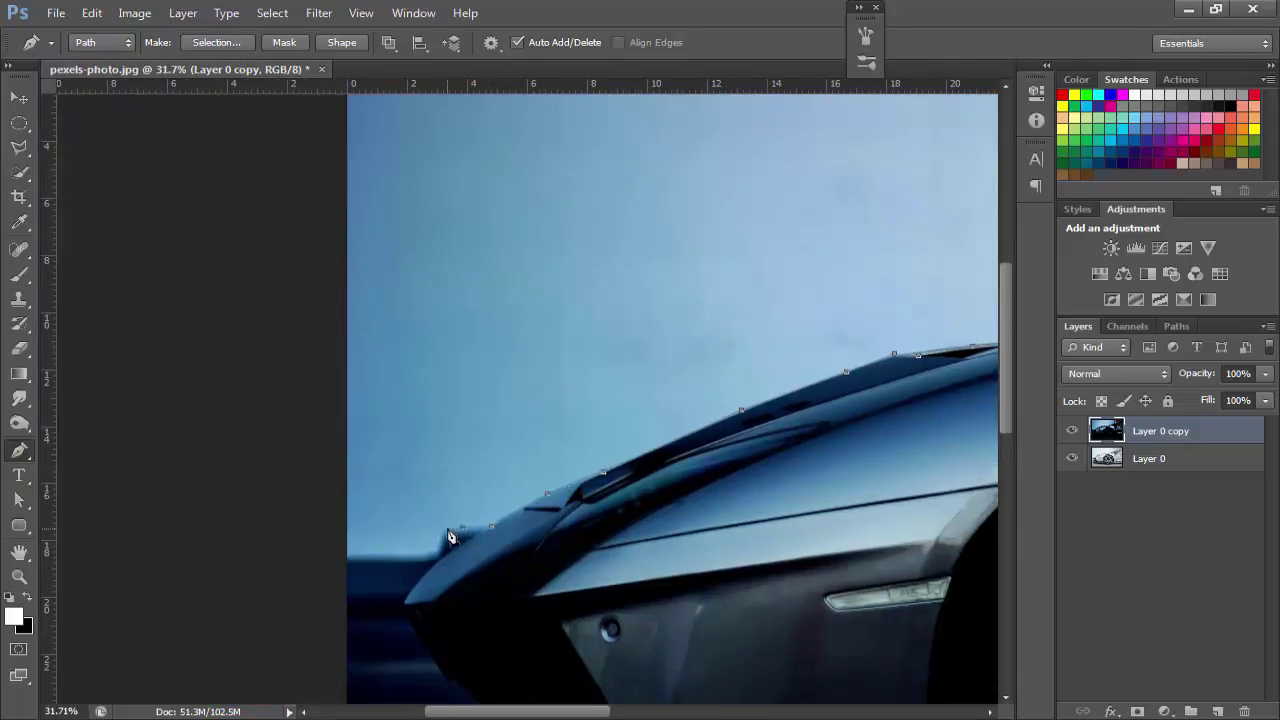
click(437, 558)
click(405, 601)
drag(524, 600, 608, 346)
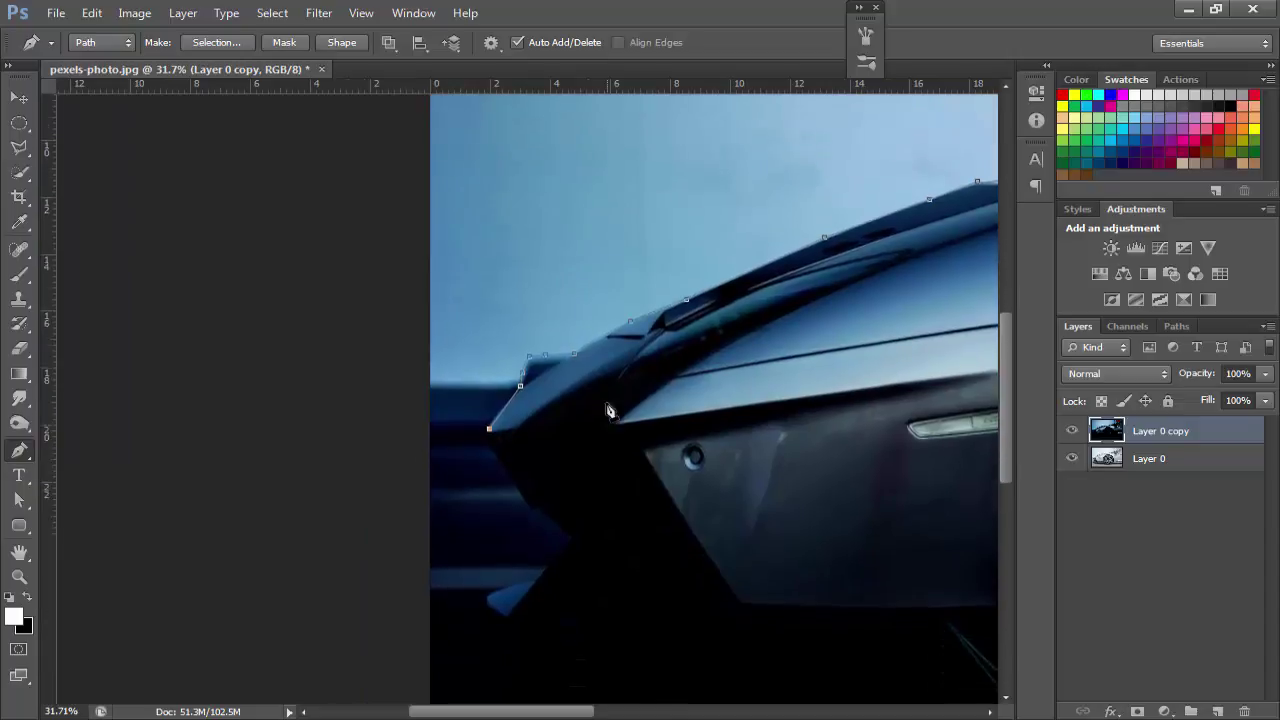
Add anchors along the front bumper edge with Layer 0 copy temporarily hidden.
click(1072, 430)
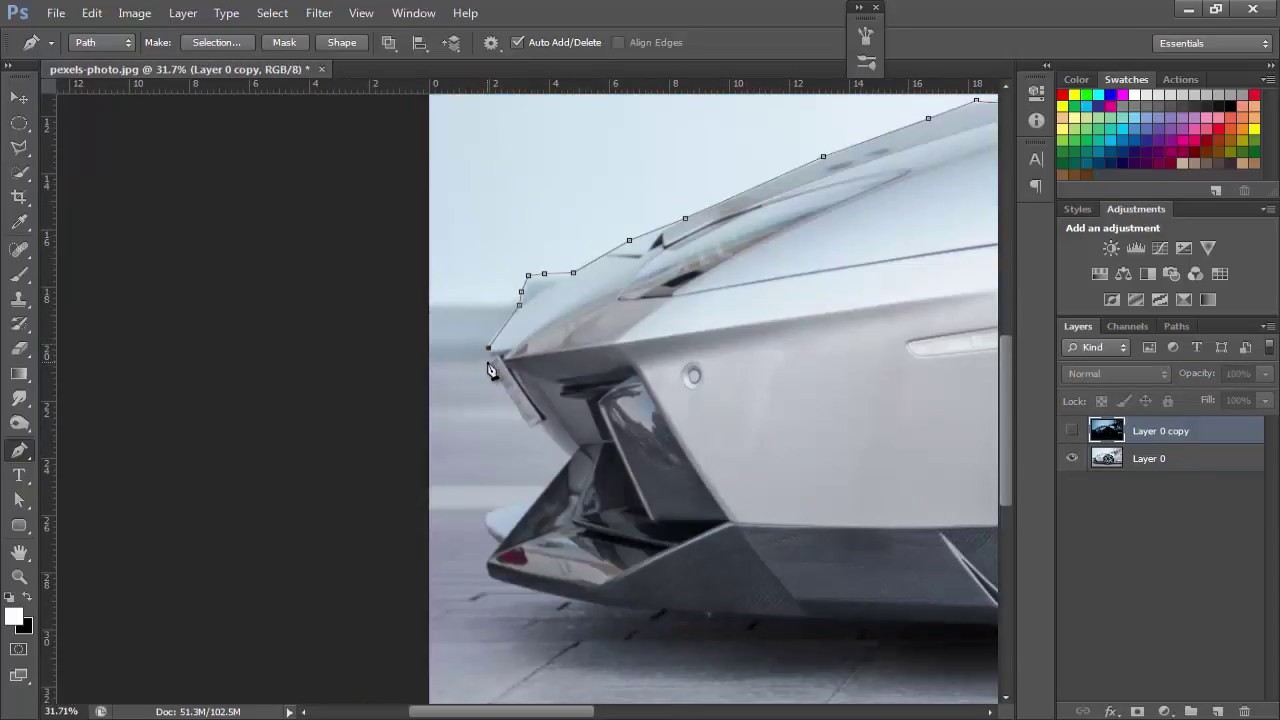
click(487, 358)
click(499, 382)
click(530, 428)
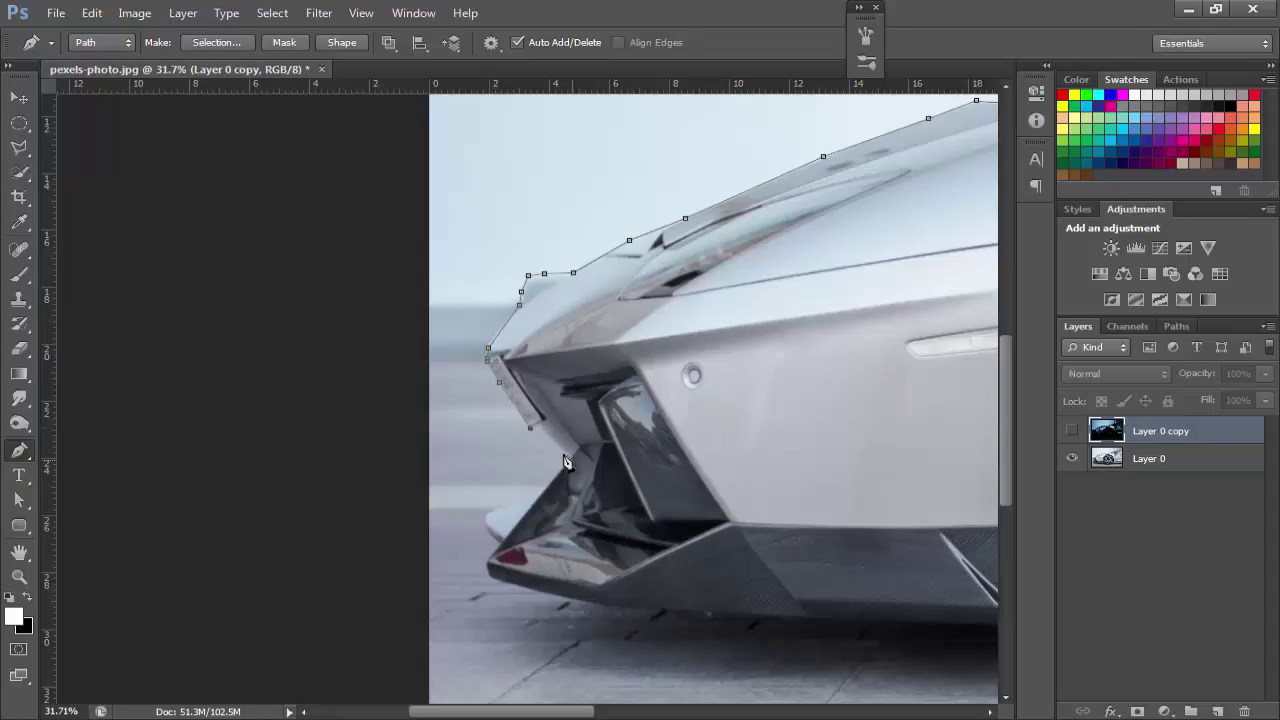
click(1072, 430)
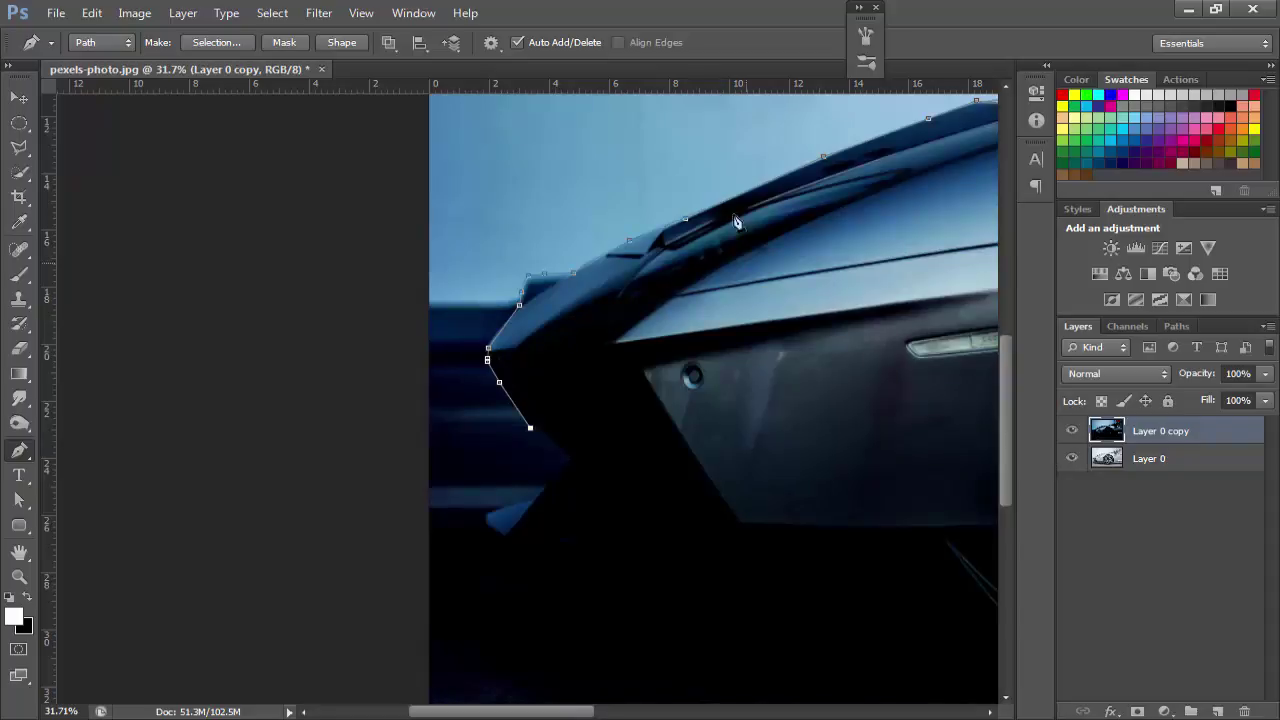
Brighten the dark copy with a Curves point at input 76, output 206.
click(134, 13)
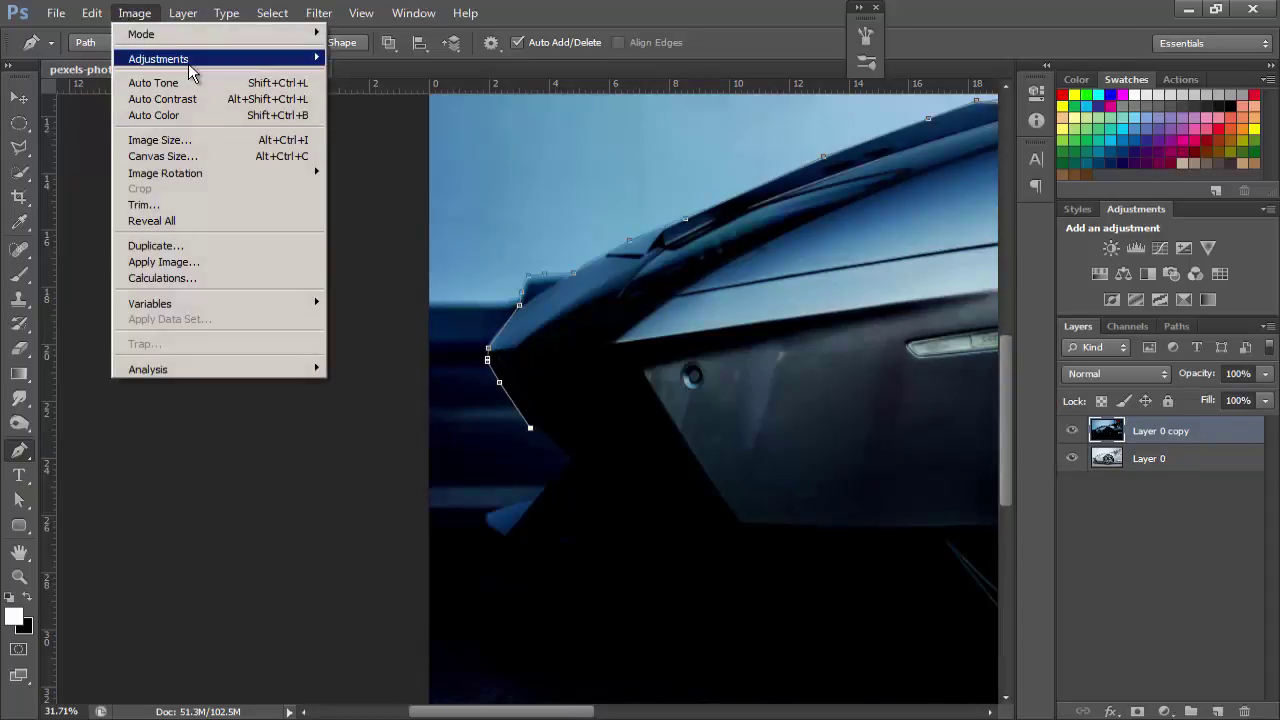
mouse_move(158, 59)
click(417, 90)
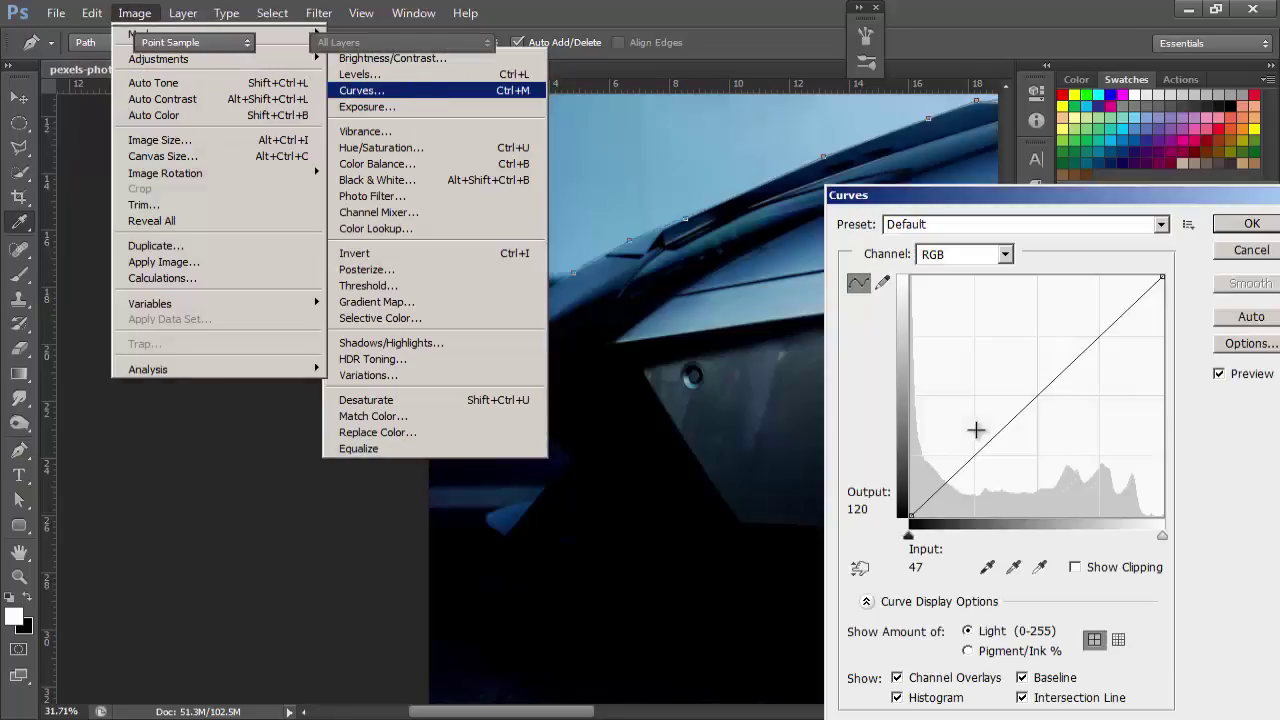
drag(1046, 387, 986, 322)
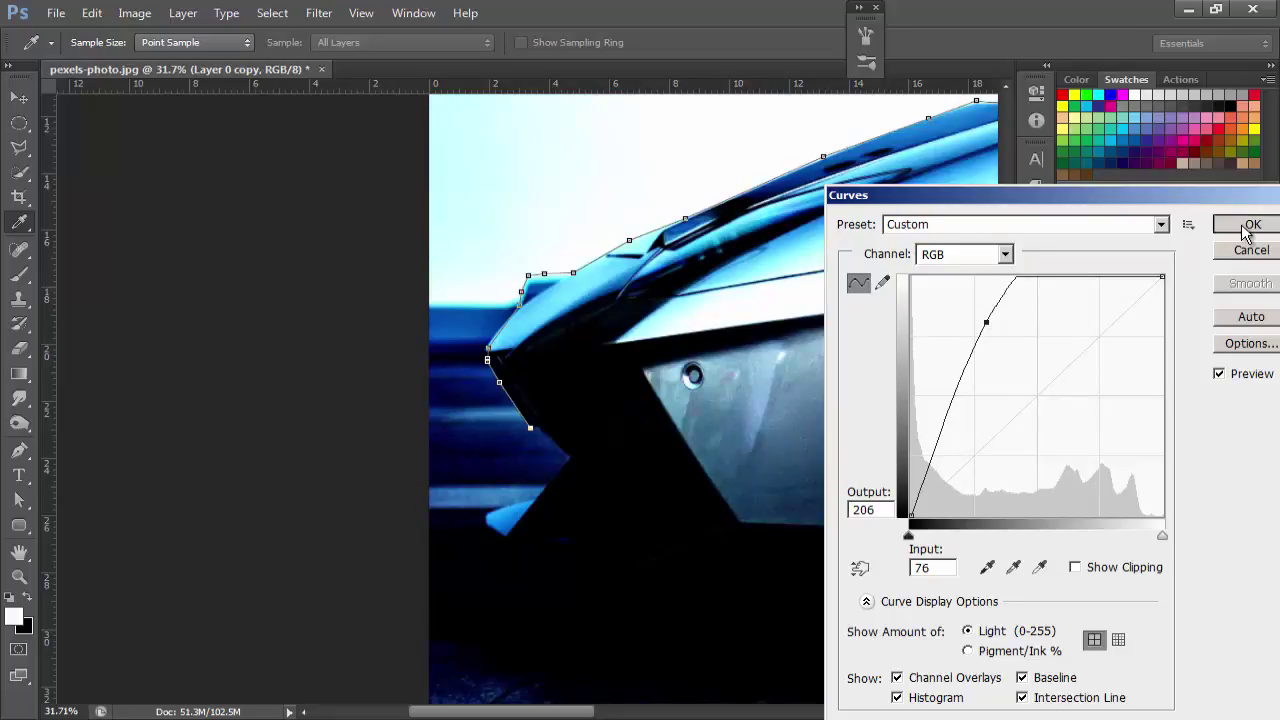
click(1251, 224)
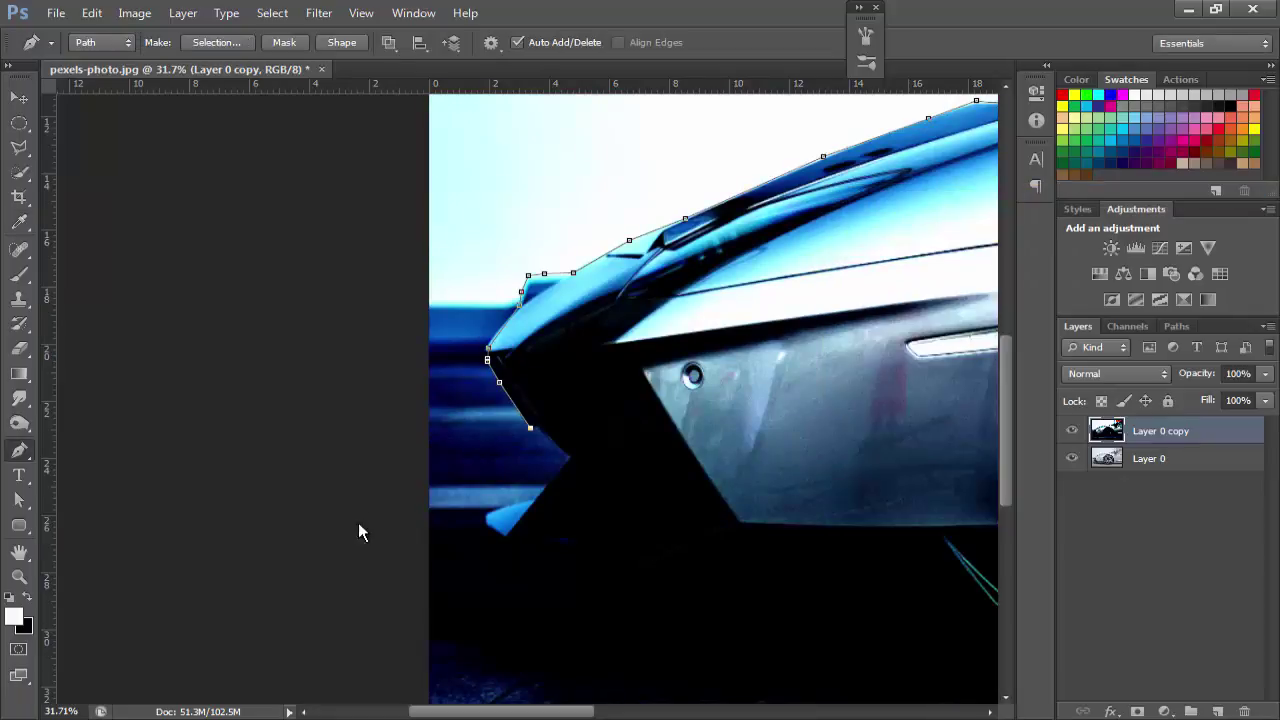
Add bumper and splitter anchors with Layer 0 copy hidden, then zoom into the splitter corner.
click(570, 459)
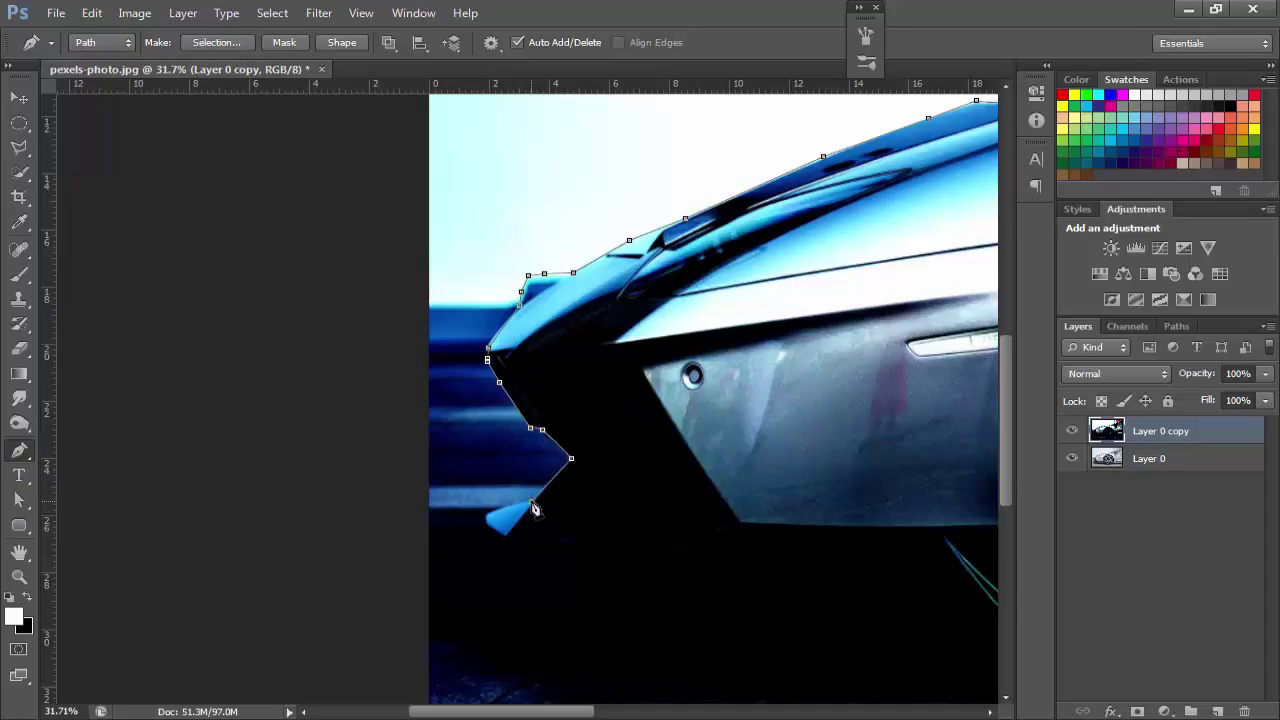
click(1071, 430)
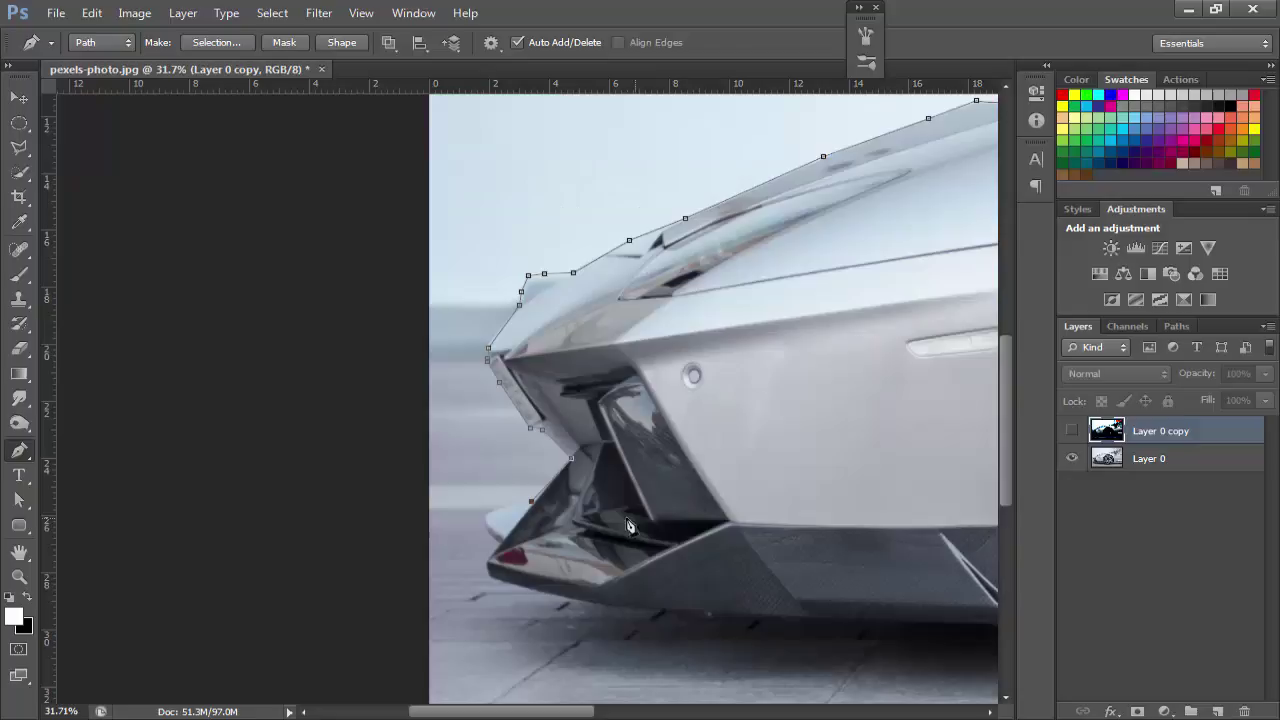
click(486, 517)
key(z)
click(450, 502)
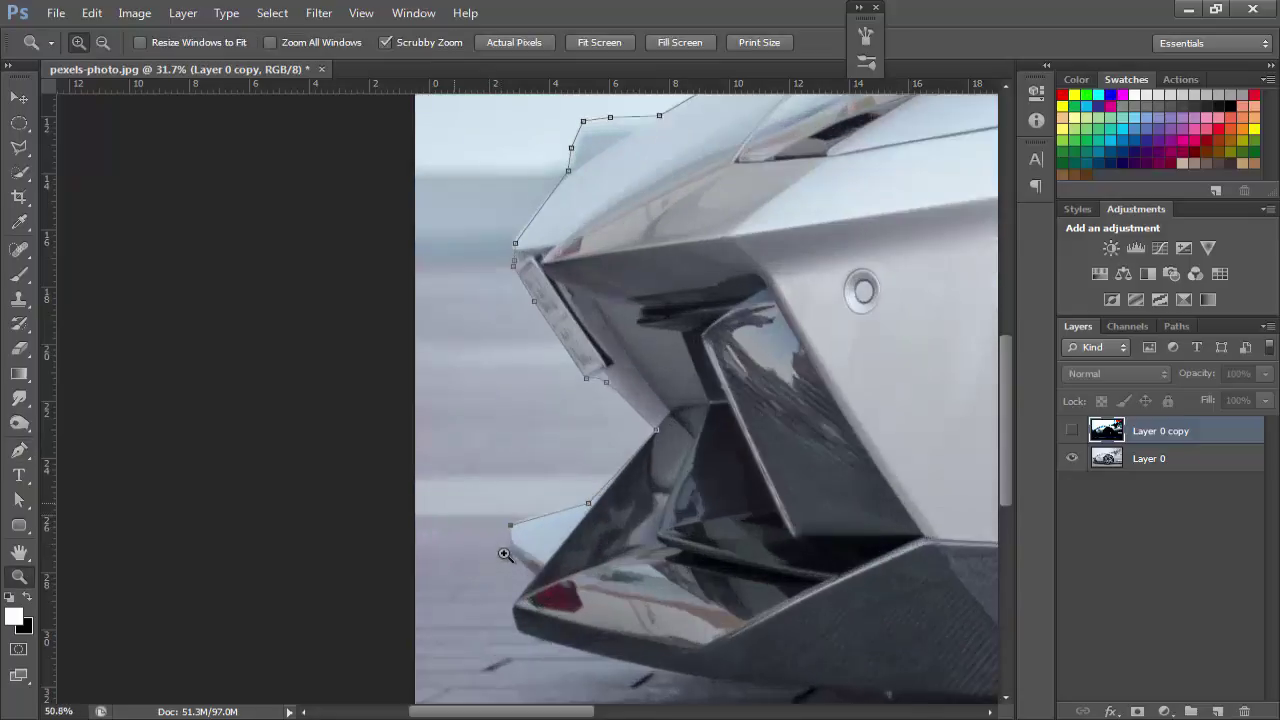
drag(515, 568, 563, 540)
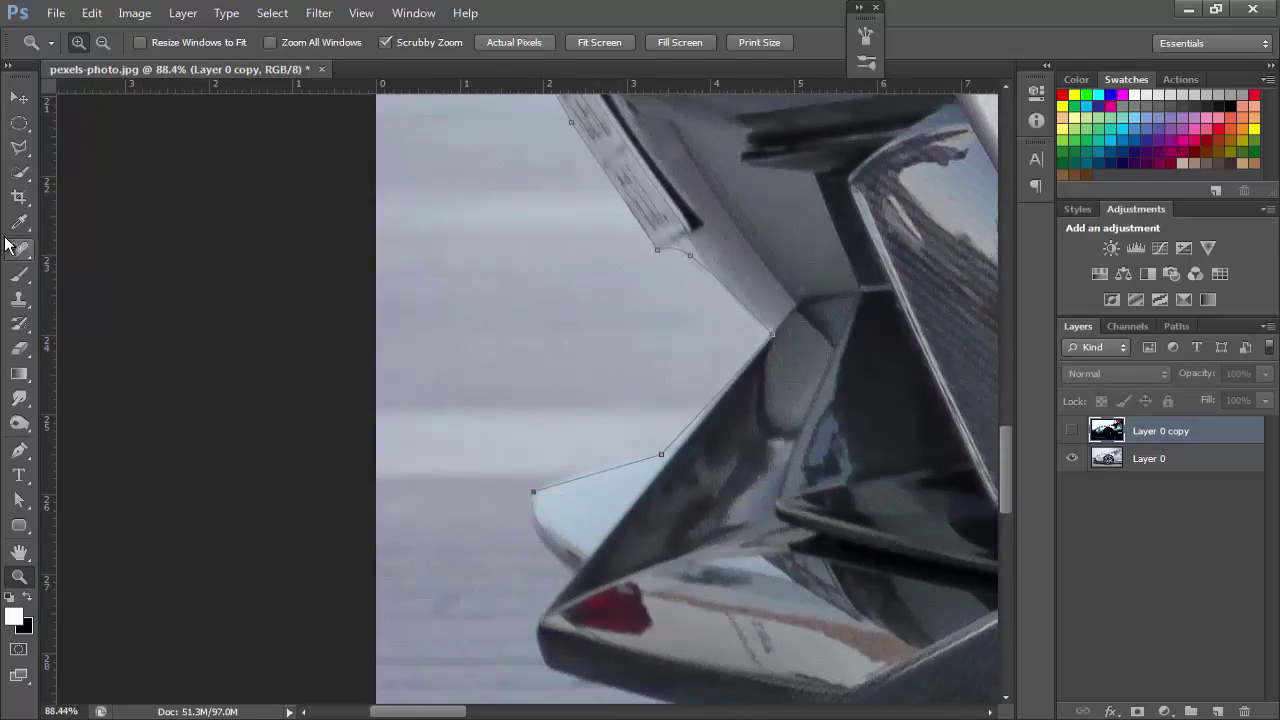
Curve the path around the splitter's rounded edge down to its tip.
key(p)
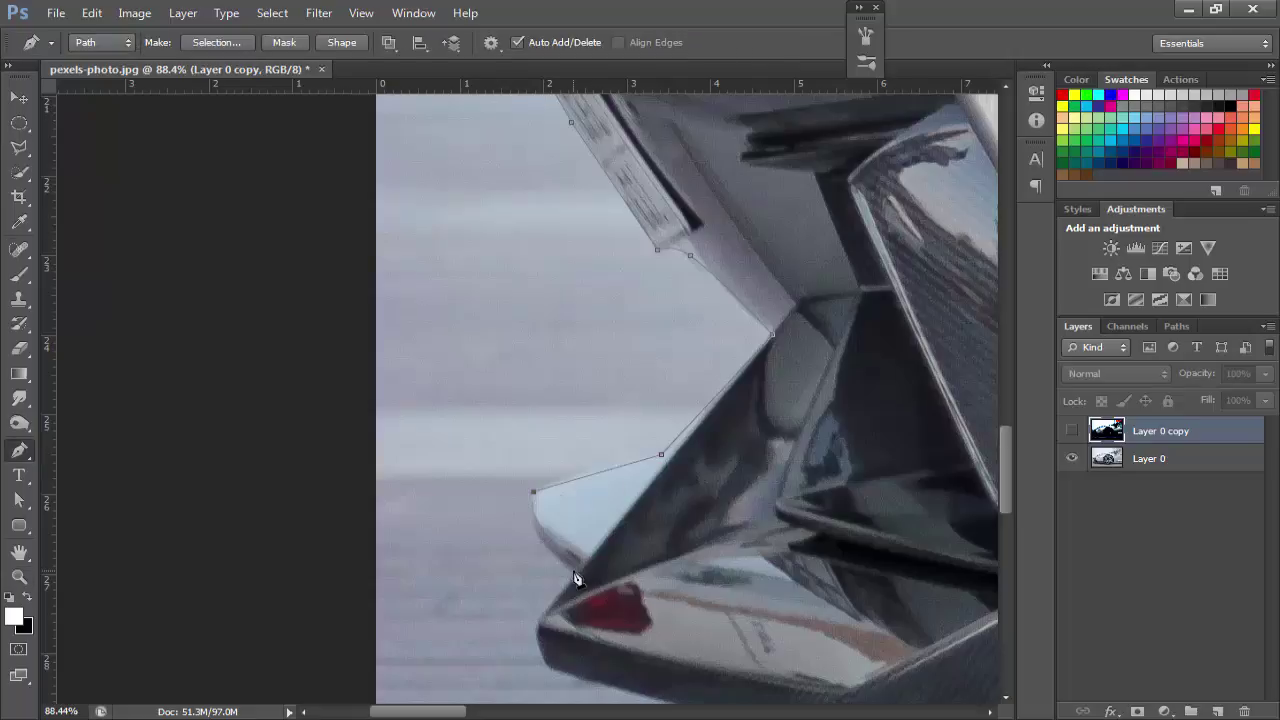
click(550, 525)
click(591, 476)
drag(591, 477, 591, 466)
scroll(565, 545, down, 2)
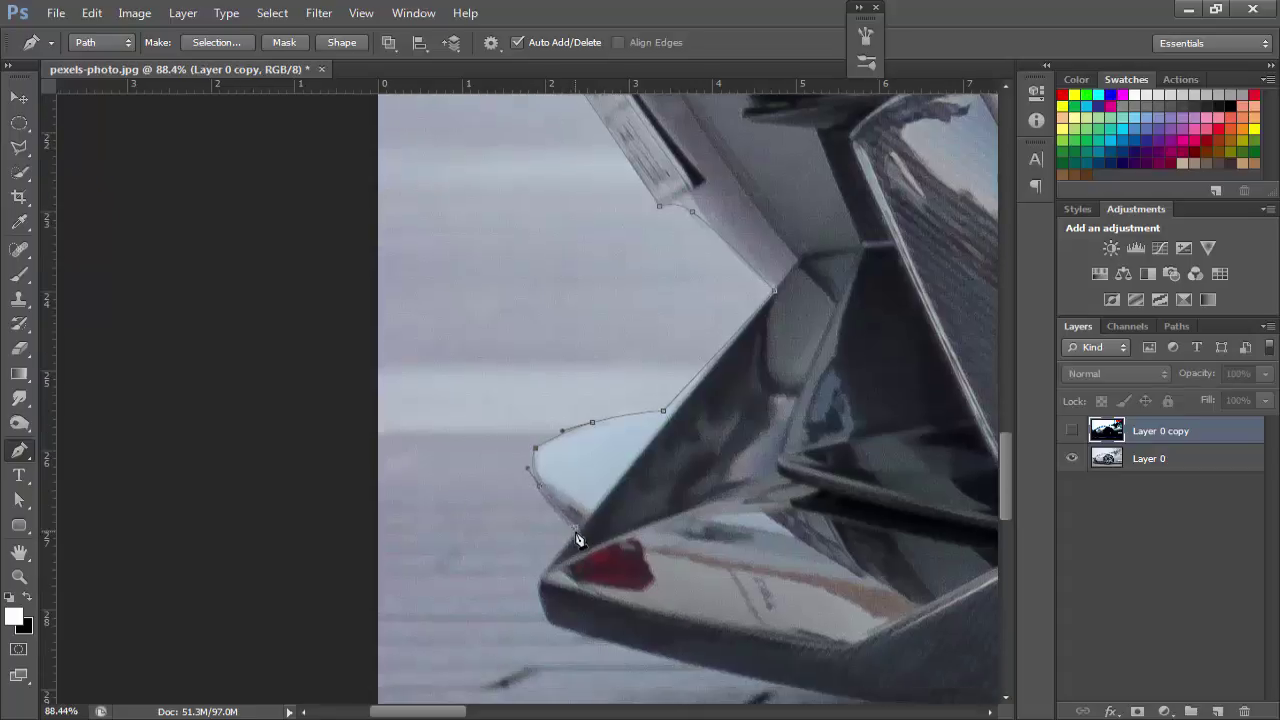
click(543, 578)
Switch the Pen drawing mode to Shape and back to Path.
click(100, 42)
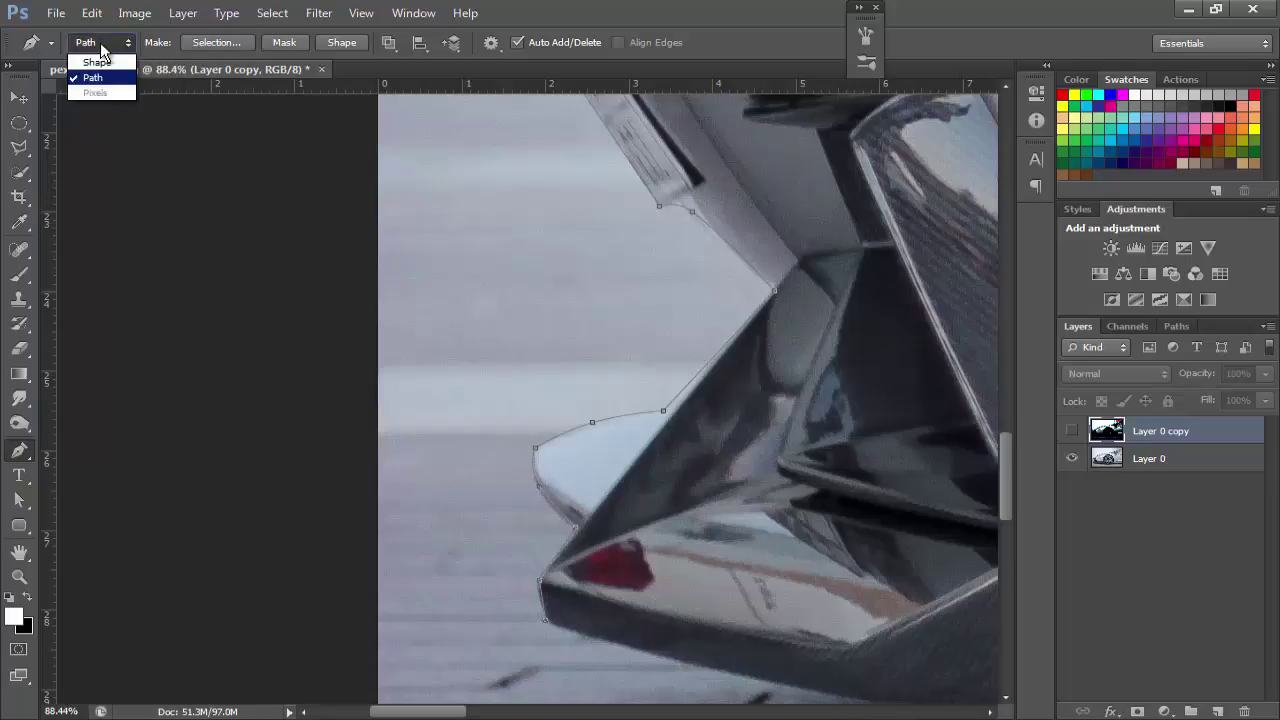
click(88, 56)
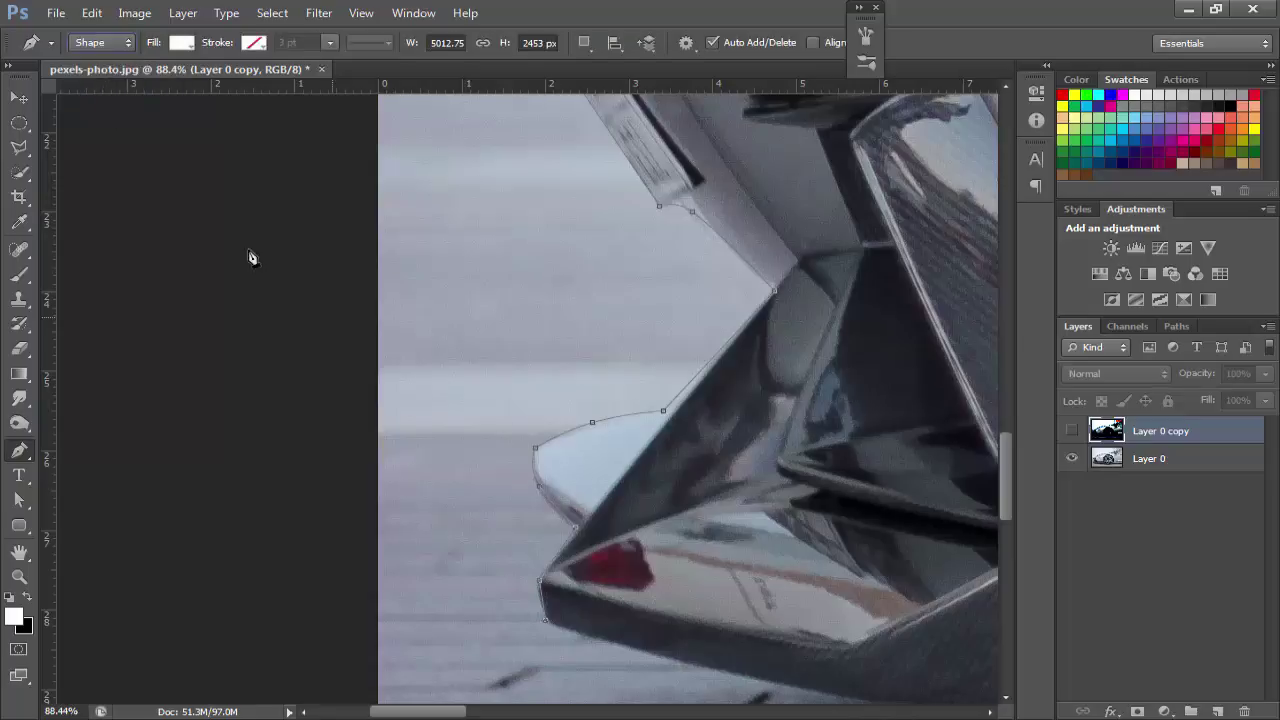
click(124, 44)
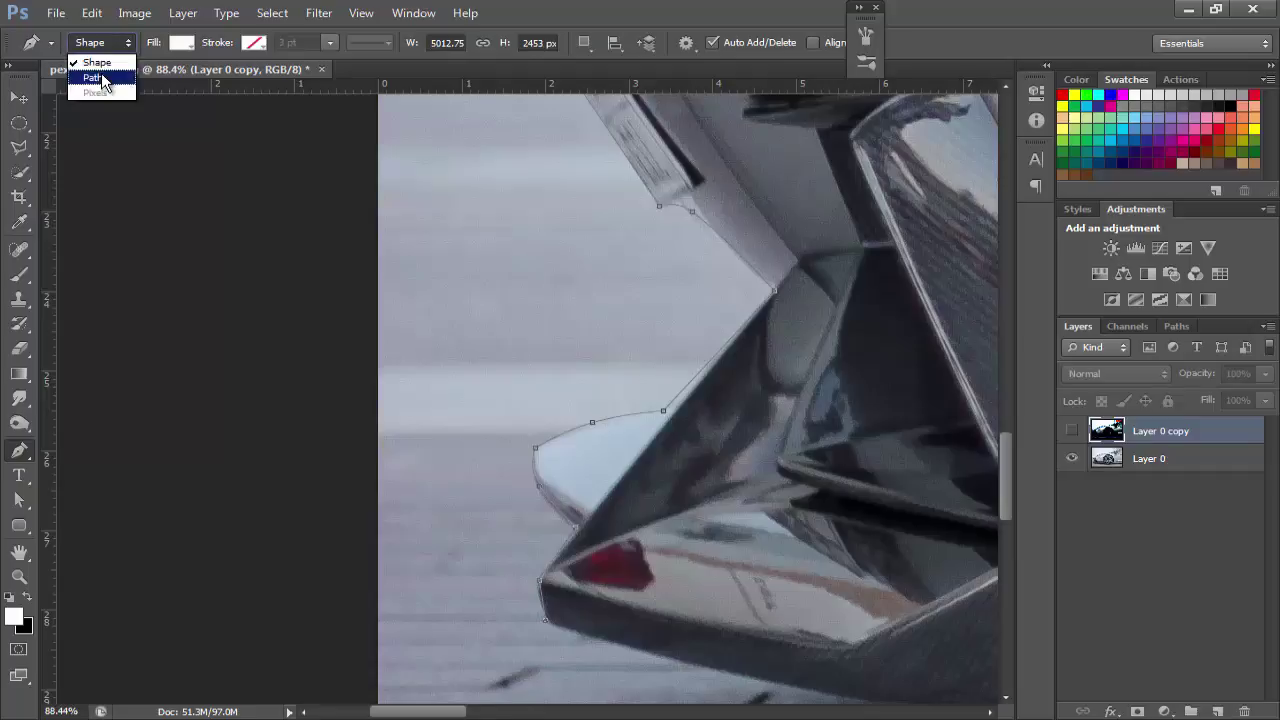
click(88, 76)
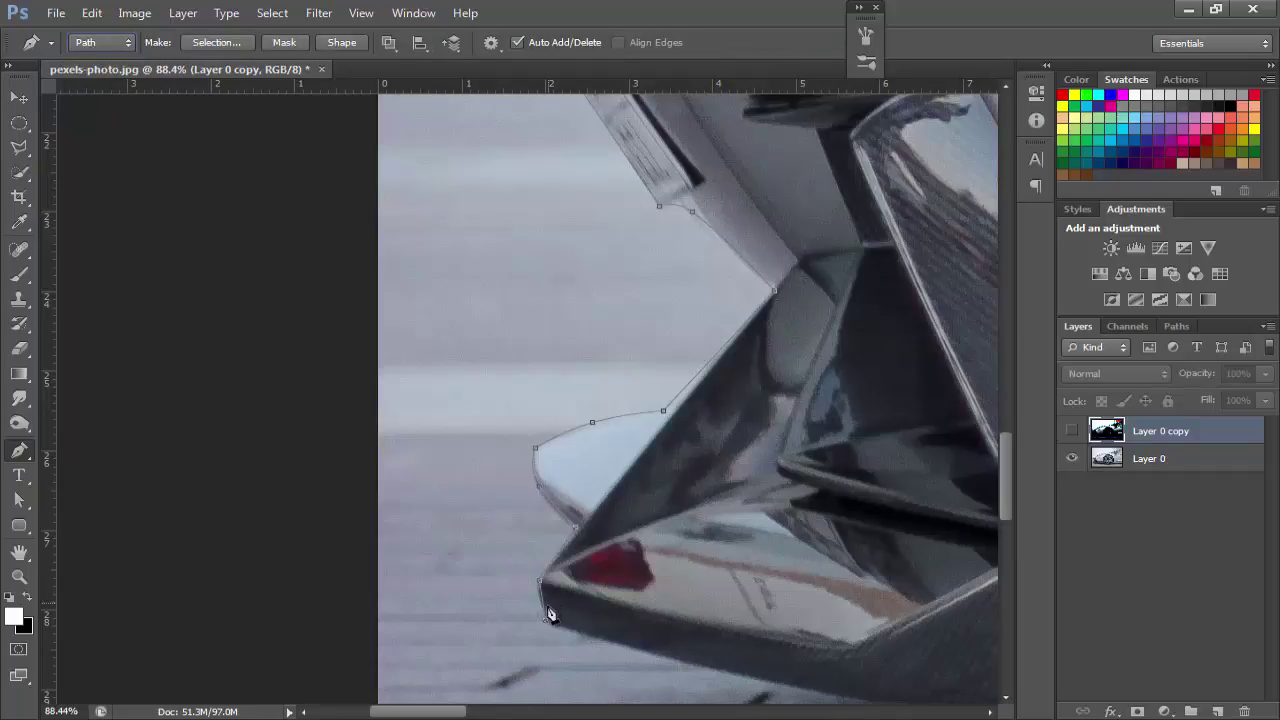
Add anchors along the splitter and bumper's bottom edge.
drag(634, 623, 514, 503)
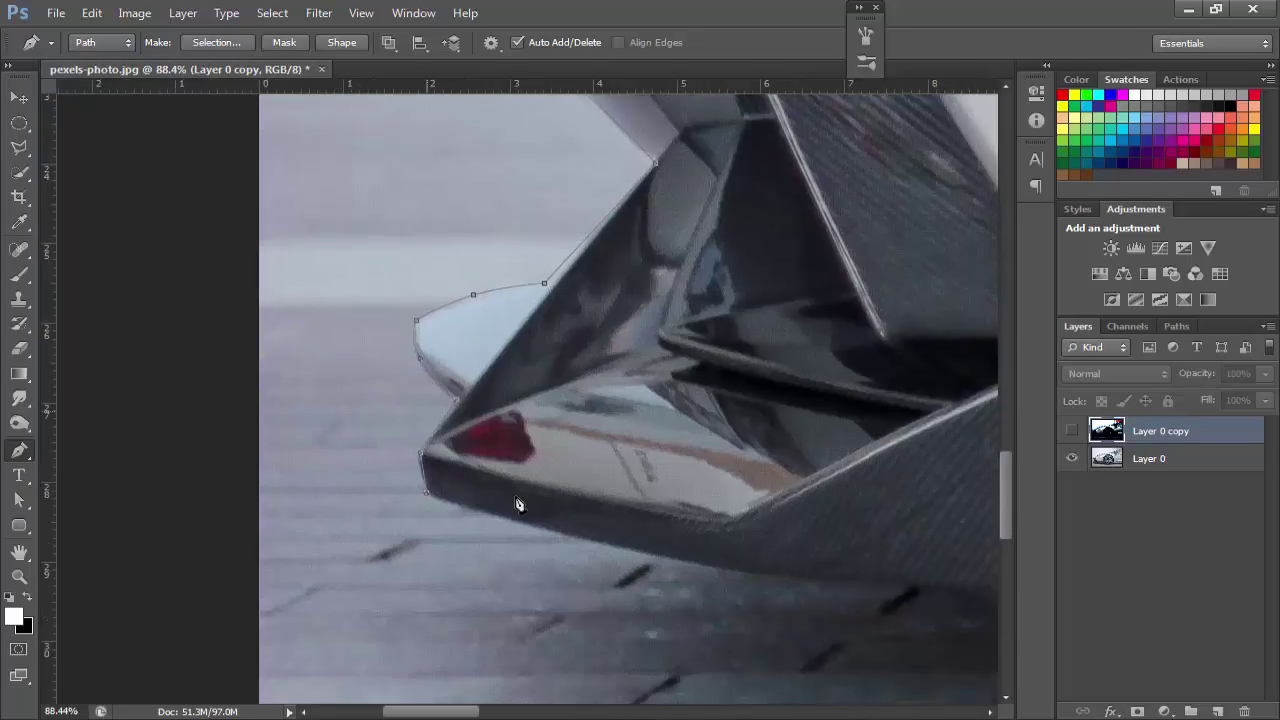
click(626, 553)
click(722, 572)
click(847, 585)
drag(920, 591, 428, 589)
click(593, 597)
Extend the path along the side skirt's lower edge to the tire, leaving Layer 0 active.
drag(757, 594, 415, 596)
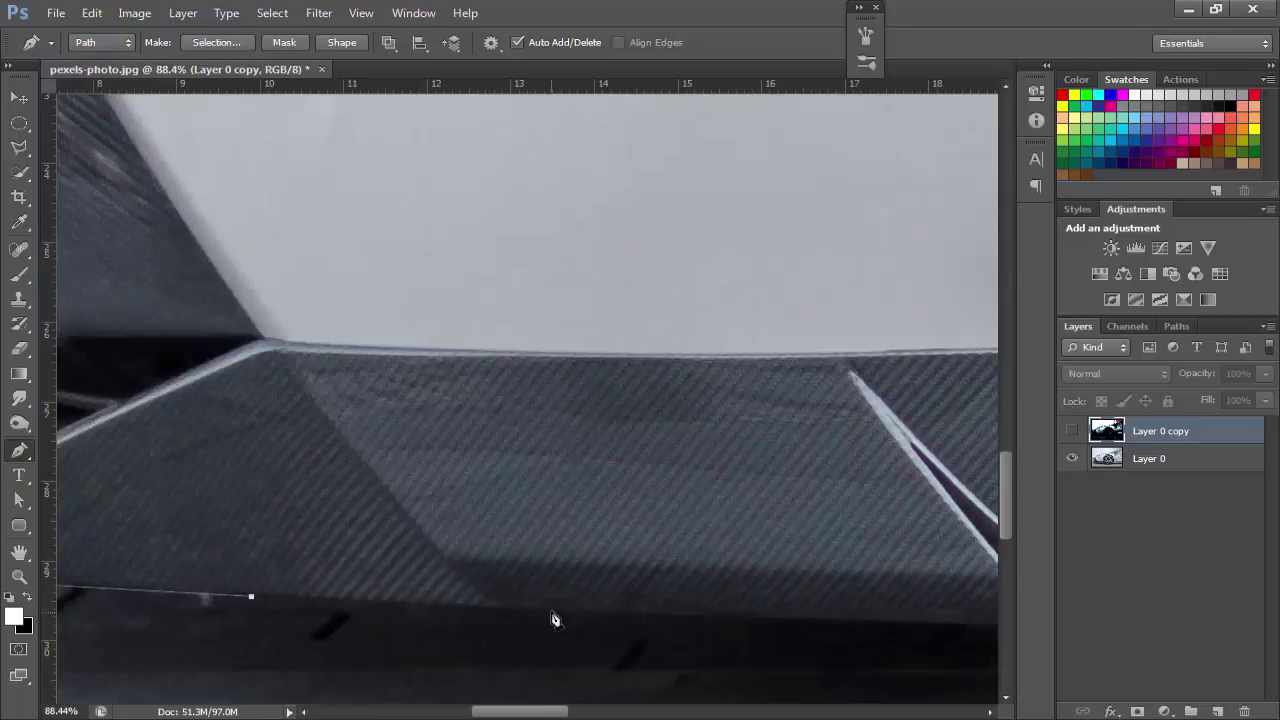
click(555, 614)
click(442, 609)
drag(443, 609, 444, 605)
mouse_move(555, 614)
mouse_down()
mouse_move(568, 613)
mouse_move(394, 614)
mouse_up()
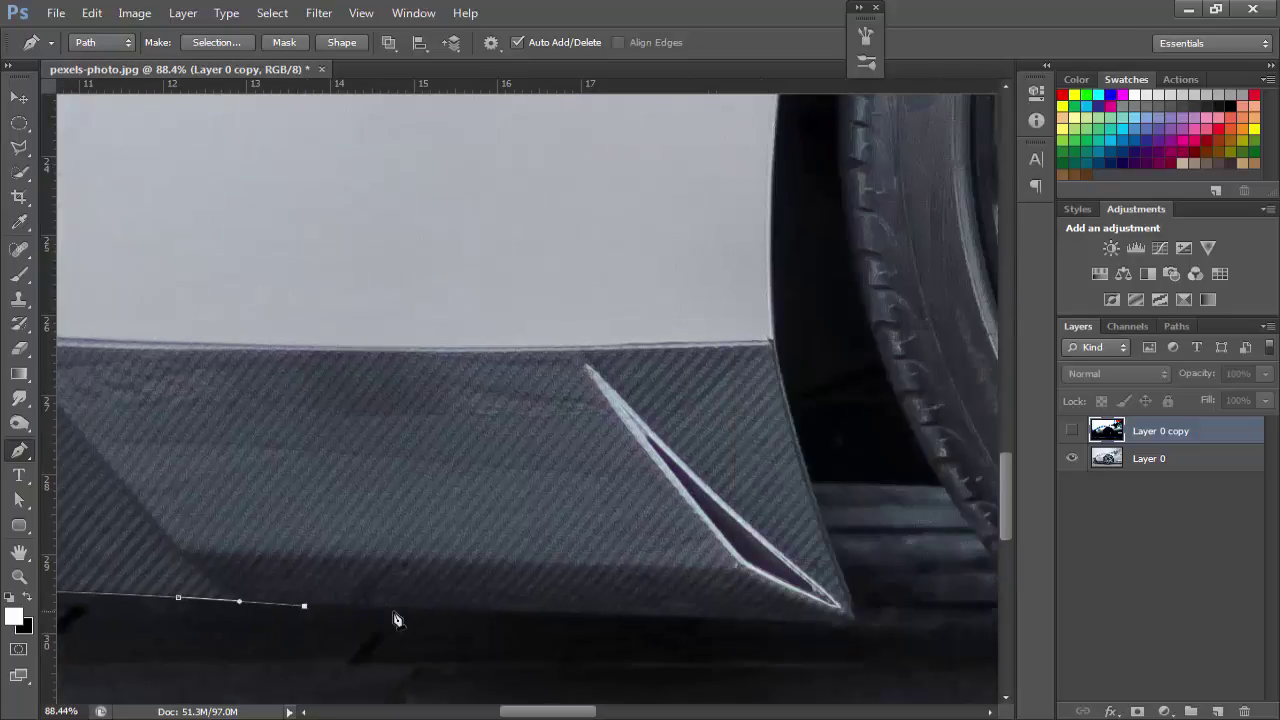
click(638, 620)
drag(640, 621, 441, 432)
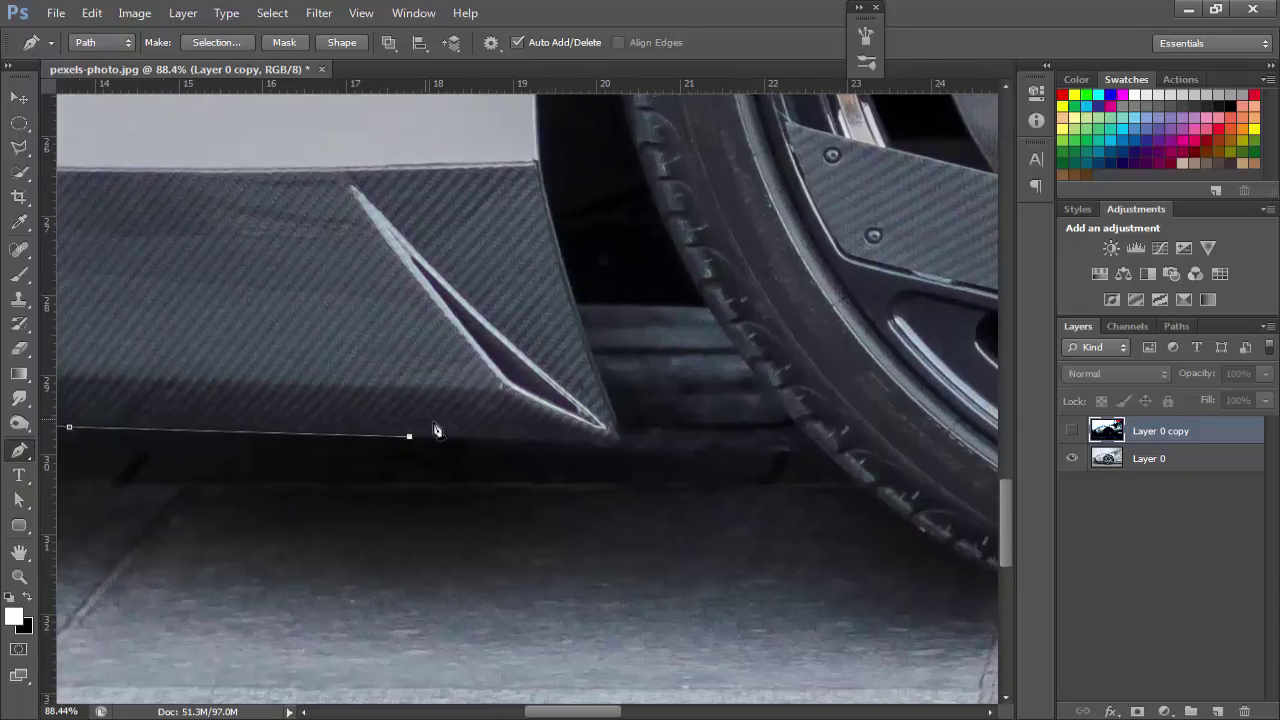
click(1072, 431)
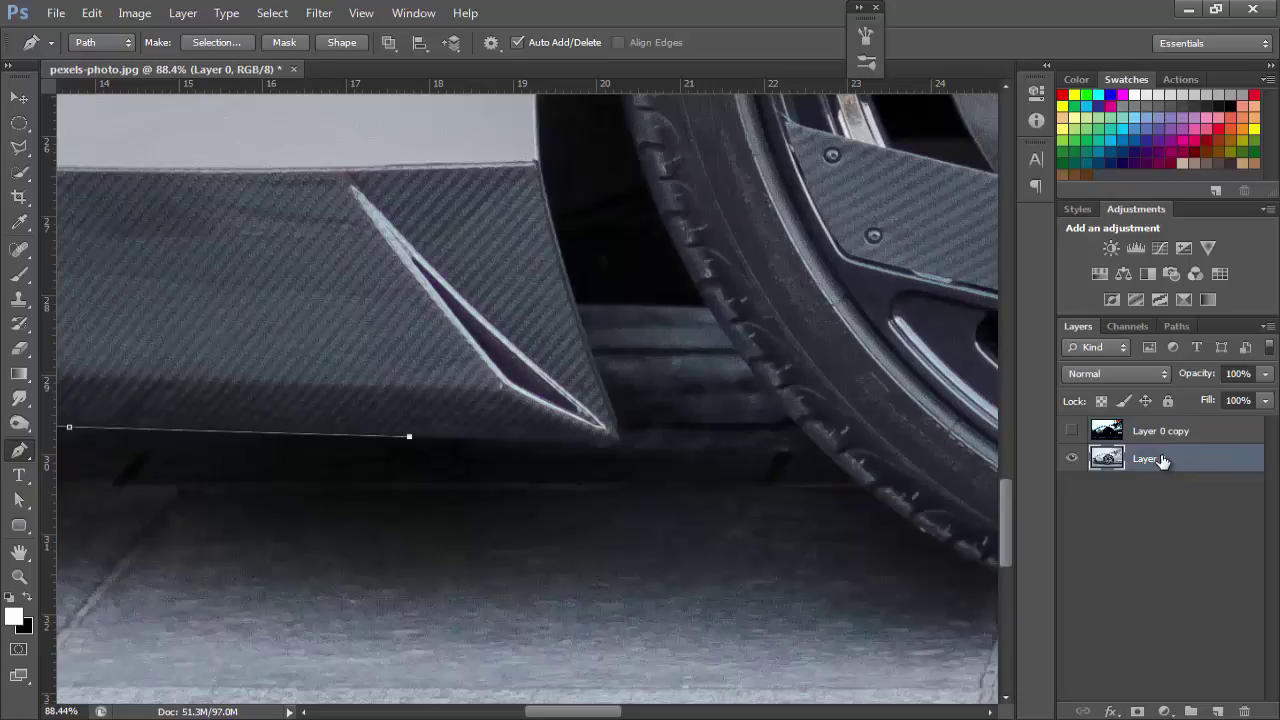
Duplicate Layer 0 with Ctrl+J to create Layer 0 copy 2.
key(ctrl+j)
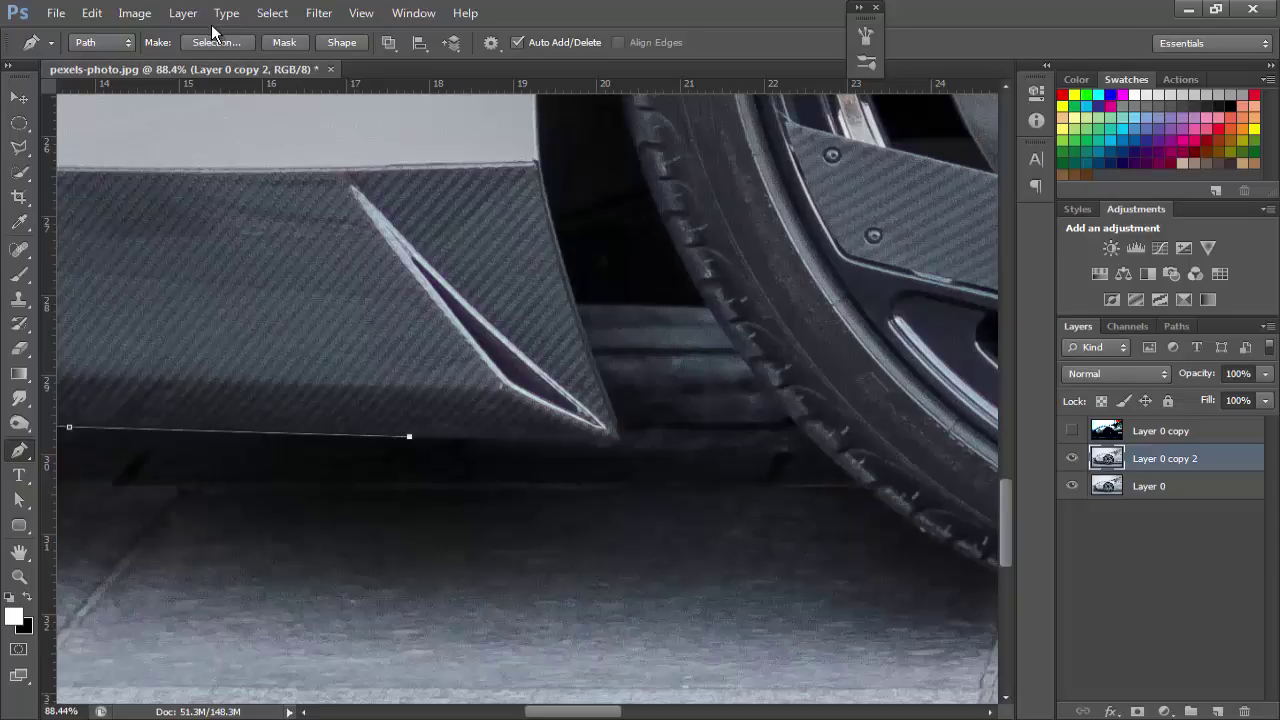
Apply Levels to Layer 0 copy 2 with the output black level raised to 19.
click(136, 16)
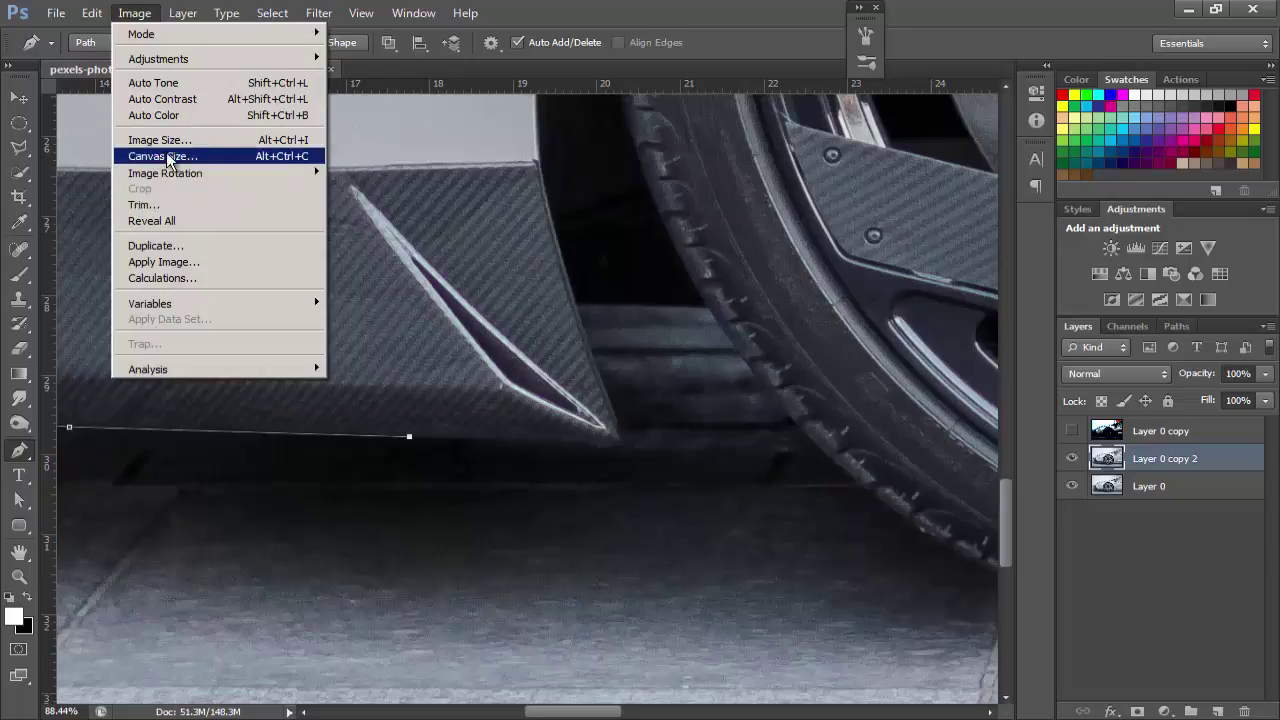
mouse_move(158, 59)
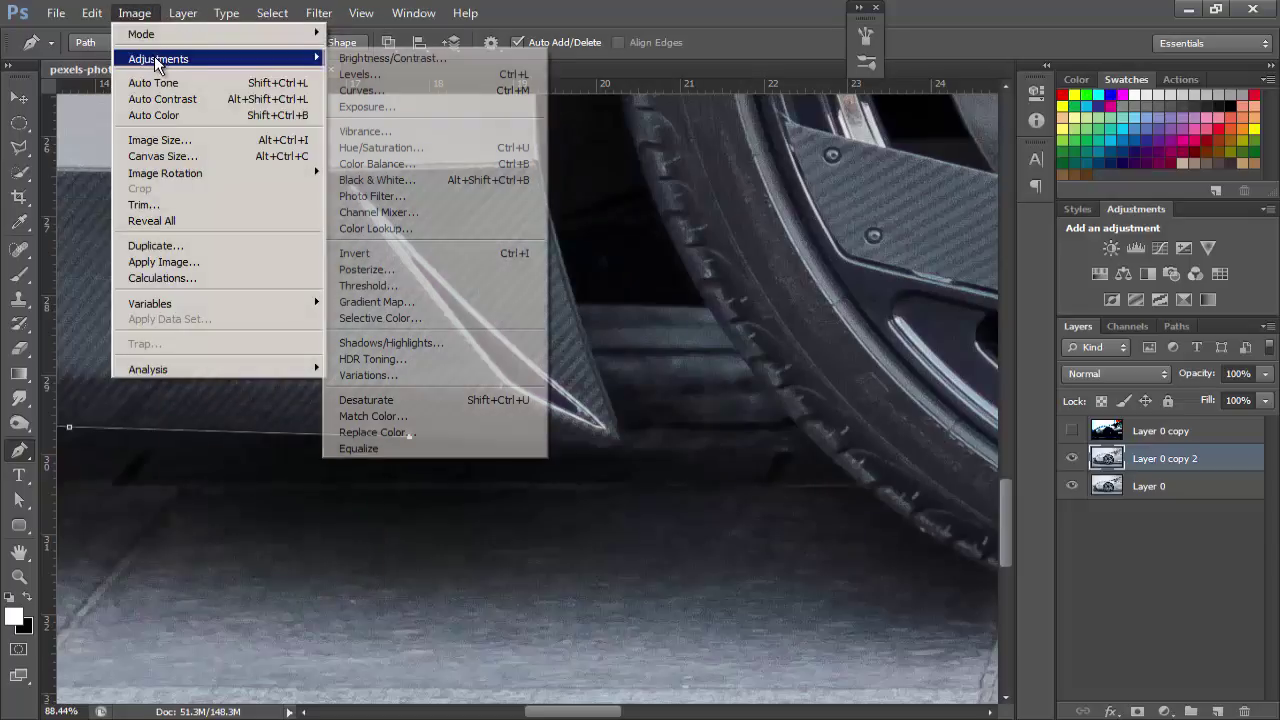
click(389, 77)
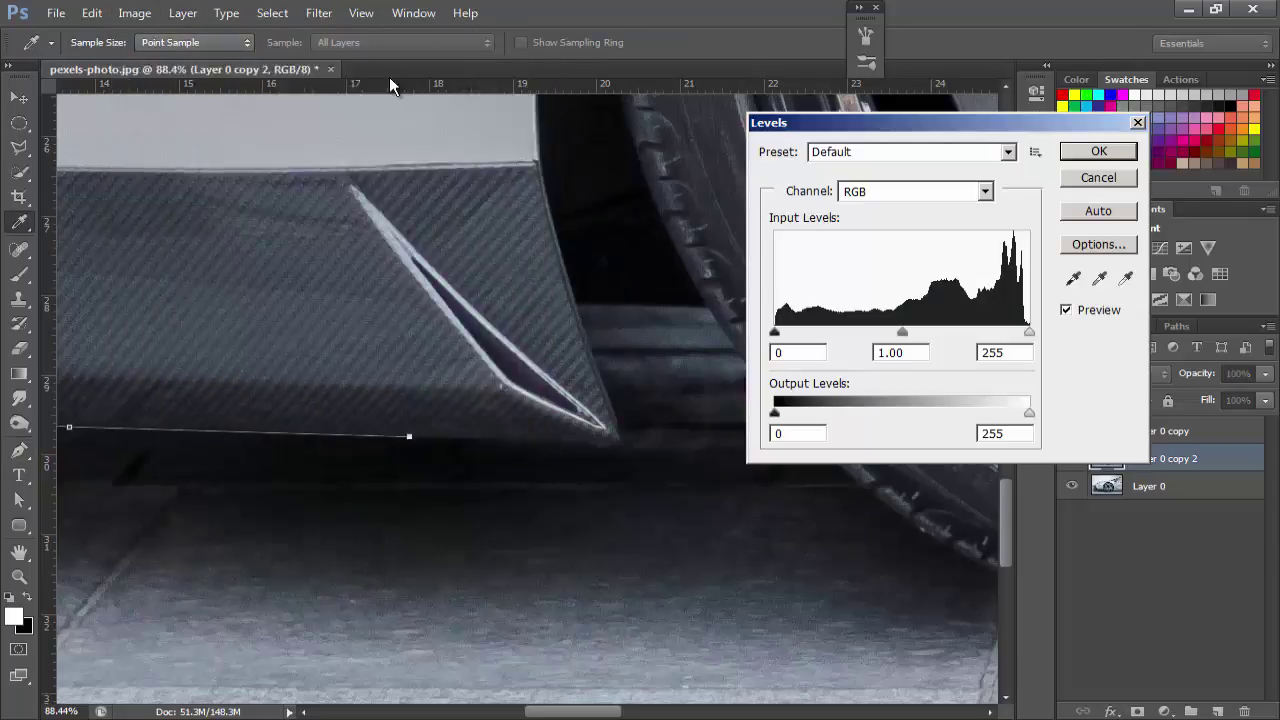
mouse_move(1029, 413)
mouse_down()
mouse_move(980, 415)
mouse_move(1029, 415)
mouse_up()
drag(775, 413, 795, 414)
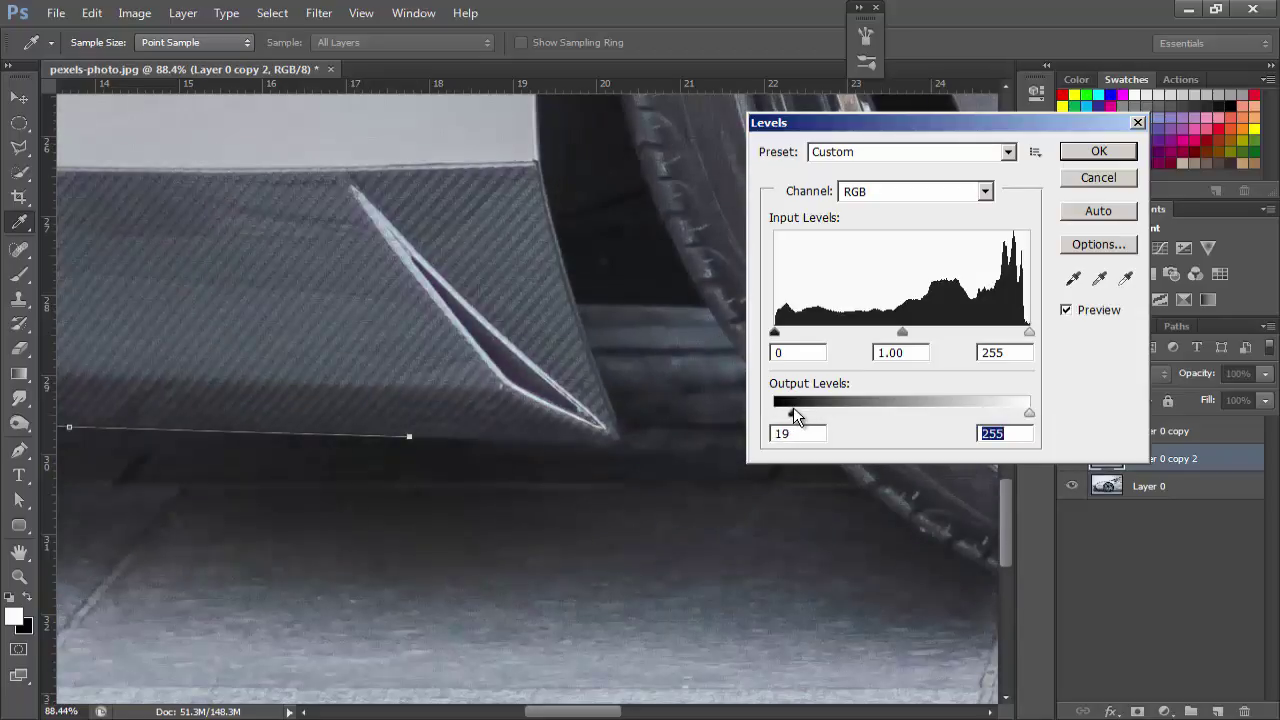
drag(808, 122, 890, 48)
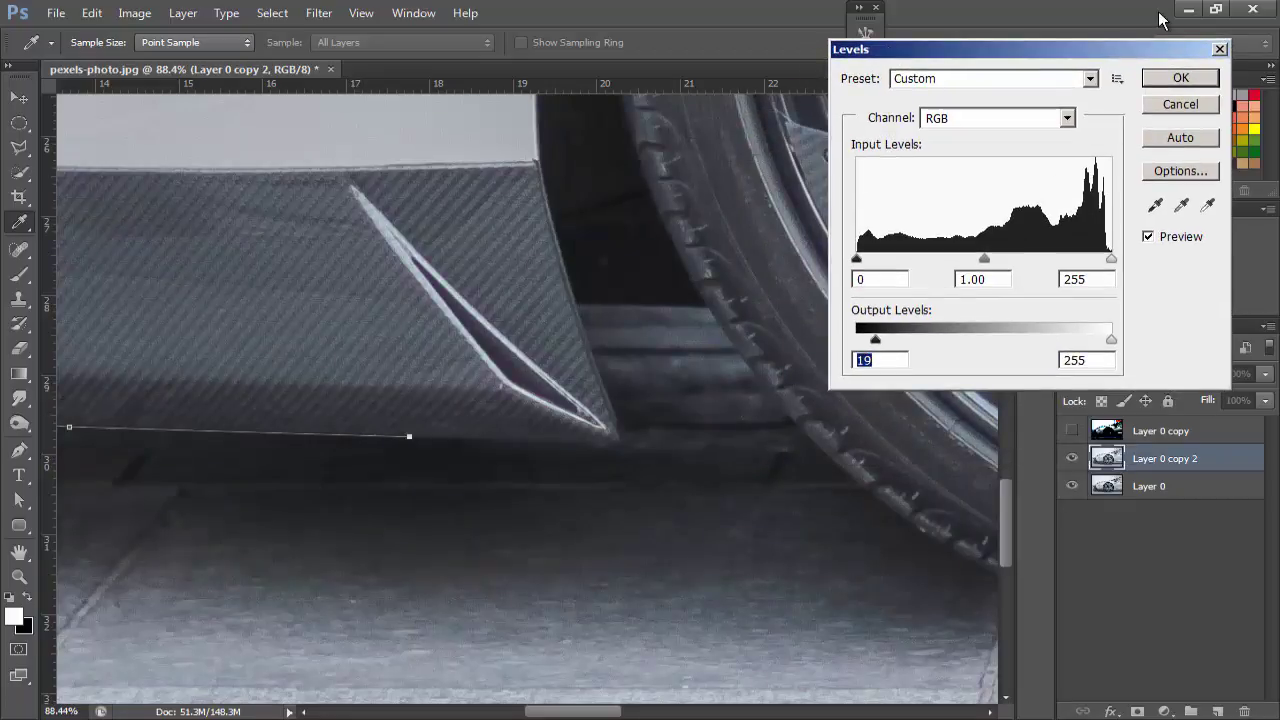
click(1168, 78)
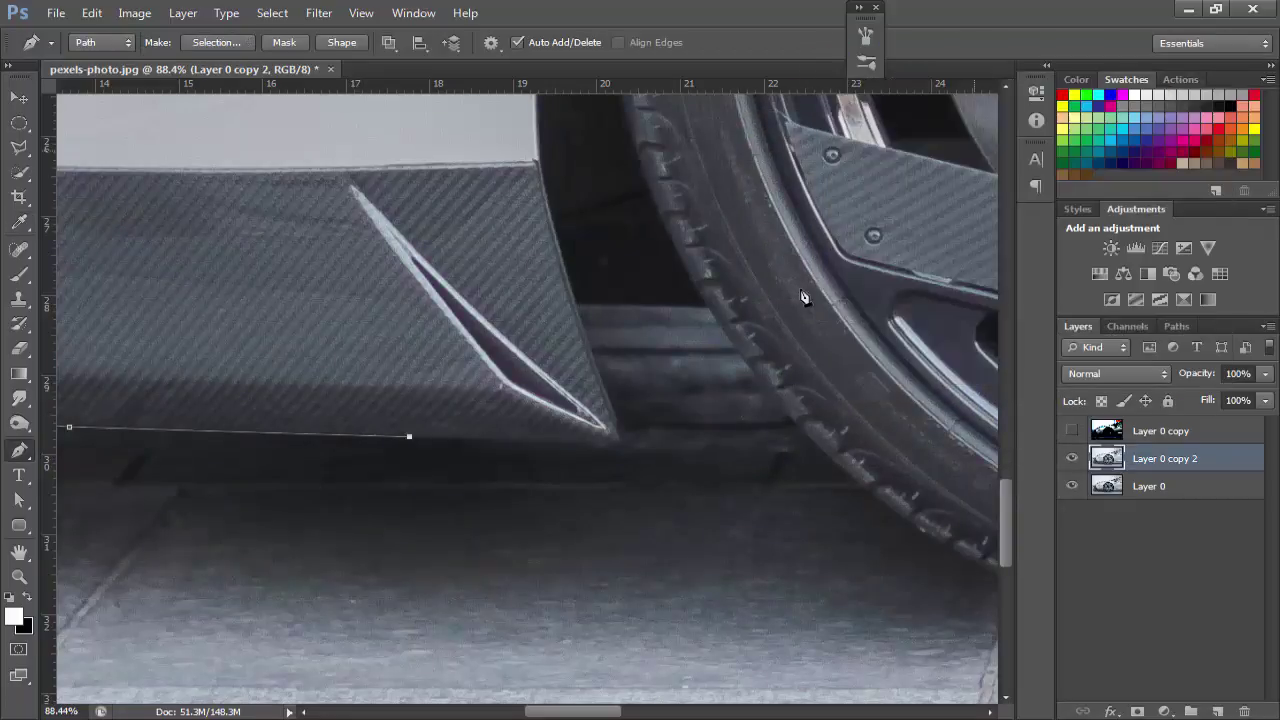
Extend the path along the ground under the tire with curved anchors at its edge.
click(809, 452)
click(617, 448)
drag(810, 454, 489, 314)
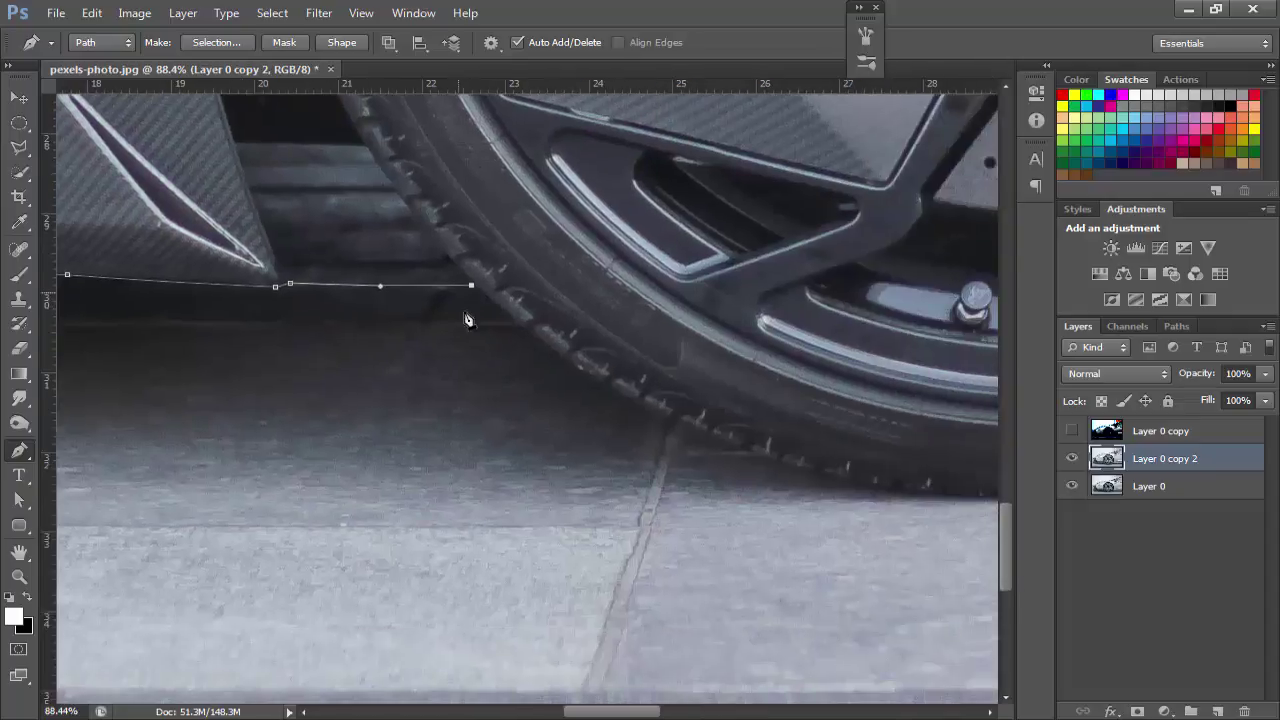
click(701, 470)
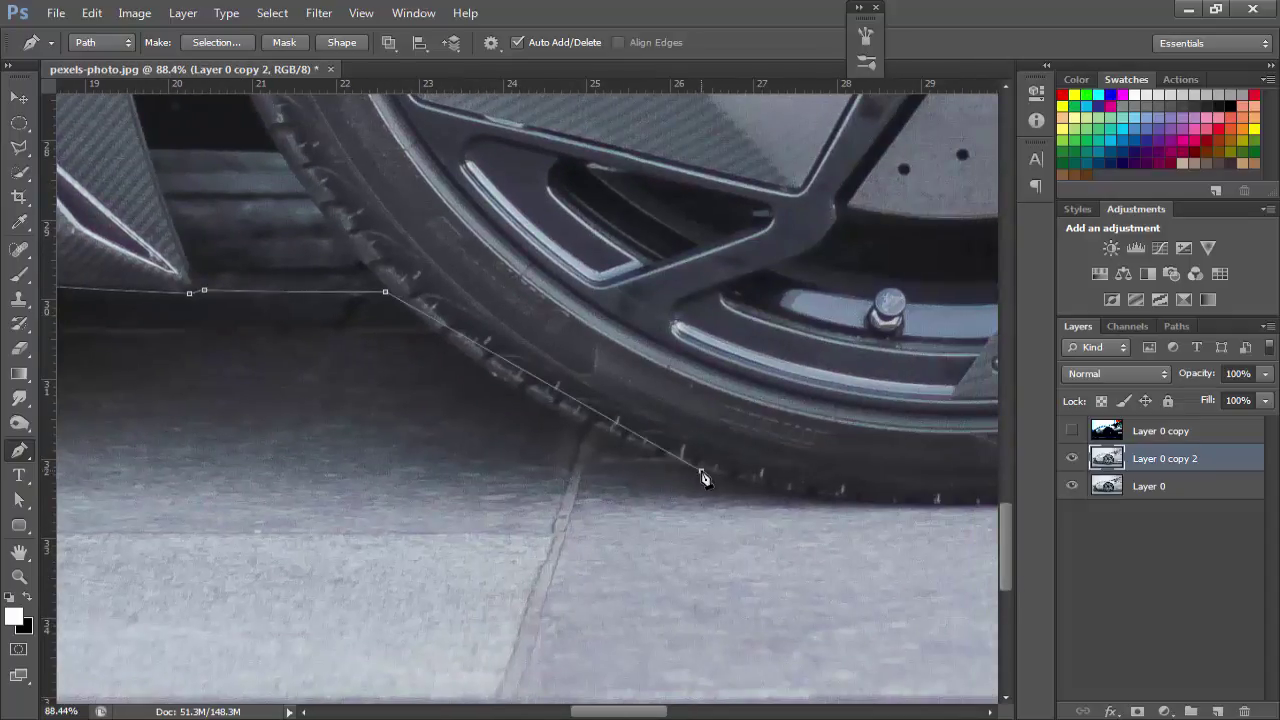
drag(552, 389, 516, 390)
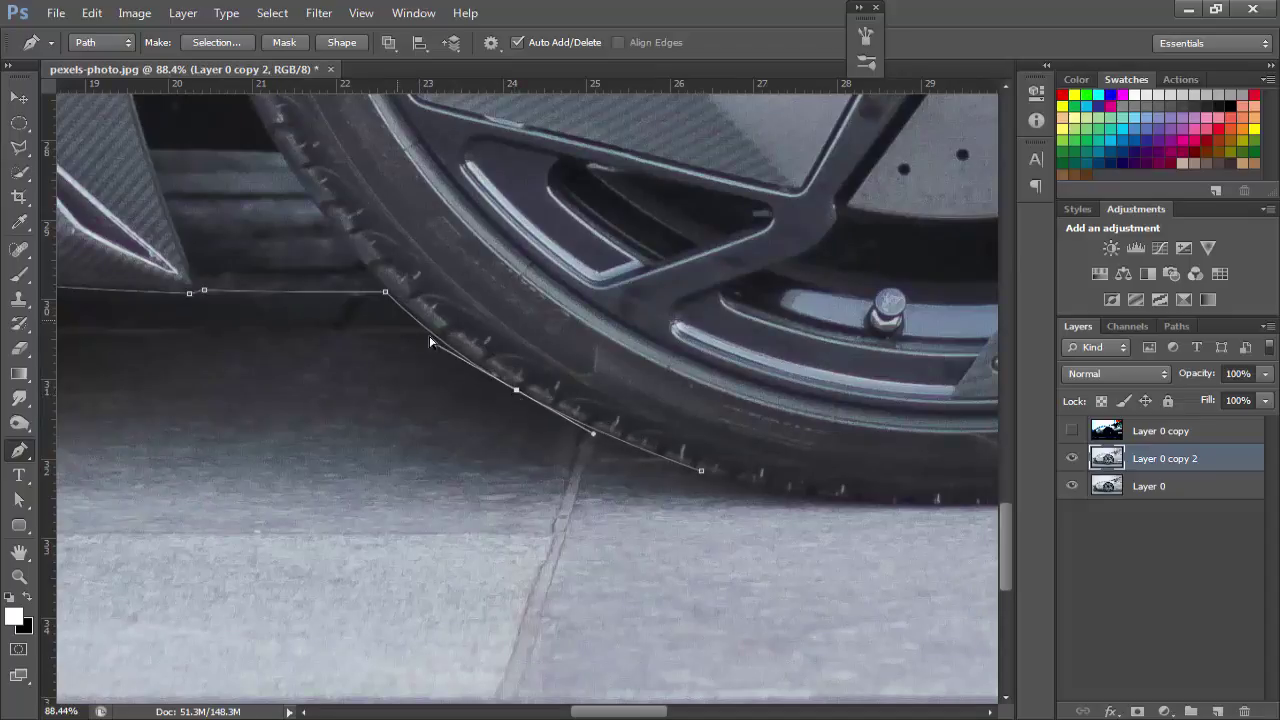
click(410, 321)
Continue the path along the tire's bottom, bending the new segment to the tread.
drag(731, 504, 606, 394)
click(577, 362)
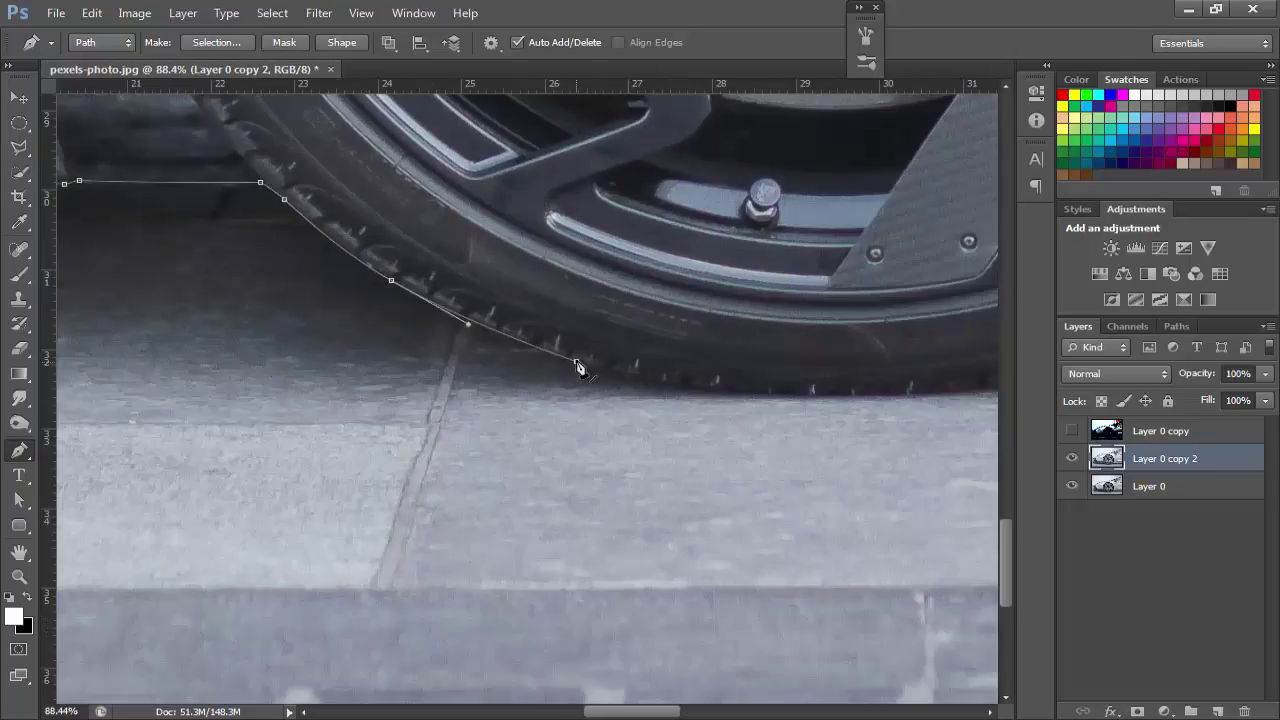
click(755, 394)
click(657, 378)
drag(657, 378, 649, 383)
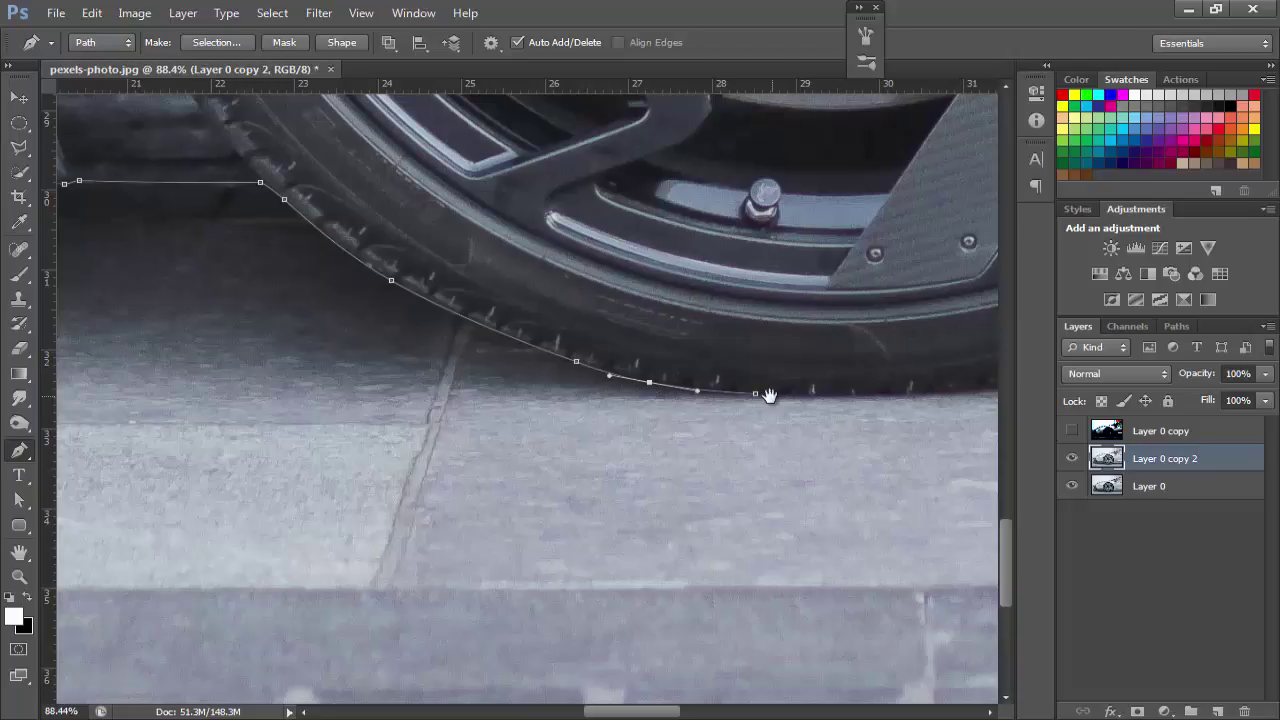
Carry the curved path further under the tire, refining points to hug its edge.
drag(771, 394, 600, 403)
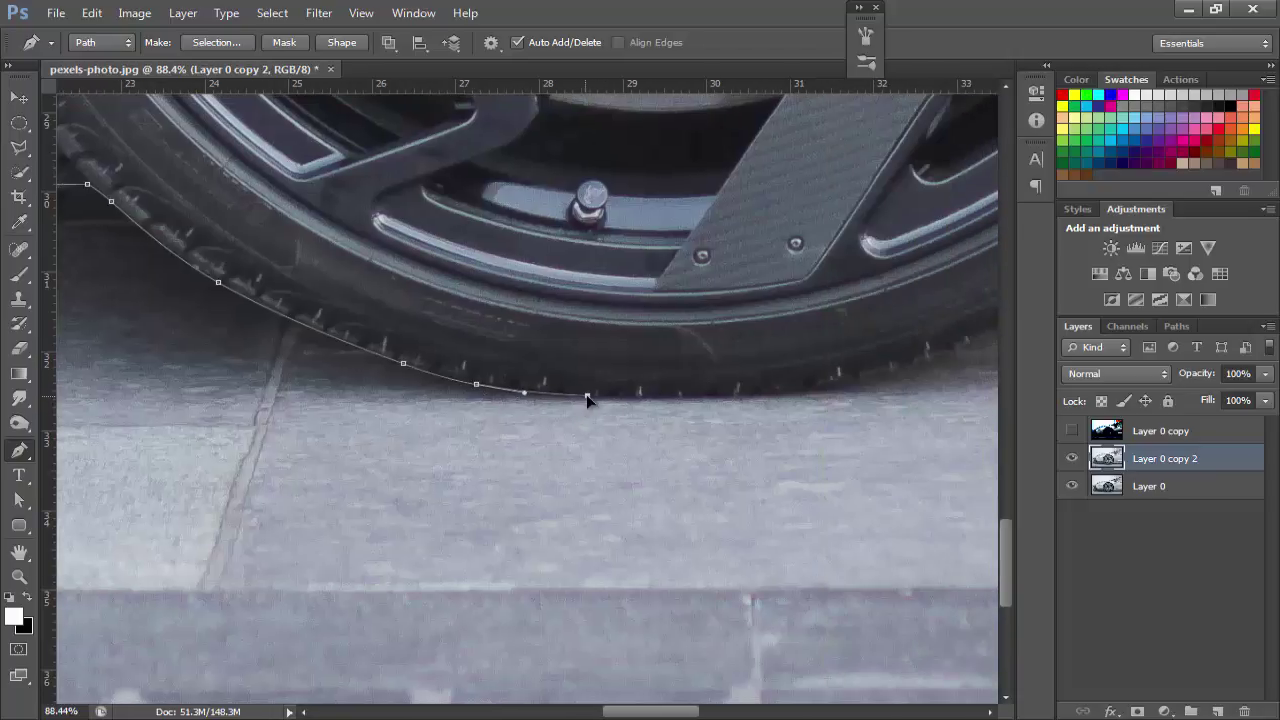
drag(589, 396, 380, 389)
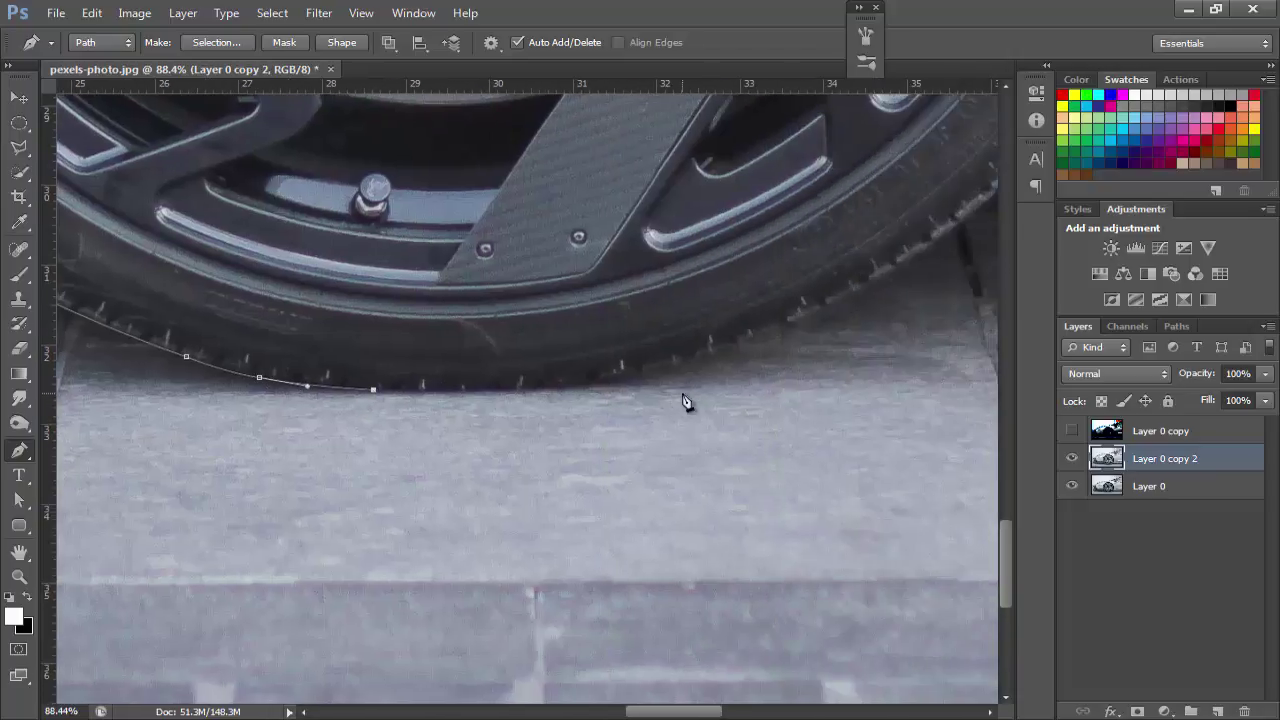
click(691, 360)
drag(521, 379, 541, 387)
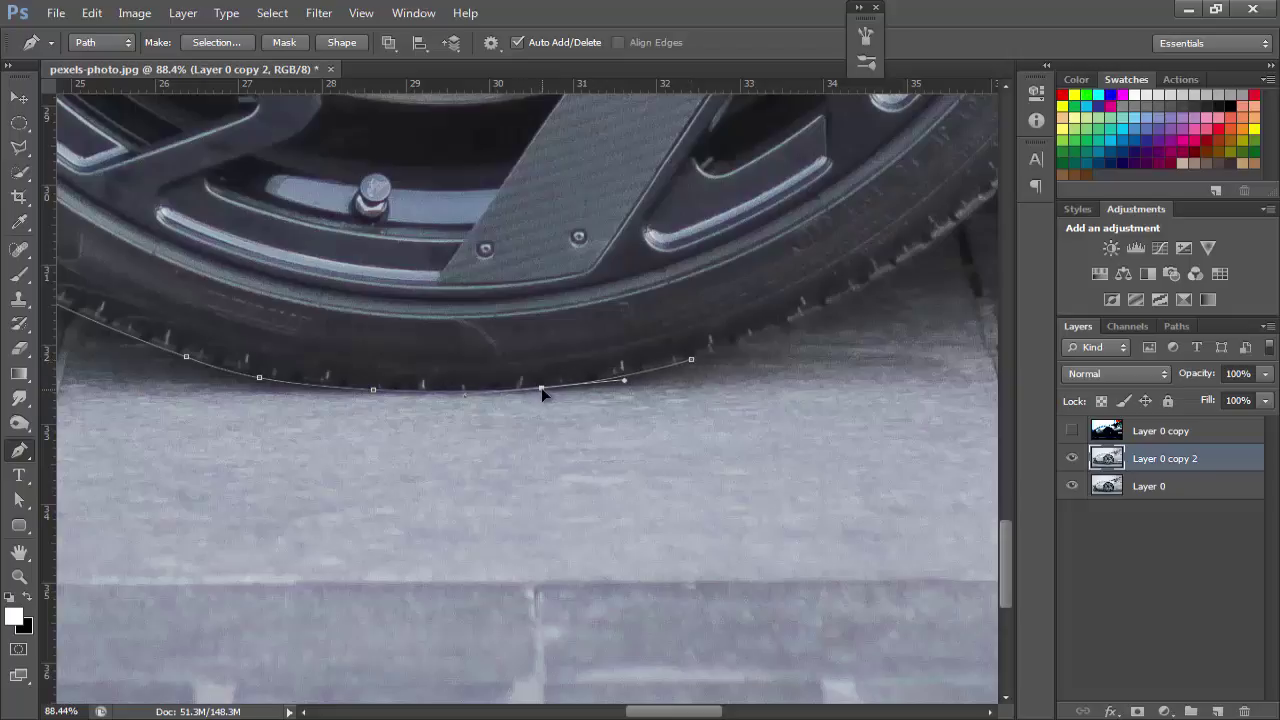
scroll(510, 400, left, 3)
drag(387, 387, 390, 384)
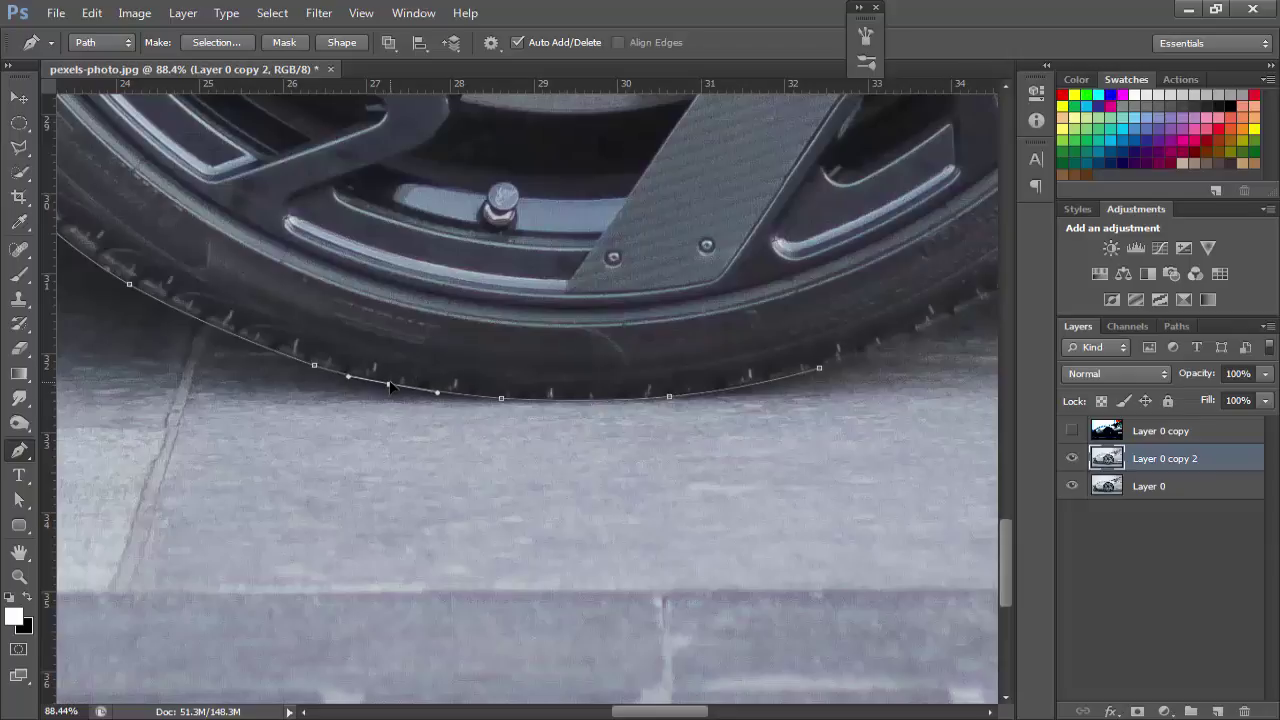
drag(314, 368, 282, 355)
Extend the path up the tire's far side, fine-tuning the curve onto the edge.
mouse_move(734, 385)
mouse_down()
mouse_move(413, 434)
mouse_move(374, 420)
mouse_move(271, 449)
mouse_up()
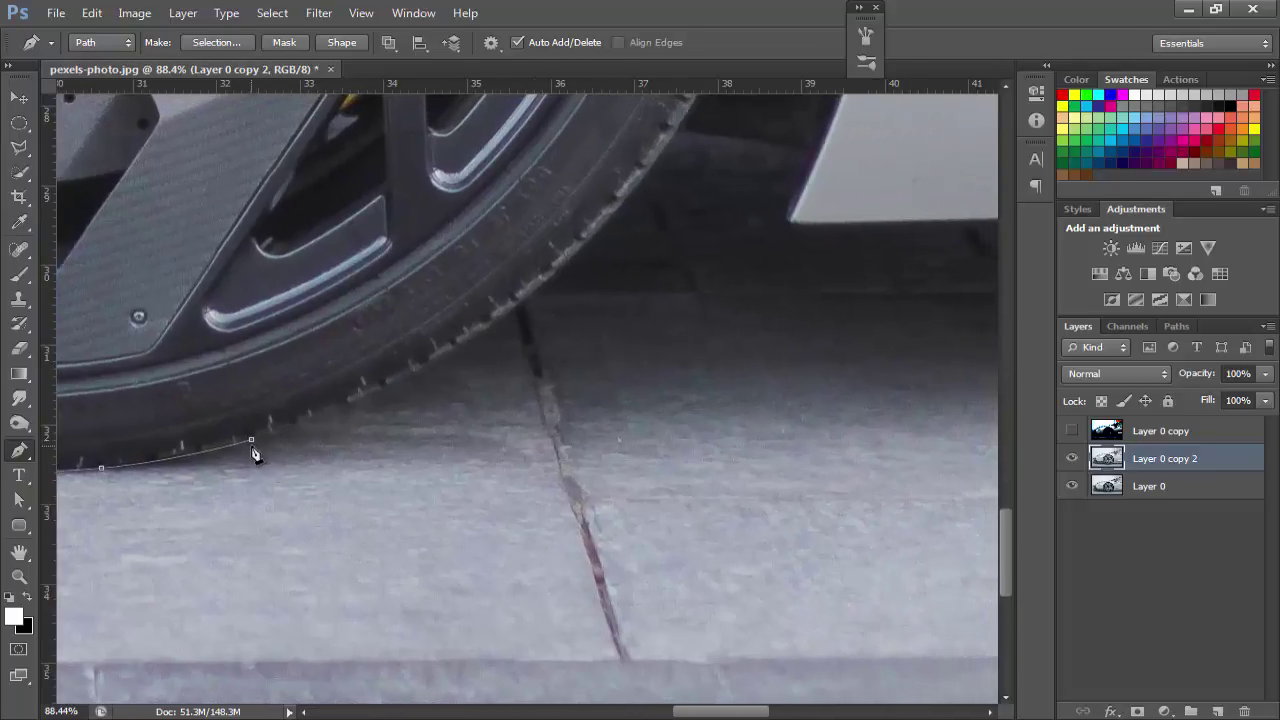
click(643, 180)
click(449, 309)
drag(449, 312, 484, 332)
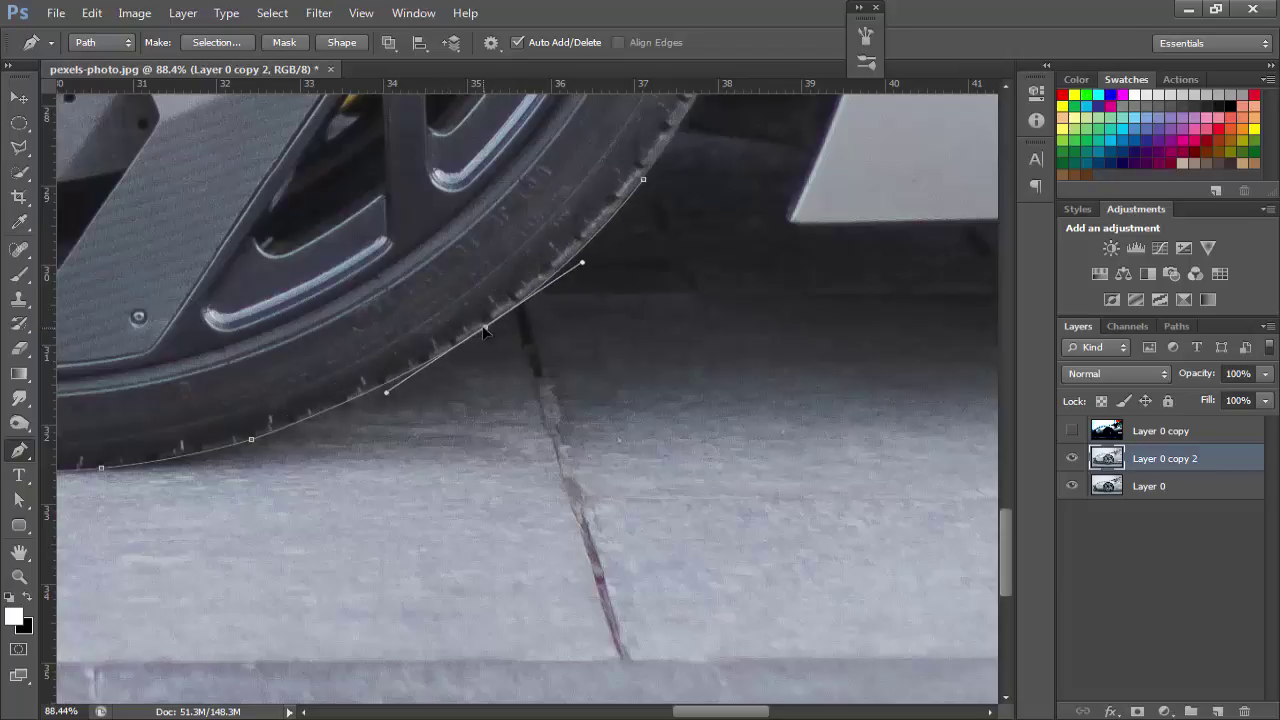
click(328, 411)
drag(329, 413, 336, 414)
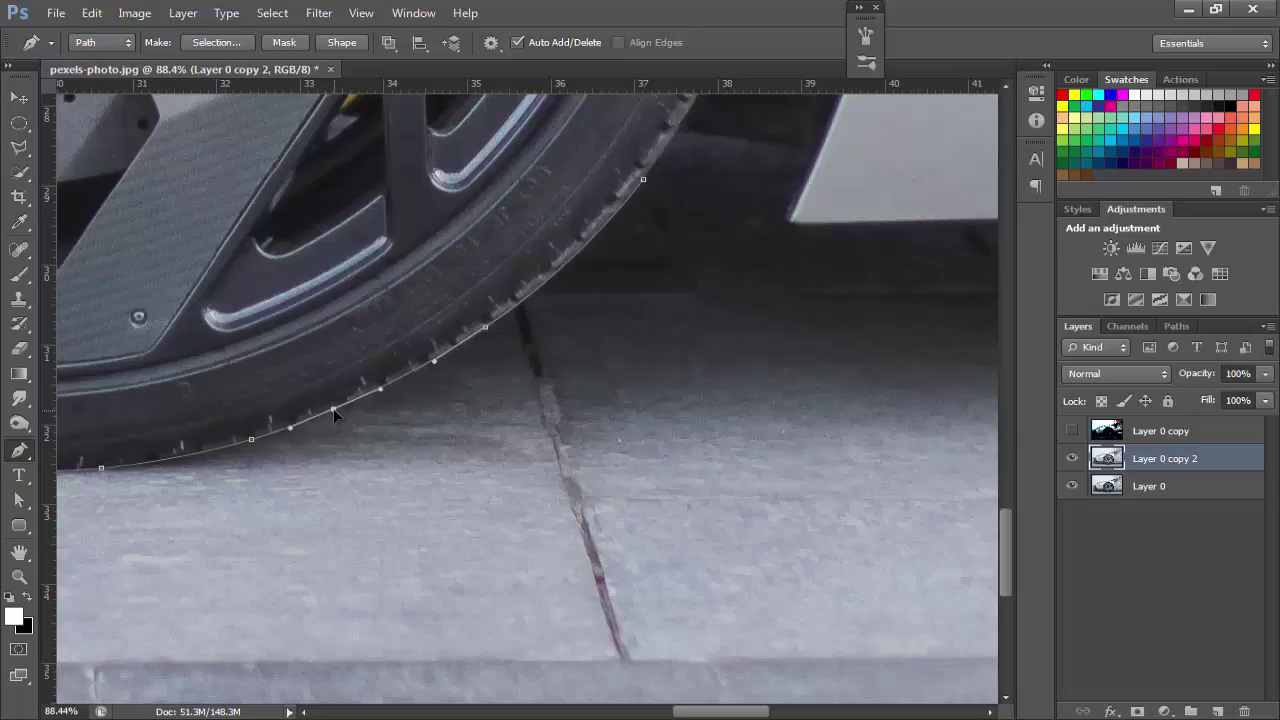
scroll(657, 500, up, 5)
Extend the path up the tire edge with curved anchors fitted to the tread.
scroll(654, 450, up, 3)
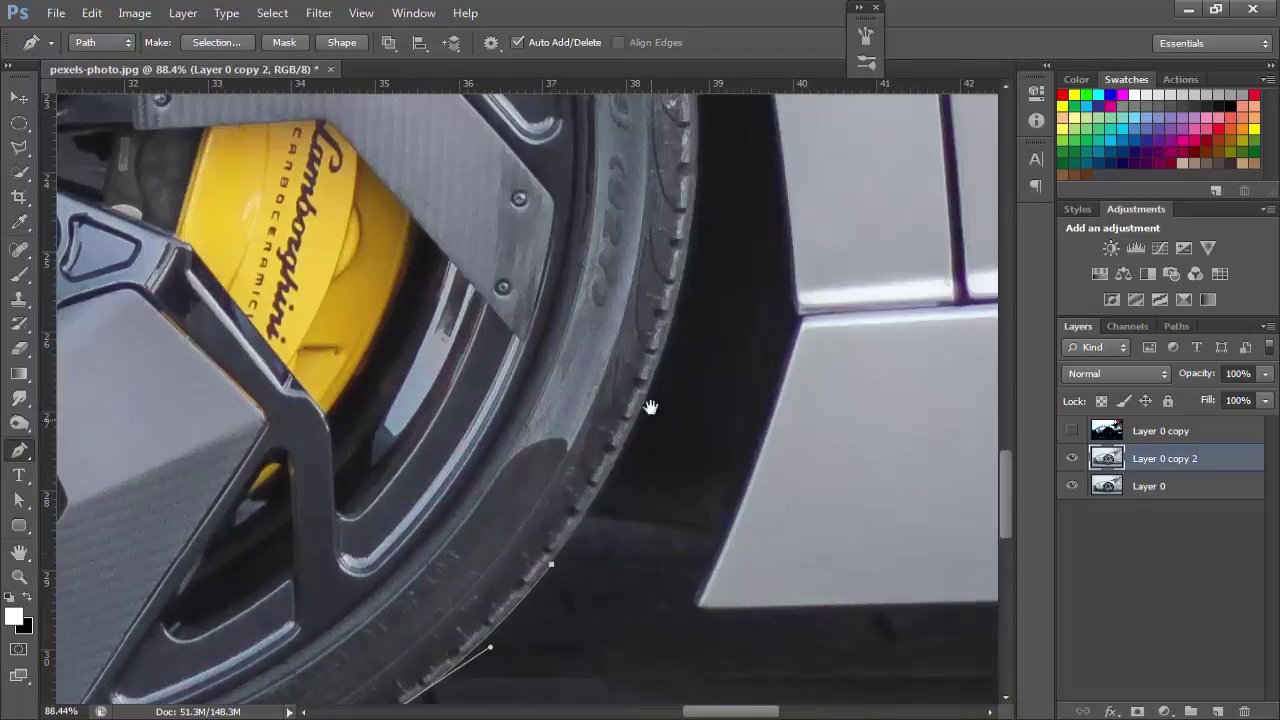
click(698, 186)
drag(622, 388, 652, 386)
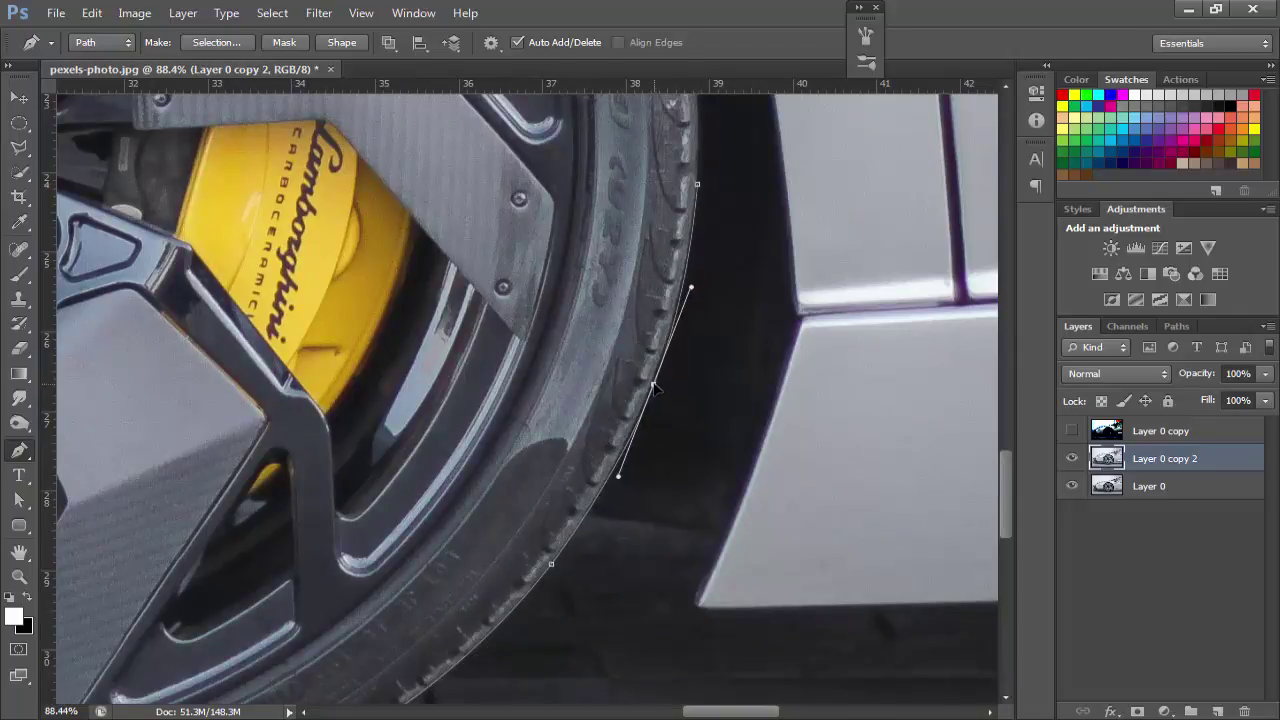
click(684, 277)
drag(685, 280, 684, 284)
drag(667, 370, 661, 356)
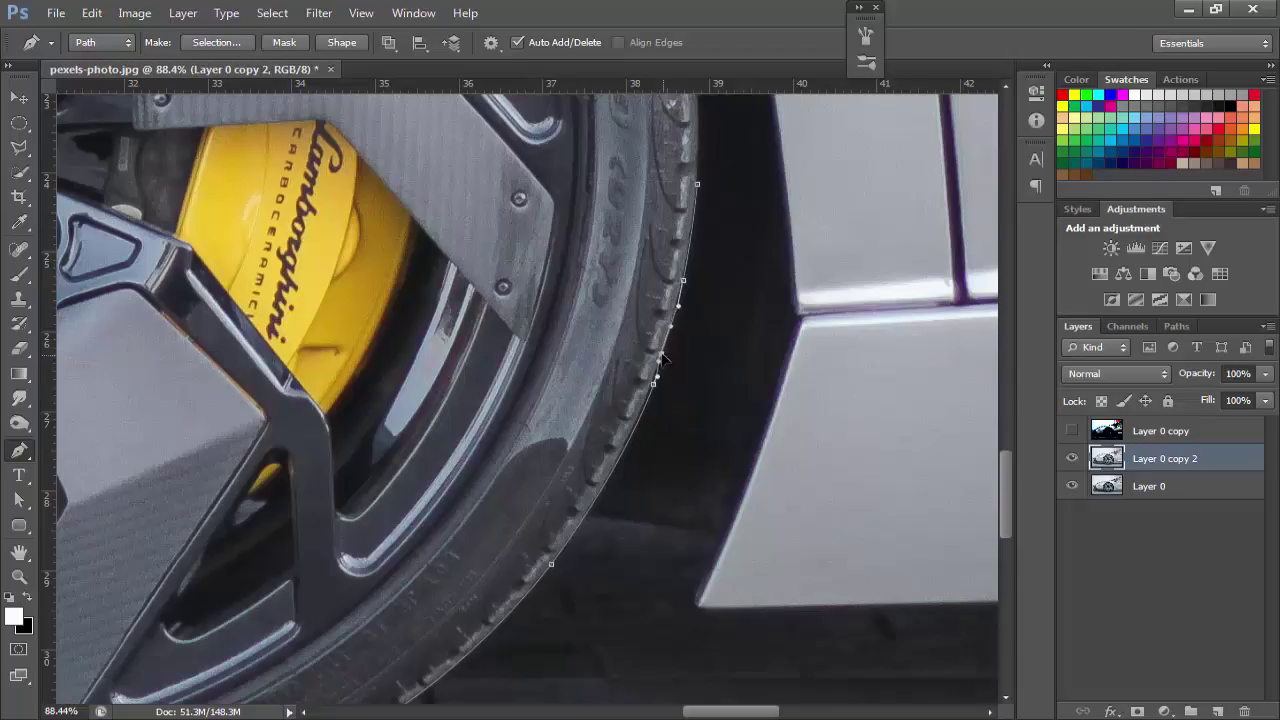
ctrl+click(653, 385)
drag(652, 393, 650, 396)
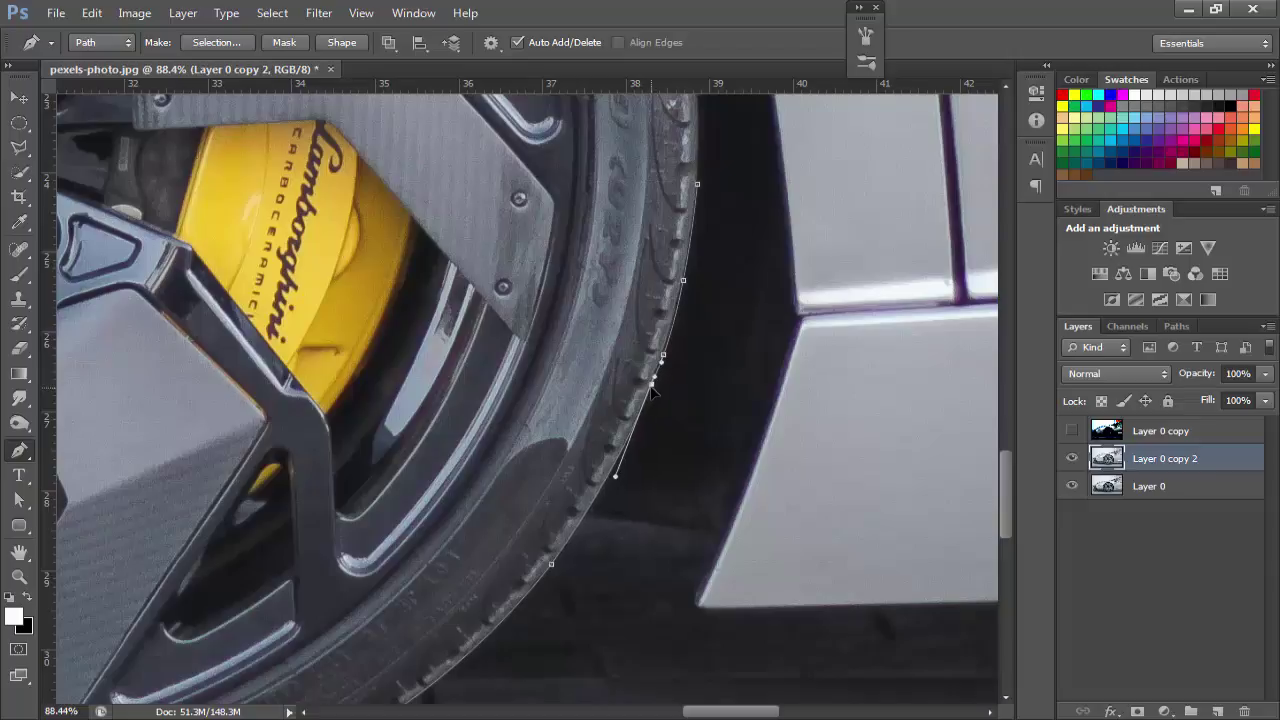
Continue the curved path further up the tire's side.
scroll(685, 302, up, 2)
ctrl+click(704, 292)
scroll(704, 292, up, 1)
scroll(697, 463, up, 4)
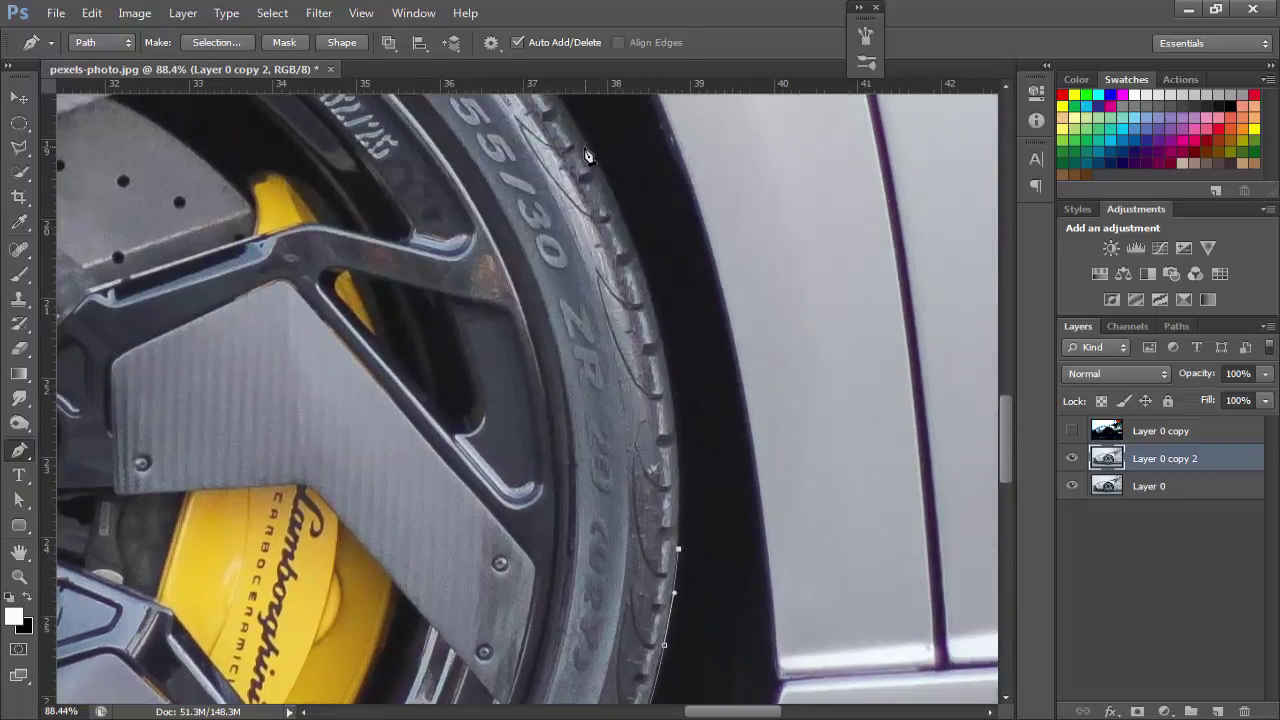
click(590, 152)
drag(630, 347, 650, 320)
mouse_move(802, 659)
mouse_down()
mouse_move(644, 302)
mouse_move(637, 205)
mouse_up()
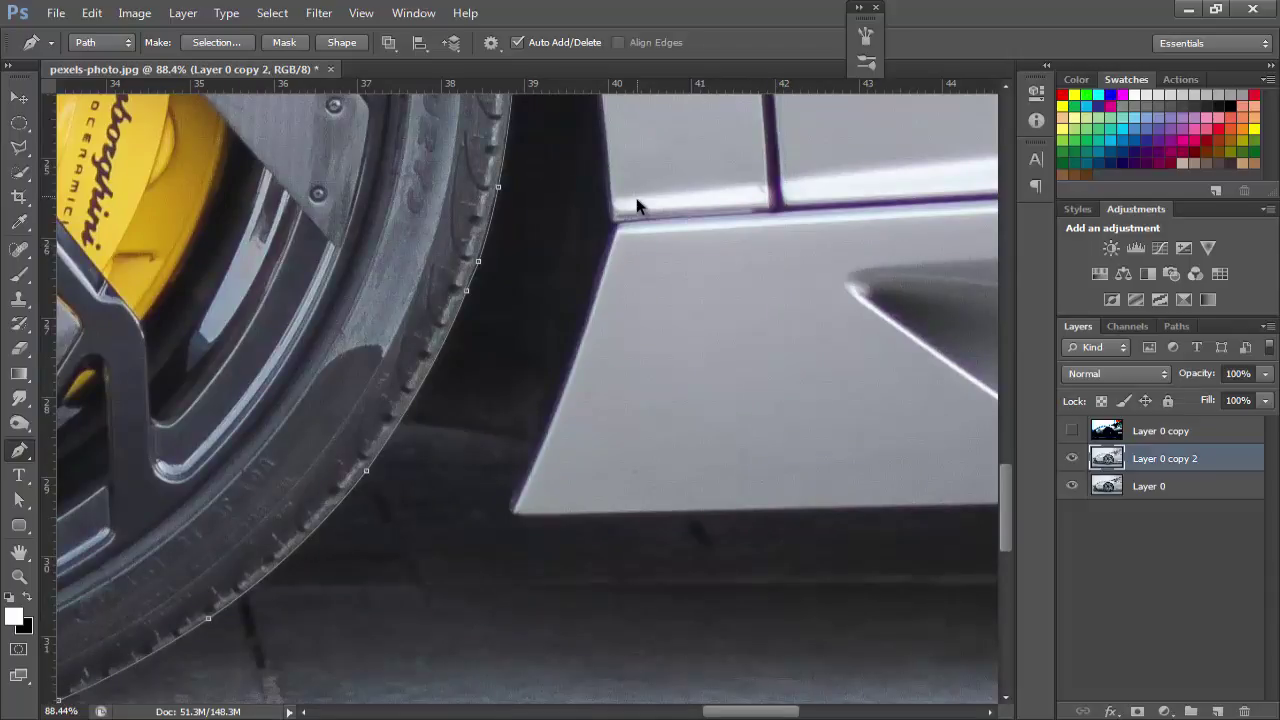
Undo the last path changes and zoom out to view the whole wheel and arch.
key(ctrl+z)
key(ctrl+alt+z)
key(ctrl+alt+z)
key(z)
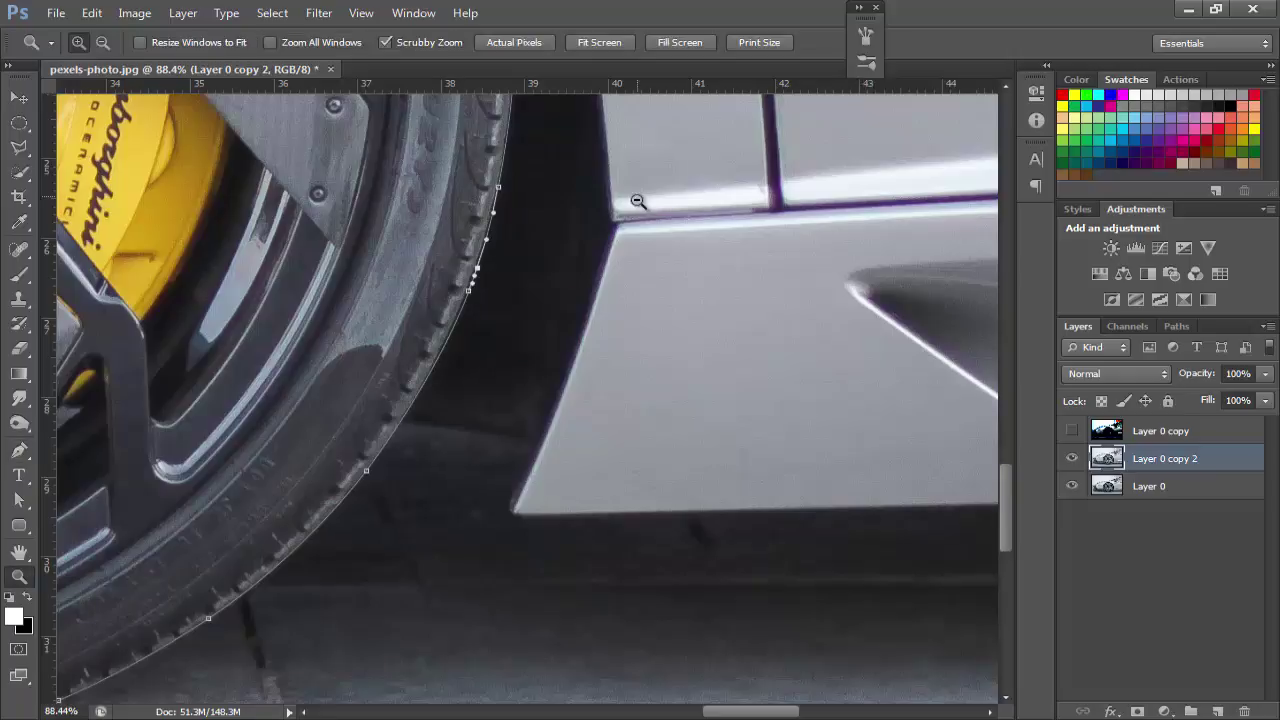
alt+click(638, 201)
alt+click(638, 201)
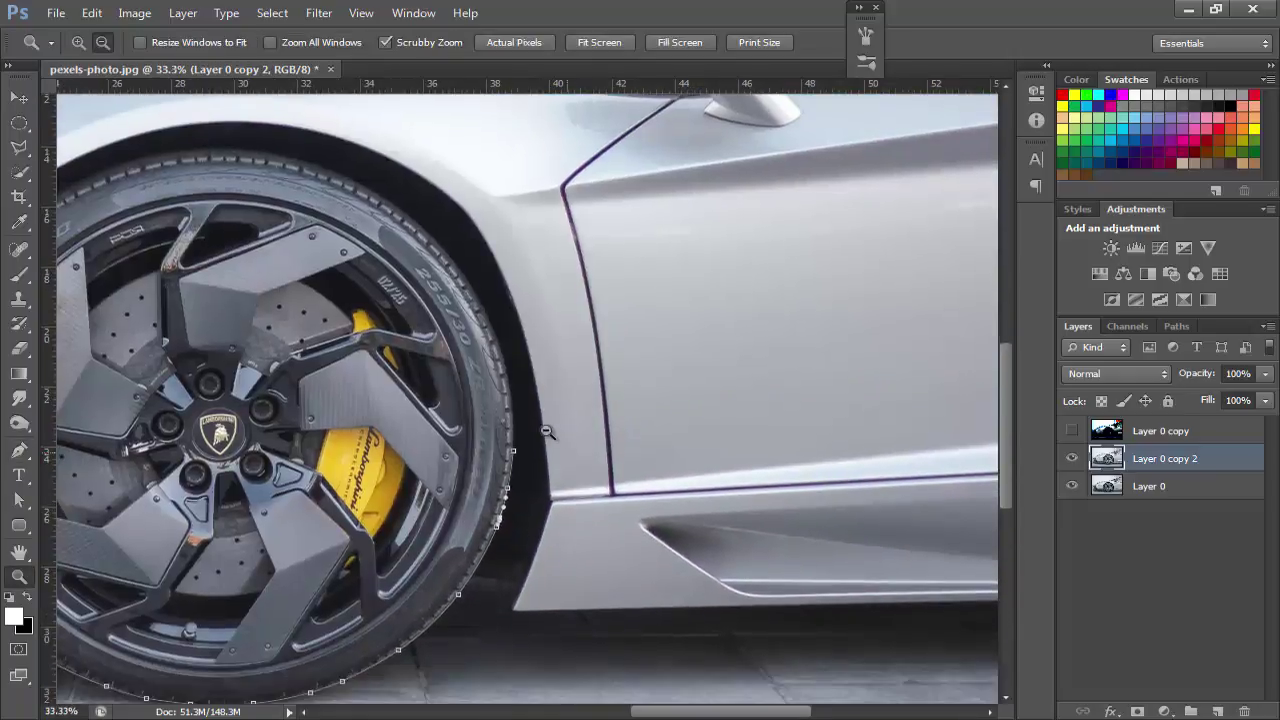
scroll(438, 385, up, 3)
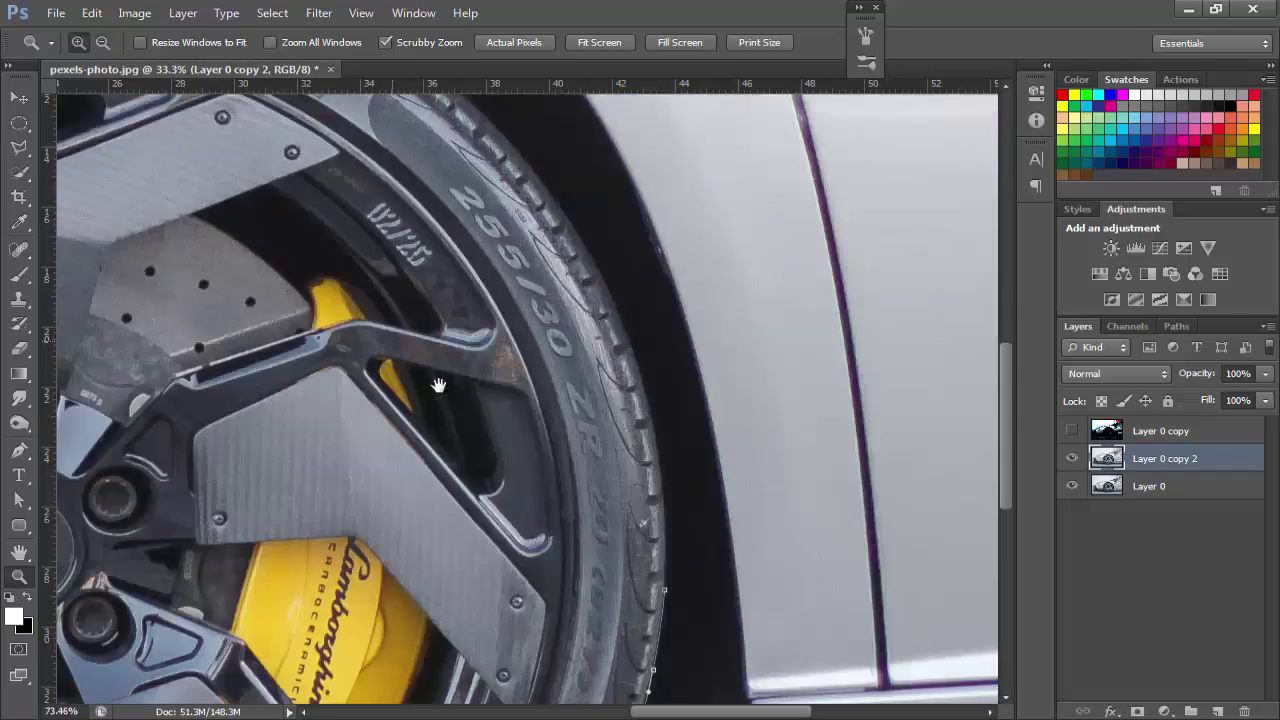
drag(649, 366, 586, 229)
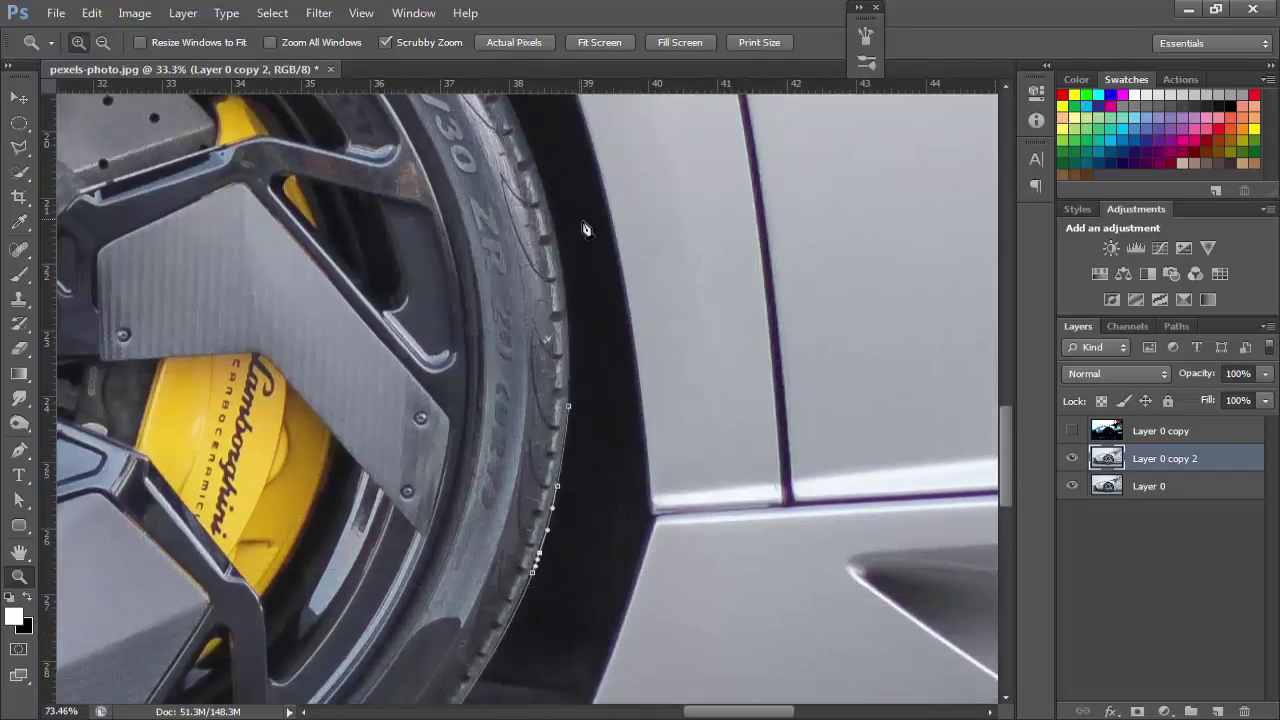
key(p)
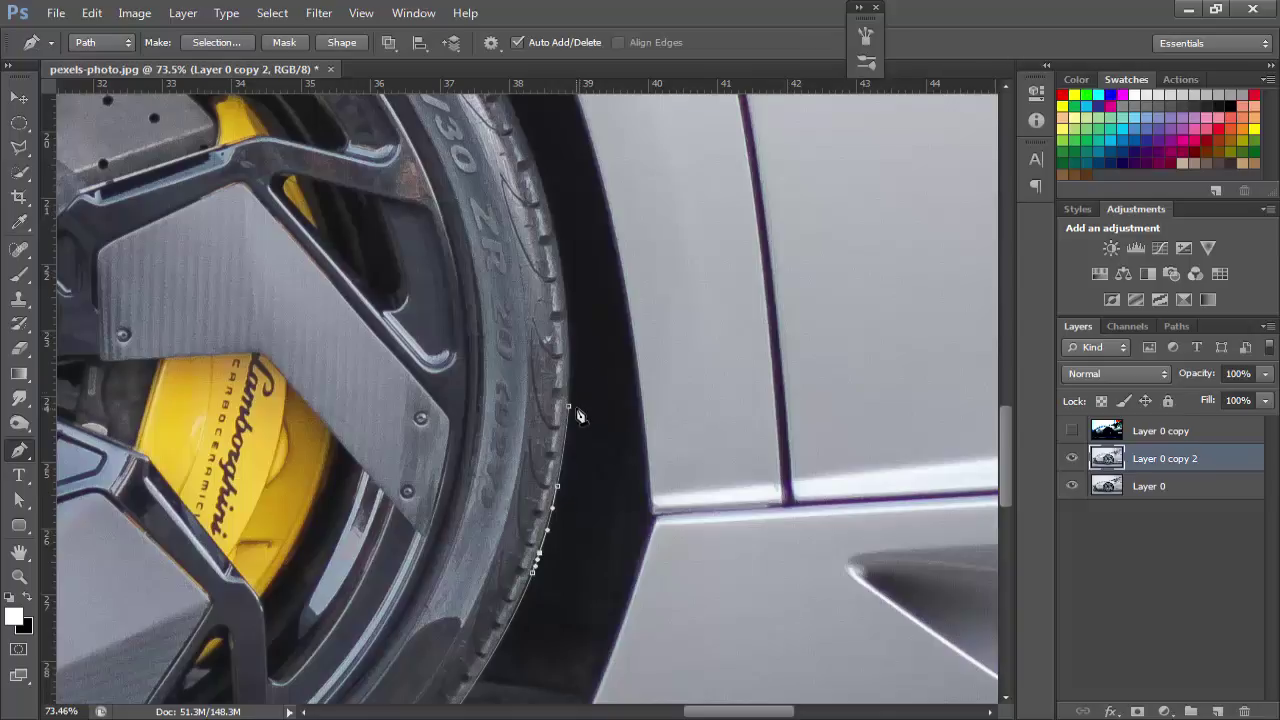
drag(594, 438, 594, 297)
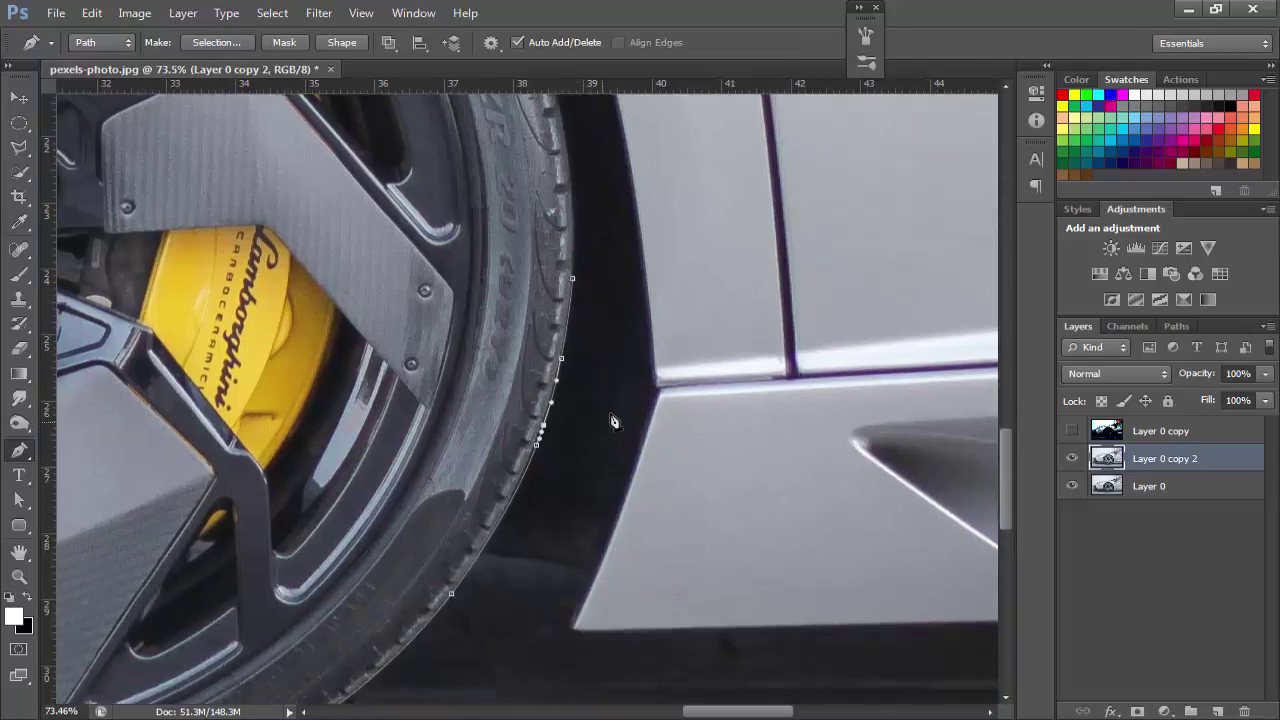
Remove the stray anchors and place a new anchor at the tyre's edge.
click(645, 281)
key(ctrl+z)
key(ctrl+alt+z)
key(ctrl+alt+z)
key(ctrl+alt+z)
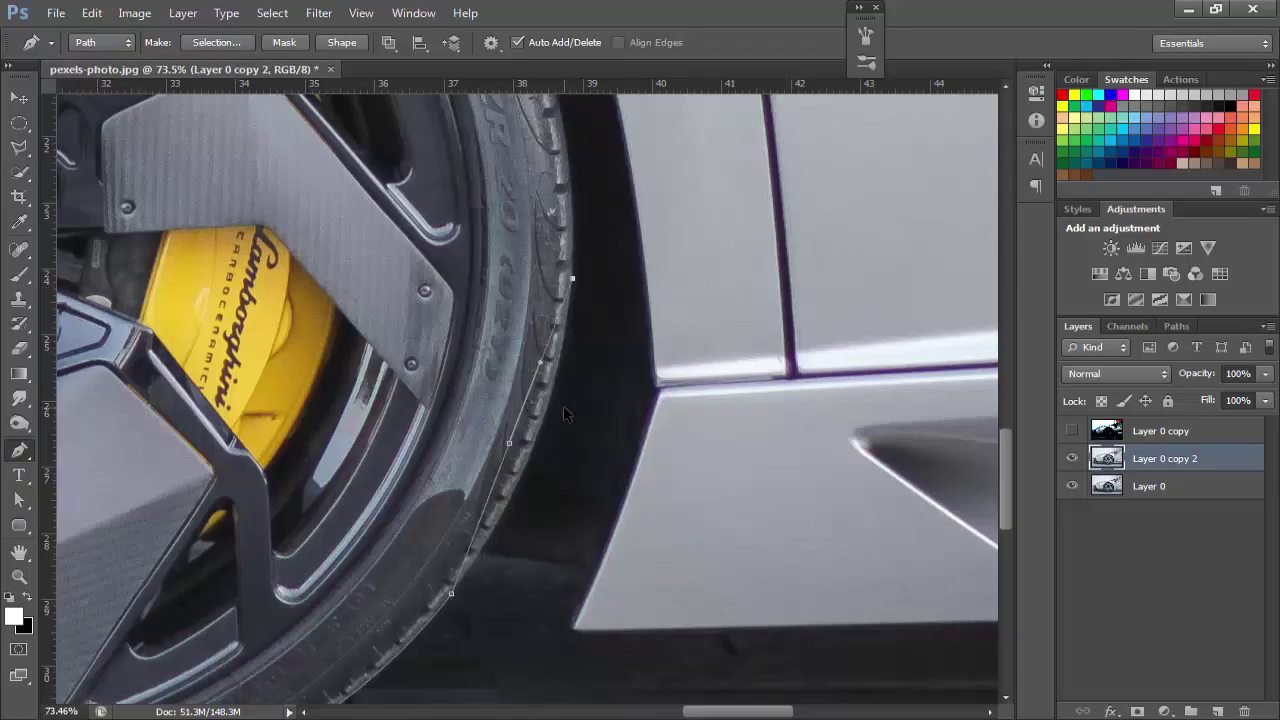
key(ctrl+alt+z)
key(ctrl+alt+z)
key(ctrl+alt+z)
click(451, 596)
click(538, 445)
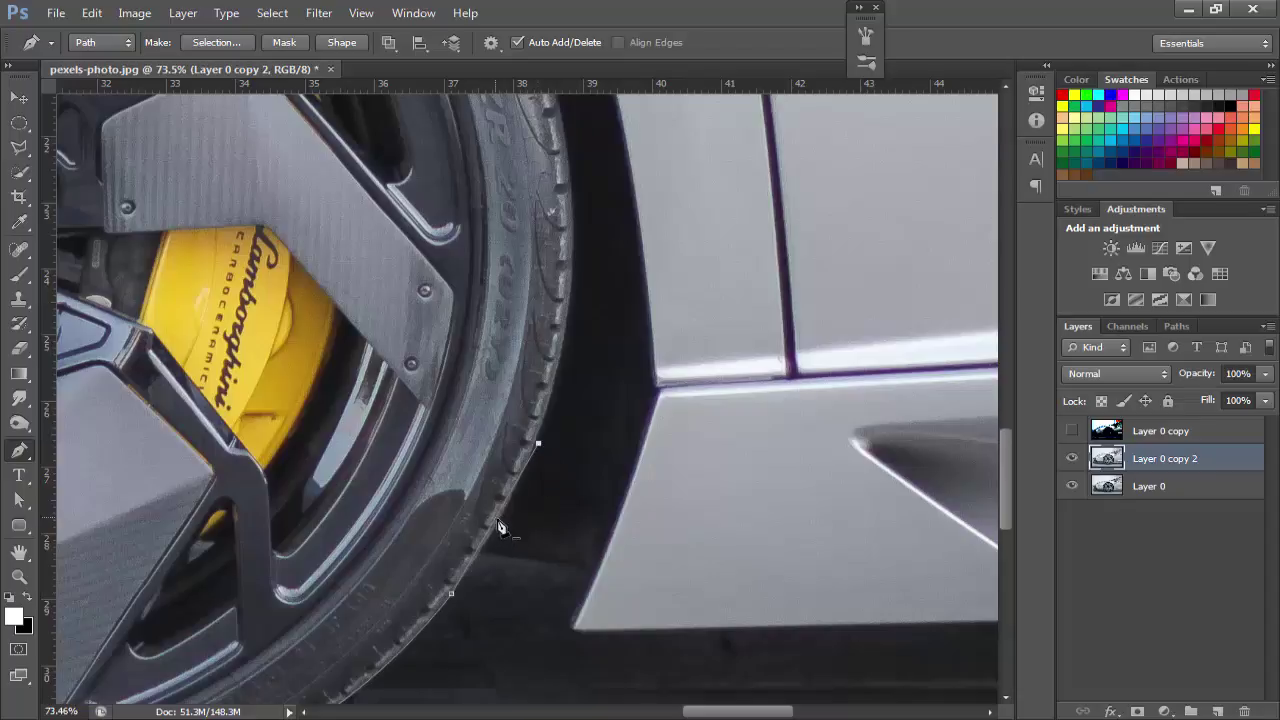
Curve the outline around the tyre to where it meets the body and the sill's front.
drag(505, 530, 500, 525)
click(638, 457)
click(569, 626)
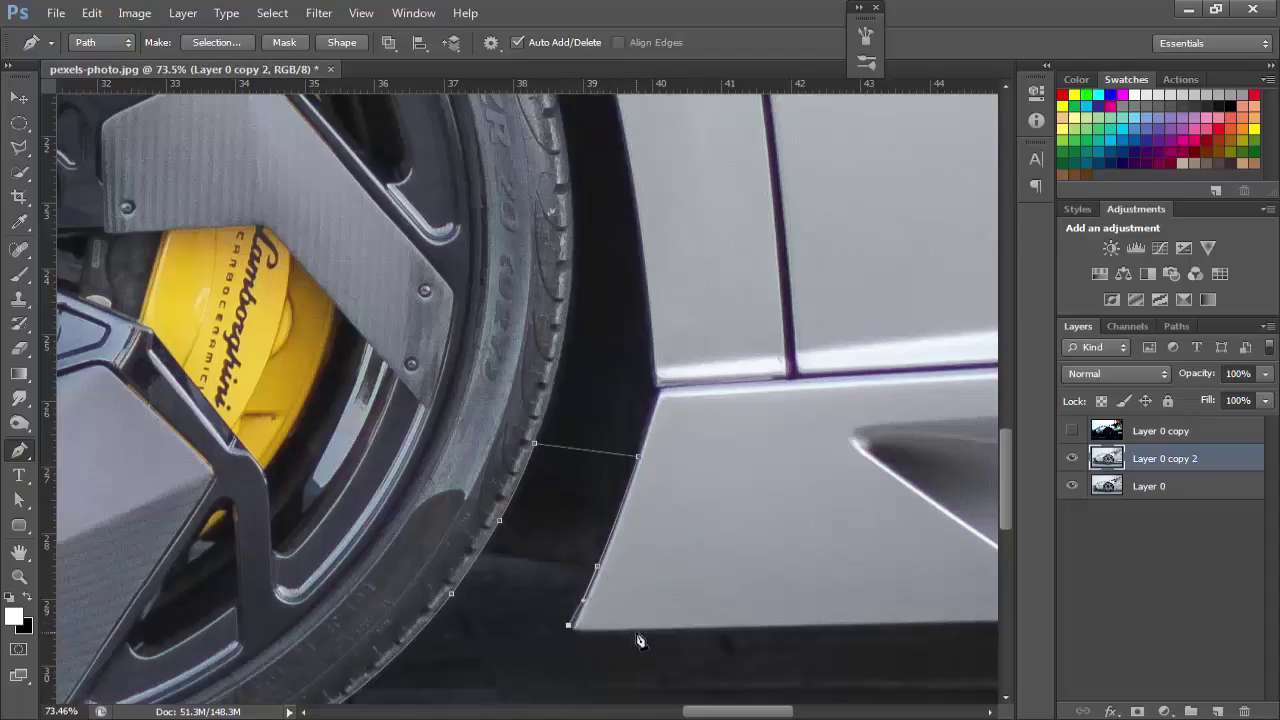
scroll(640, 610, down, 2)
scroll(600, 588, down, 2)
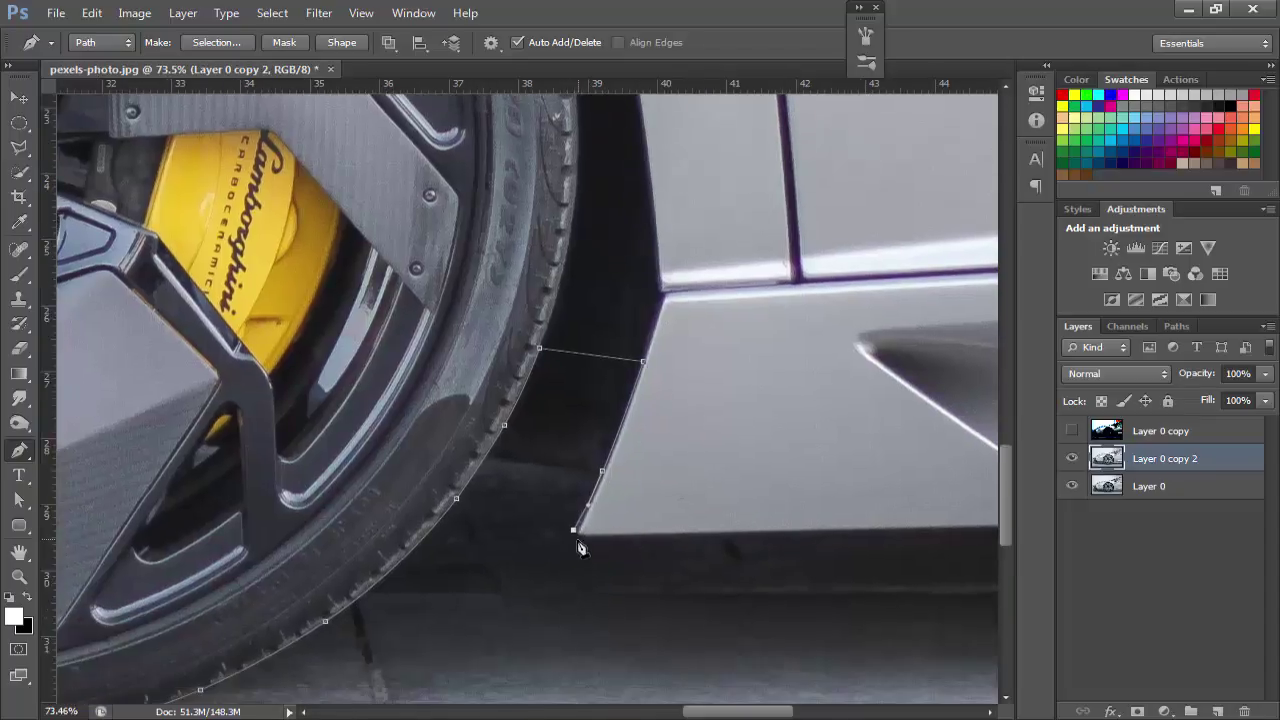
scroll(660, 540, right, 2)
scroll(560, 537, right, 4)
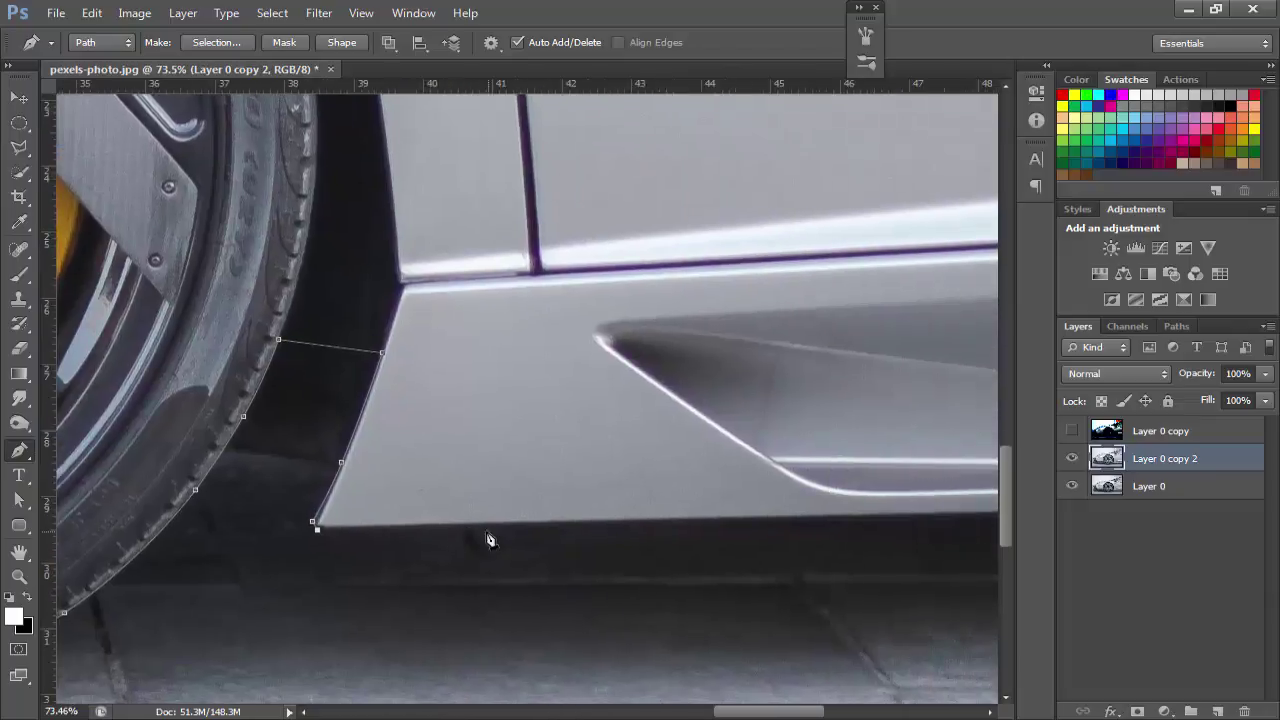
scroll(620, 540, right, 2)
Run anchors along the sill's bottom edge to the image's right border and up it.
click(797, 524)
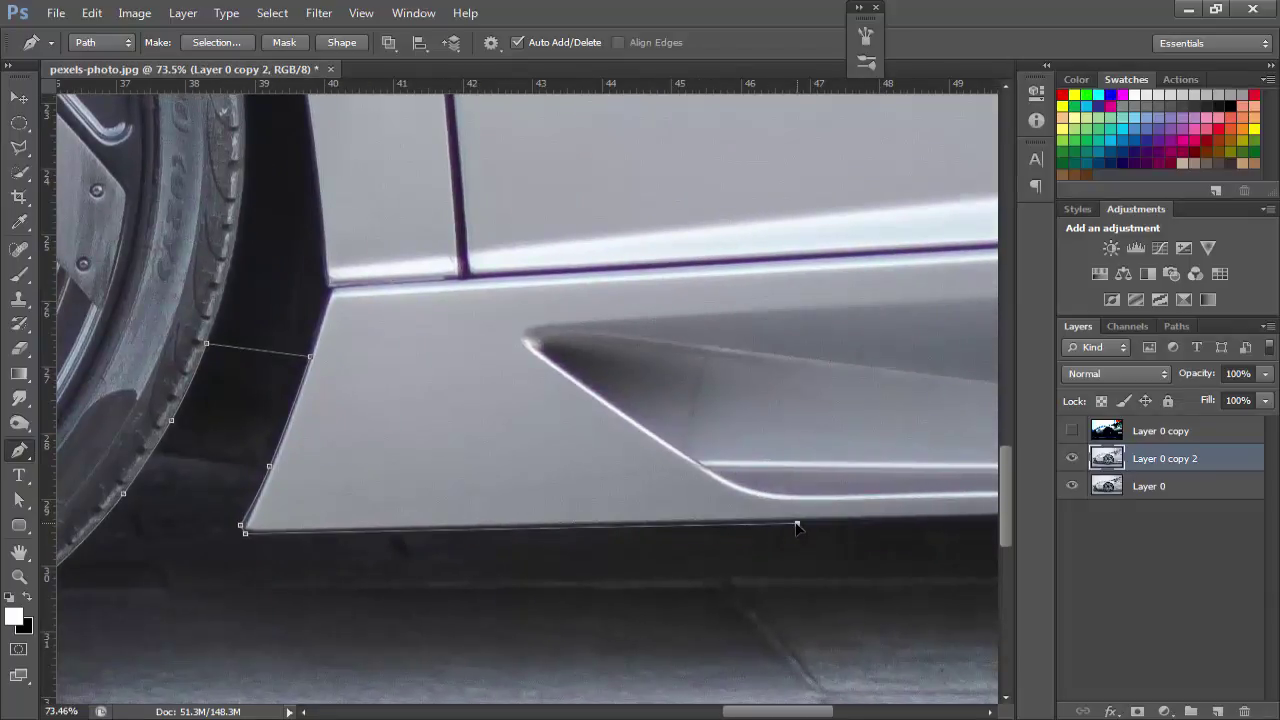
drag(804, 526, 806, 524)
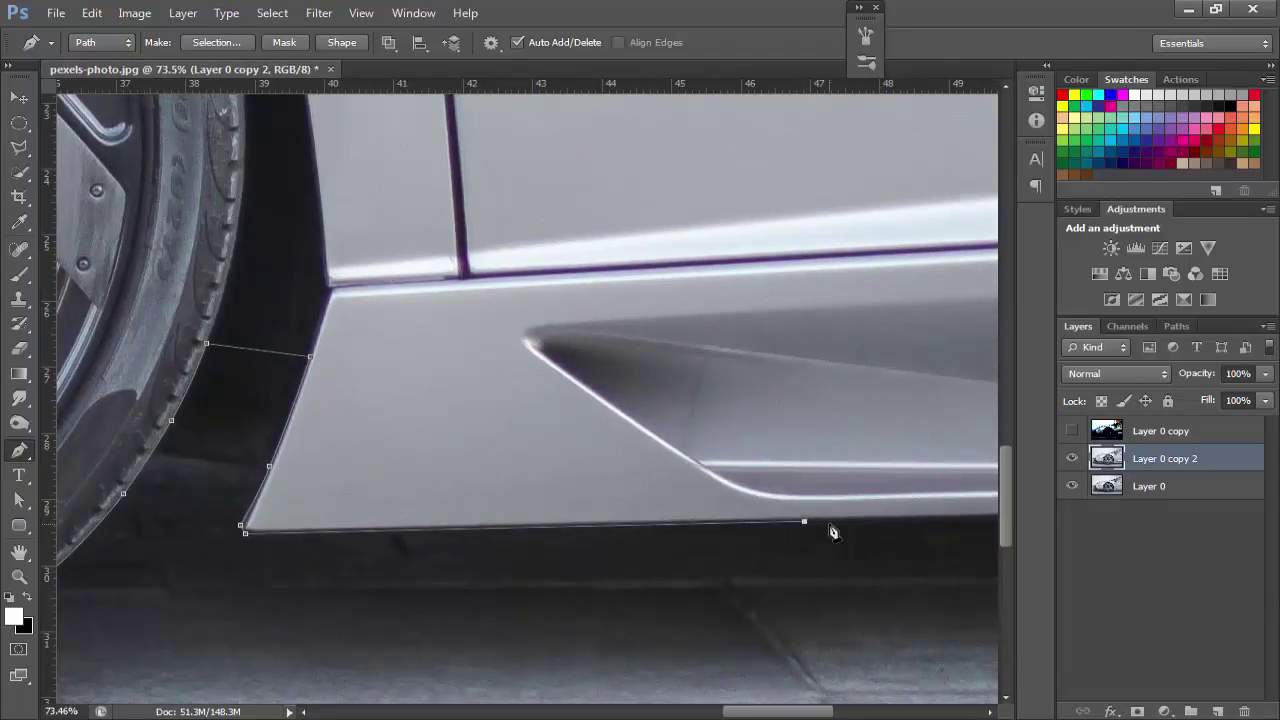
scroll(833, 532, right, 3)
scroll(880, 546, right, 6)
scroll(770, 548, right, 3)
click(848, 534)
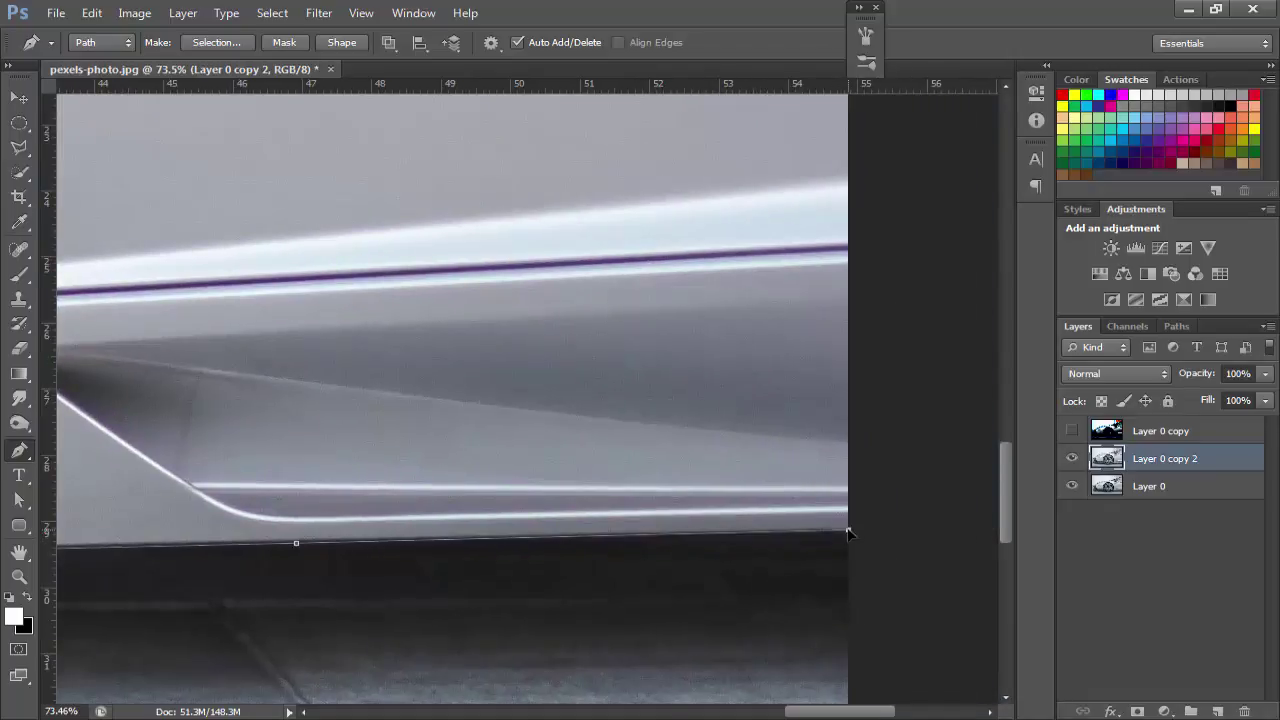
scroll(880, 380, up, 5)
scroll(893, 300, up, 5)
scroll(890, 360, up, 5)
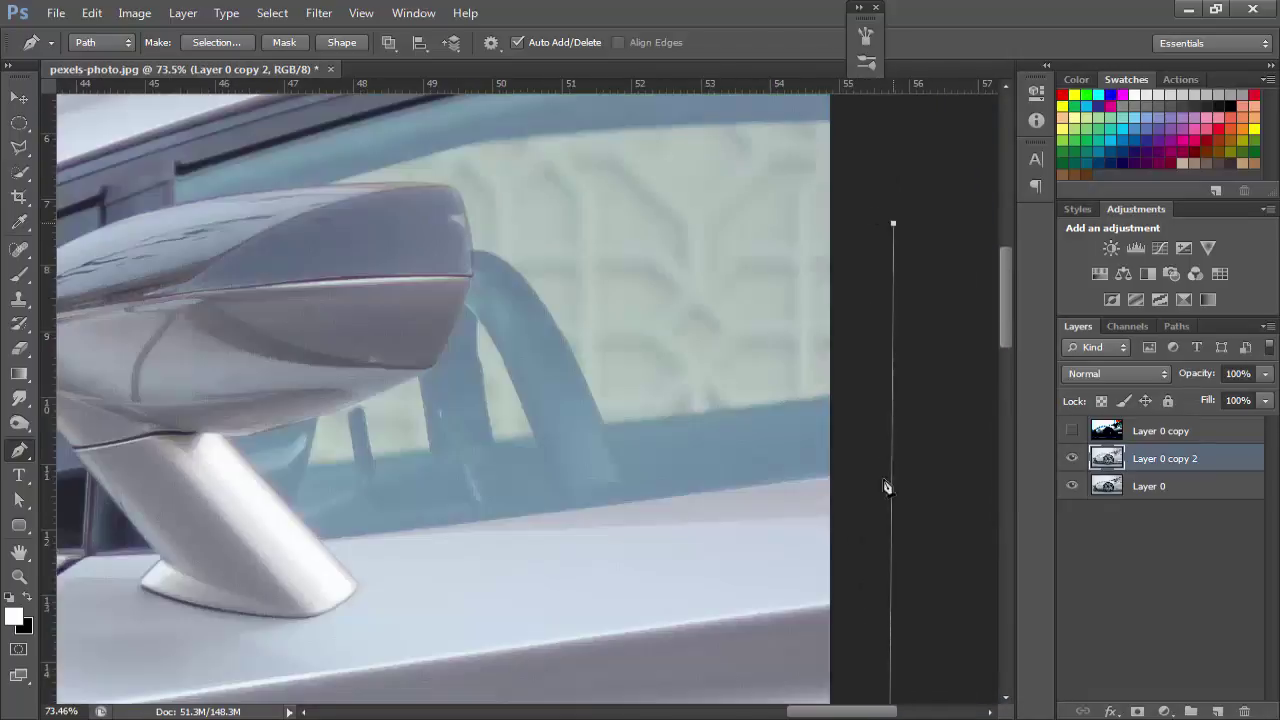
scroll(870, 400, up, 5)
click(883, 392)
Convert the finished car outline into a selection with Make Selection.
right_click(845, 488)
click(804, 522)
right_click(805, 532)
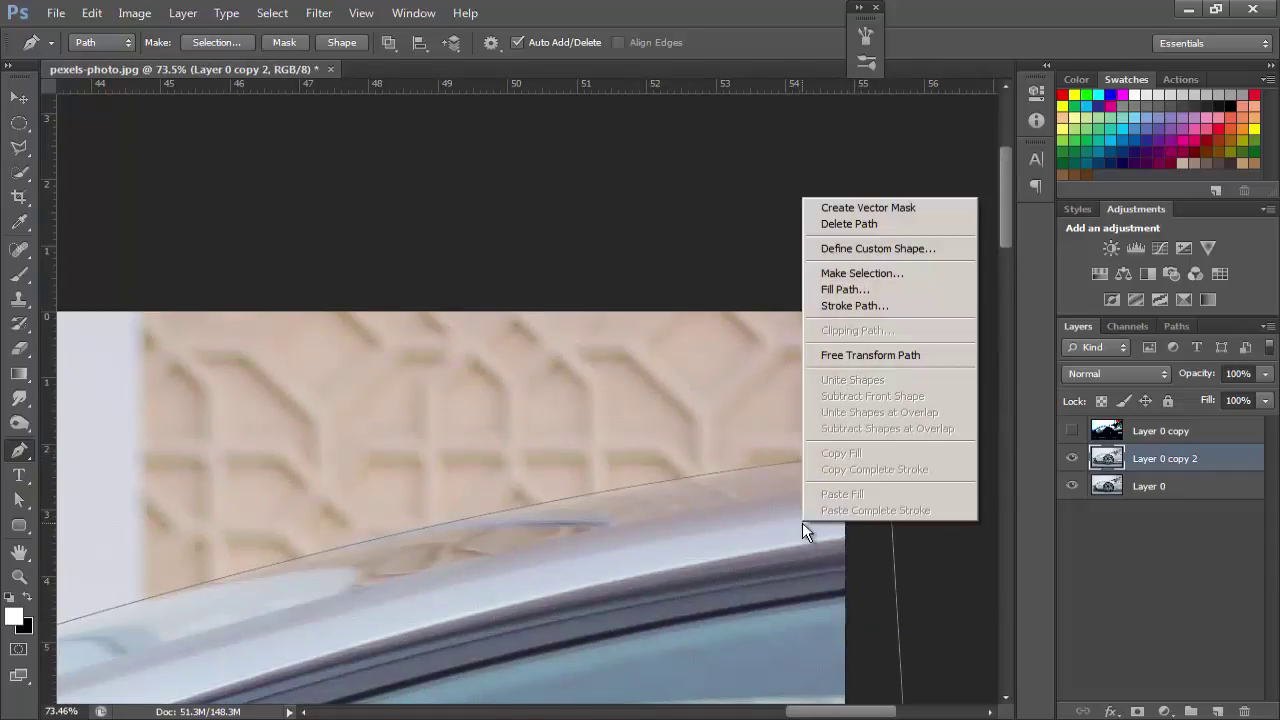
click(857, 278)
click(731, 212)
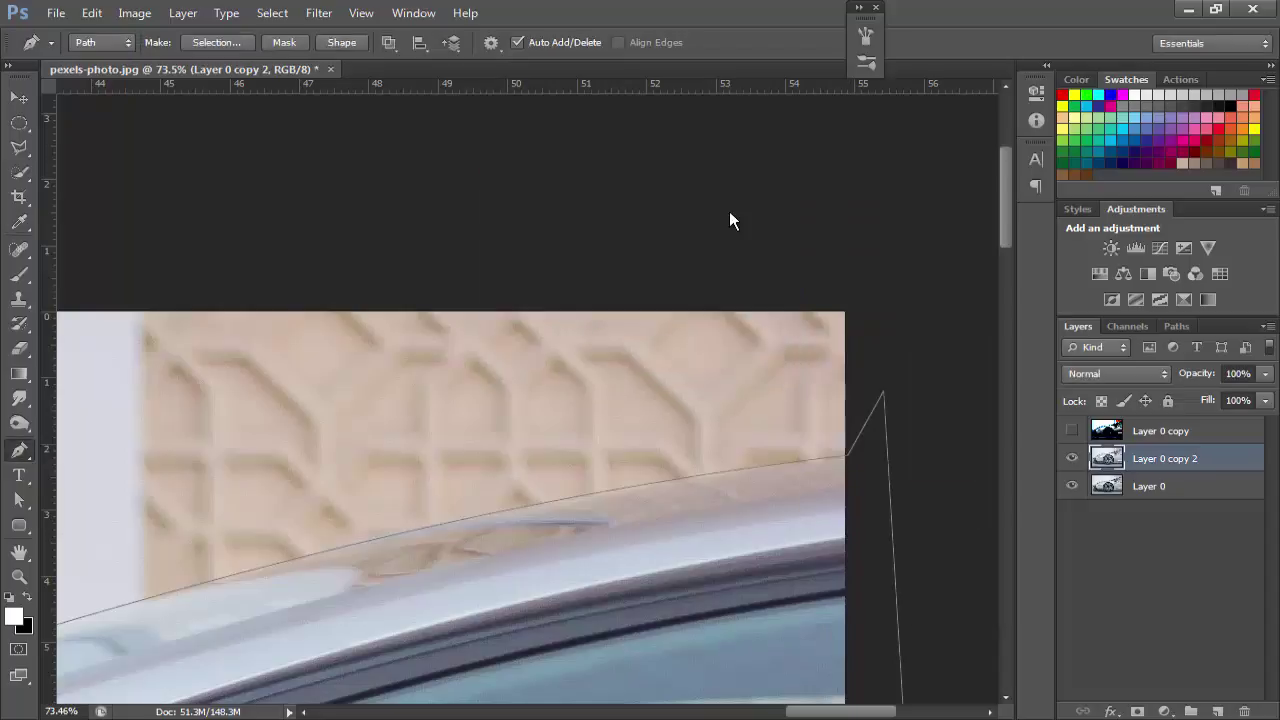
key(ctrl+0)
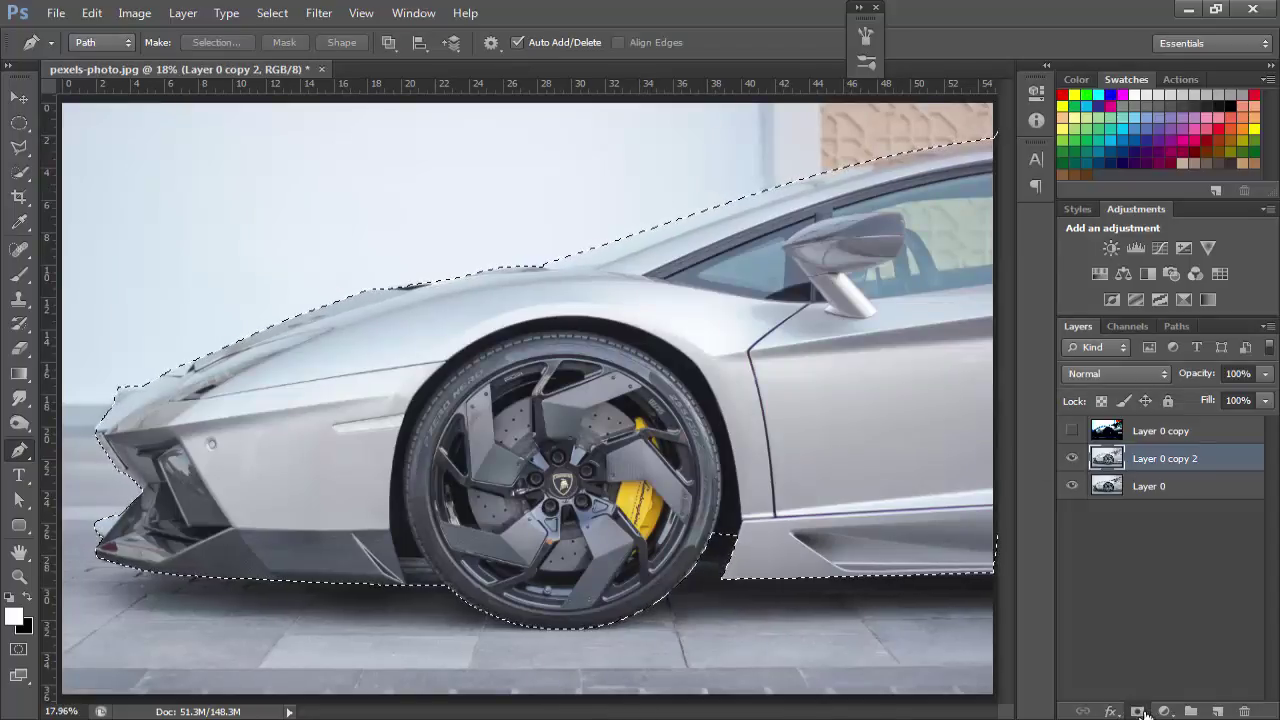
Mask Layer 0 copy 2 with the selection, hide Layer 0, check the edge, and add Layer 1.
click(1143, 711)
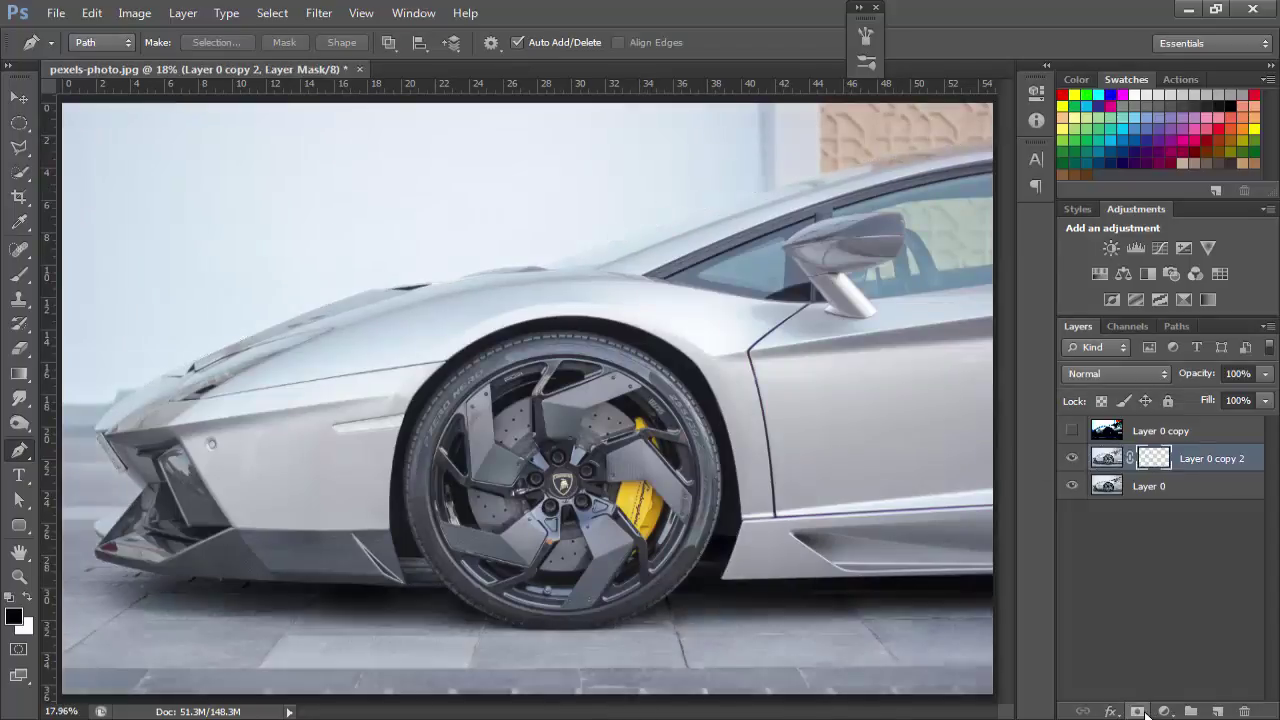
click(1071, 487)
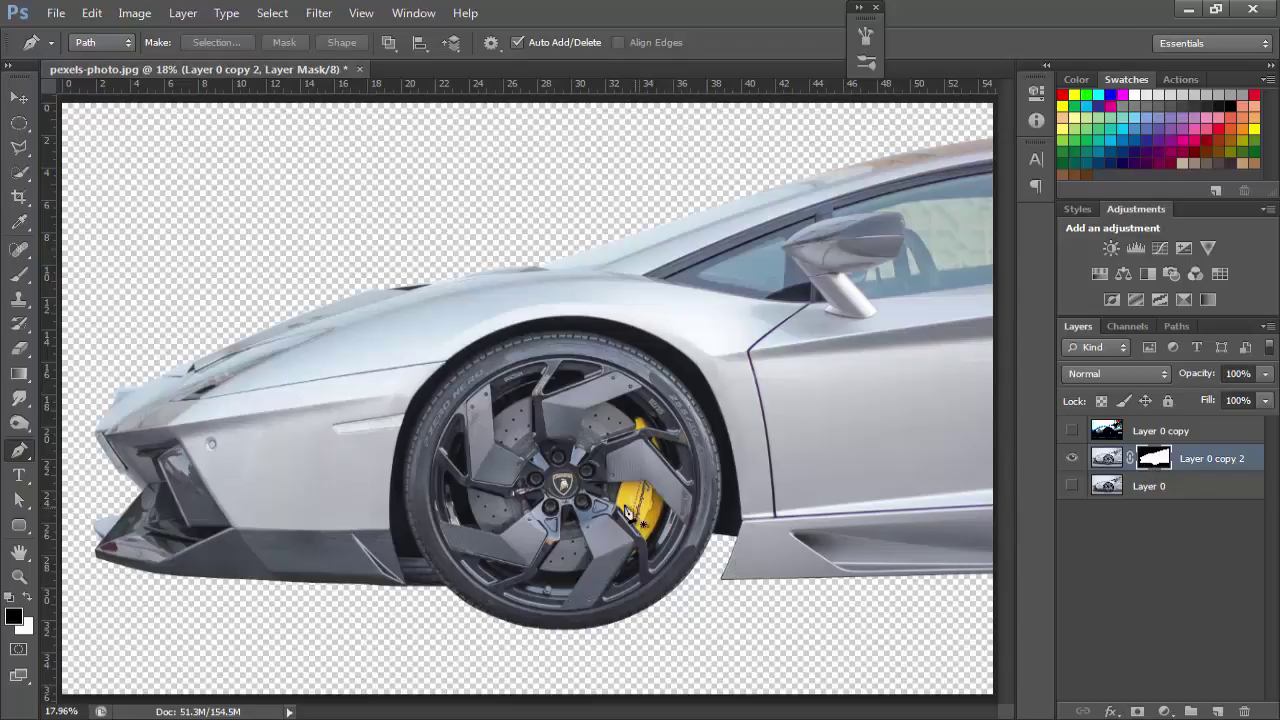
key(z)
mouse_move(149, 314)
mouse_down()
mouse_move(402, 408)
mouse_move(283, 302)
mouse_up()
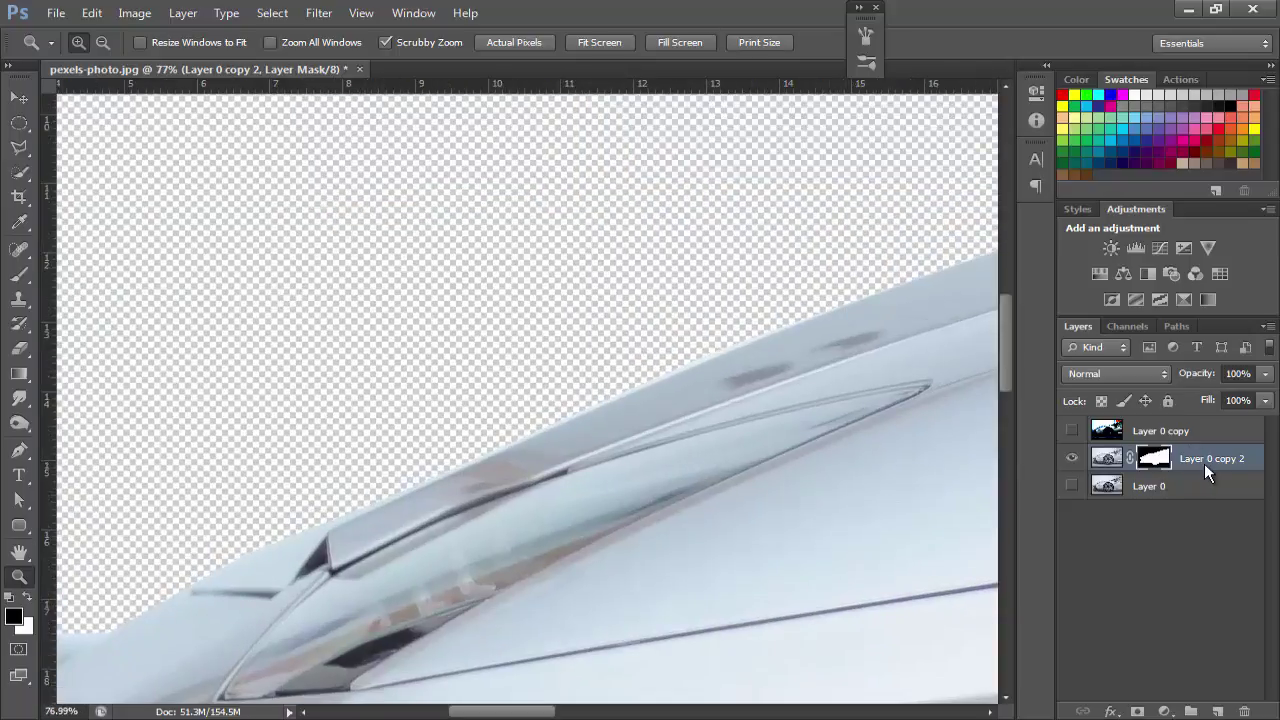
click(599, 43)
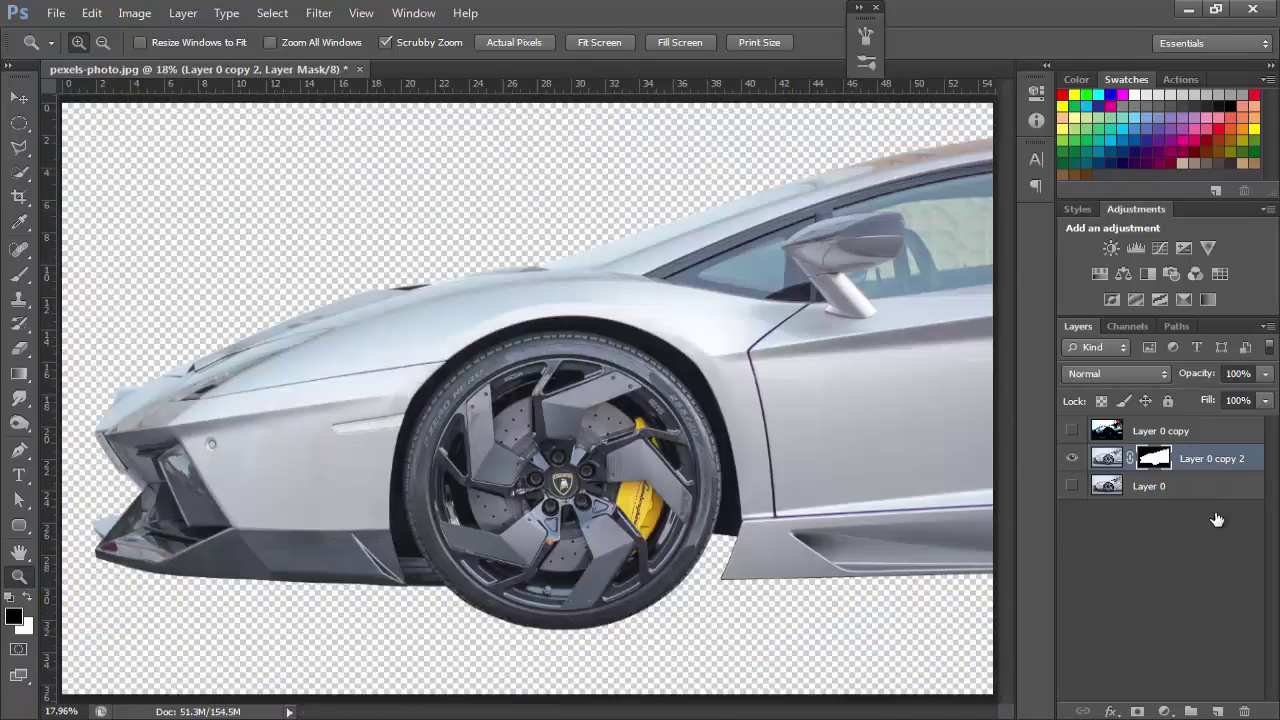
click(1217, 711)
Move the car layer above Layer 1 and delete Layer 0 copy and Layer 0.
key(x)
drag(1198, 476, 1195, 447)
click(1158, 431)
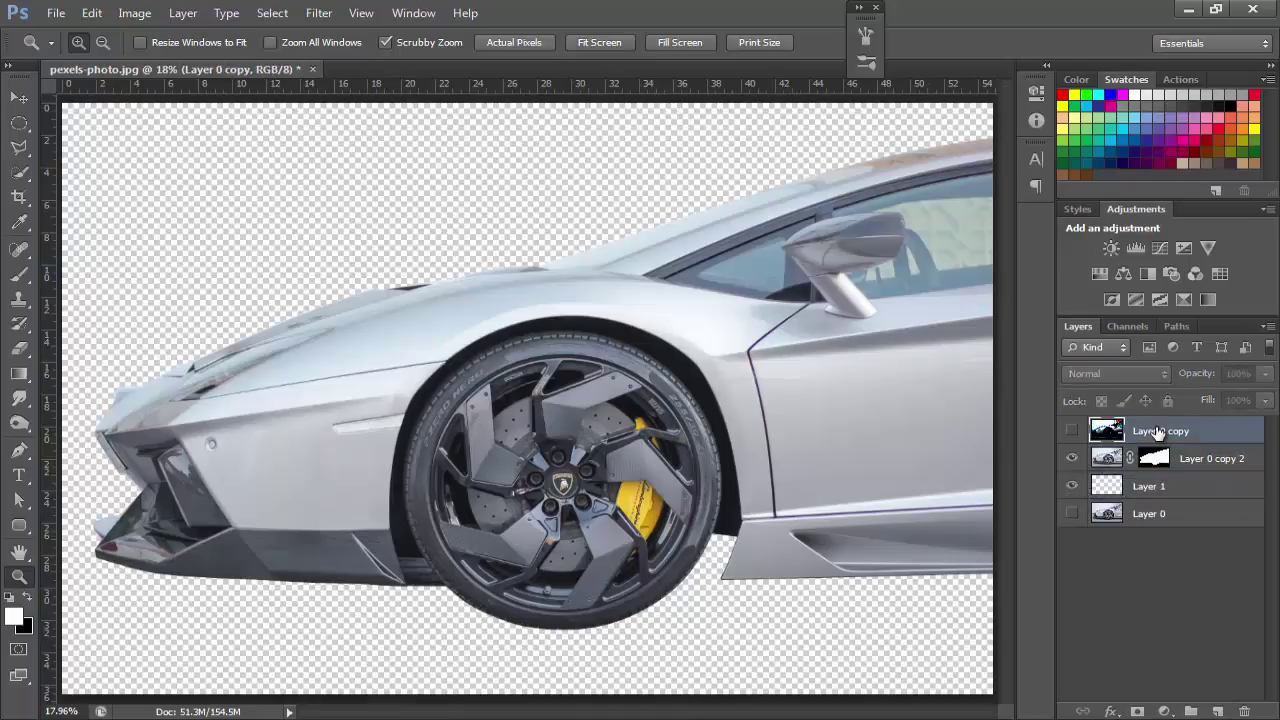
key(Delete)
click(1191, 499)
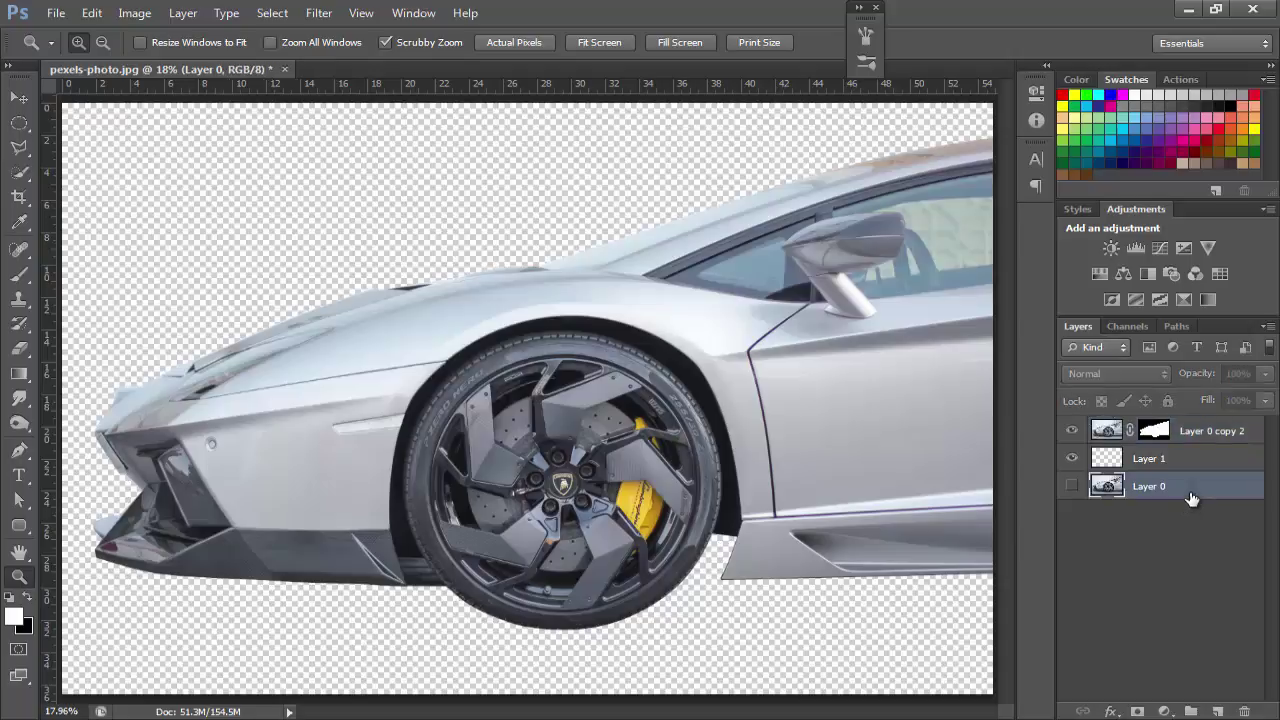
key(Delete)
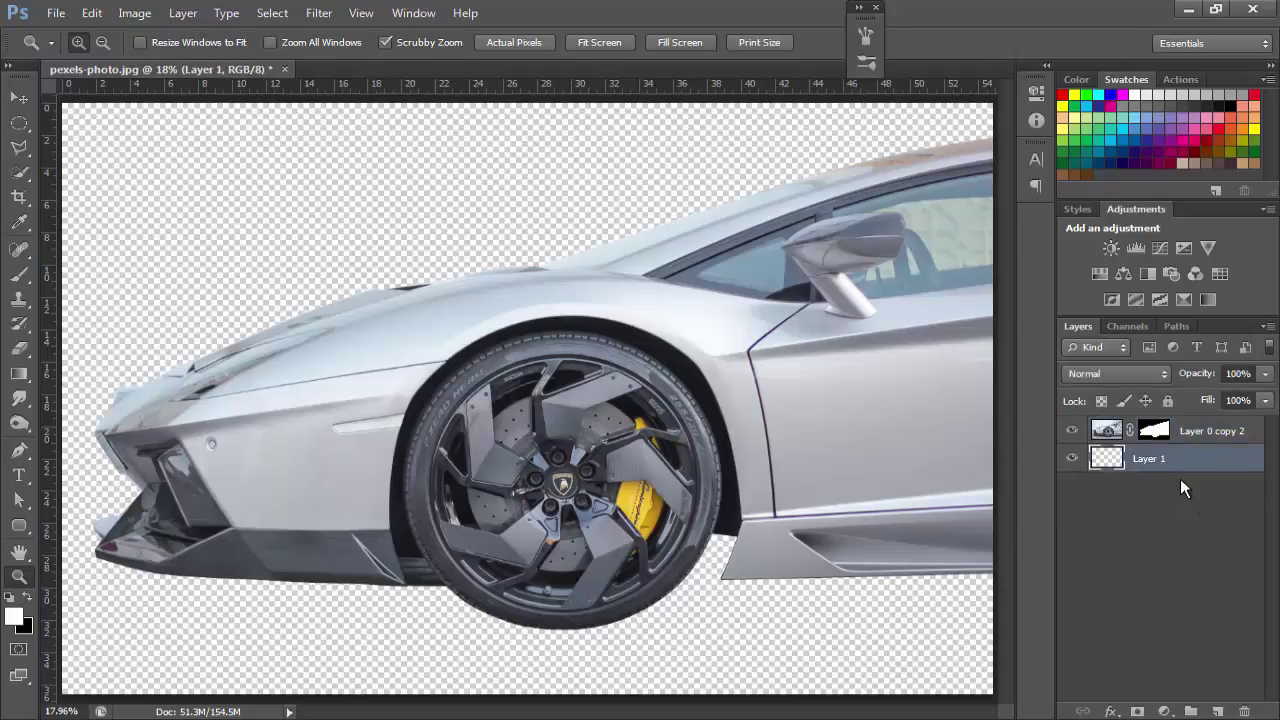
Set the foreground colour to pale pink ffb4b0.
click(24, 627)
click(833, 222)
drag(833, 222, 896, 184)
click(1256, 172)
Fill the layer beneath the car with the pink foreground colour.
key(z)
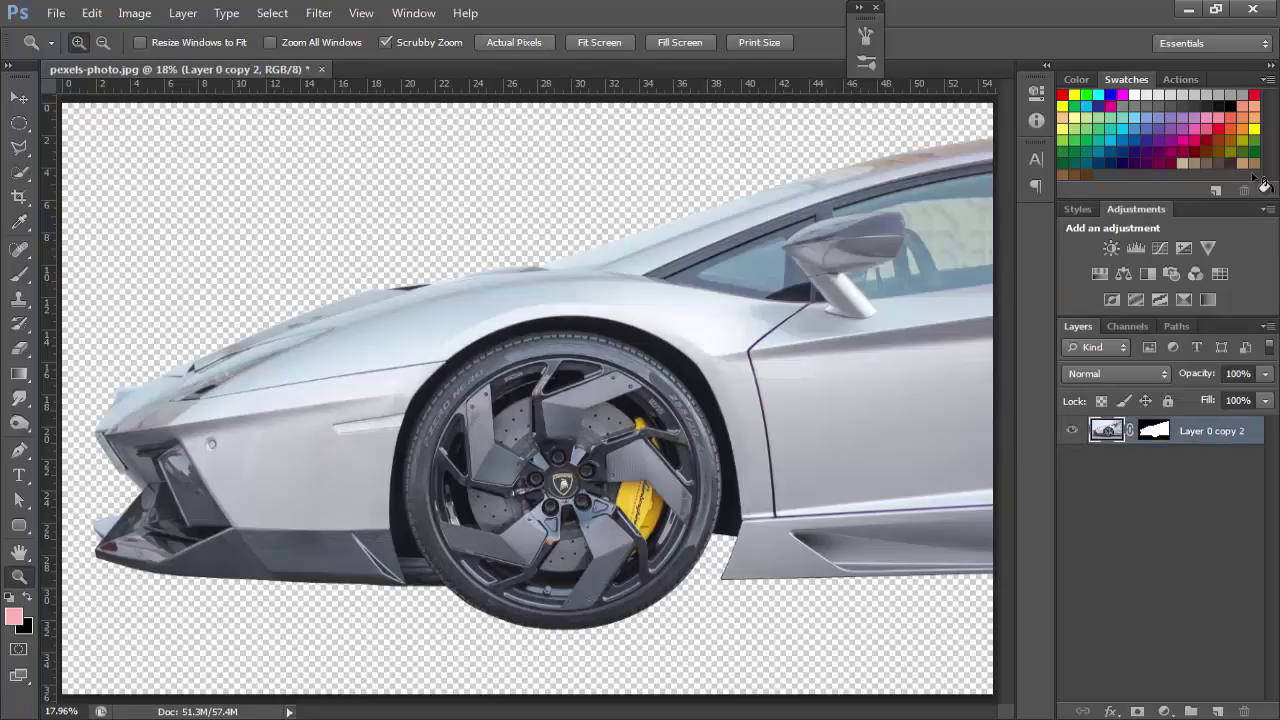
ctrl+click(1217, 711)
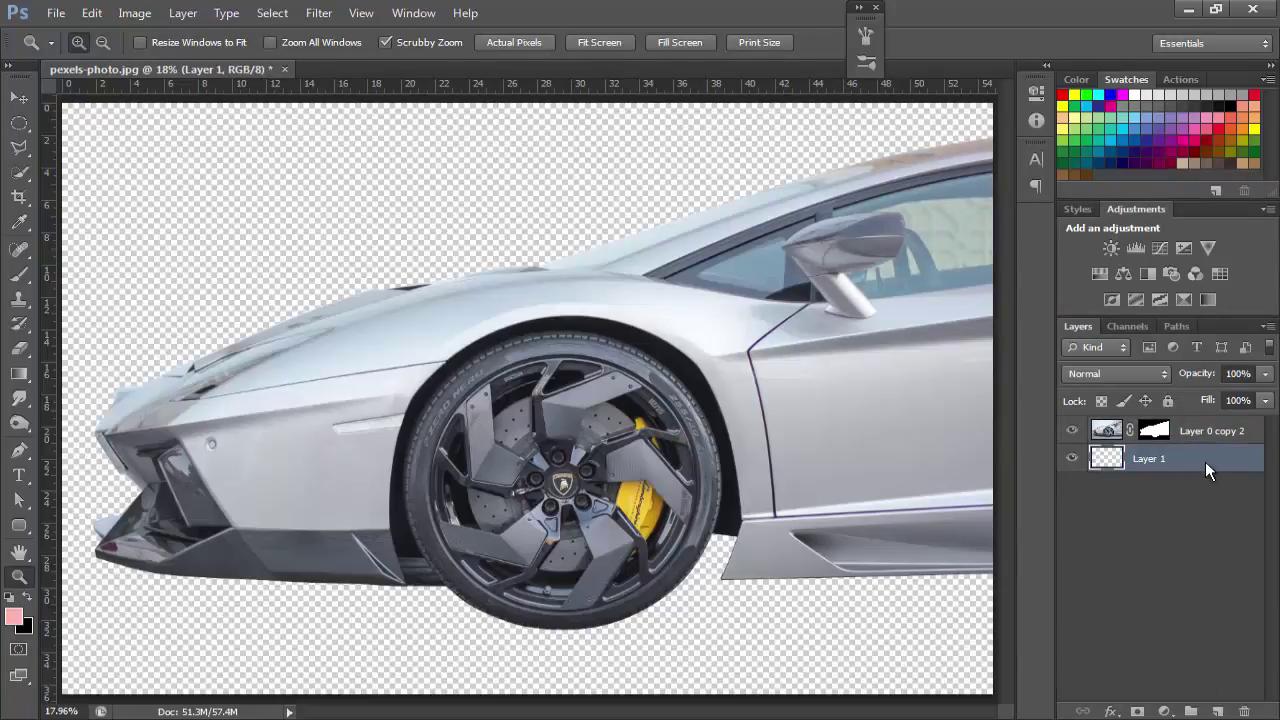
key(ctrl+z)
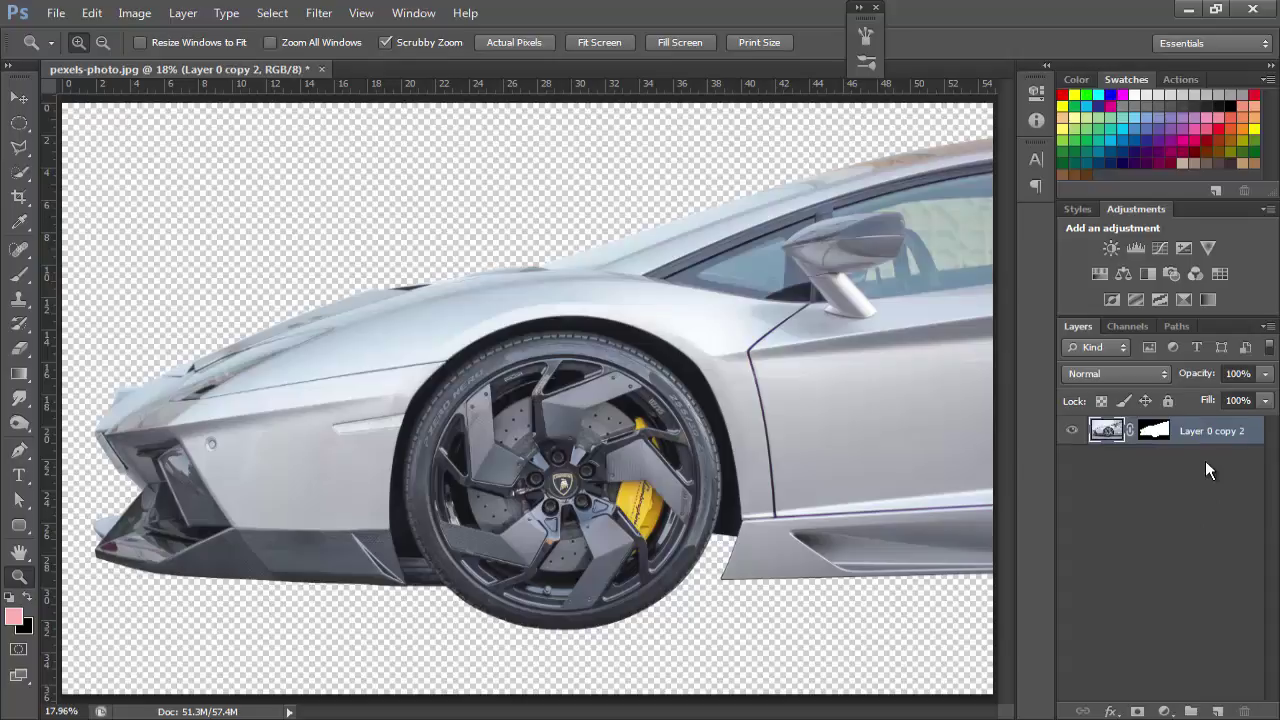
key(ctrl+z)
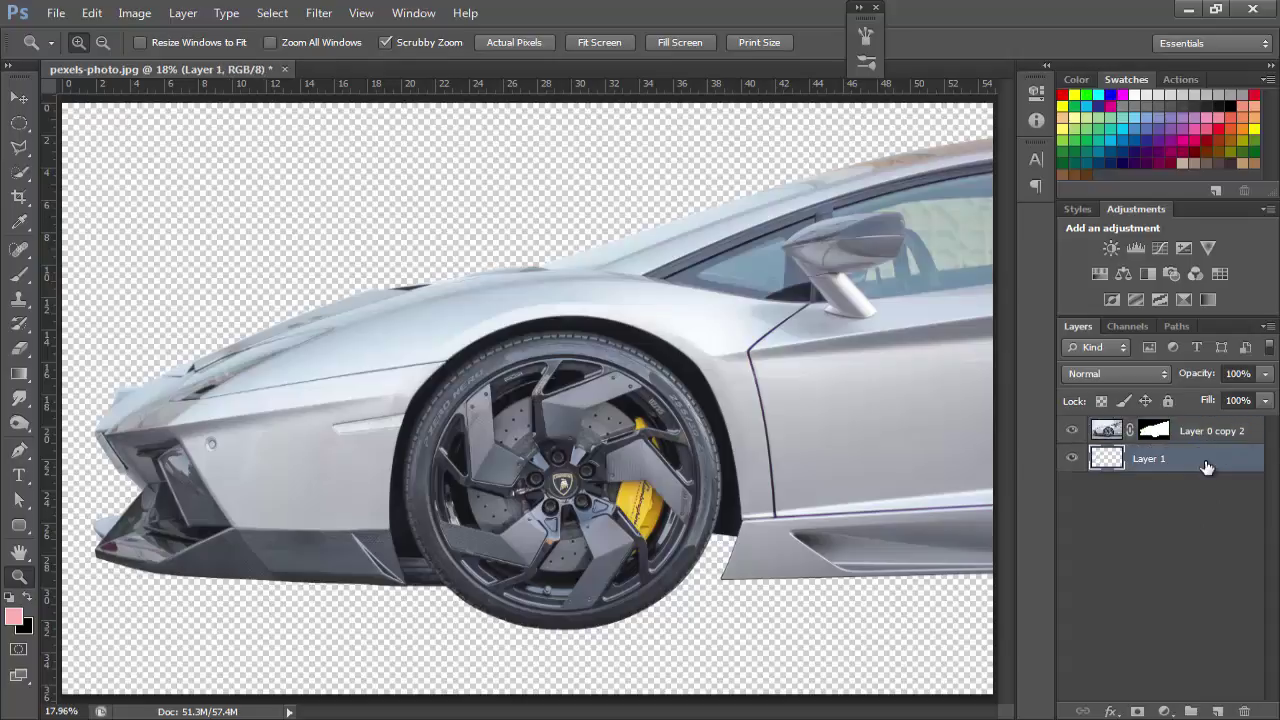
key(alt+BackSpace)
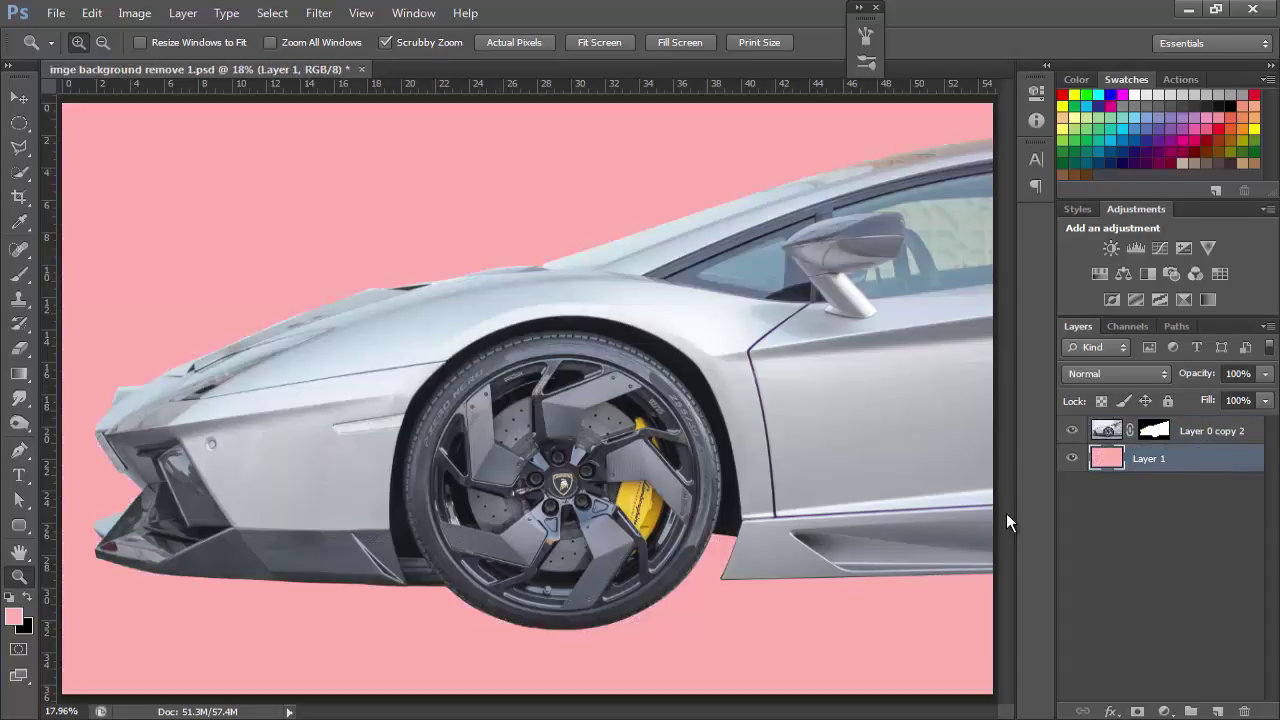
Close the floating History panel and zoom in on the side mirror and window.
click(866, 36)
click(876, 10)
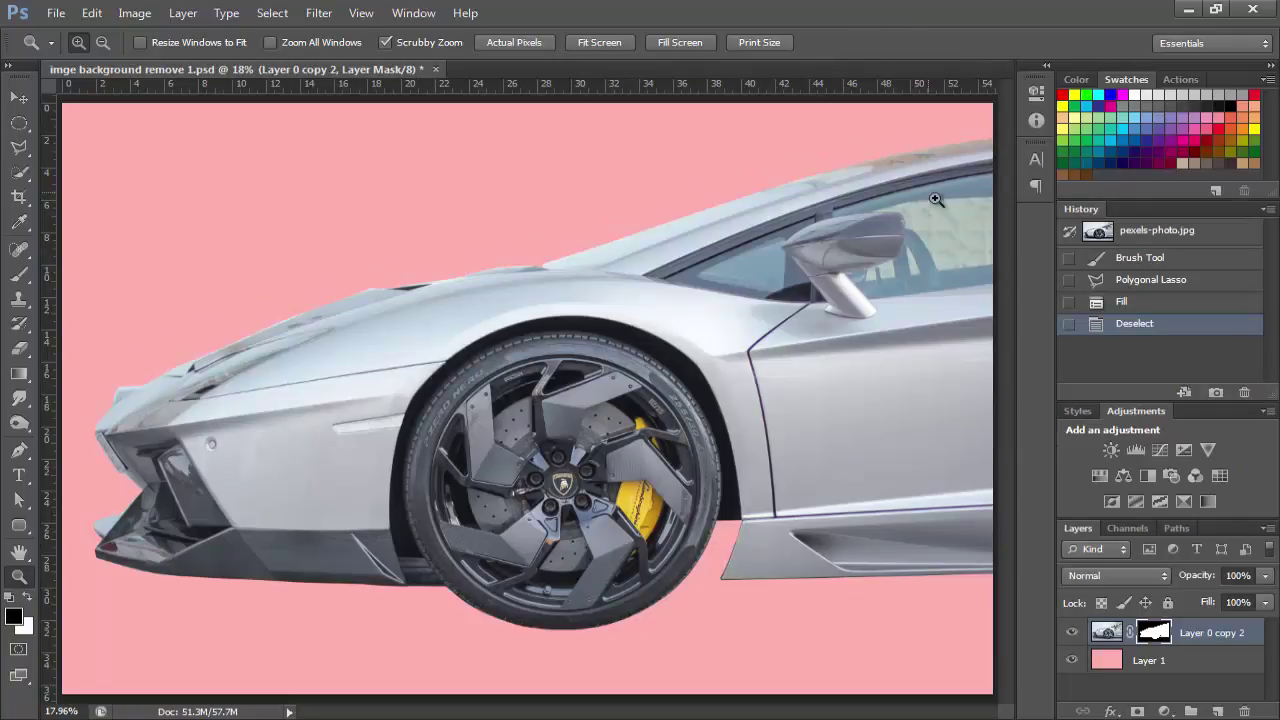
drag(914, 224, 971, 300)
drag(920, 352, 651, 309)
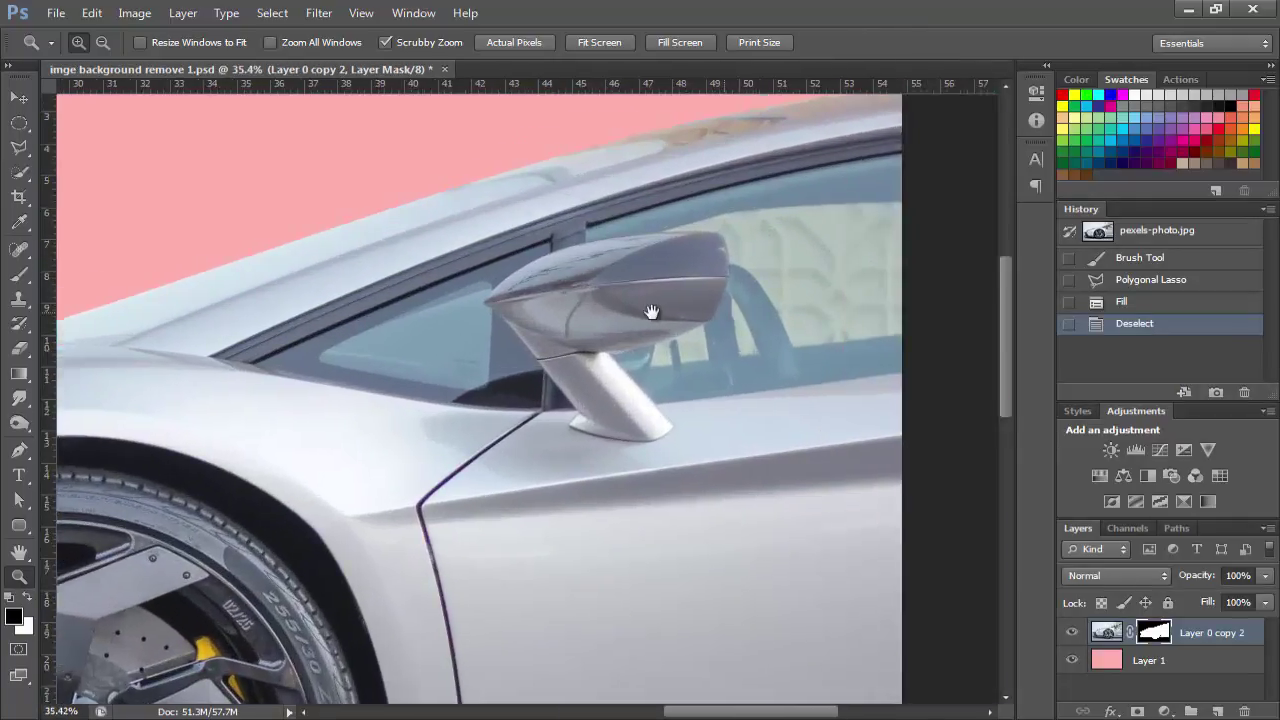
scroll(651, 309, up, 2)
scroll(640, 236, up, 3)
scroll(651, 257, up, 1)
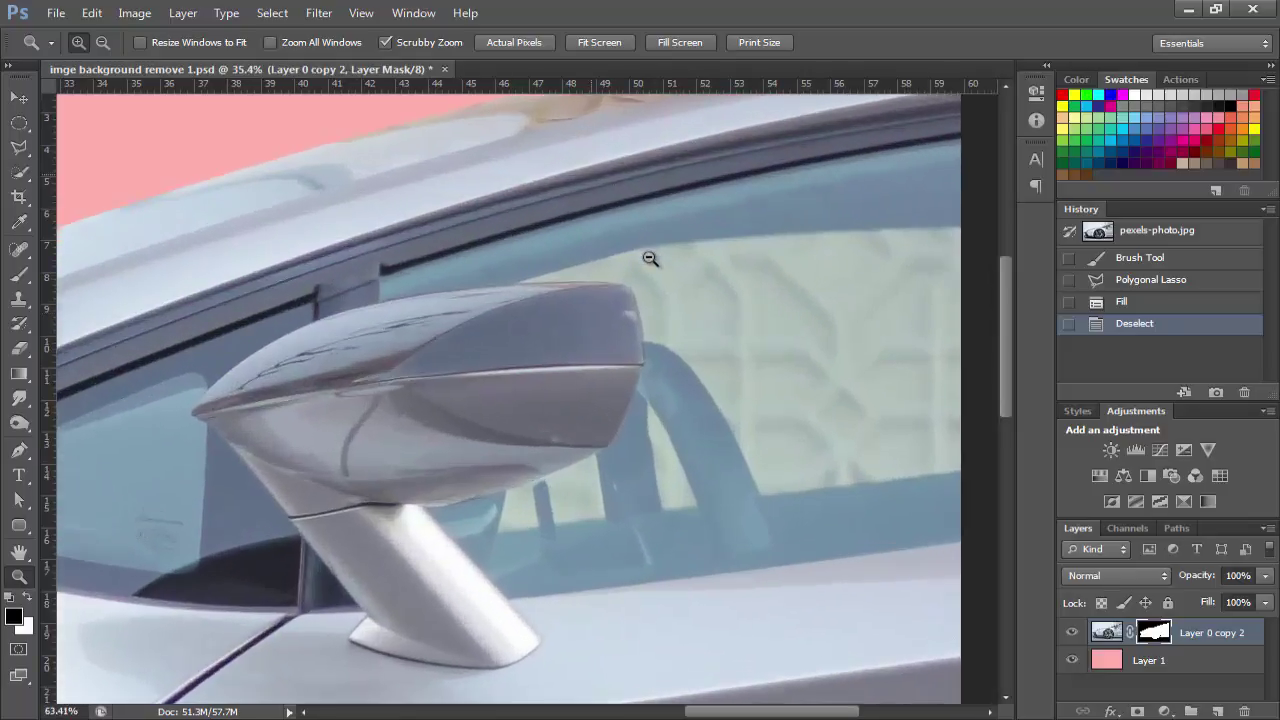
scroll(663, 294, up, 1)
mouse_move(823, 314)
mouse_down()
mouse_move(669, 316)
mouse_move(728, 343)
mouse_move(791, 348)
mouse_move(814, 337)
mouse_move(803, 260)
mouse_move(611, 269)
mouse_move(611, 383)
mouse_move(623, 346)
mouse_up()
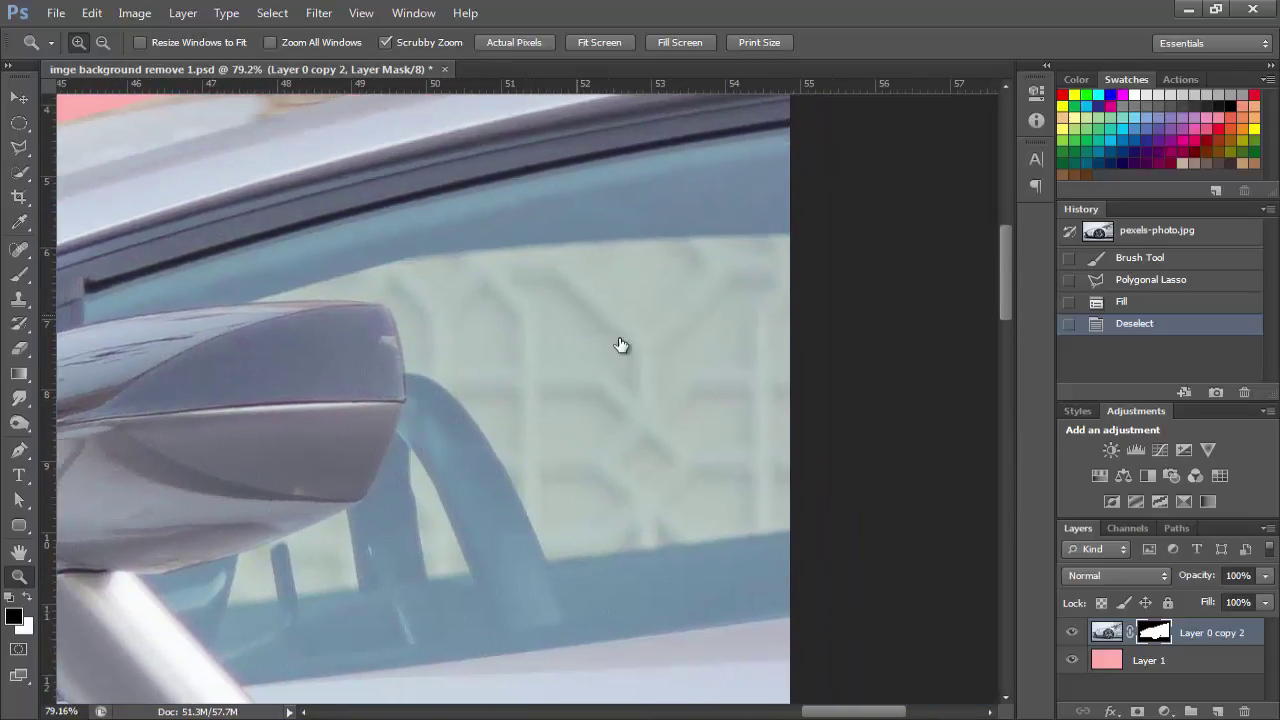
Add an empty Layer 2 for the window tint and return to the Pen tool.
click(1217, 711)
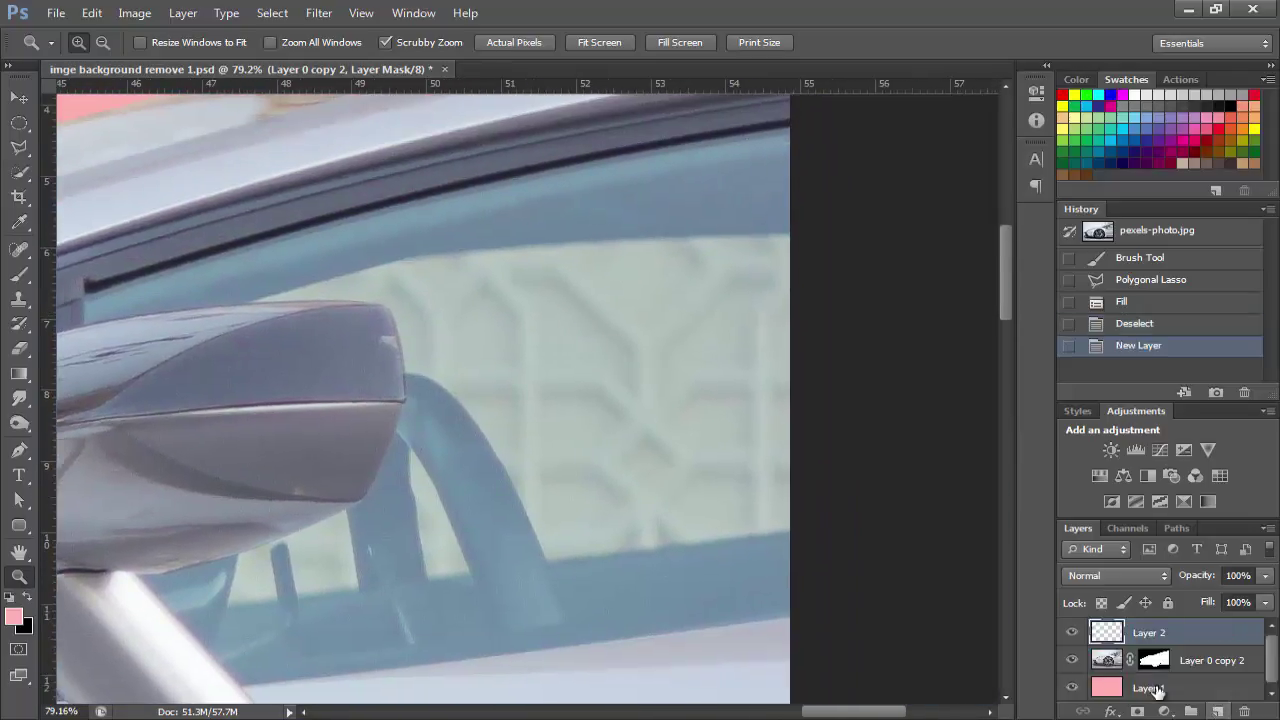
click(18, 150)
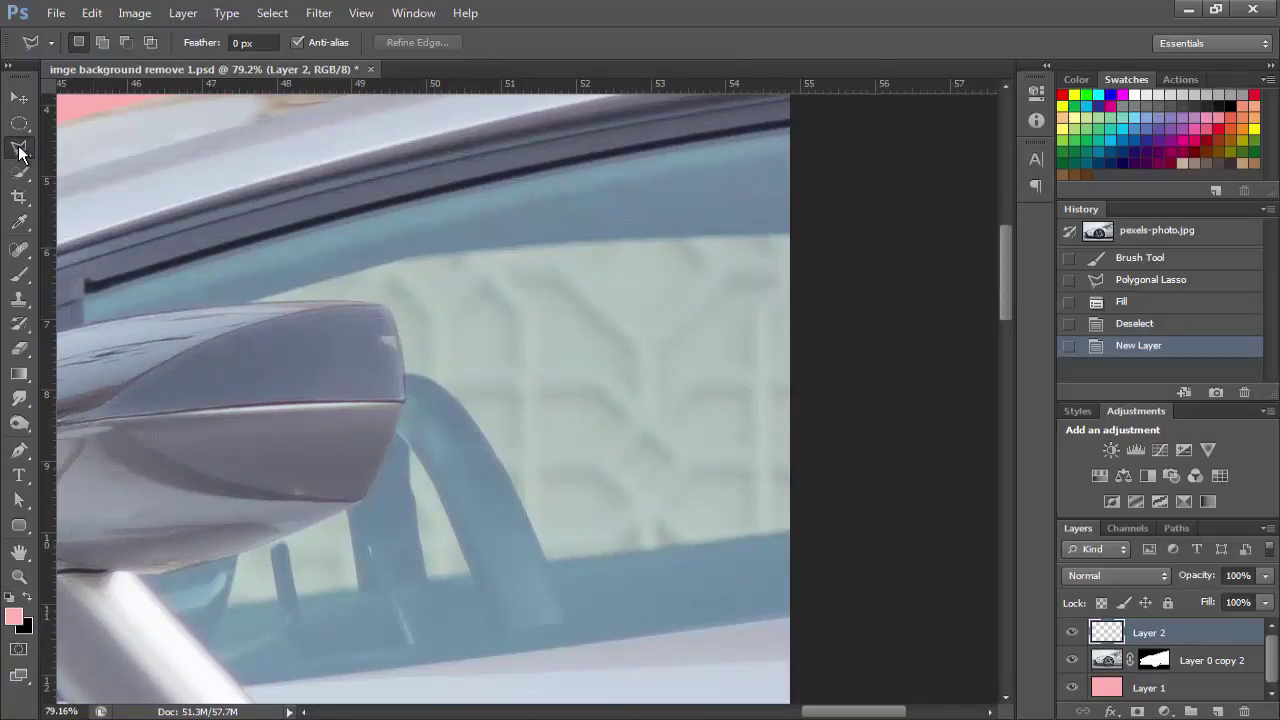
click(261, 300)
key(p)
Trace the window's top edge from the mirror to the image's right edge, bending points to fit.
click(259, 300)
click(406, 259)
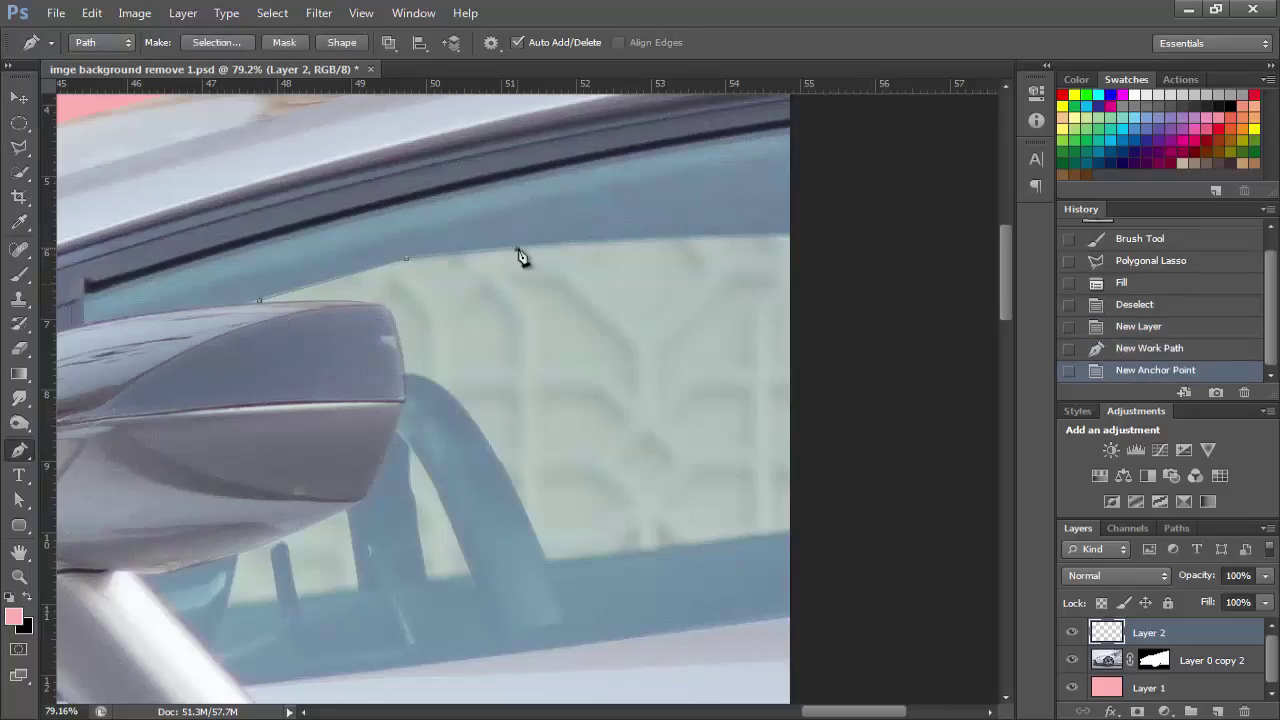
drag(544, 262, 548, 253)
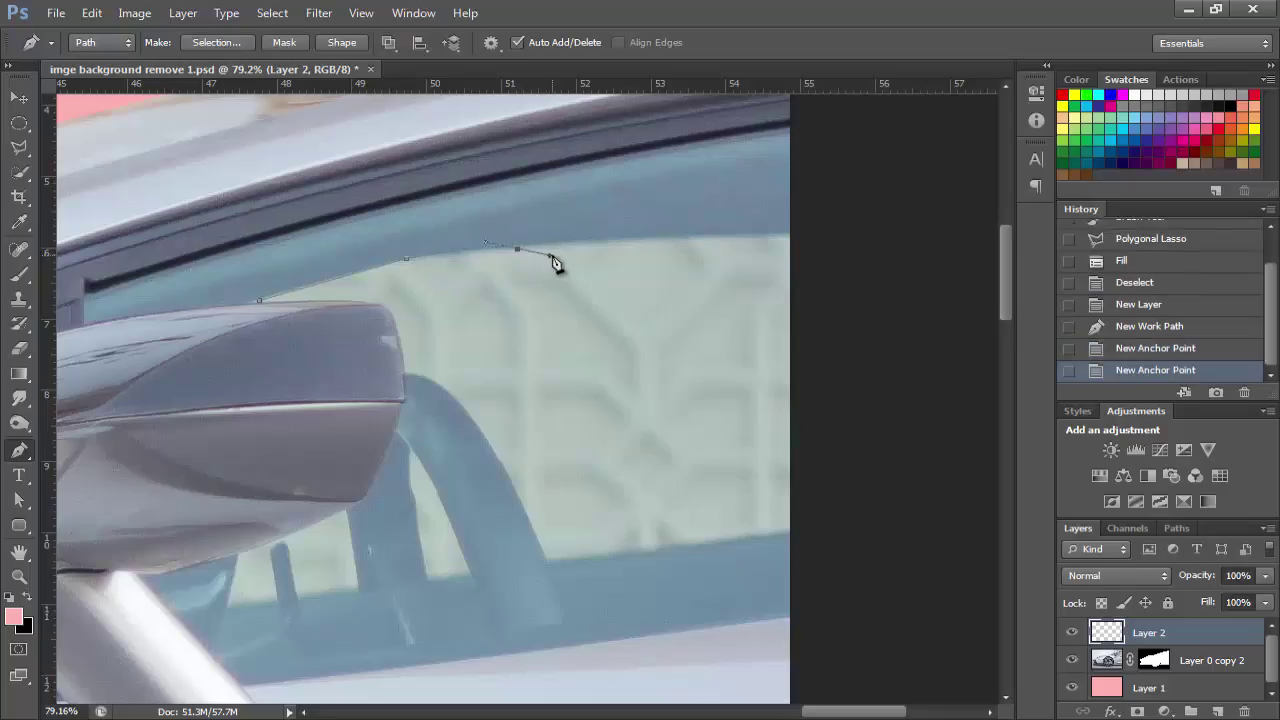
key(ctrl+z)
click(519, 249)
click(459, 255)
drag(462, 249, 461, 252)
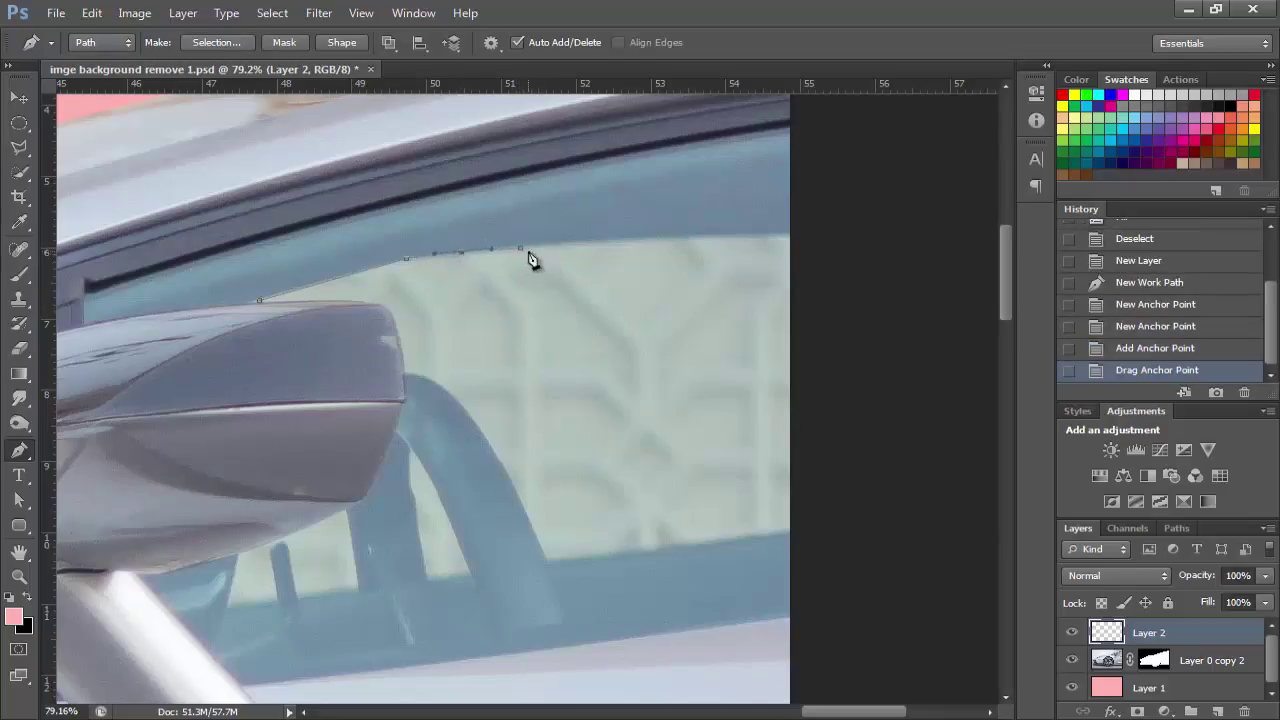
click(520, 248)
click(789, 241)
click(637, 245)
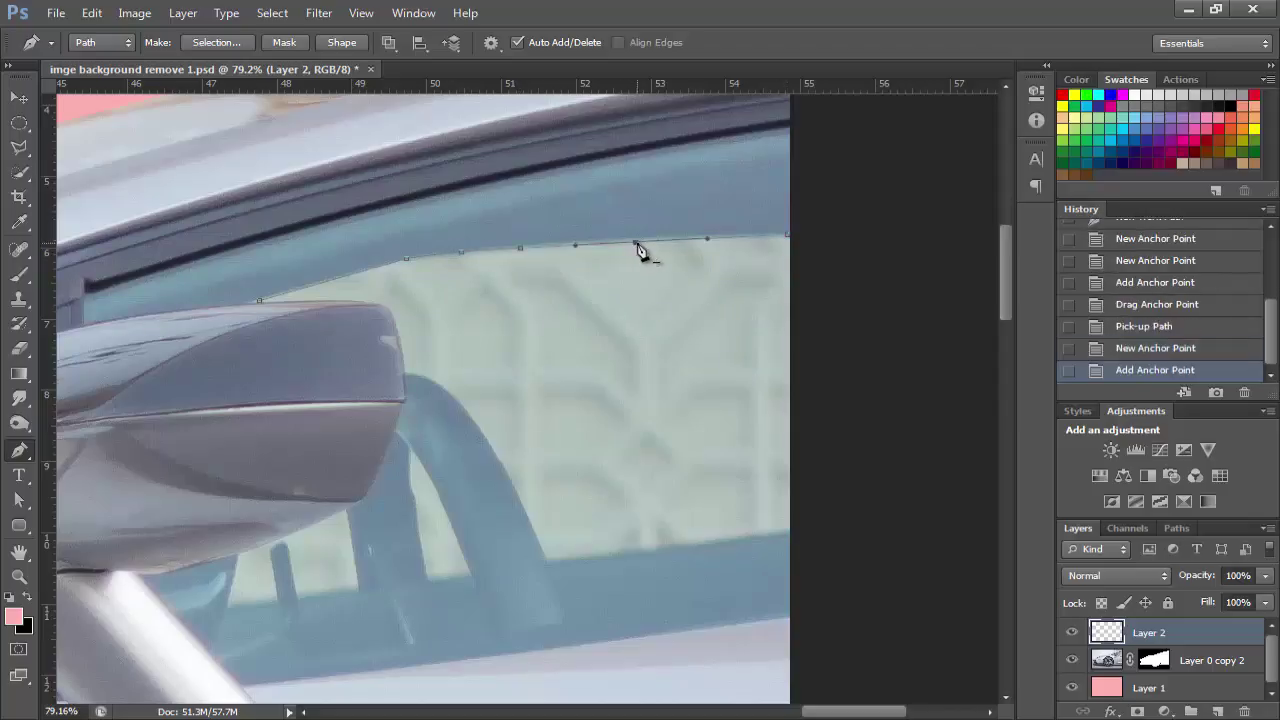
drag(637, 244, 626, 238)
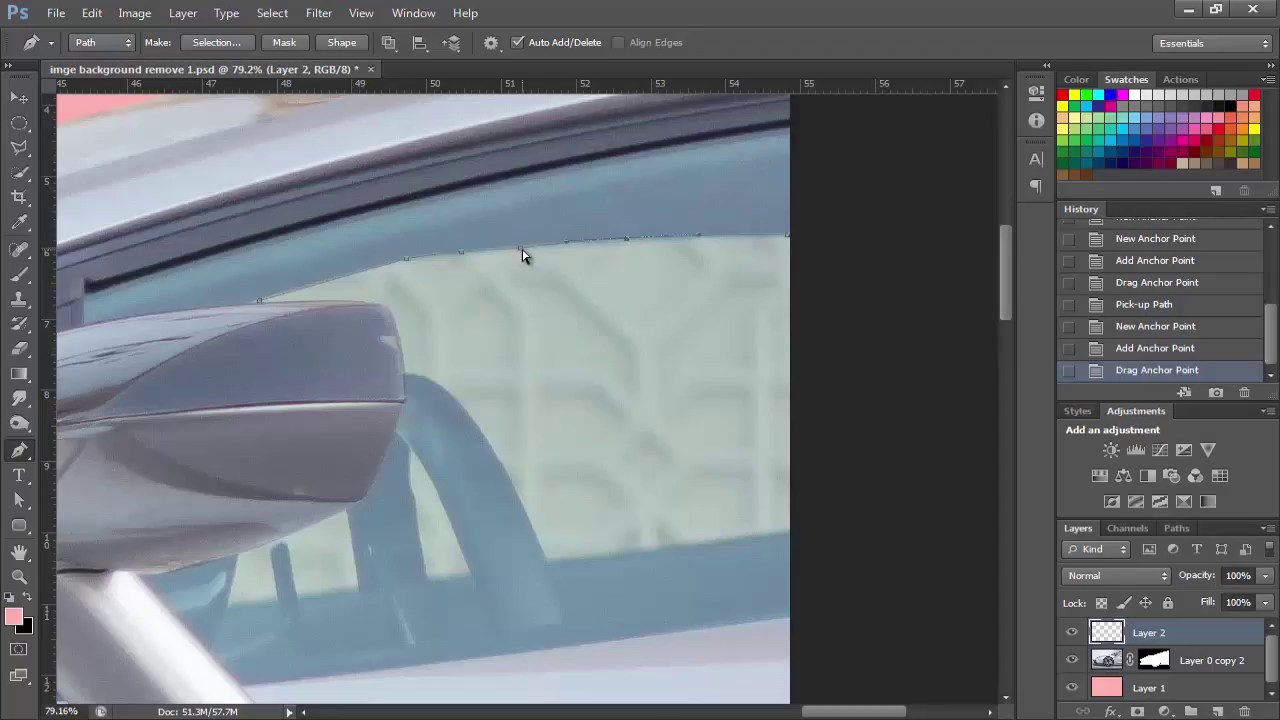
Continue the path down the right edge, along the bottom, and up the pillar to the mirror top.
click(788, 236)
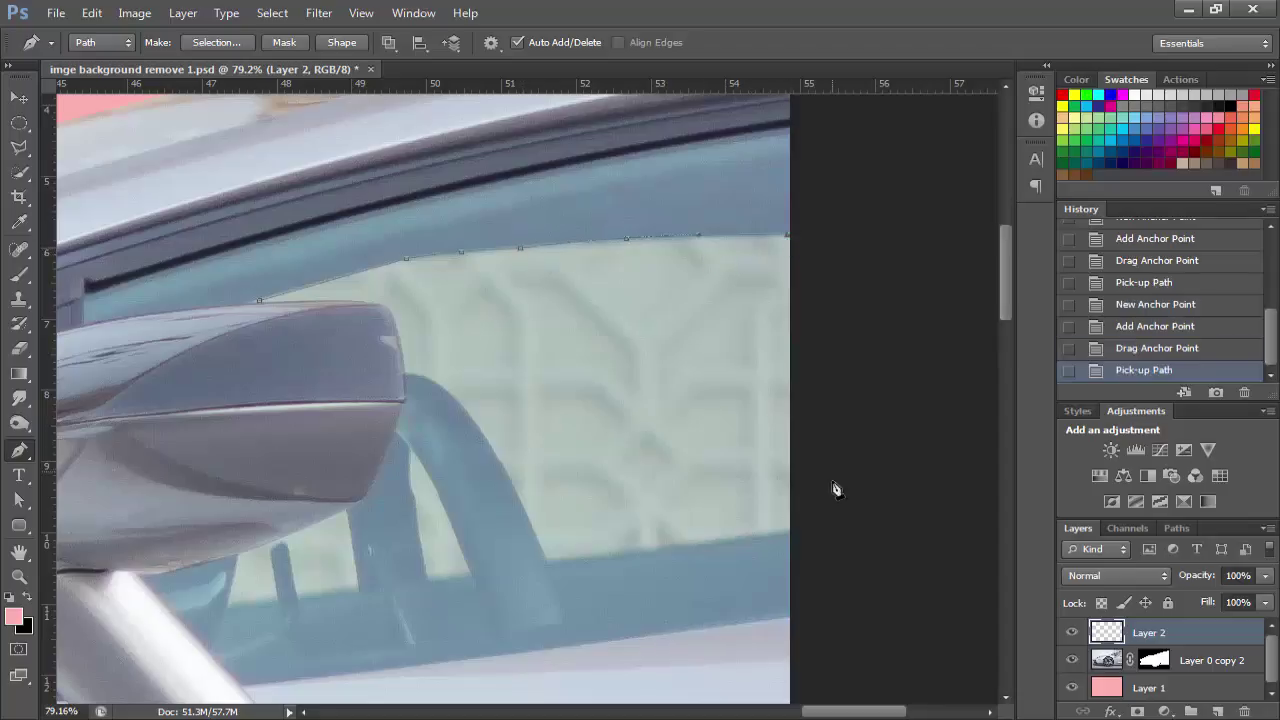
click(790, 535)
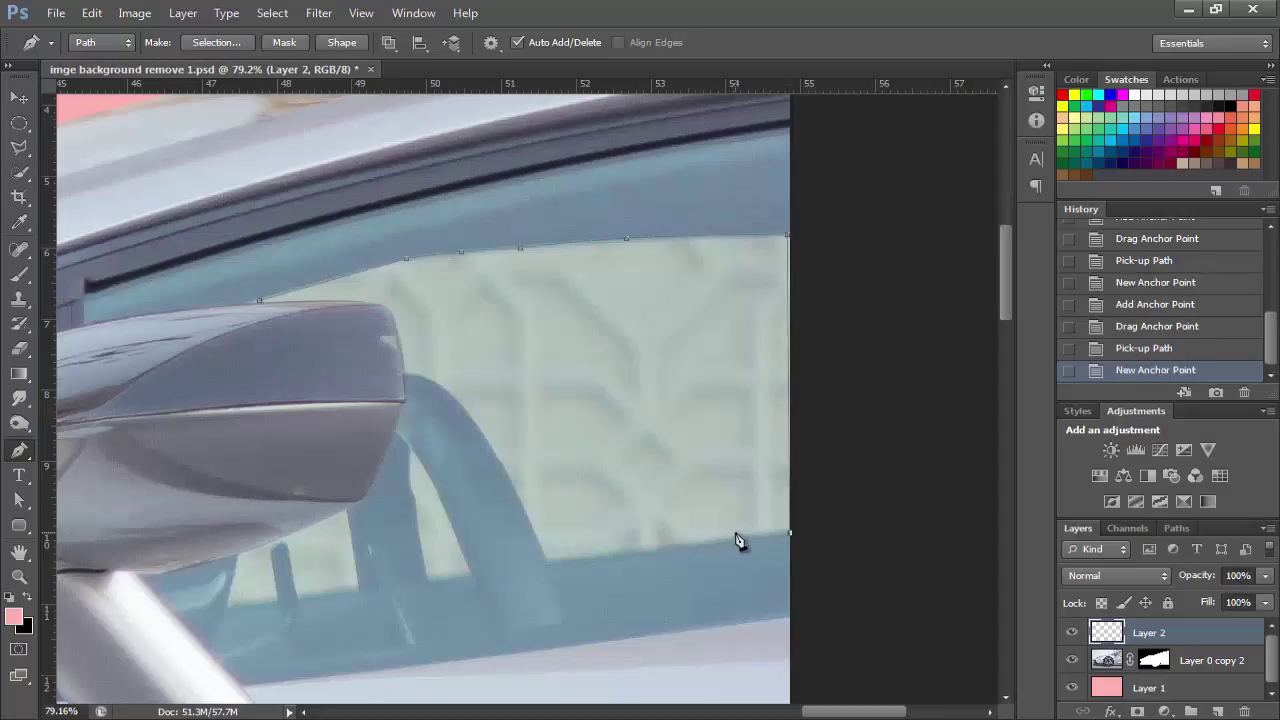
click(548, 557)
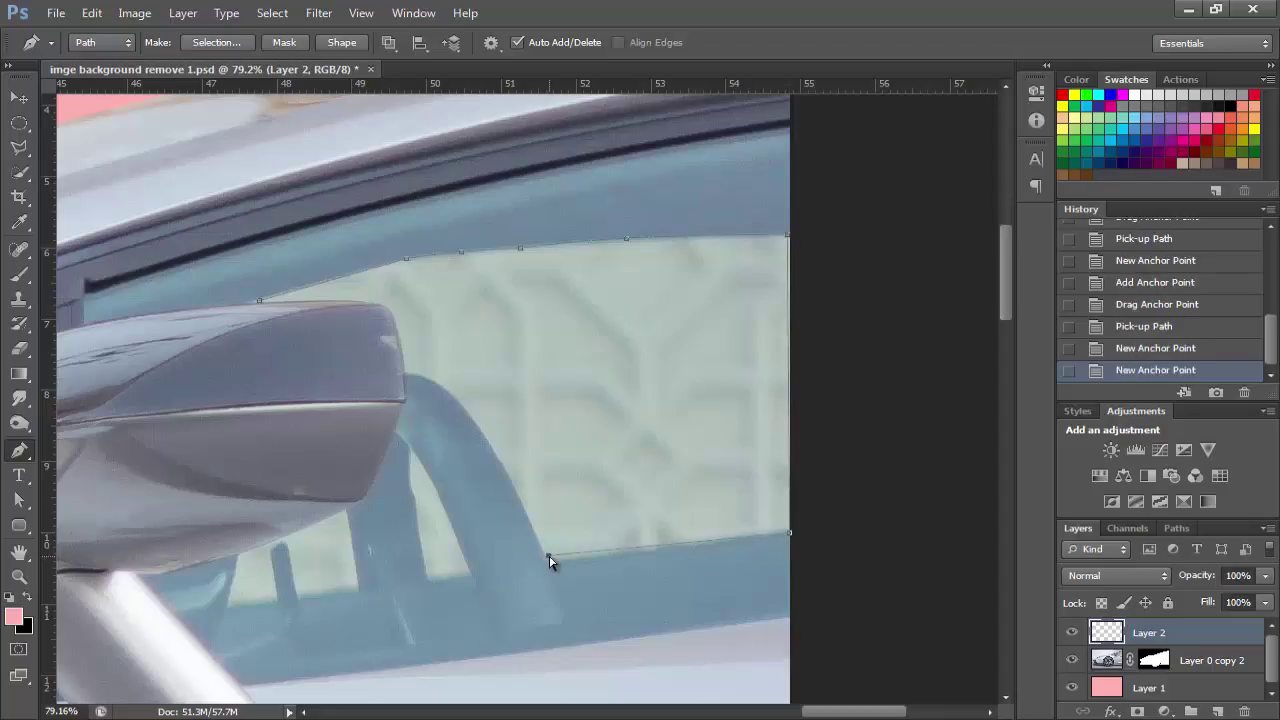
click(426, 379)
click(489, 449)
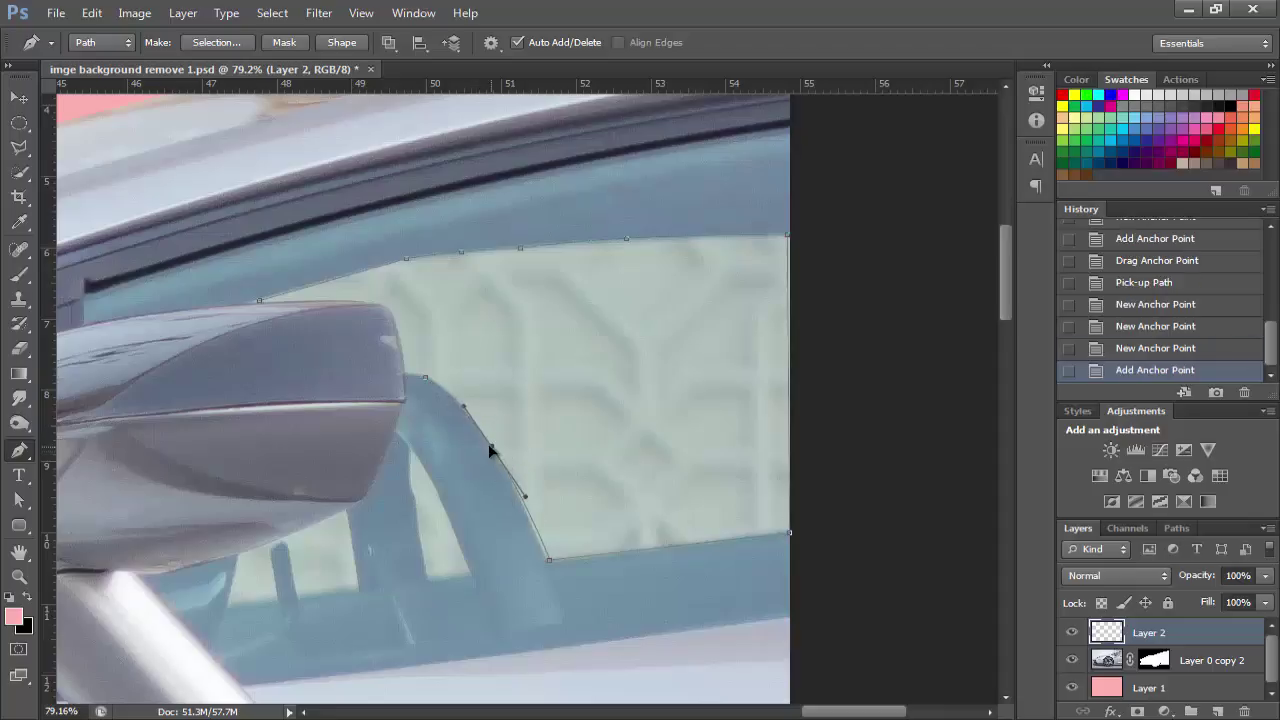
drag(489, 449, 489, 444)
click(533, 528)
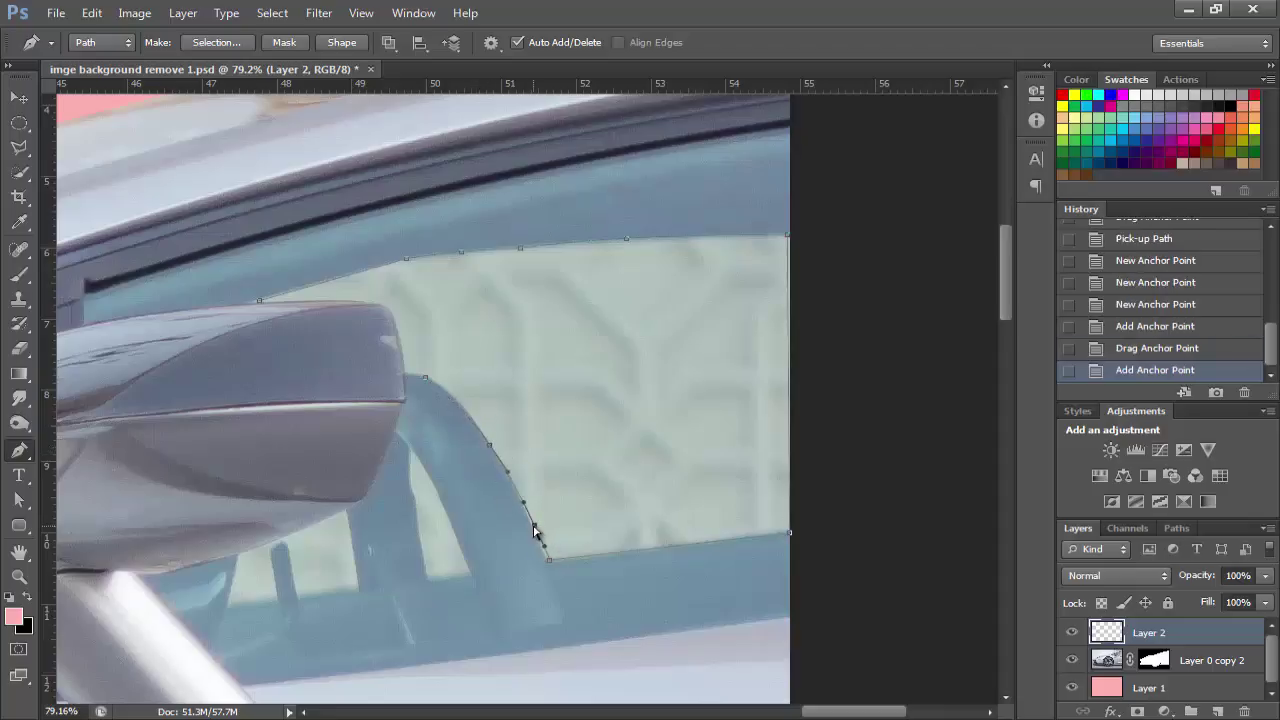
drag(533, 530, 532, 523)
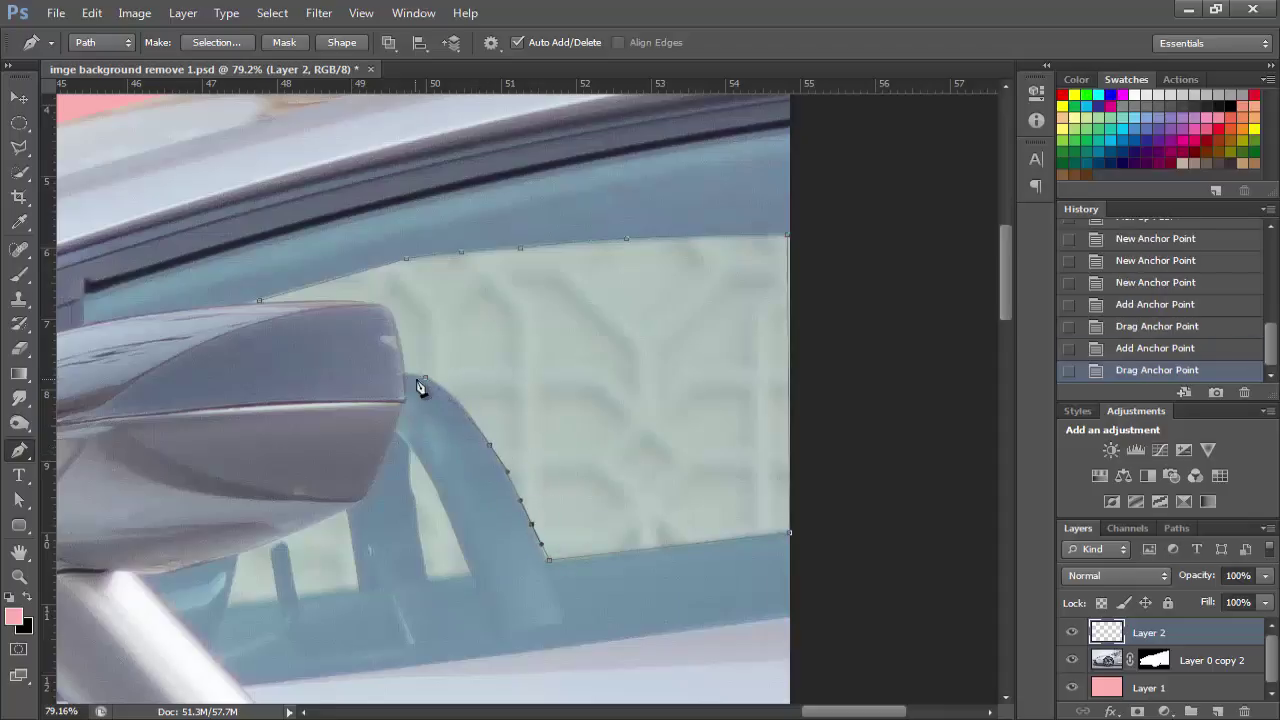
click(420, 381)
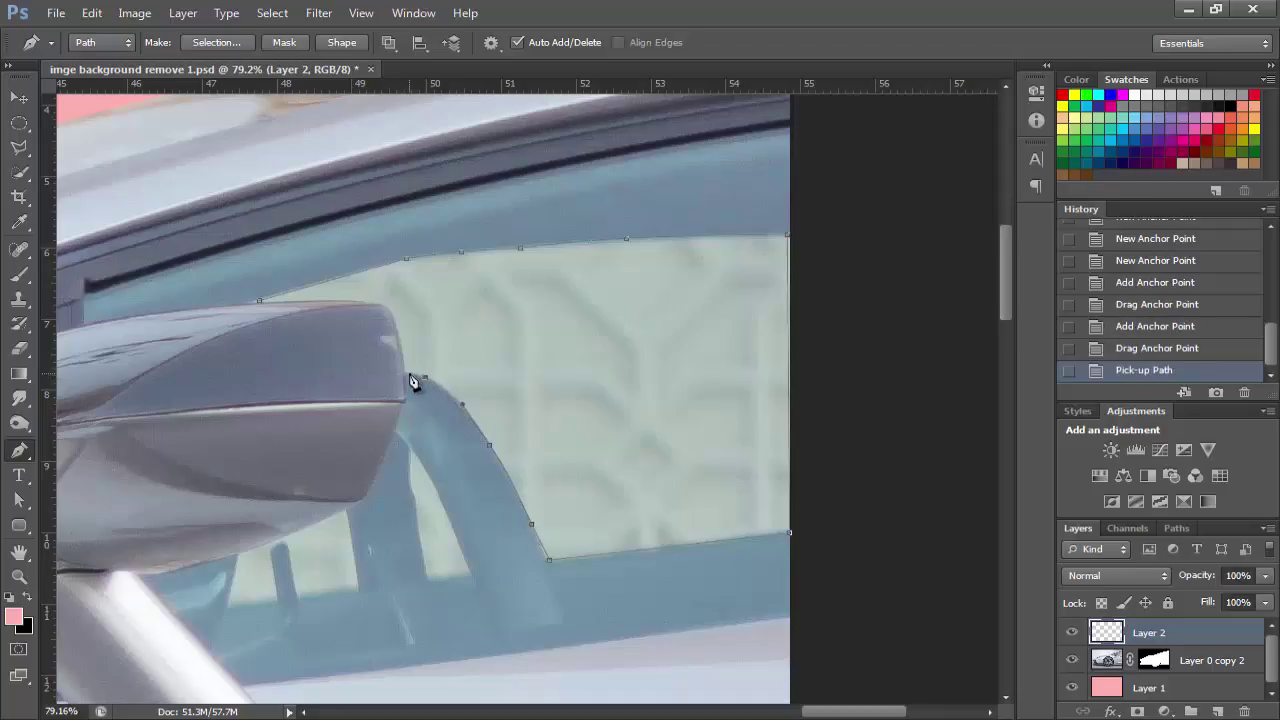
click(409, 377)
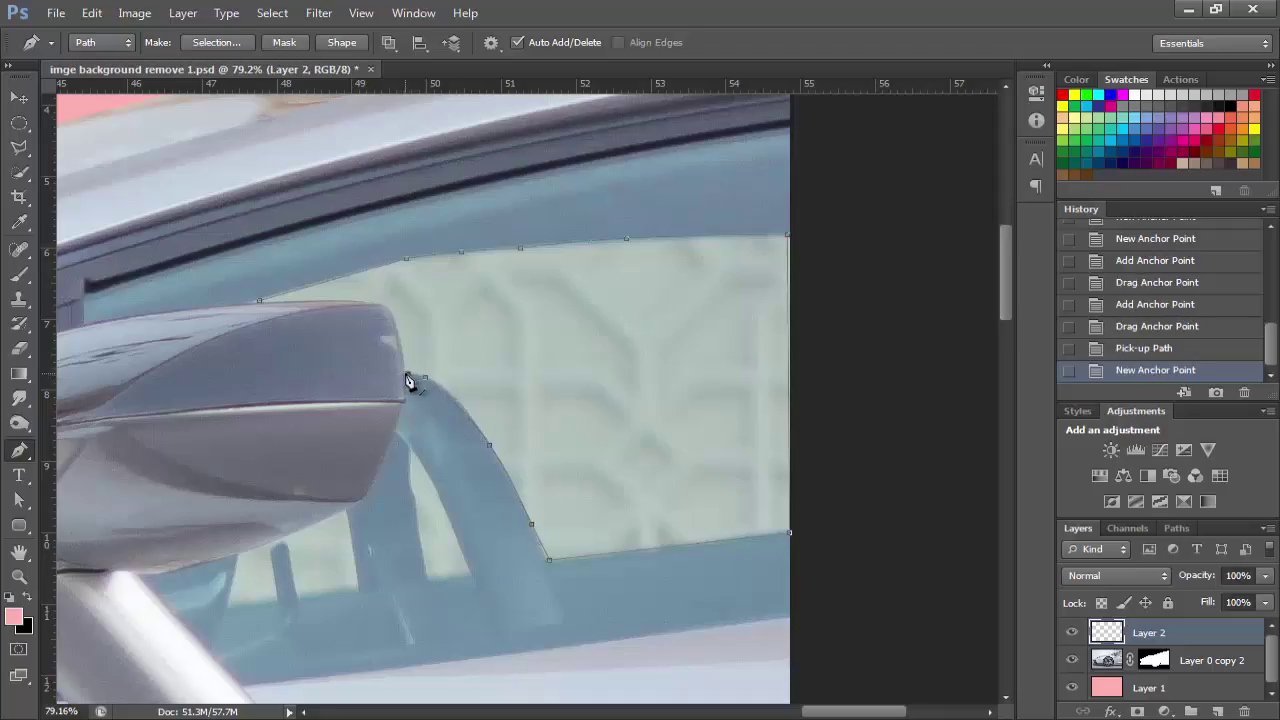
click(389, 310)
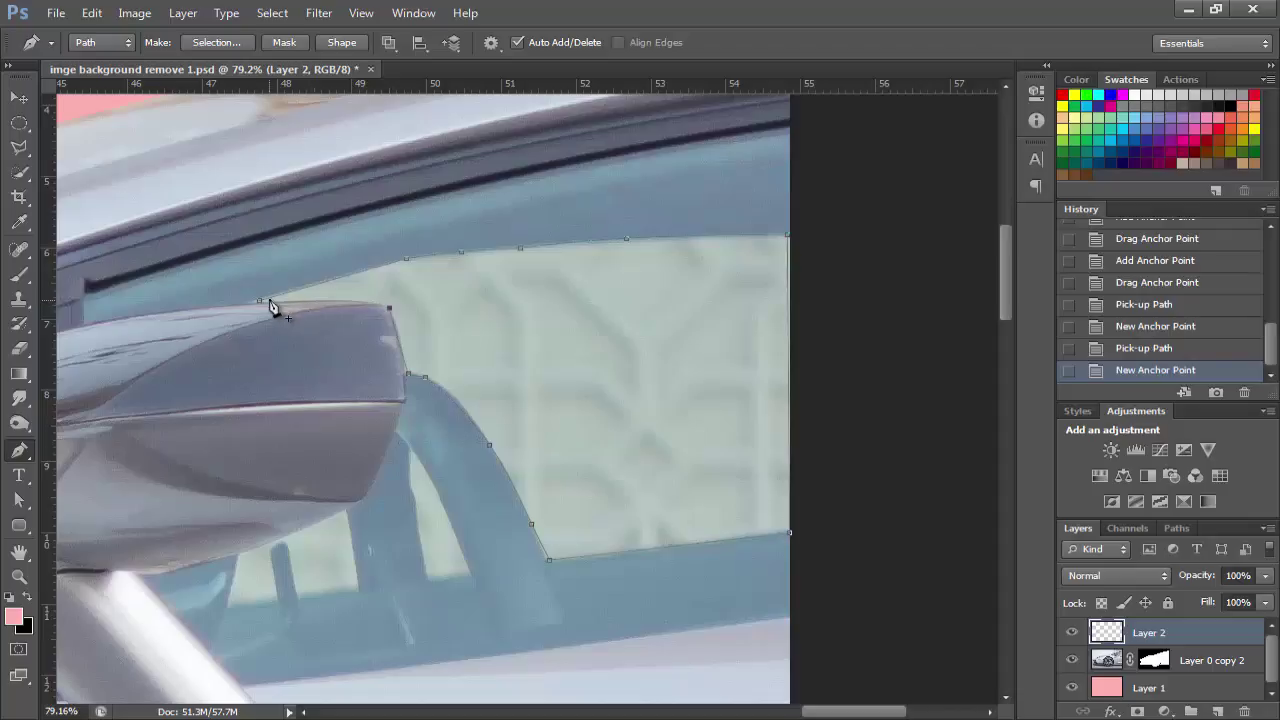
Close the window path, turn it into a selection, and fill it pink on Layer 2.
click(259, 300)
right_click(519, 306)
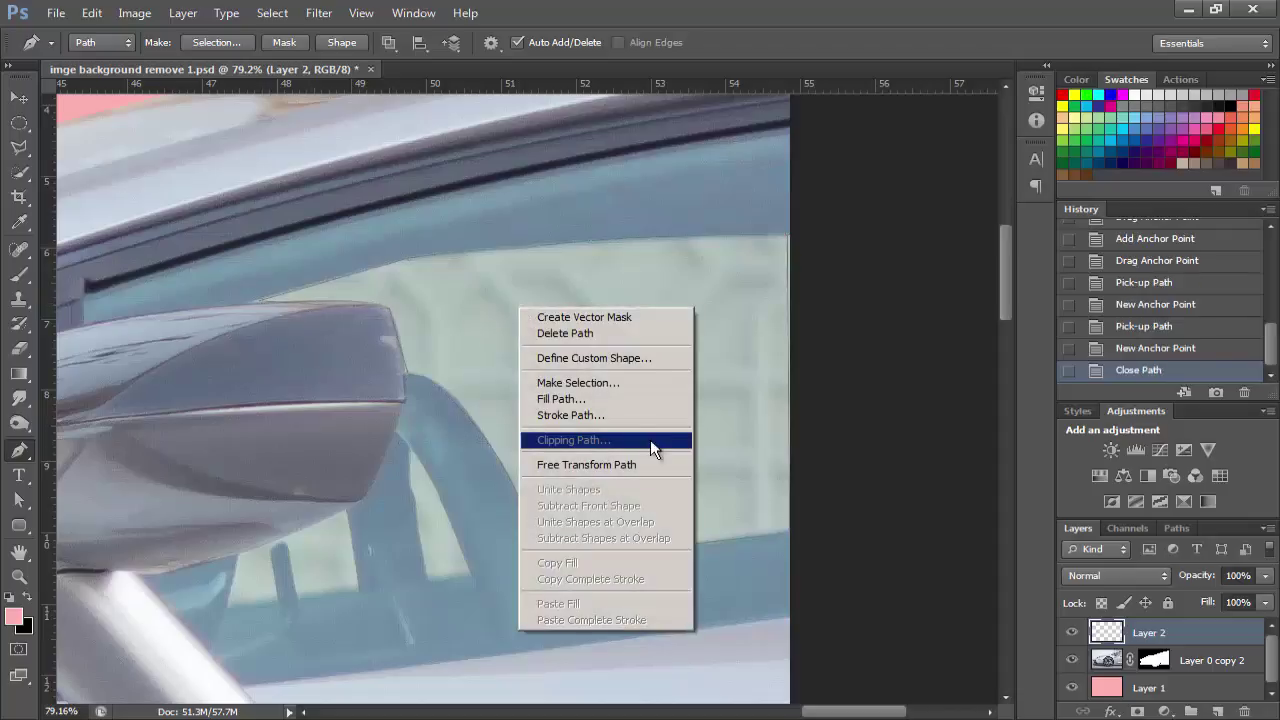
click(644, 383)
click(731, 217)
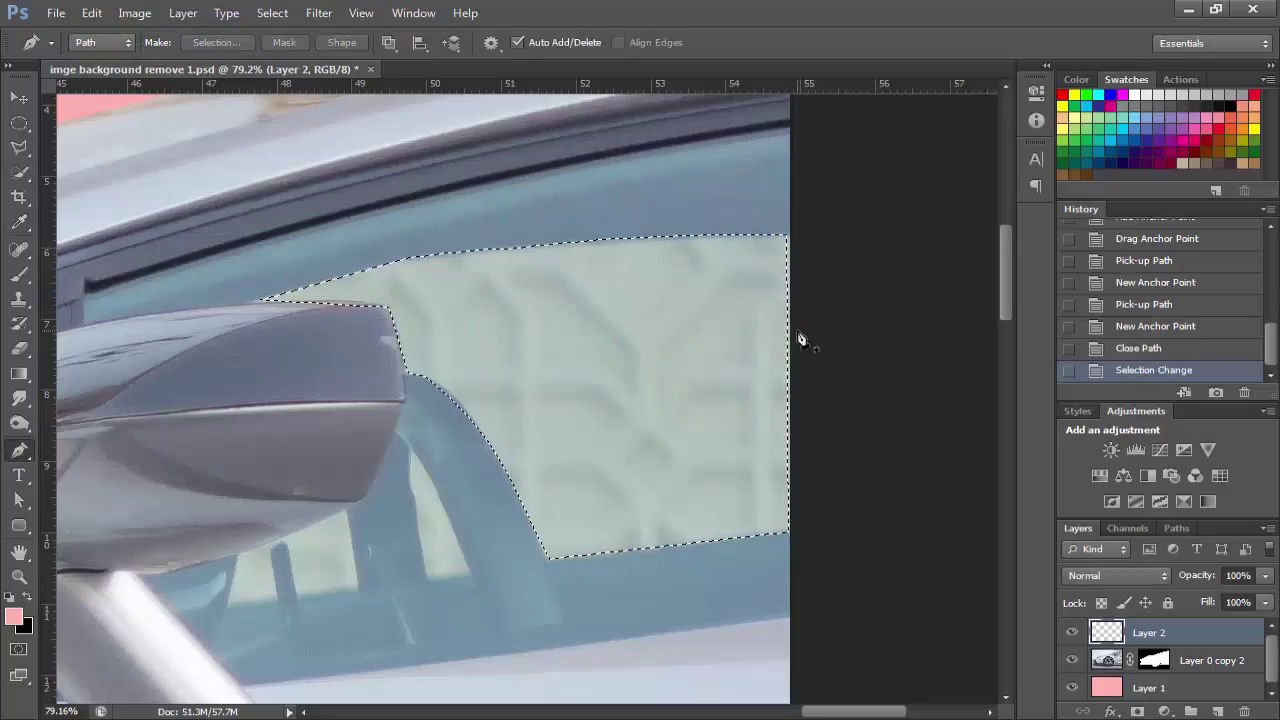
click(1196, 666)
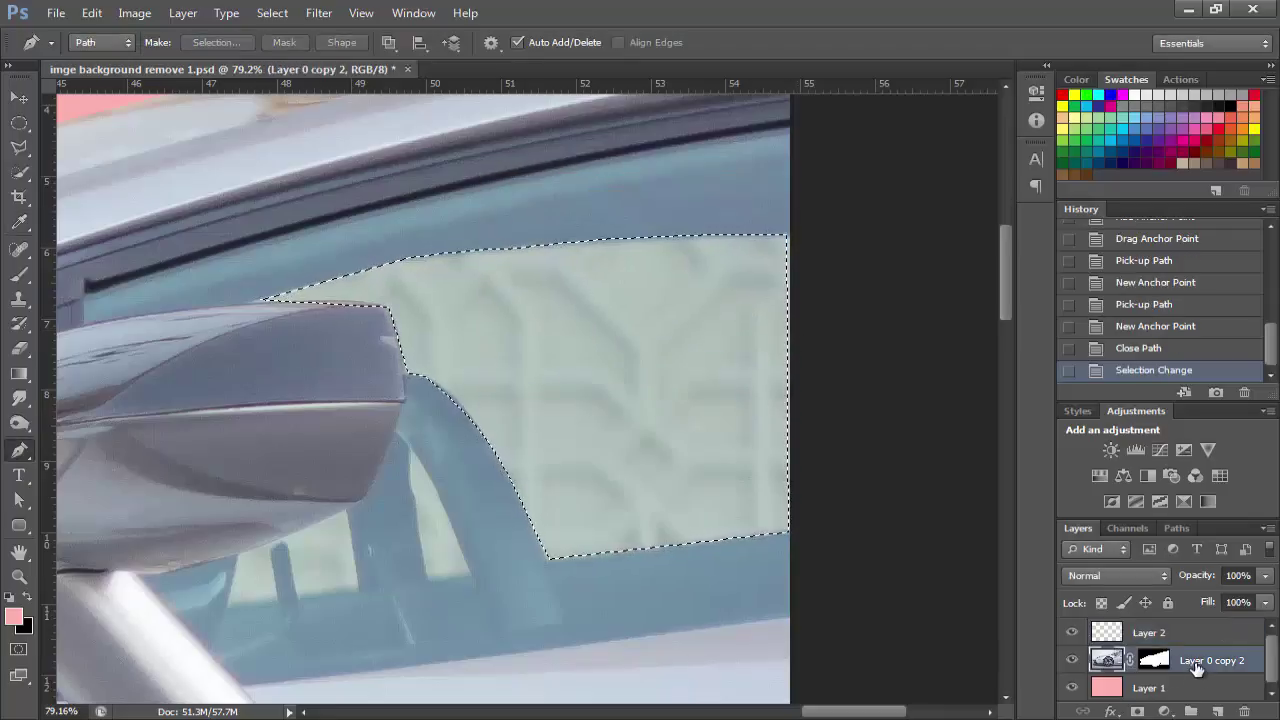
click(1162, 634)
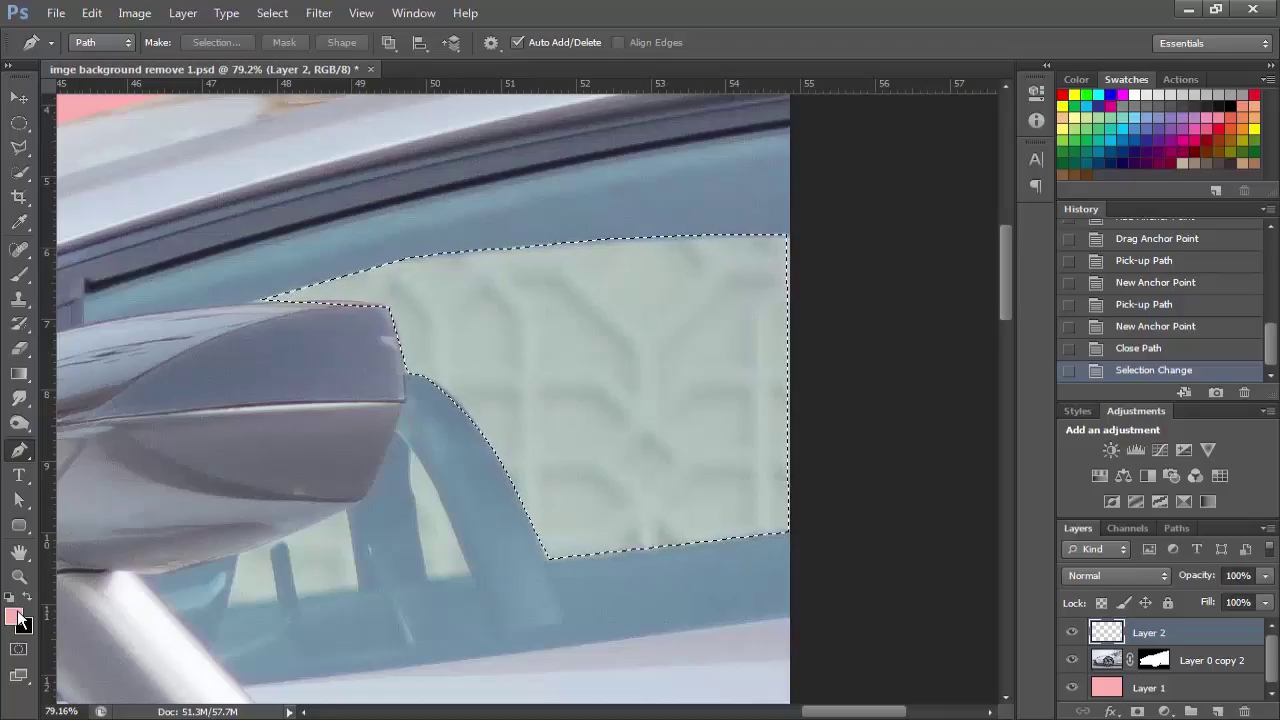
key(alt+BackSpace)
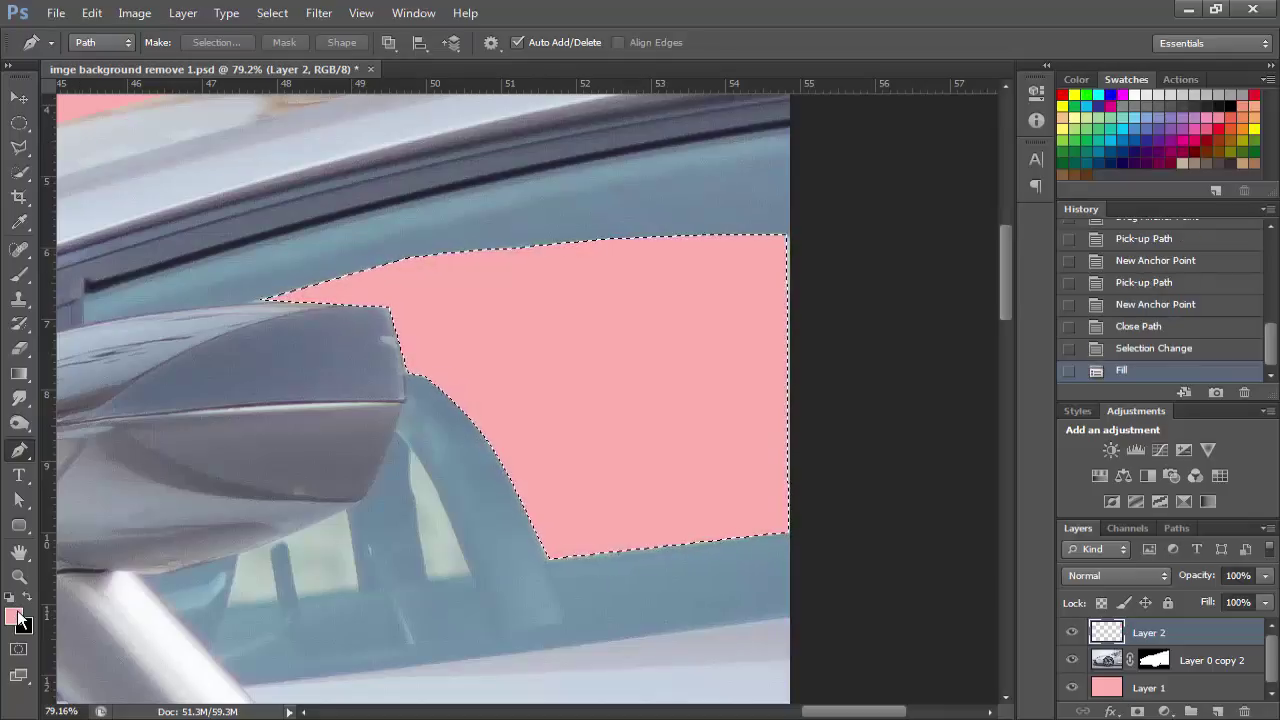
key(ctrl+d)
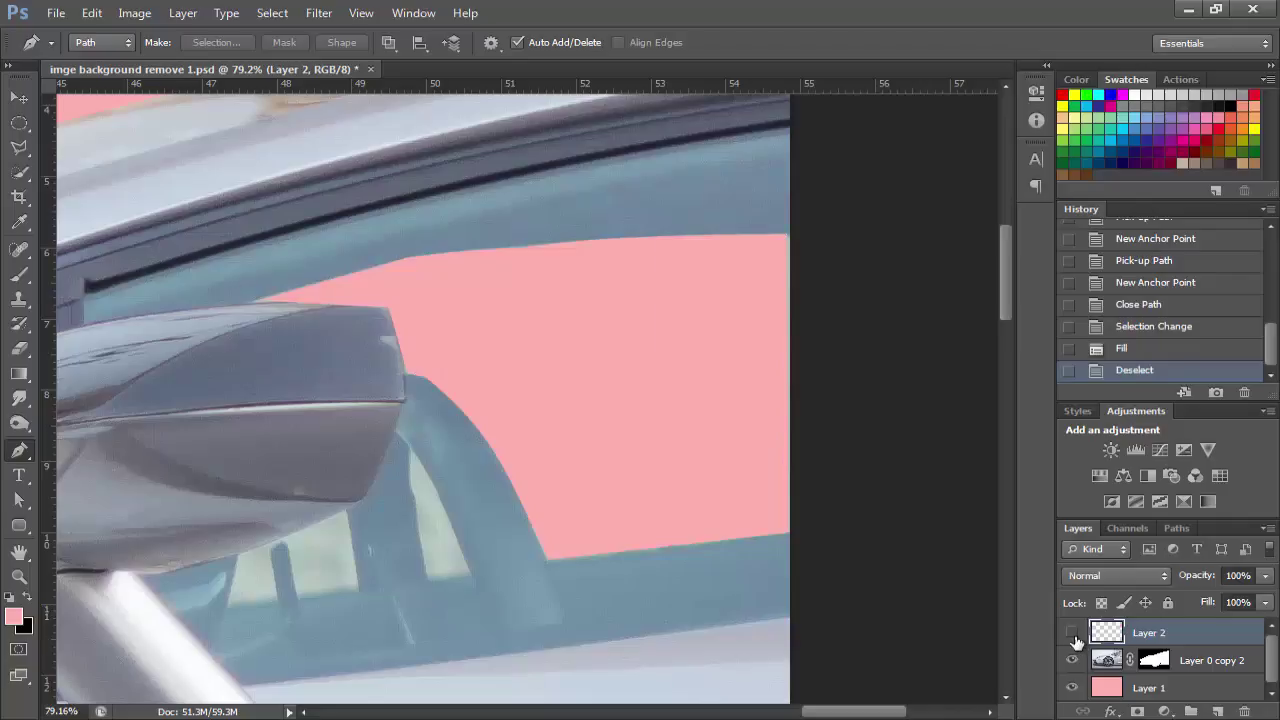
Load Layer 2's window shape and fill Layer 0 copy 2's mask black to cut out the glass.
click(1073, 633)
ctrl+click(1116, 634)
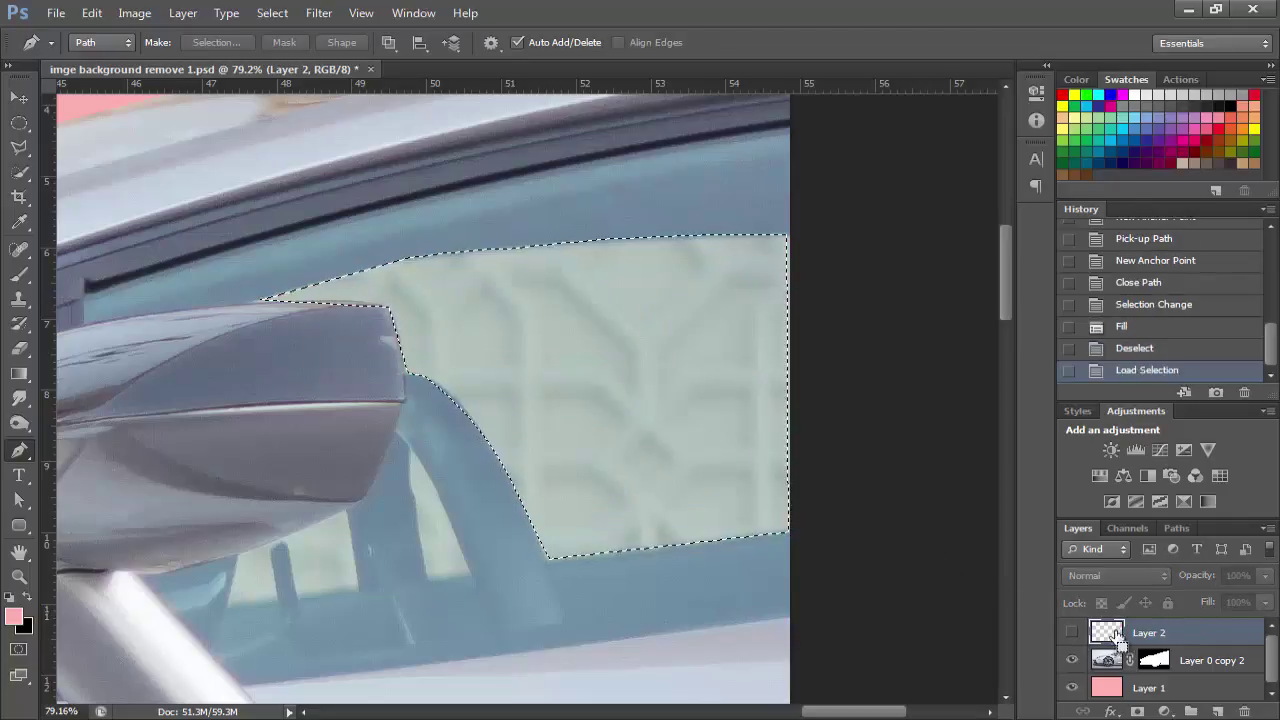
key(ctrl+d)
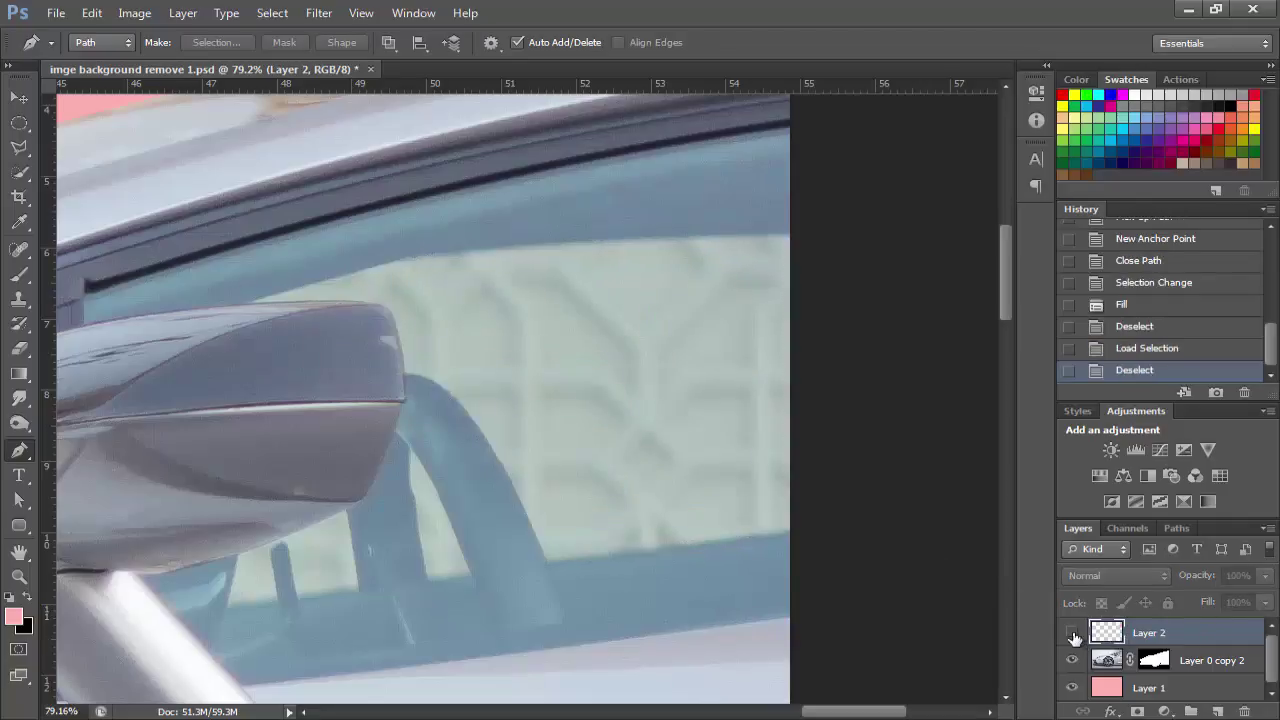
click(1073, 634)
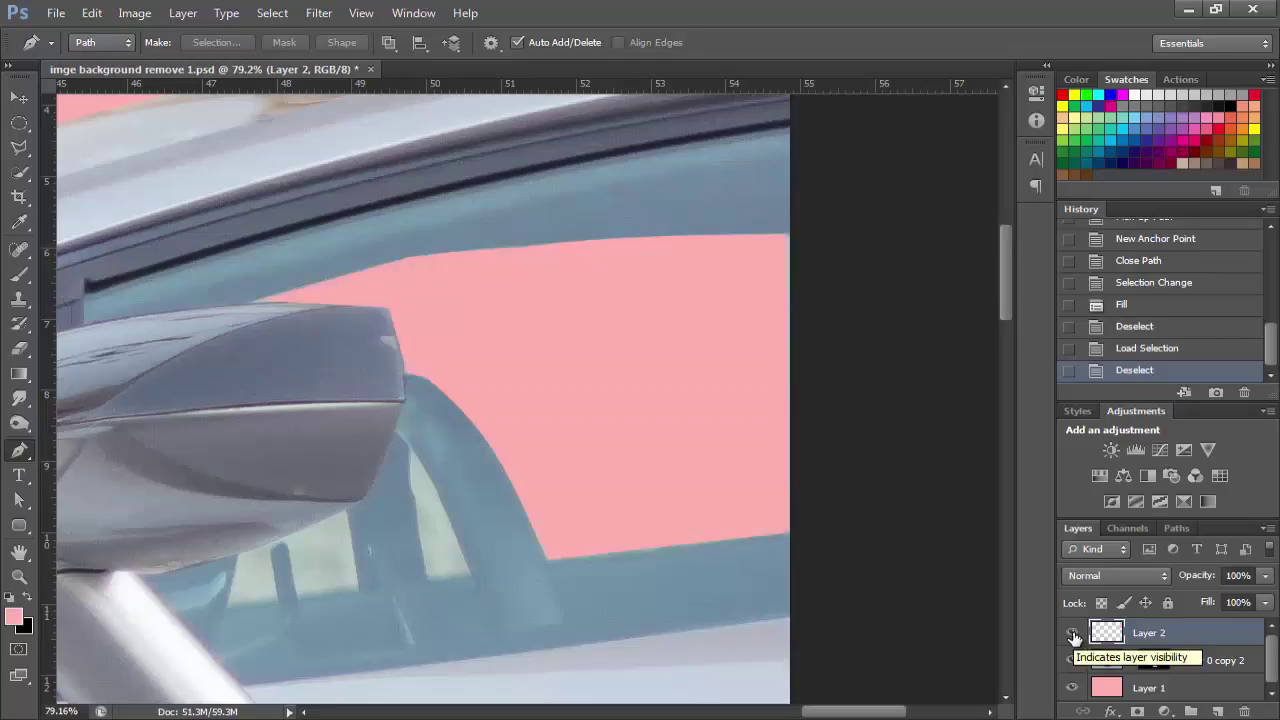
click(1073, 634)
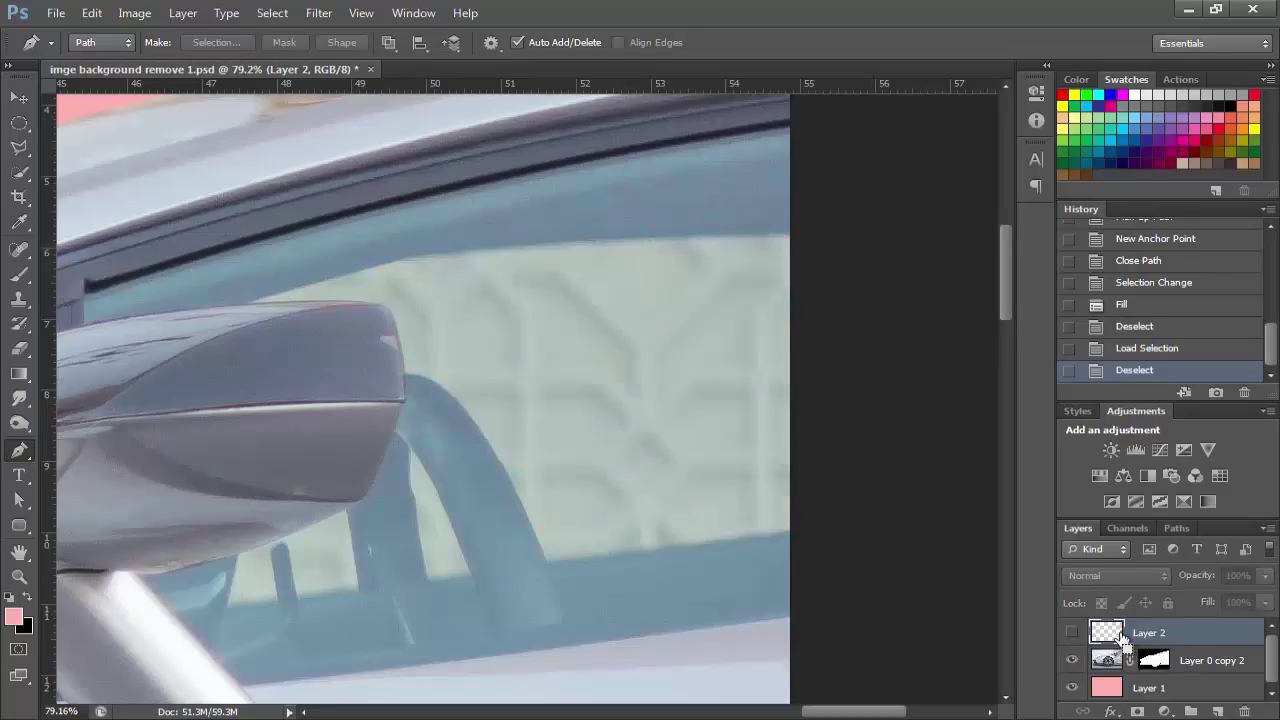
ctrl+click(1106, 632)
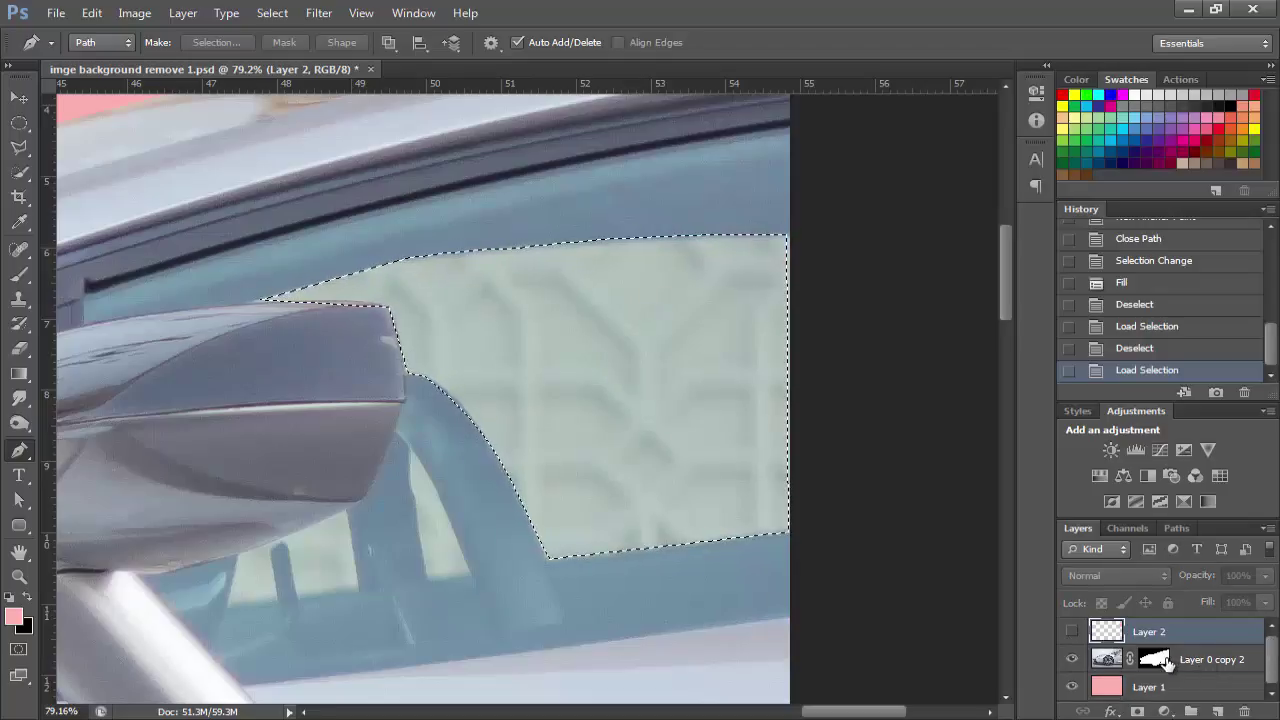
click(1166, 660)
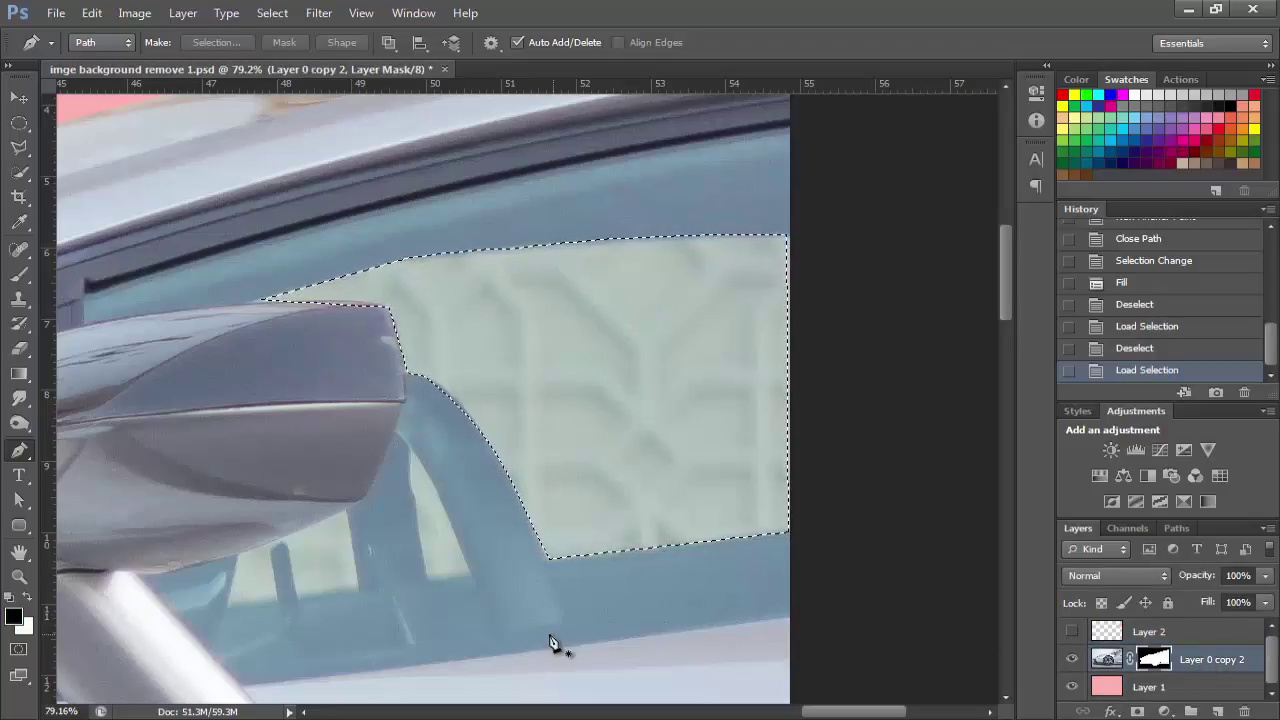
key(alt+BackSpace)
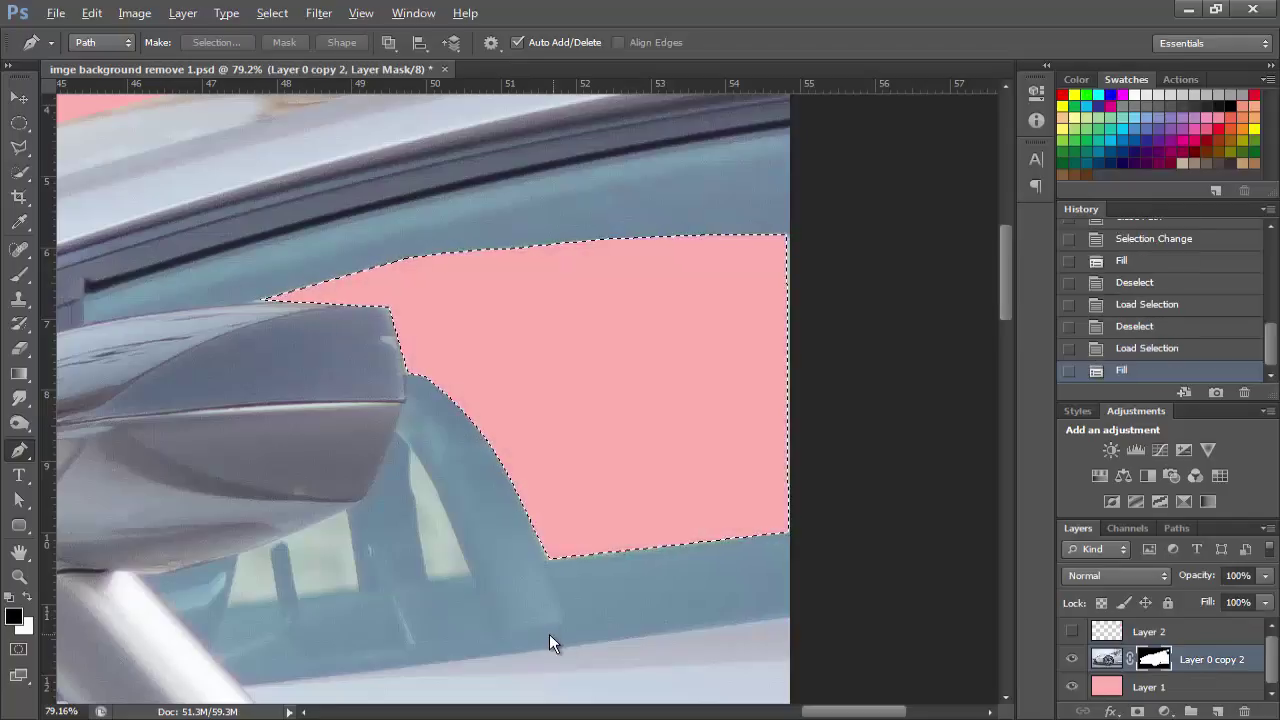
key(ctrl+d)
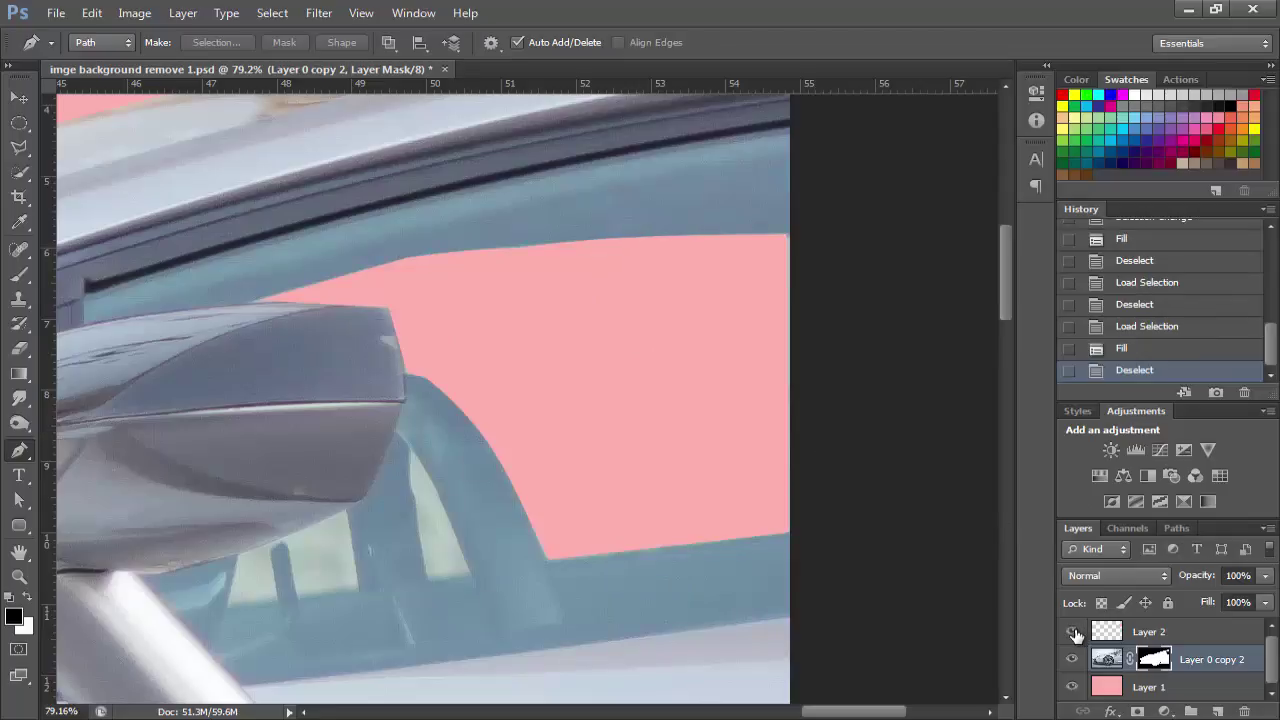
click(1131, 634)
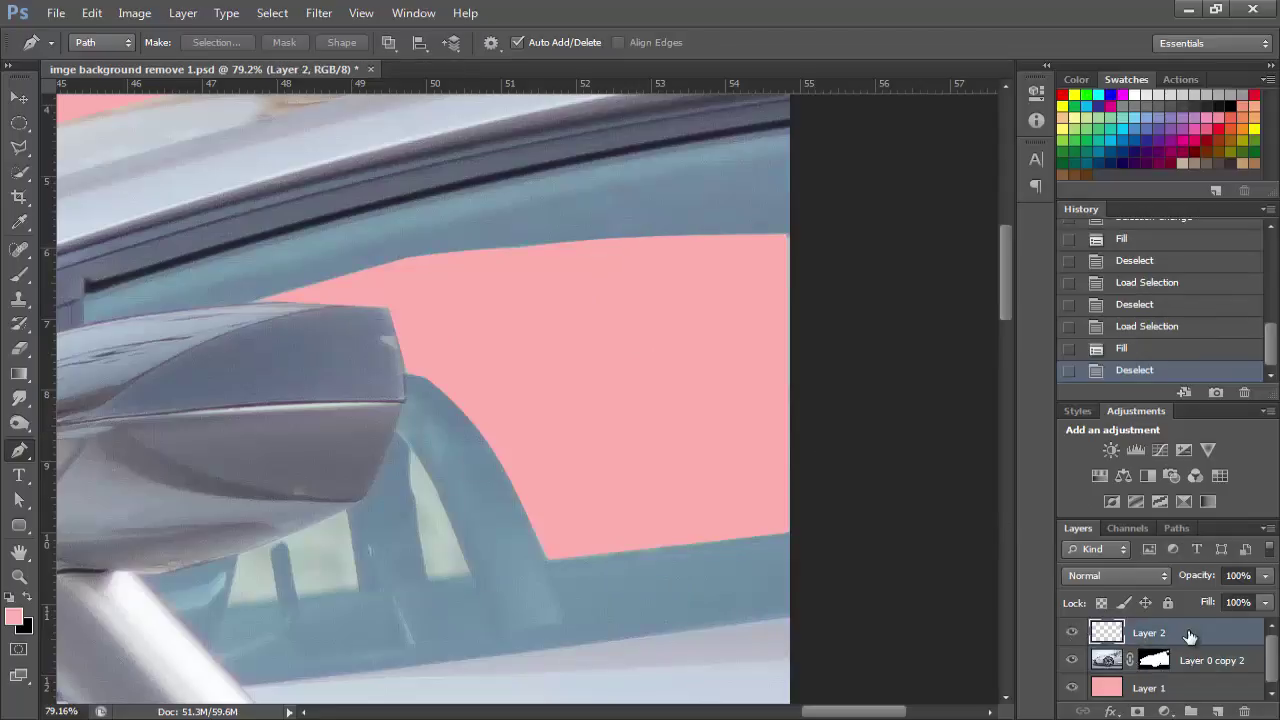
Give Layer 2 a Color Overlay in pale grey-green b6cec6, sampled from the glass.
double_click(1263, 636)
click(560, 623)
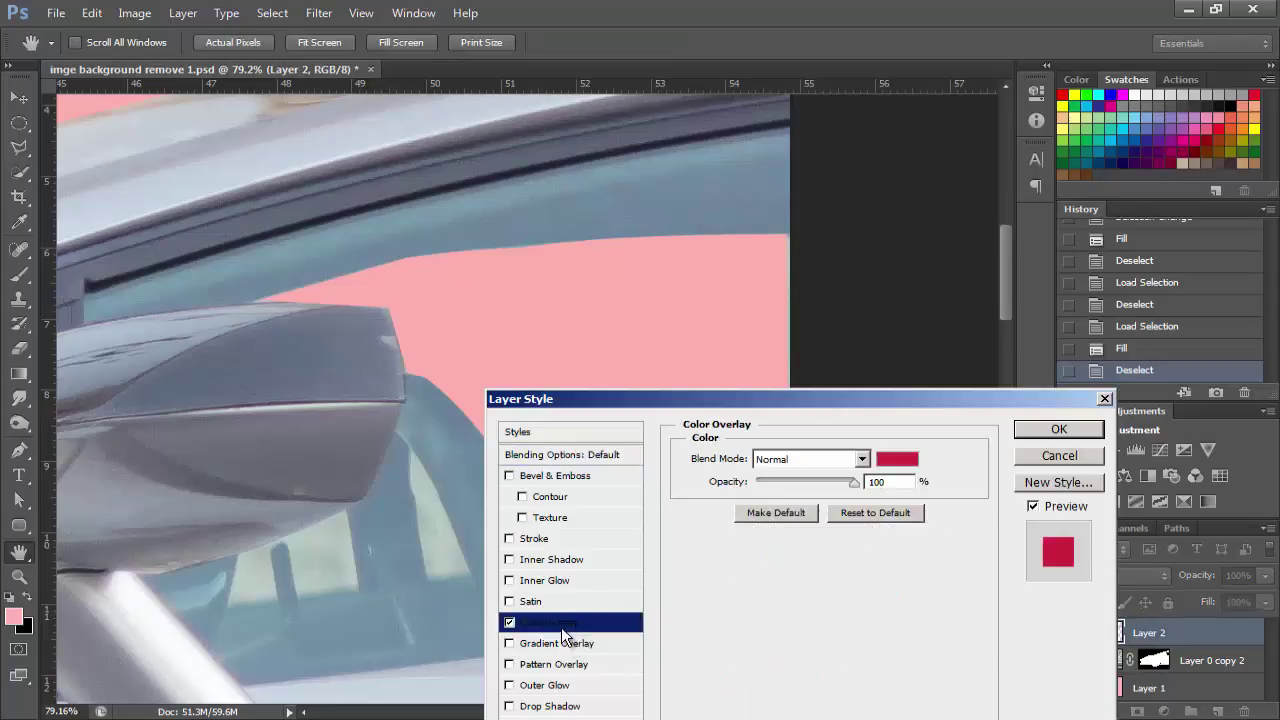
click(897, 459)
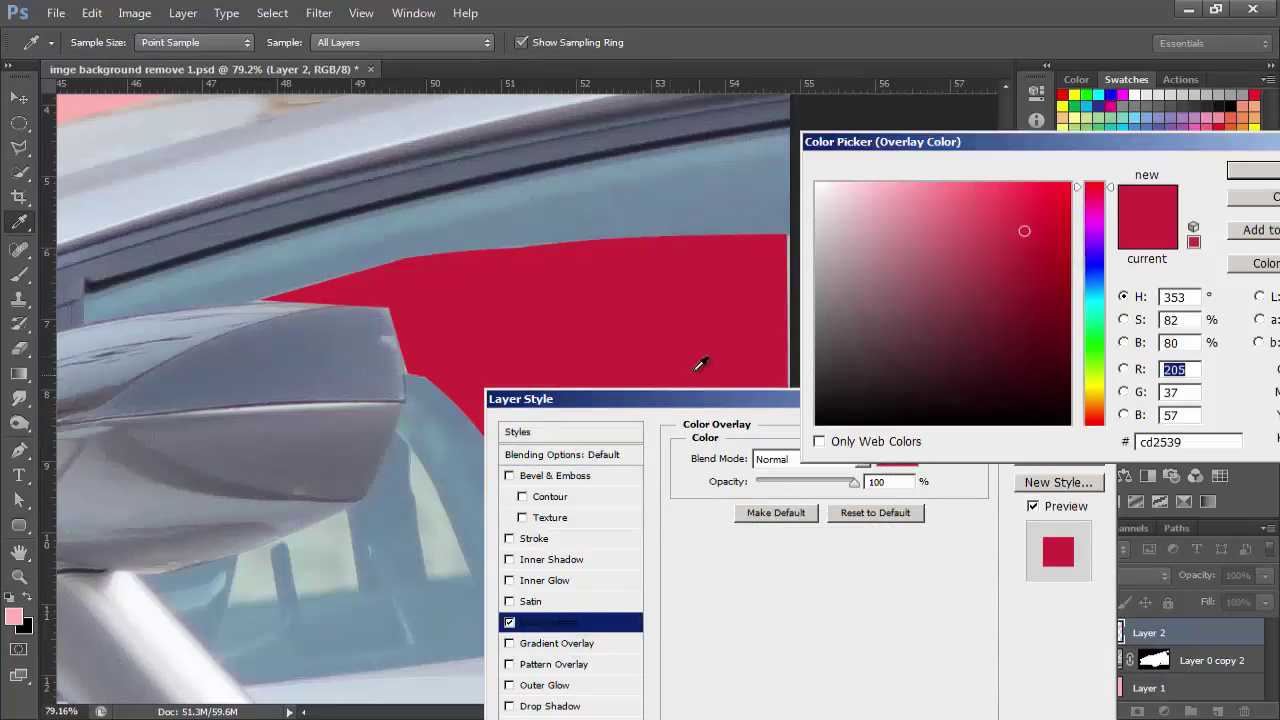
click(434, 533)
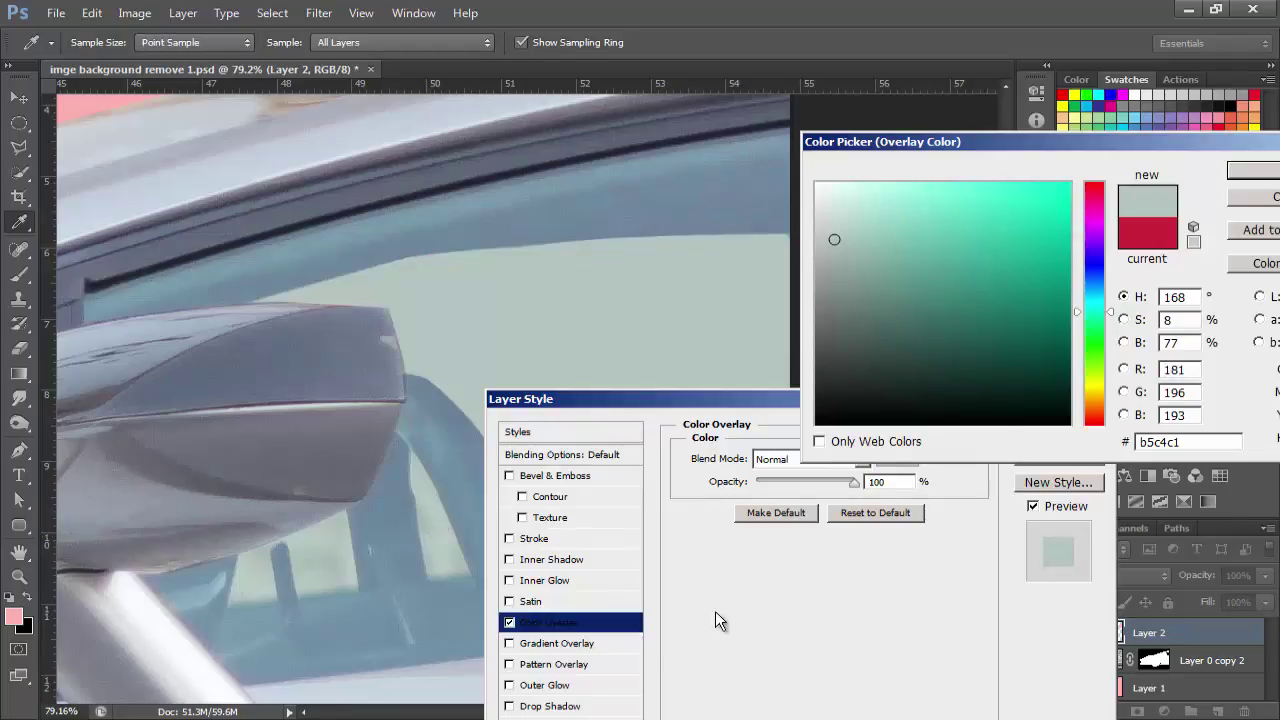
click(322, 572)
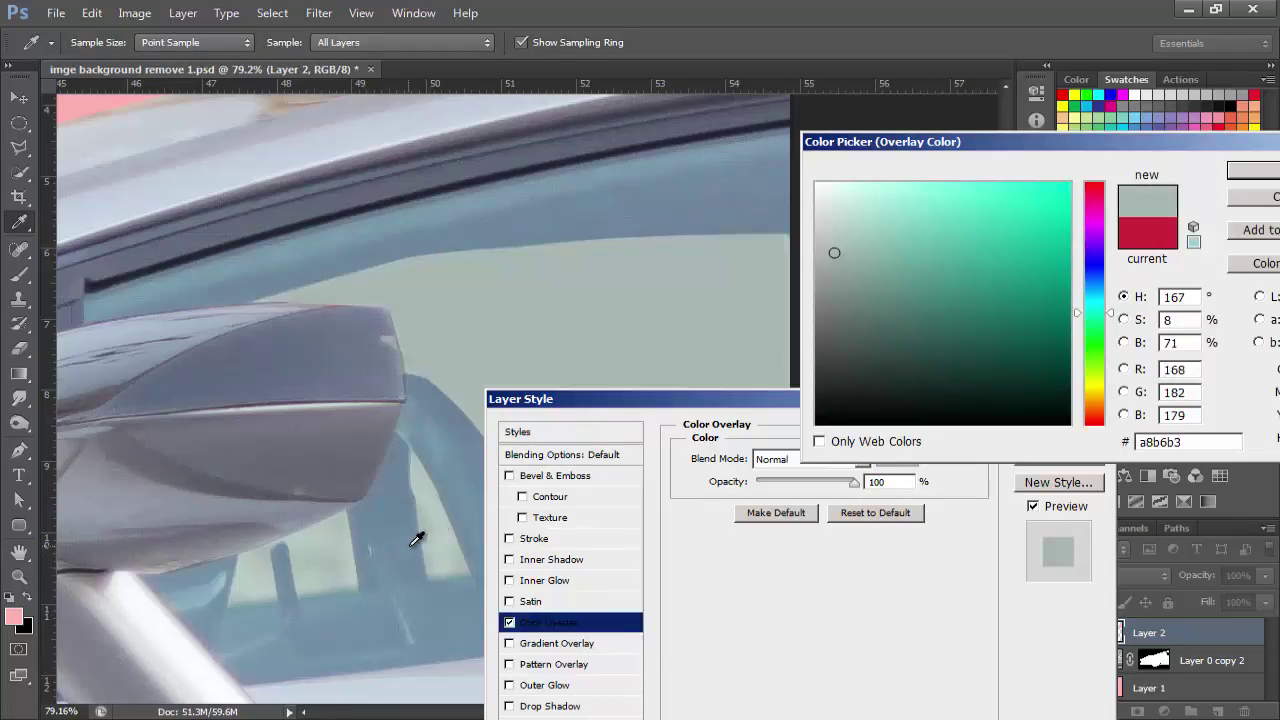
drag(411, 546, 432, 493)
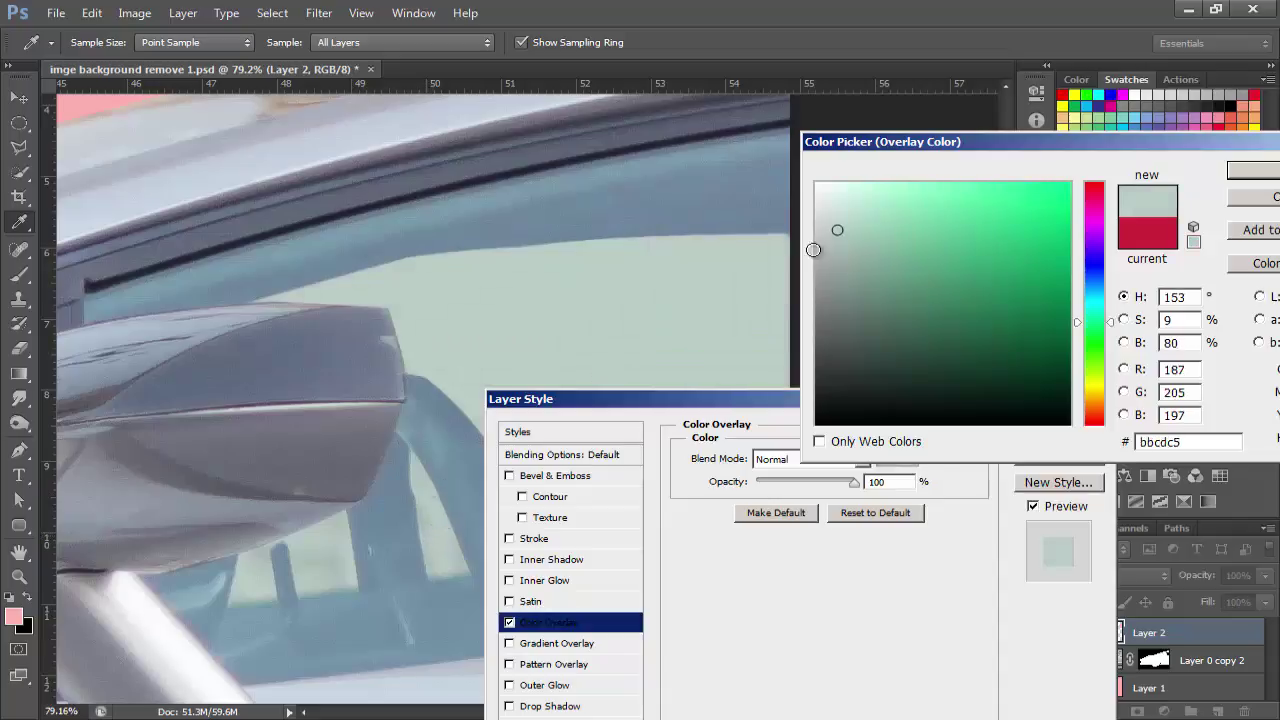
drag(839, 230, 836, 214)
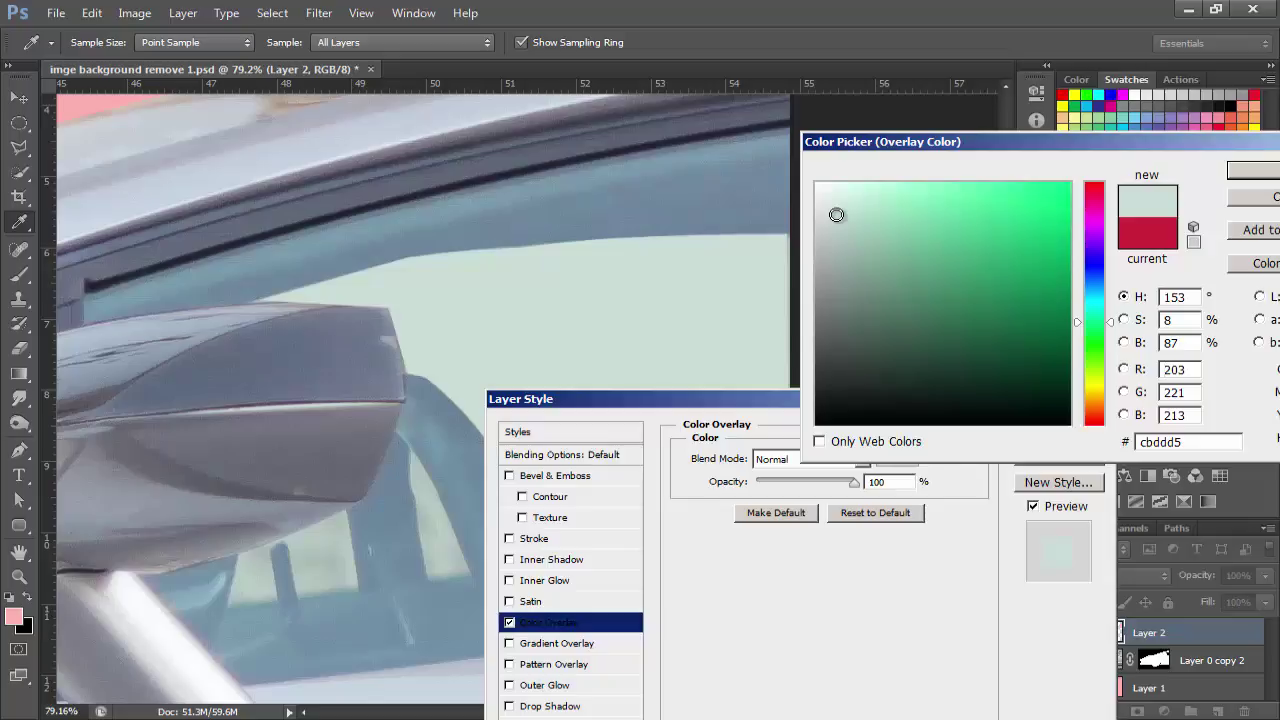
click(438, 522)
drag(840, 238, 845, 229)
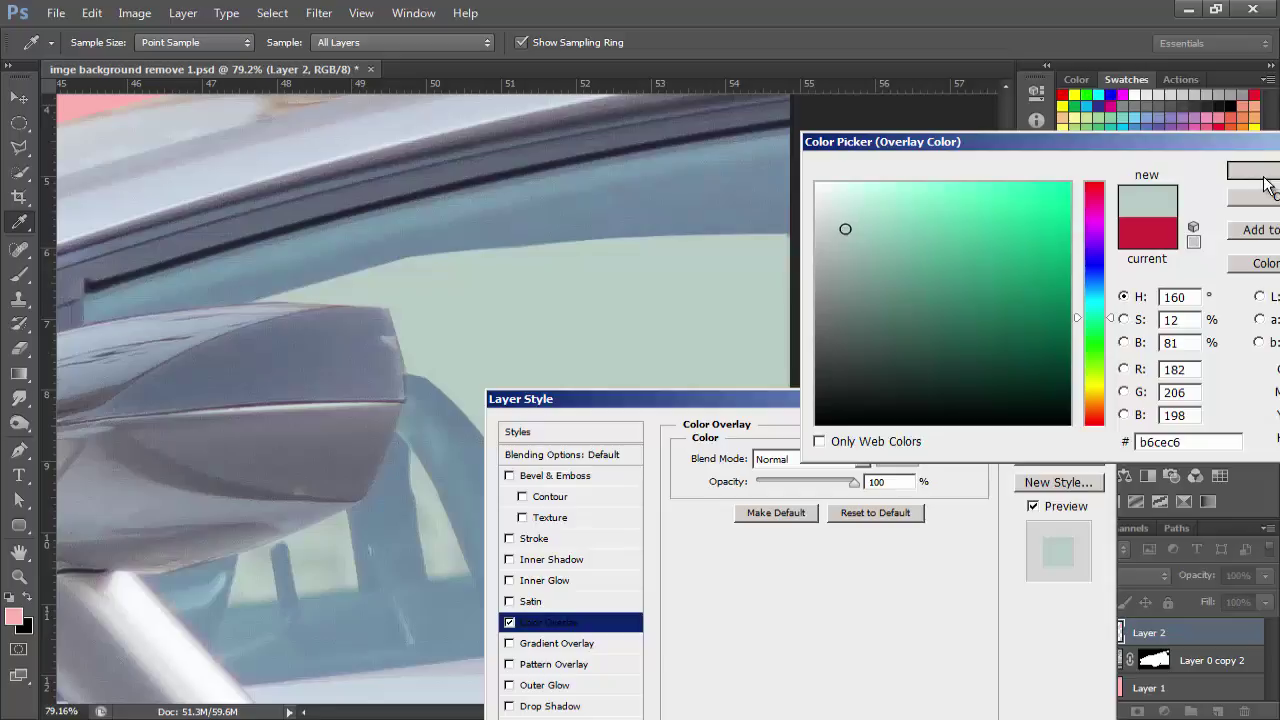
click(1253, 170)
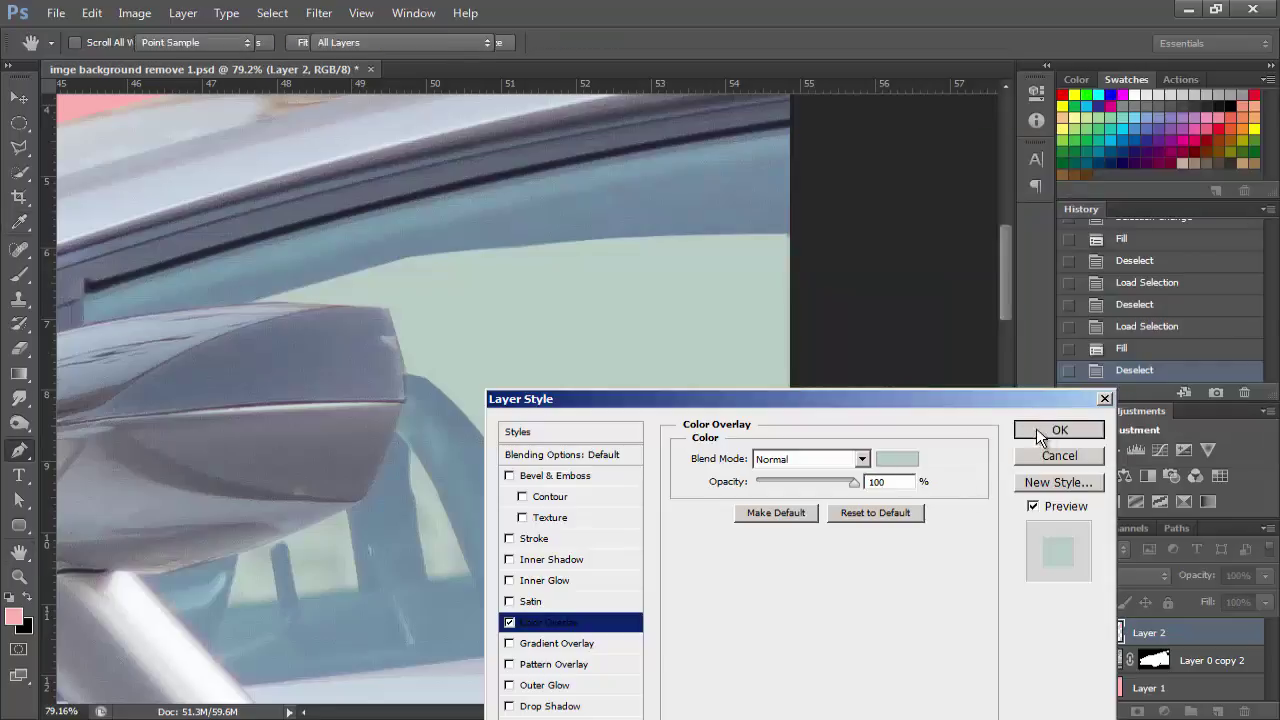
click(1036, 428)
click(1263, 577)
Set Layer 2's opacity to 84%, fit the image on screen, and close the History panel.
drag(1262, 596, 1240, 600)
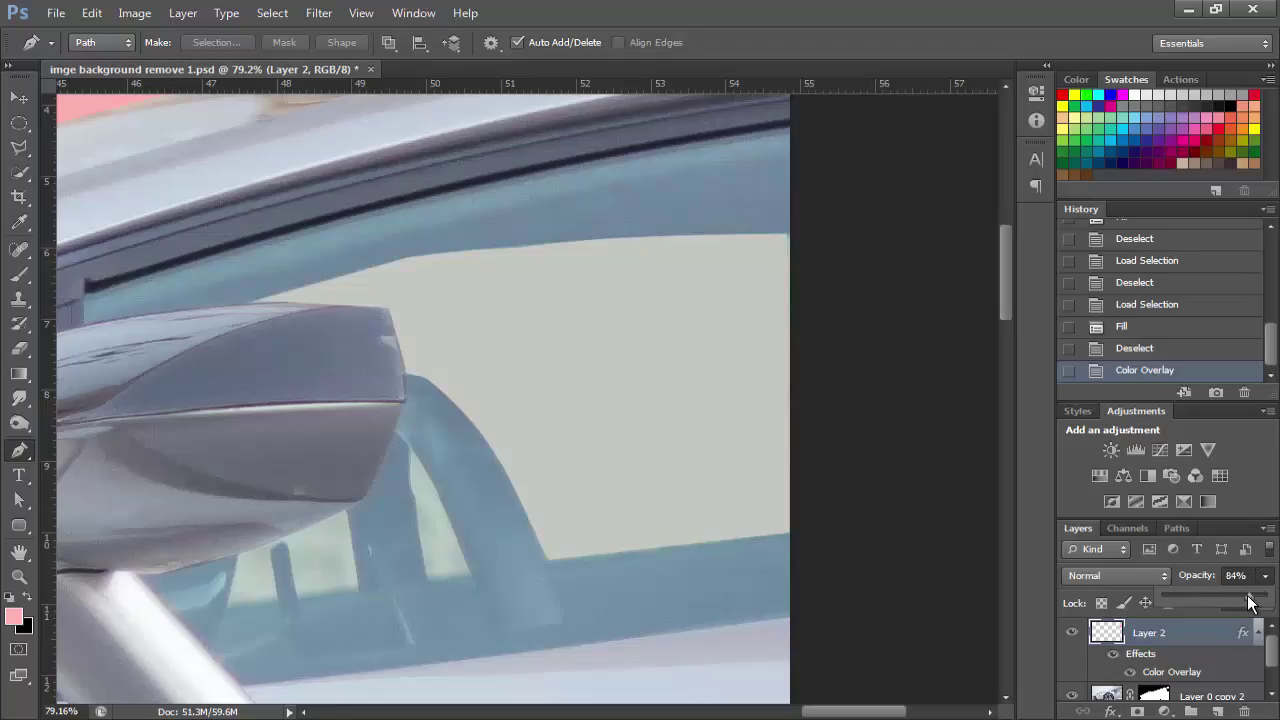
drag(1249, 601, 1250, 601)
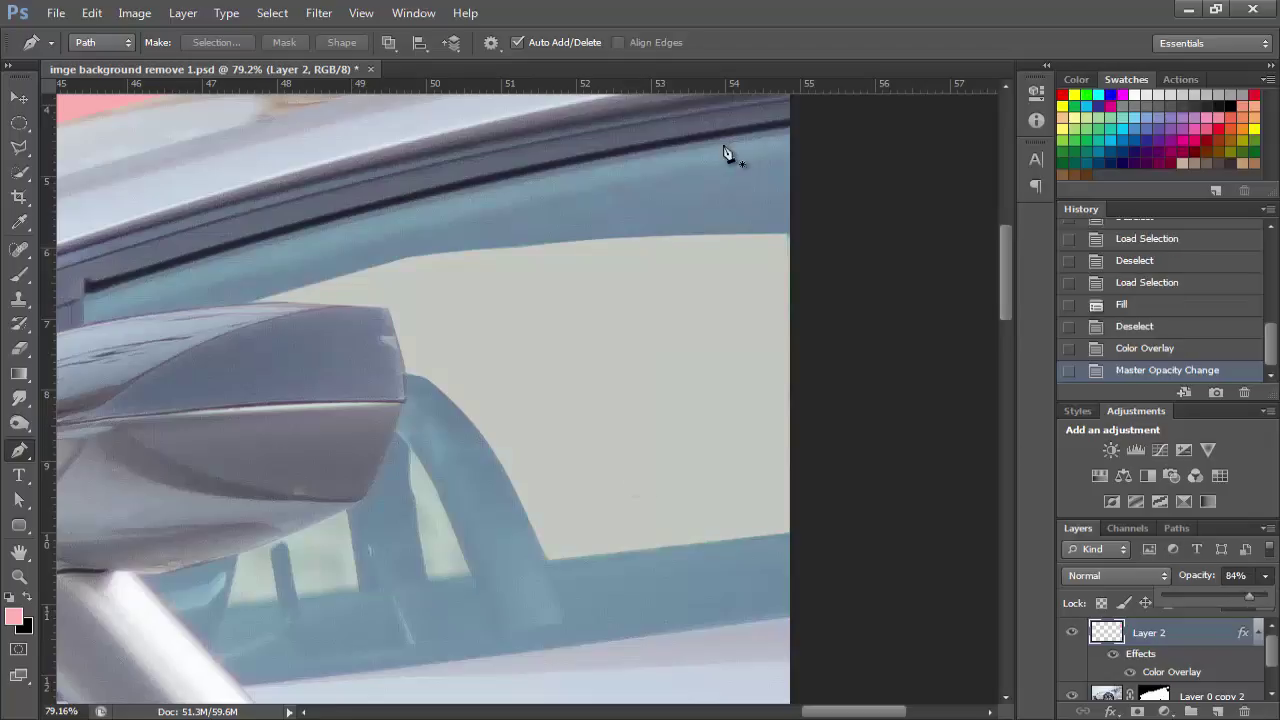
key(z)
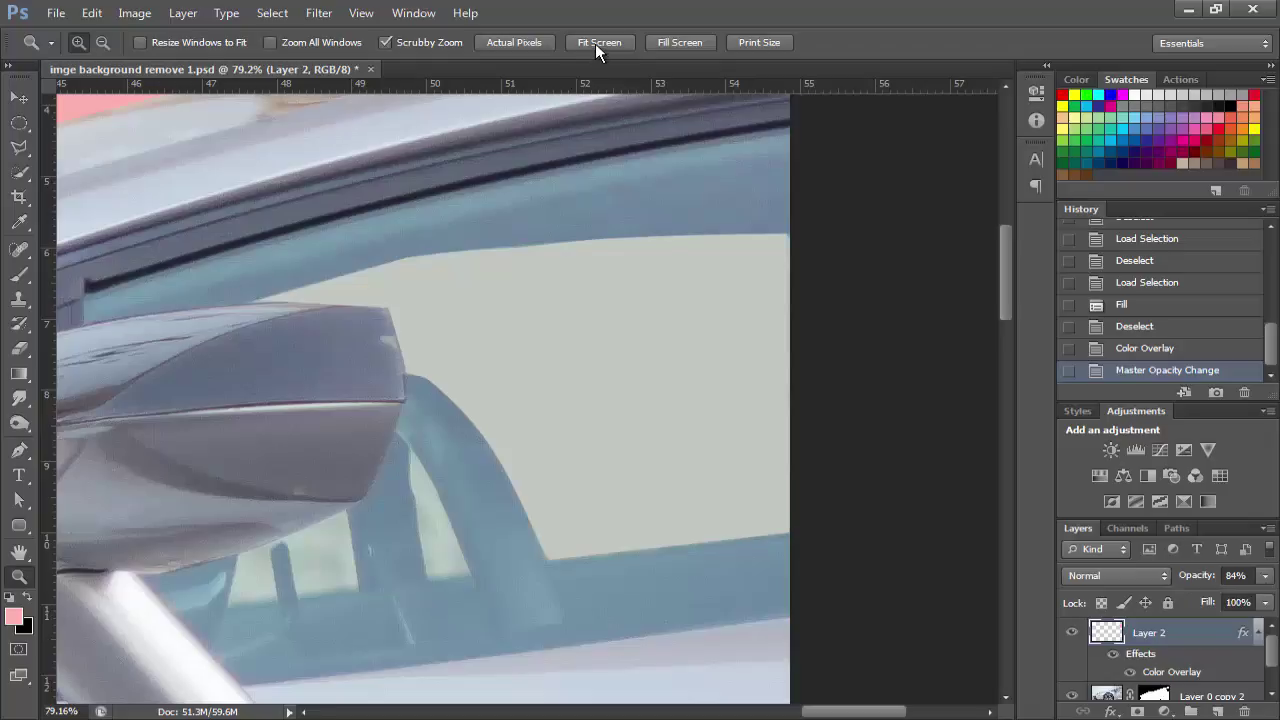
click(595, 43)
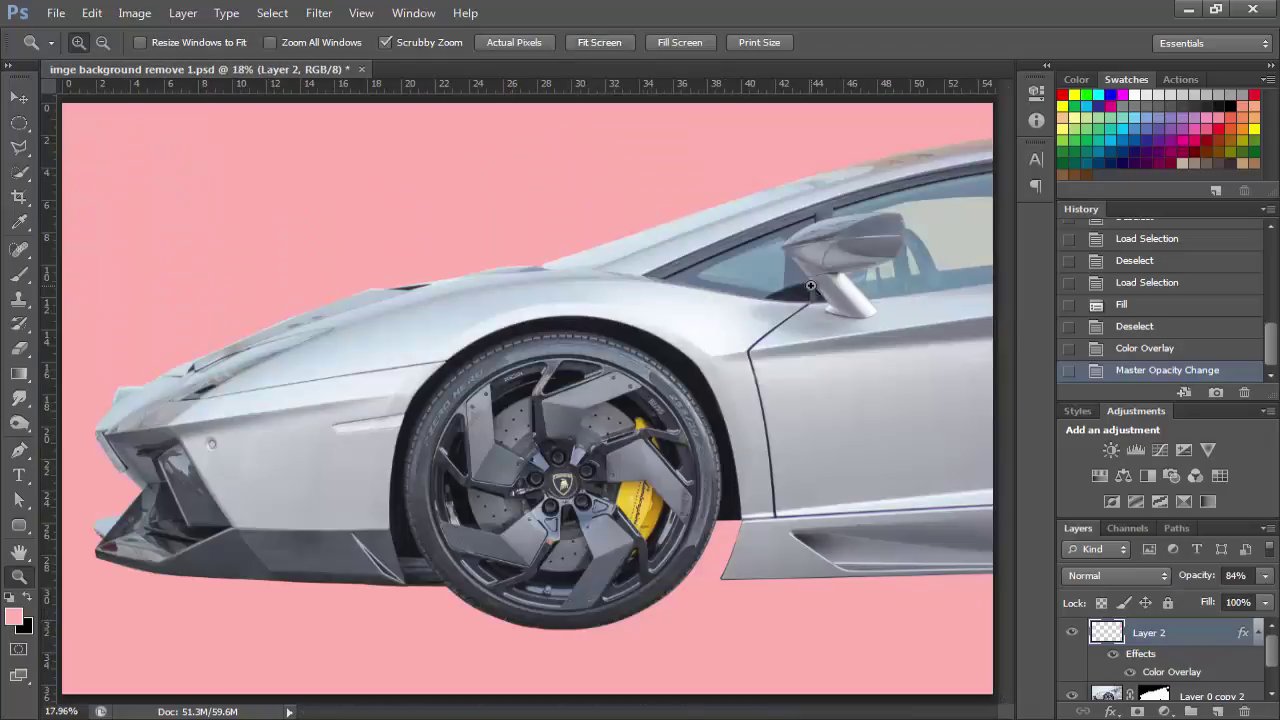
key(v)
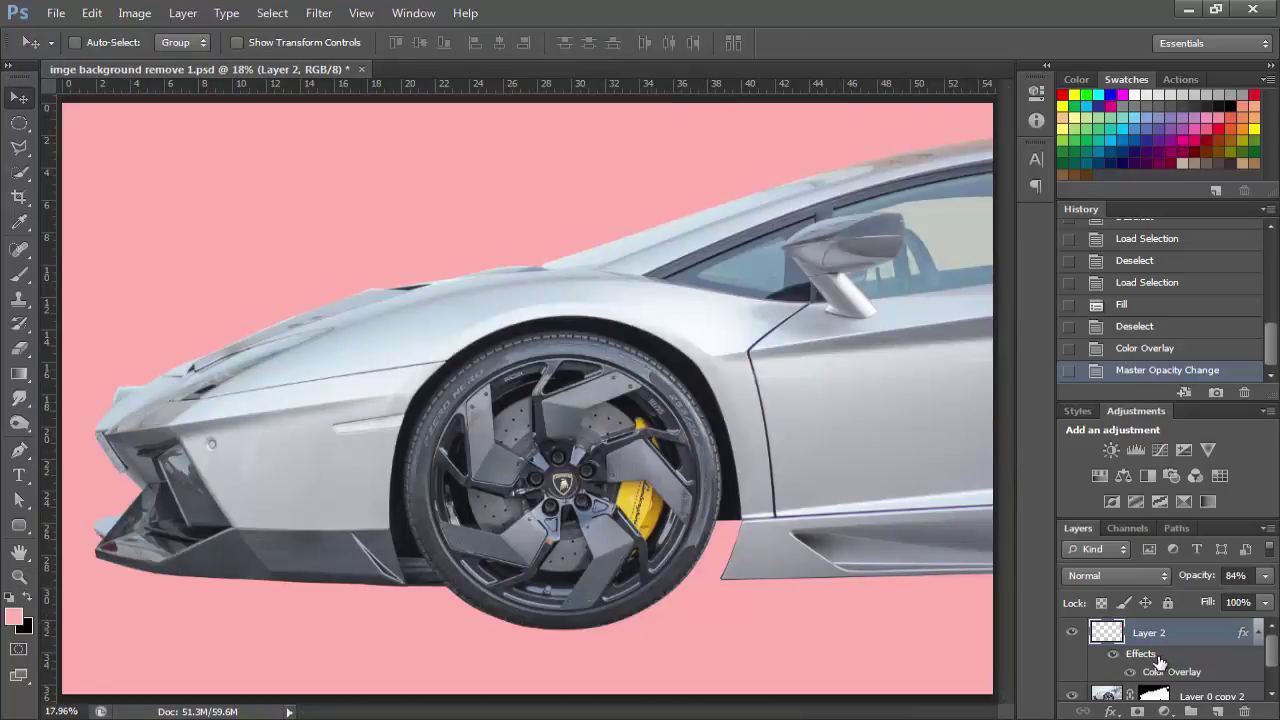
scroll(1158, 662, down, 2)
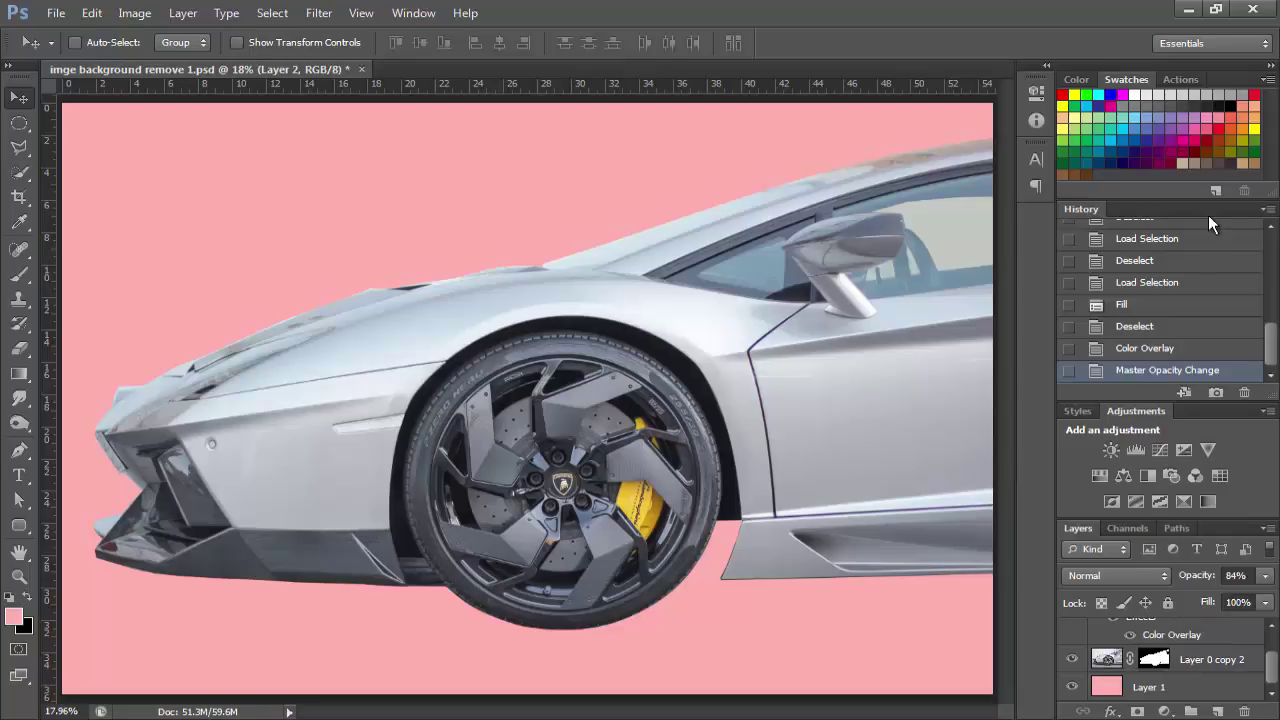
drag(1198, 220, 680, 260)
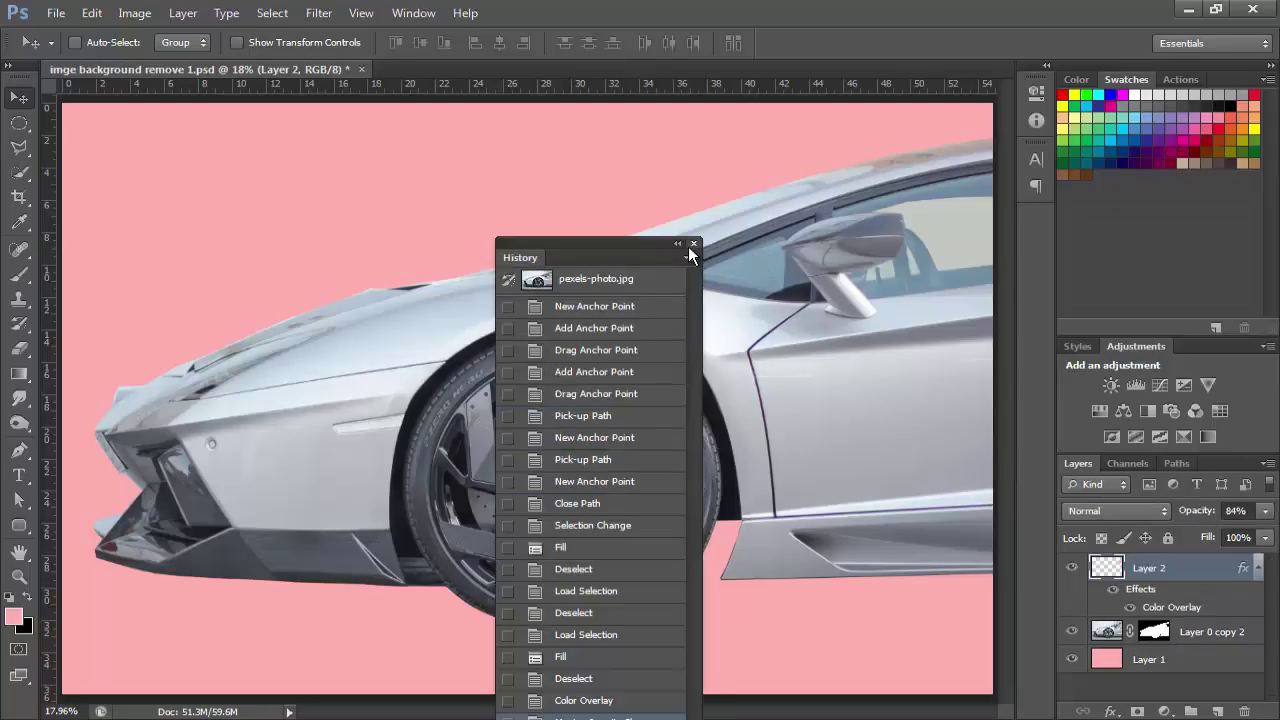
click(690, 247)
click(1190, 659)
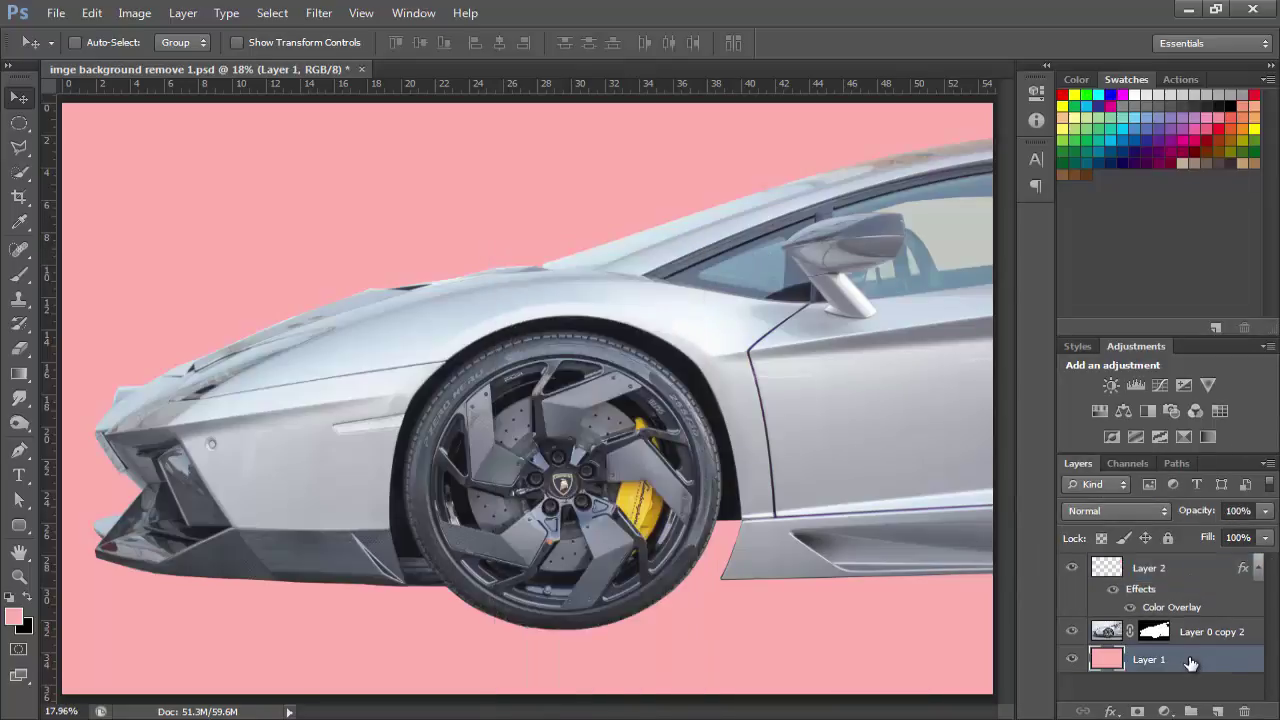
Add a Gradient Overlay to Layer 1 and preview gold and red-purple gradient presets.
double_click(1206, 662)
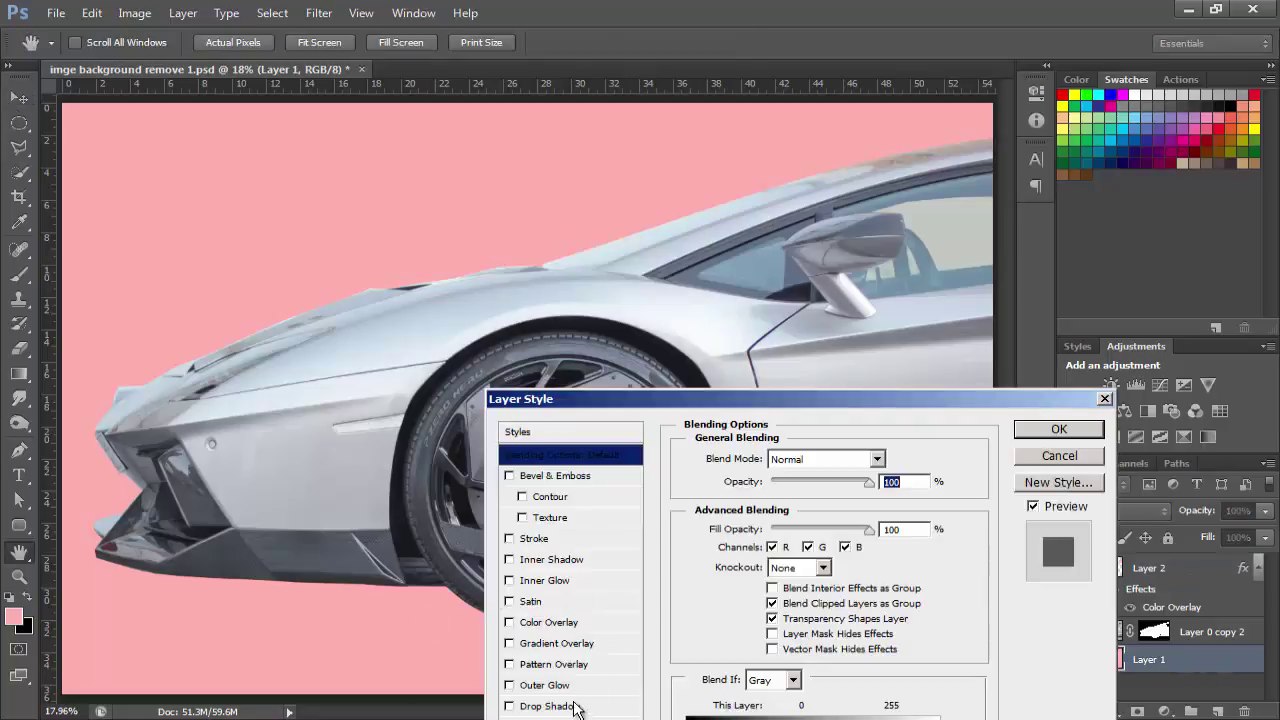
click(557, 646)
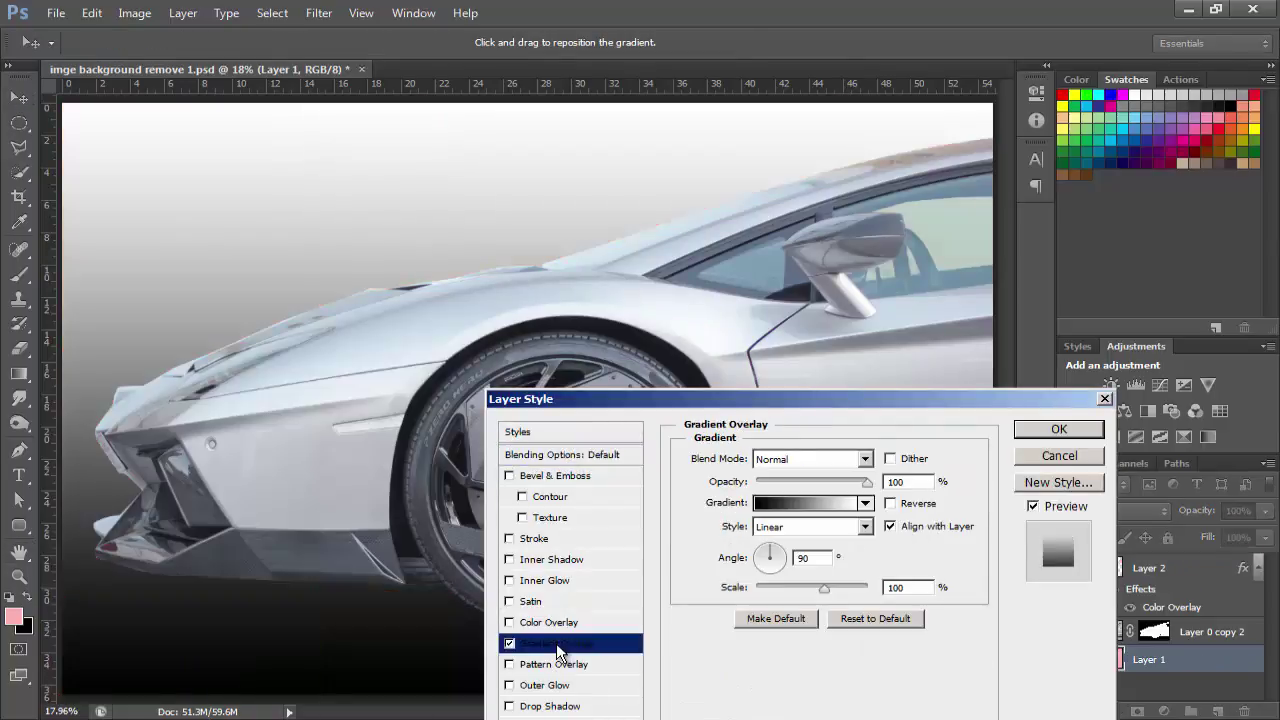
click(766, 504)
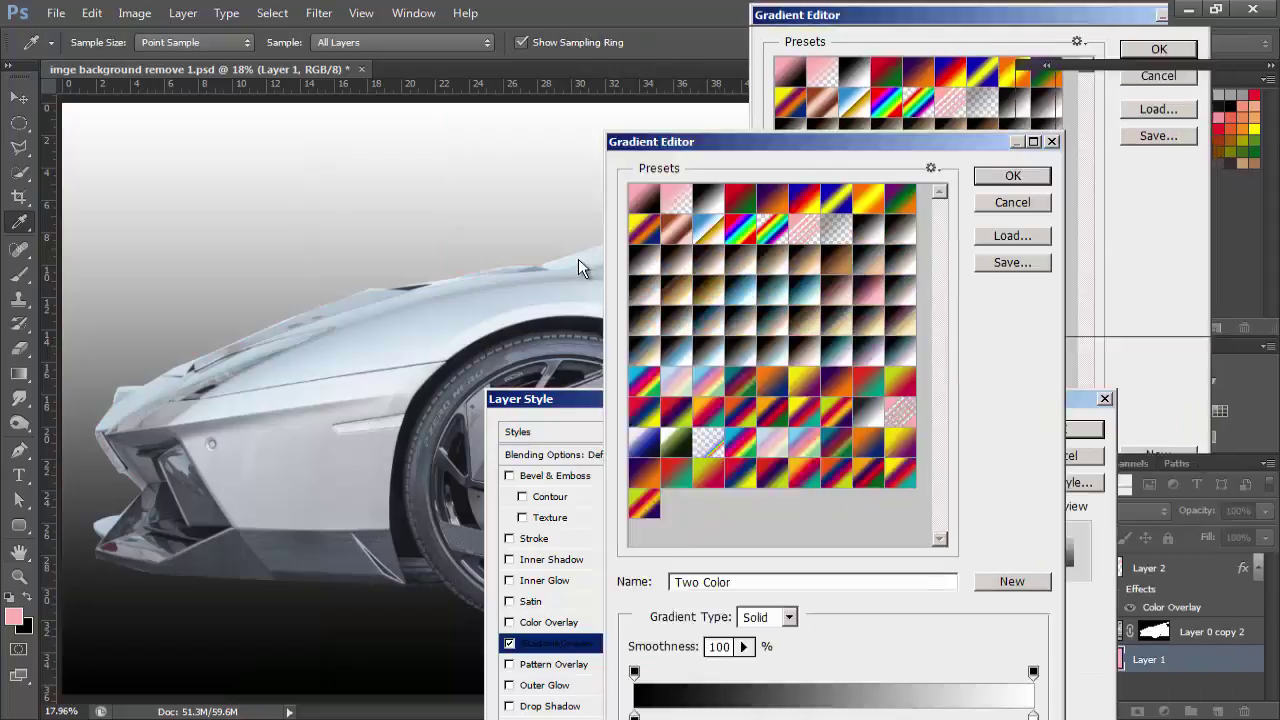
drag(851, 28, 428, 373)
click(446, 514)
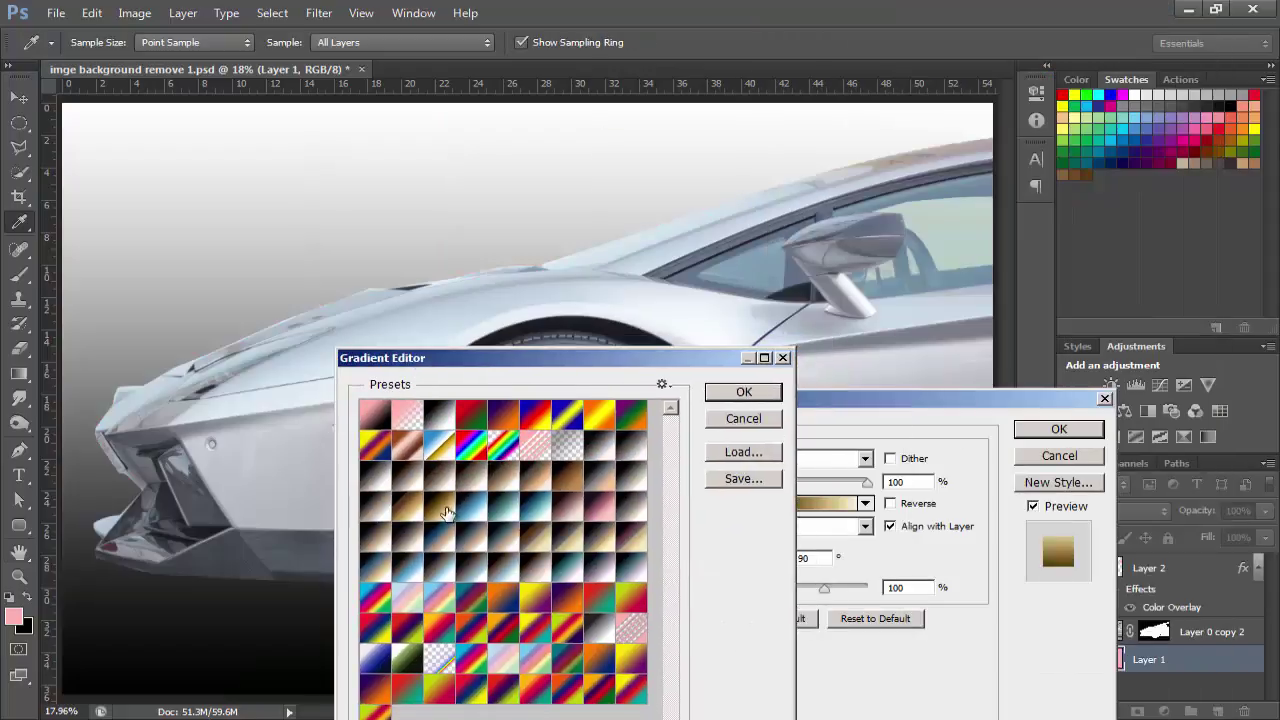
click(486, 513)
click(508, 611)
click(537, 647)
click(537, 690)
Preview more multicolour gradient presets, then close the editor and switch the overlay off.
click(502, 708)
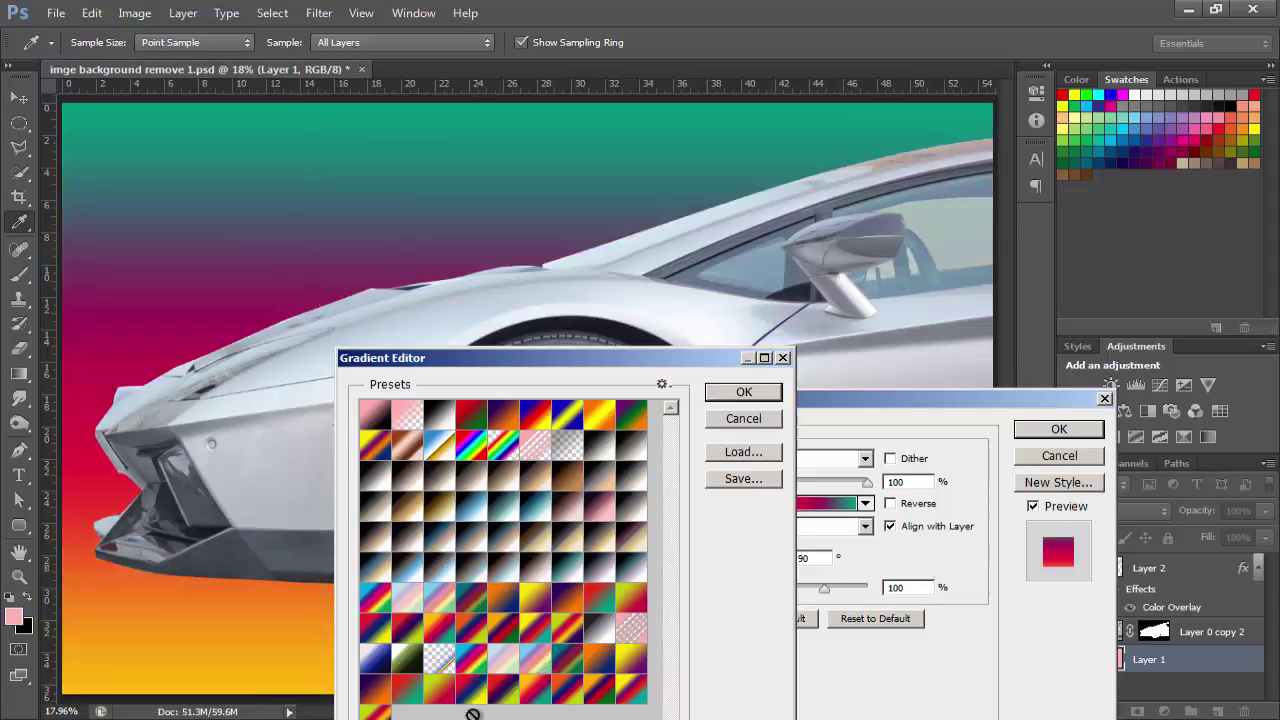
click(420, 690)
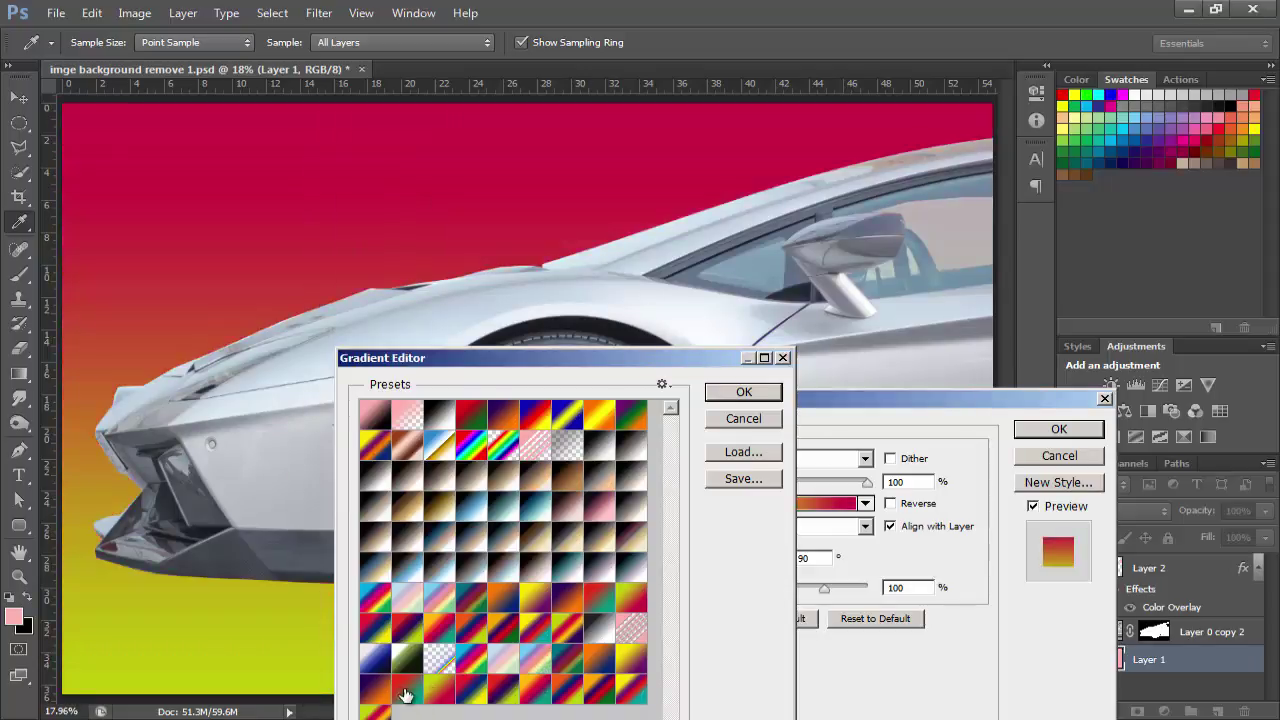
click(366, 694)
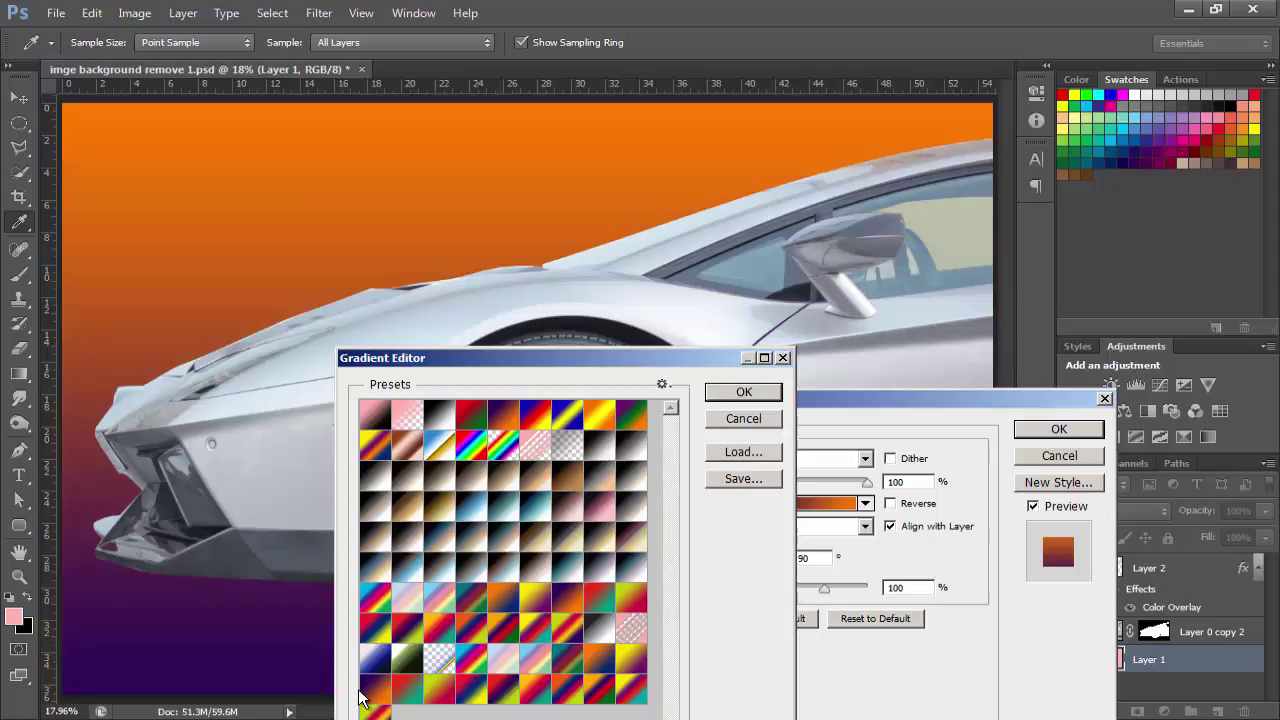
click(374, 706)
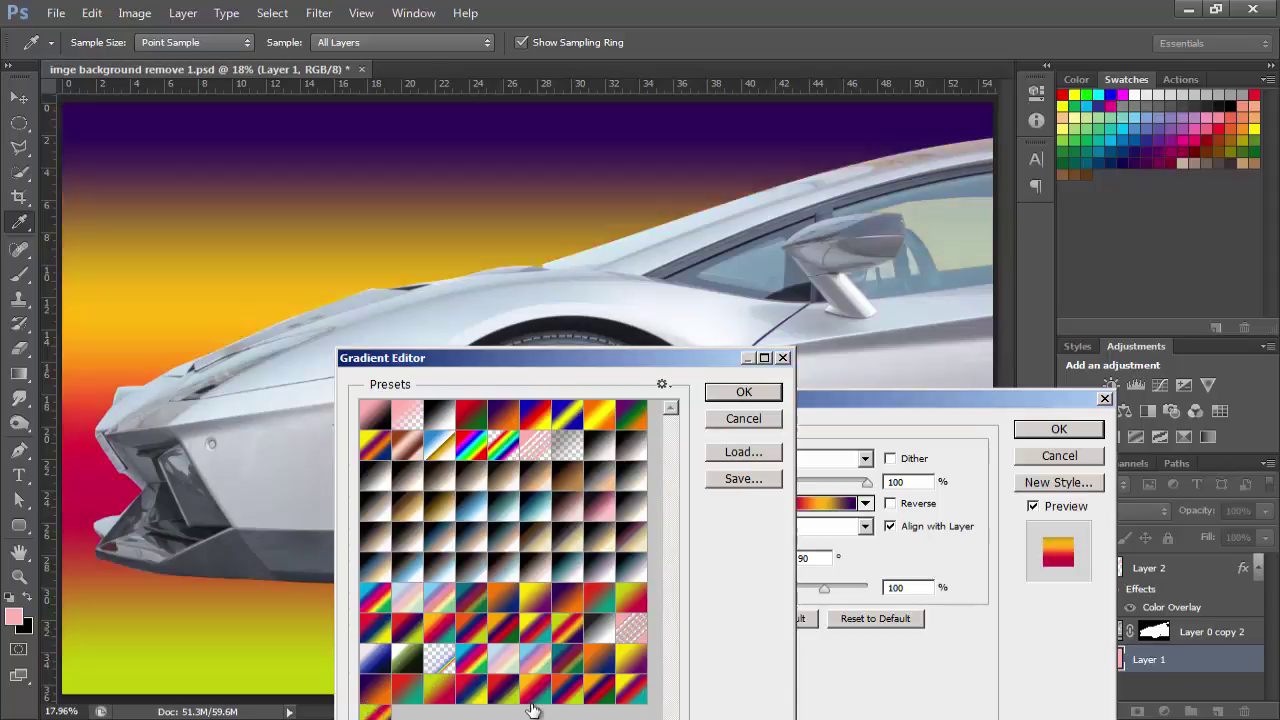
click(535, 692)
click(599, 688)
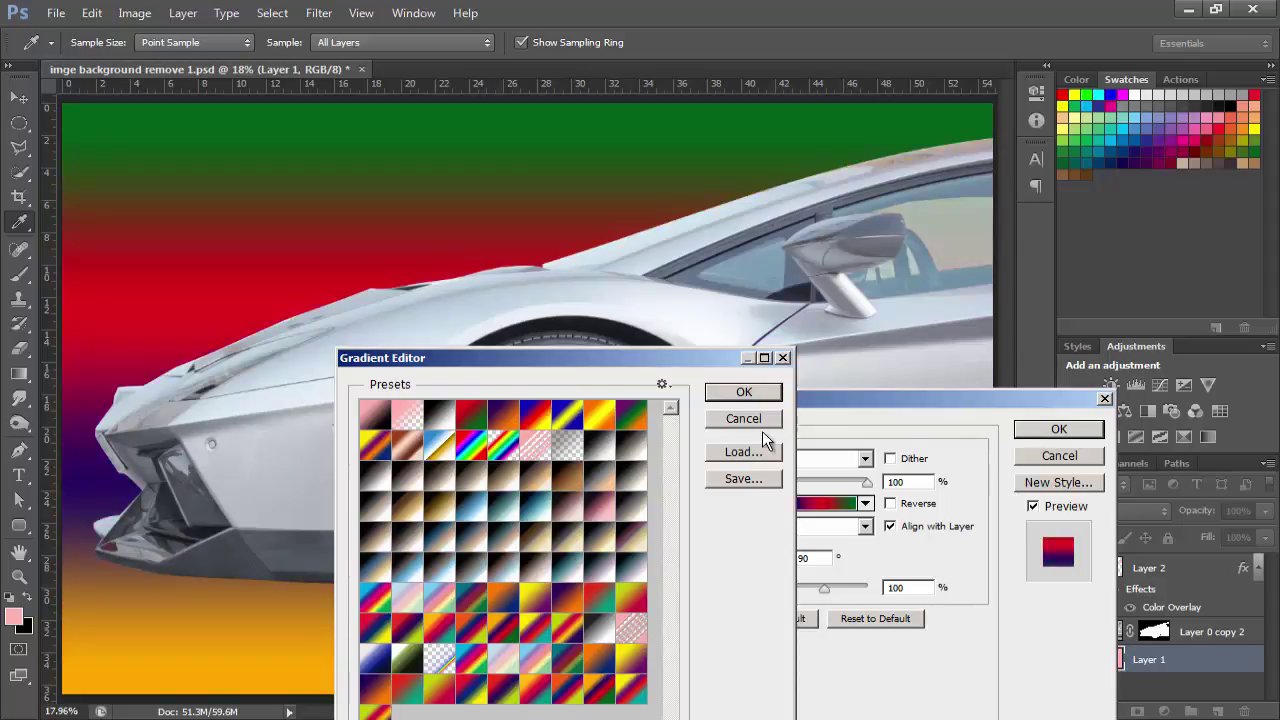
click(743, 393)
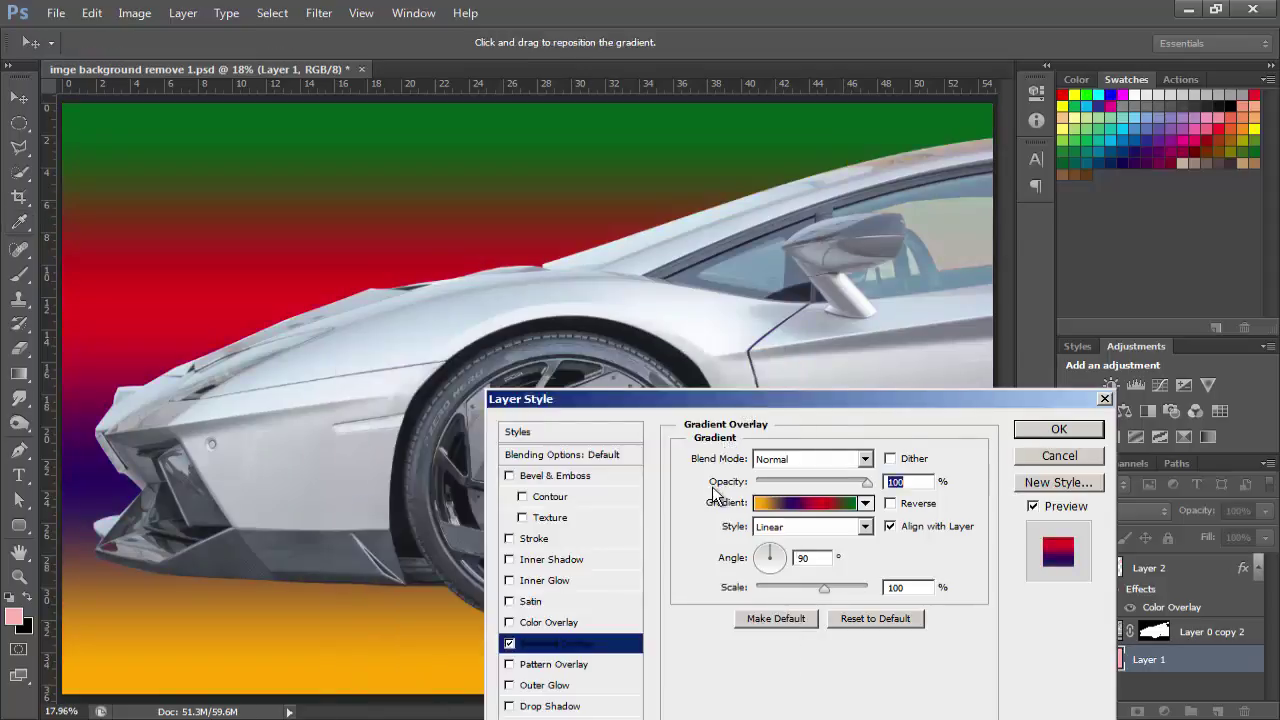
click(509, 643)
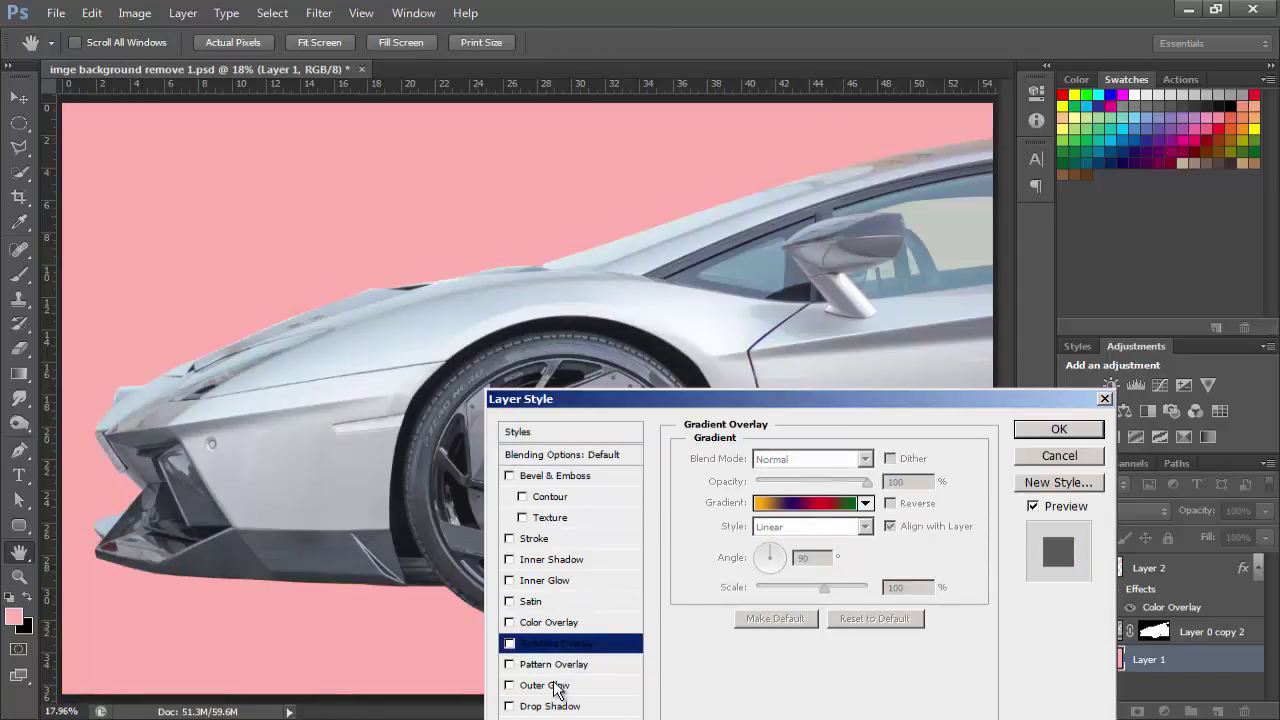
Preview light grey and coarse grey Pattern Overlays on the background, then cancel the layer style.
click(557, 666)
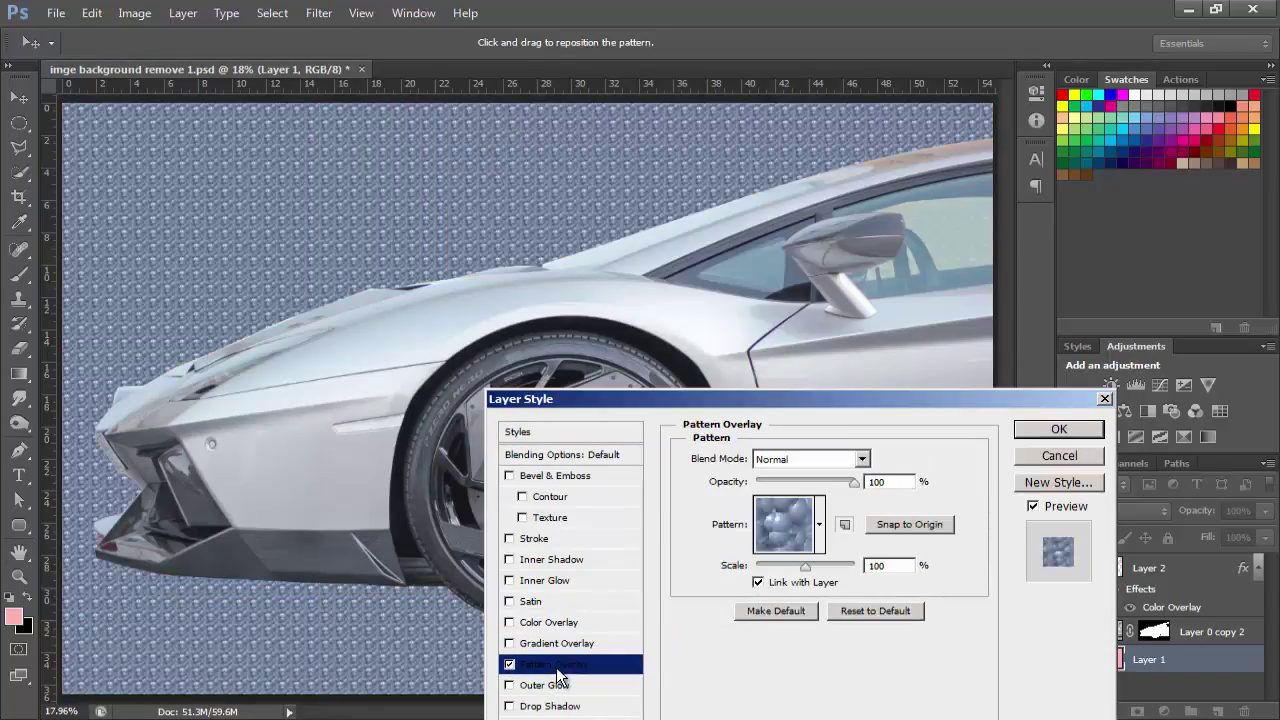
click(788, 538)
click(756, 612)
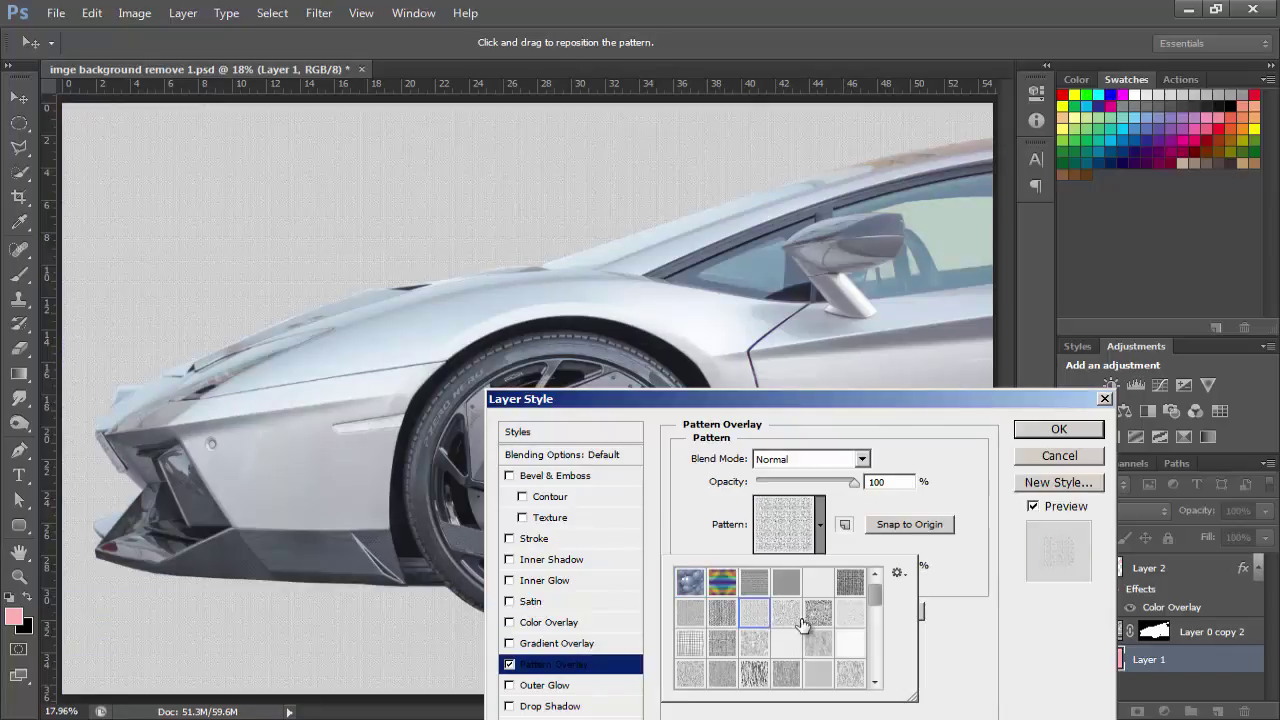
click(780, 675)
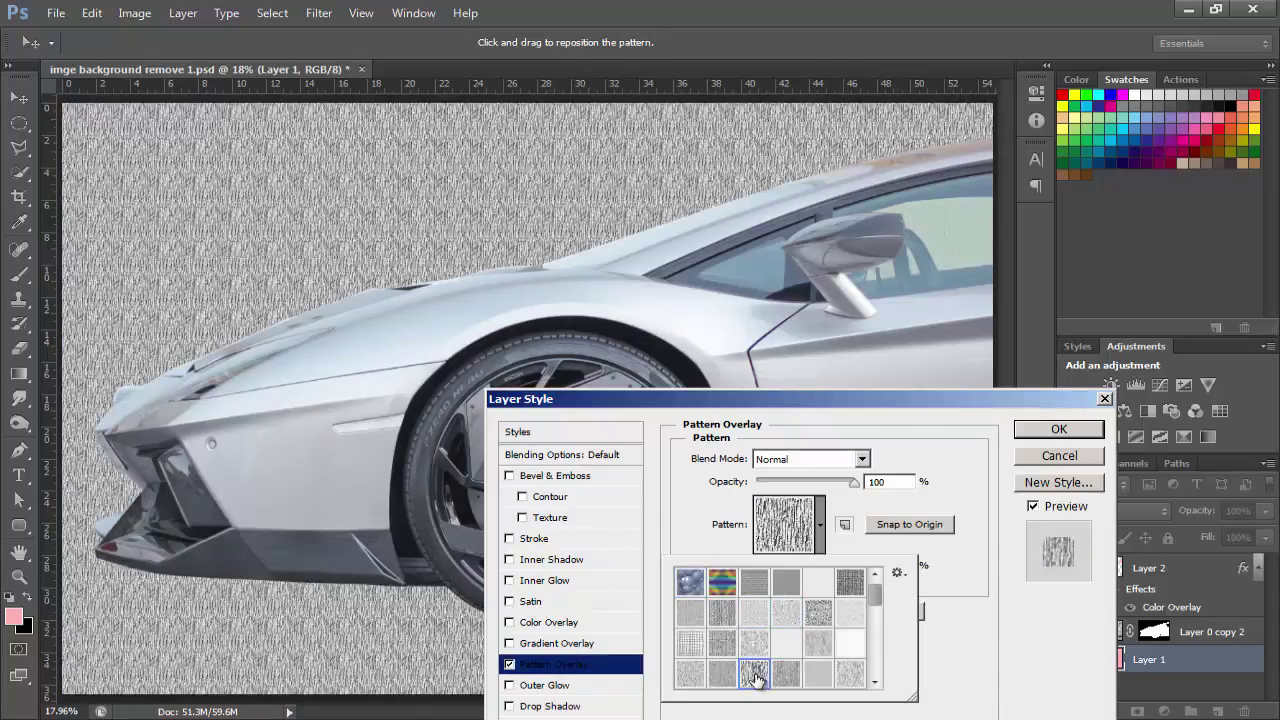
key(Escape)
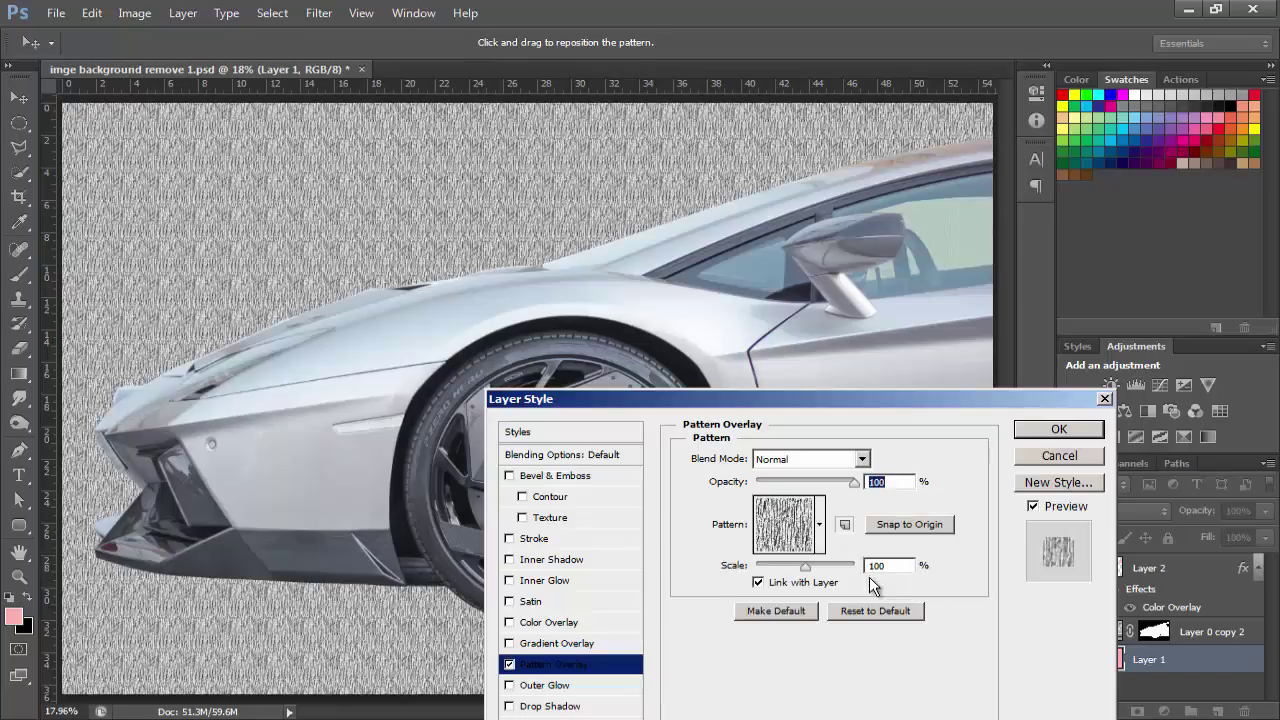
key(Escape)
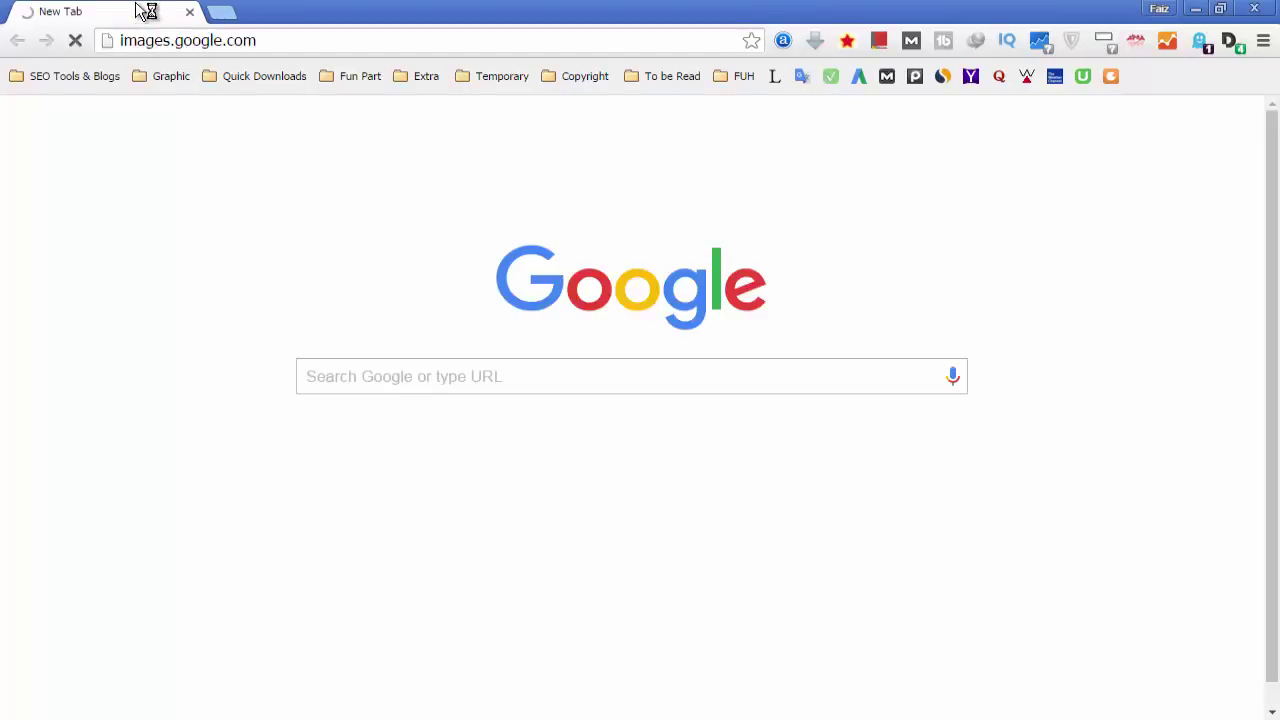
Browse the 'park' image results and open the full-size surrey.ca Hawthorne Park photo to save as HawthornePark.jpg.
click(497, 385)
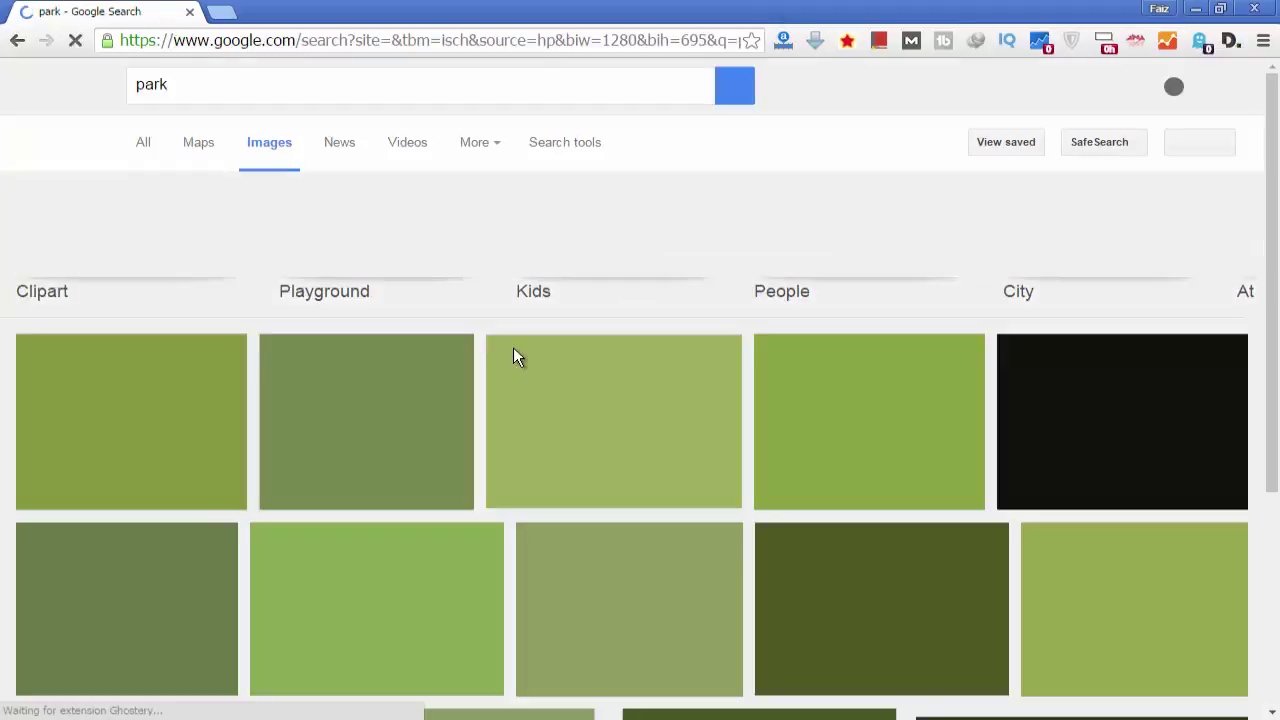
scroll(346, 540, down, 1)
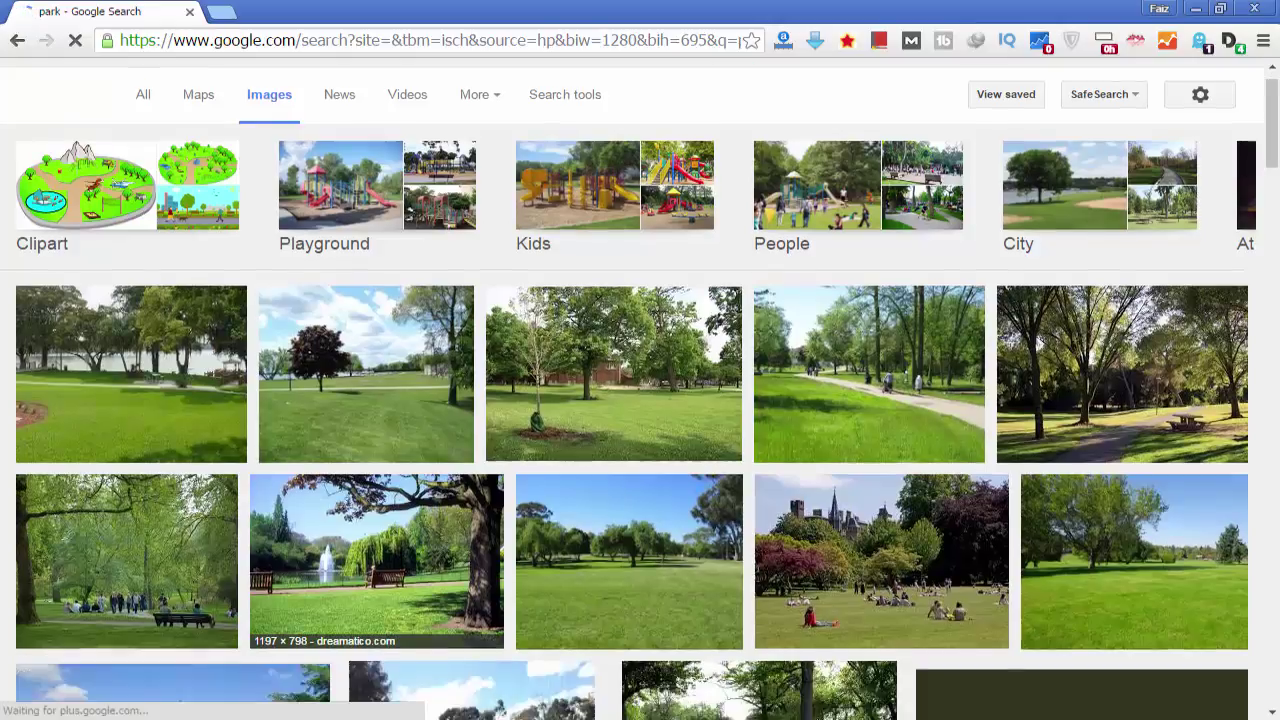
click(150, 719)
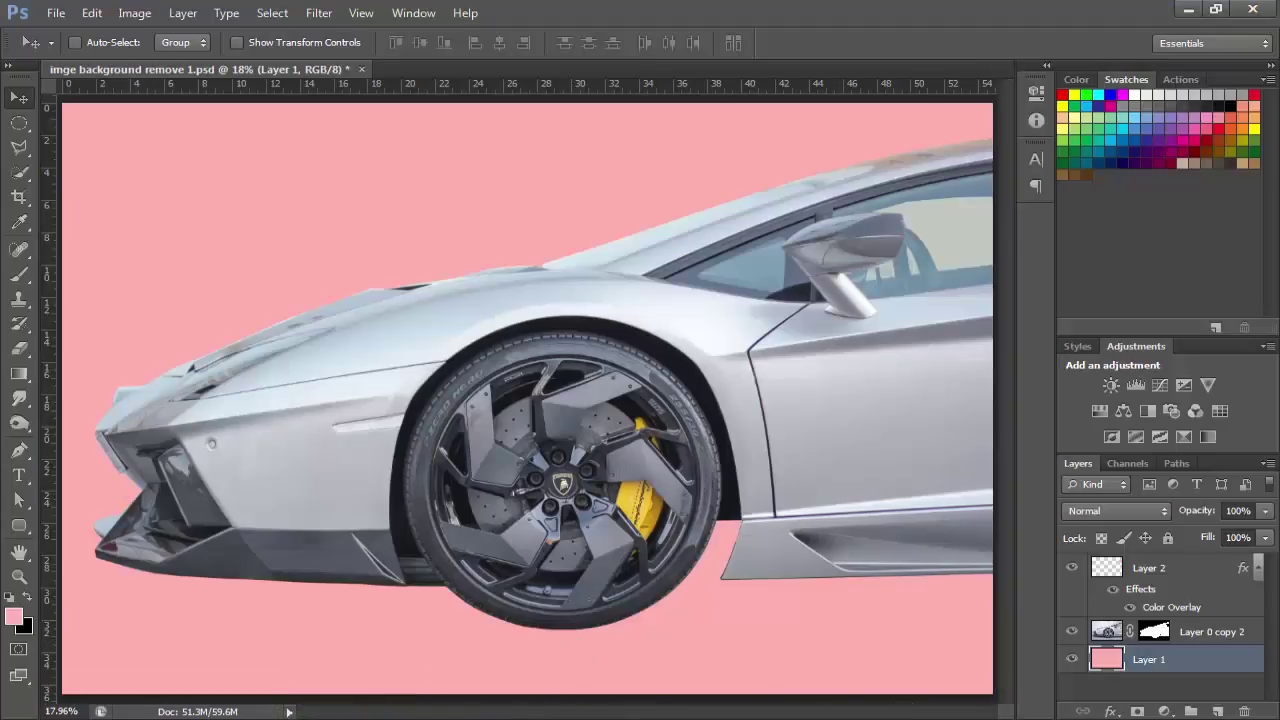
click(174, 716)
scroll(445, 494, down, 2)
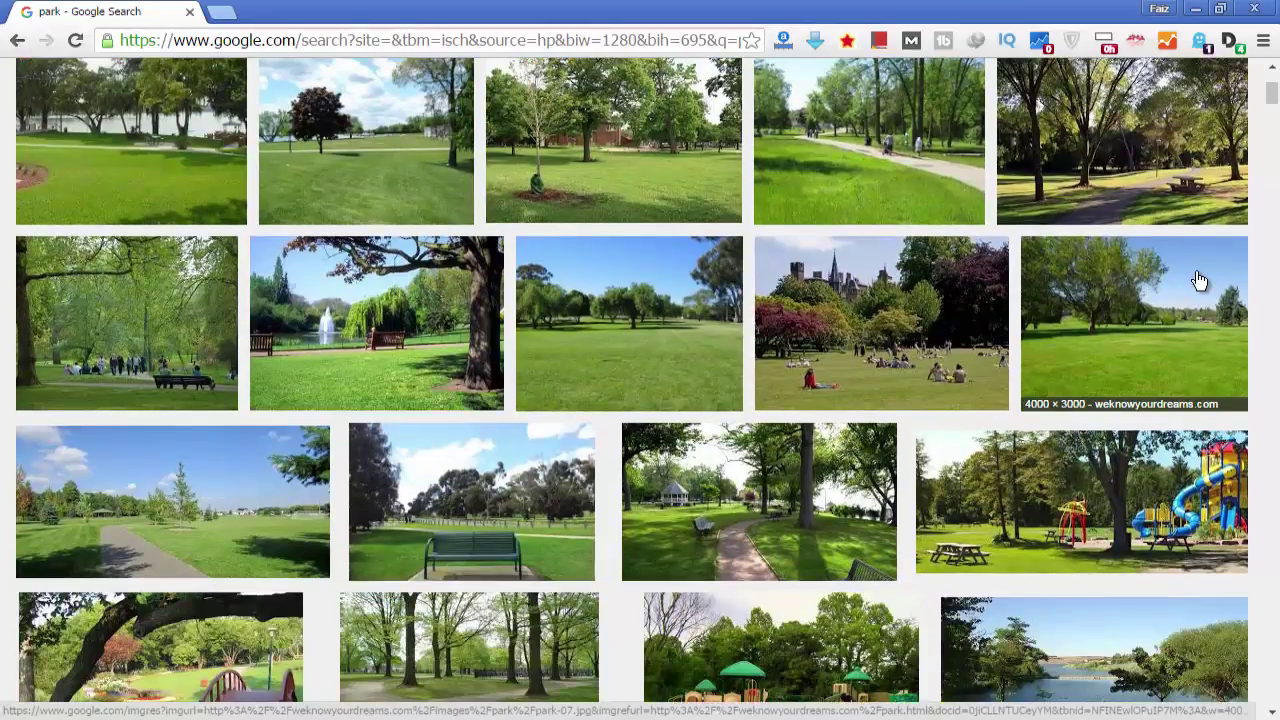
scroll(1199, 280, down, 2)
scroll(1199, 280, down, 1)
scroll(1199, 280, down, 1)
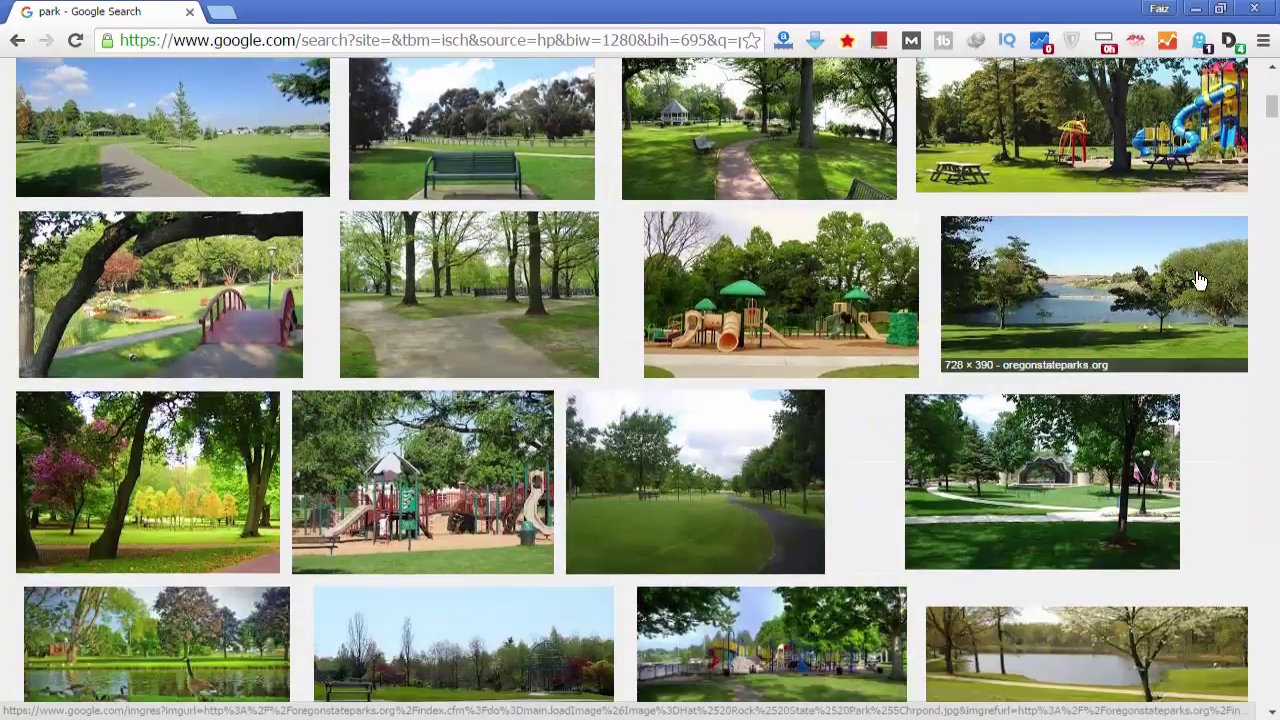
scroll(1199, 280, down, 2)
scroll(1199, 280, down, 2)
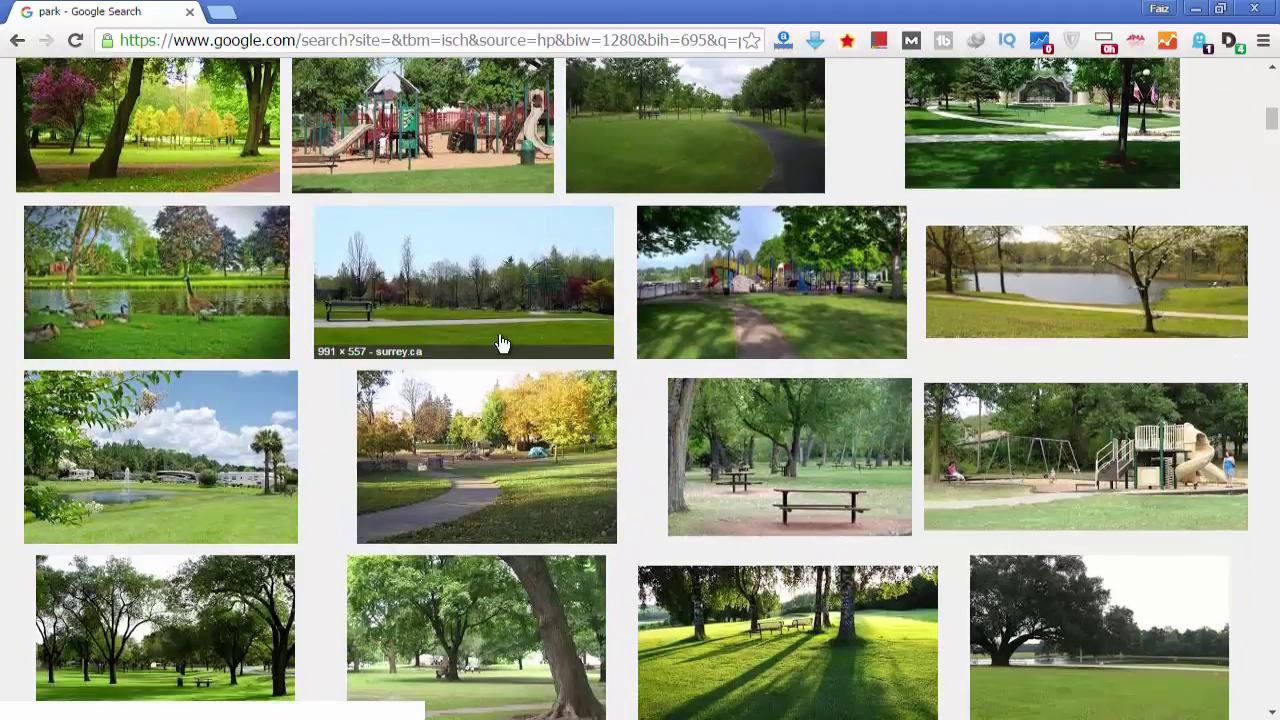
click(507, 305)
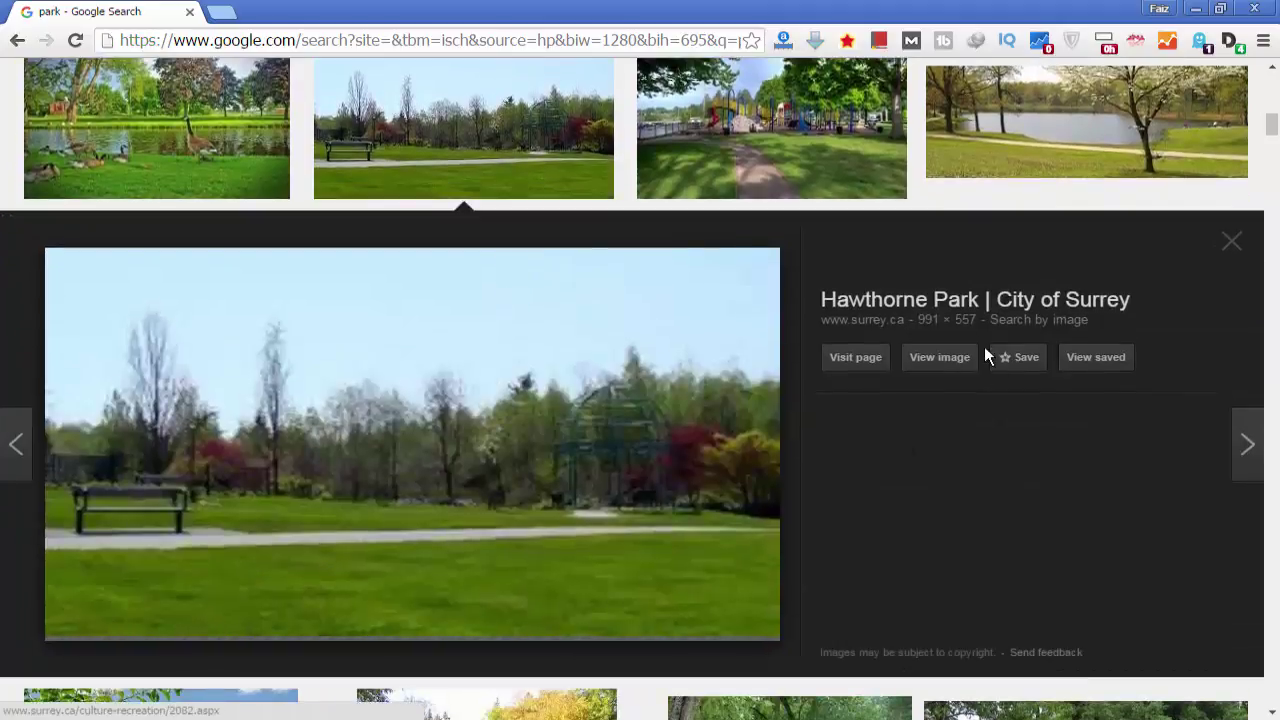
click(972, 357)
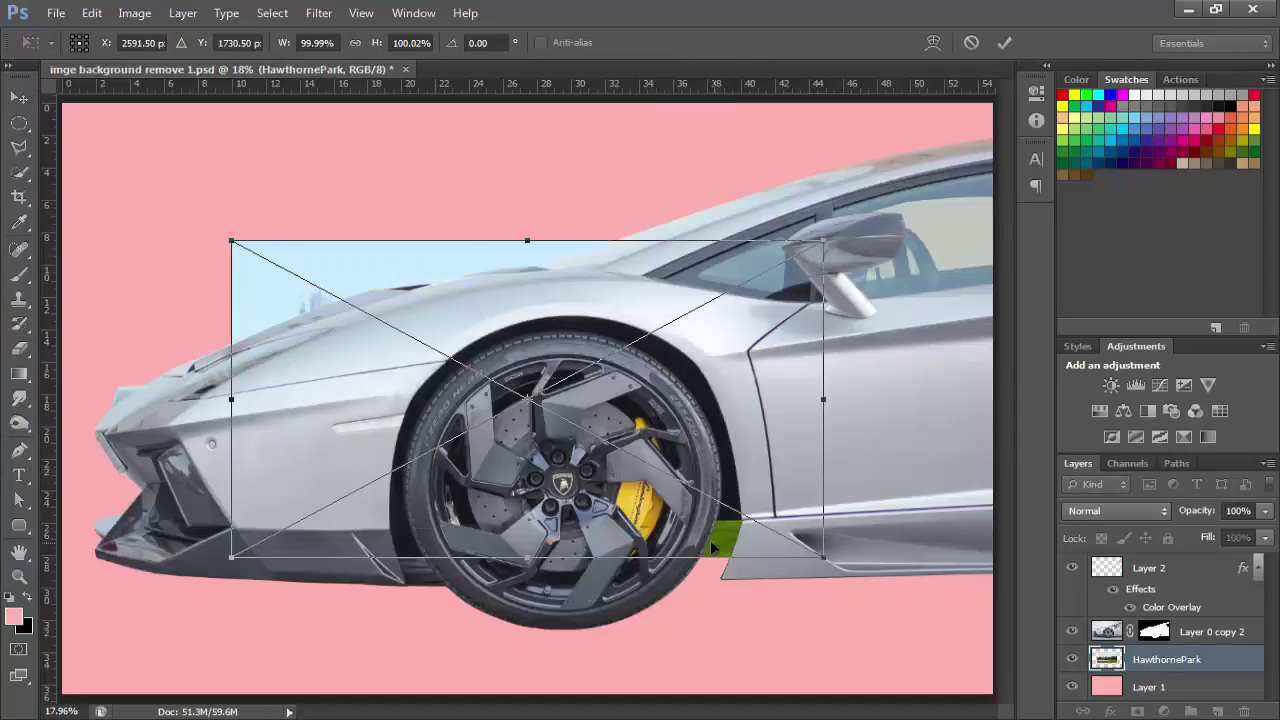
Scale the HawthornePark layer up about 194% to fill the canvas and reposition it behind the car.
drag(822, 565, 1114, 718)
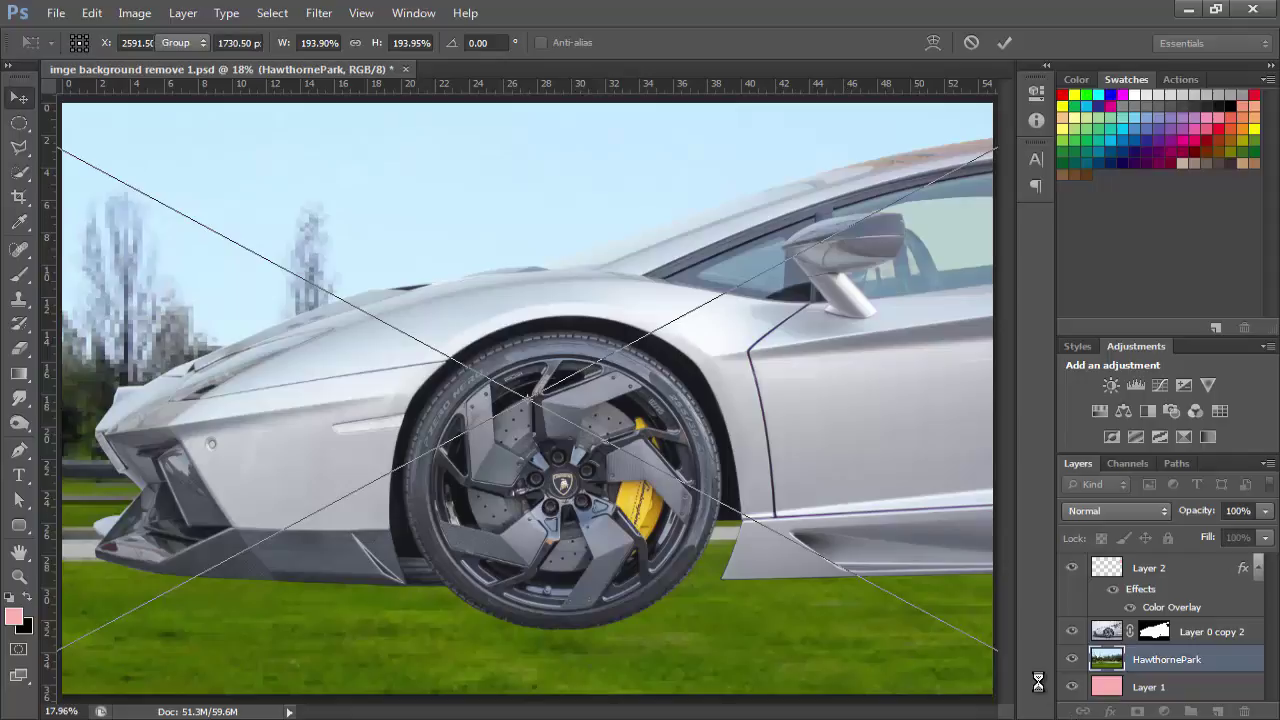
key(Return)
mouse_move(421, 600)
mouse_down()
mouse_move(664, 560)
mouse_move(850, 574)
mouse_move(927, 541)
mouse_move(903, 556)
mouse_move(353, 596)
mouse_up()
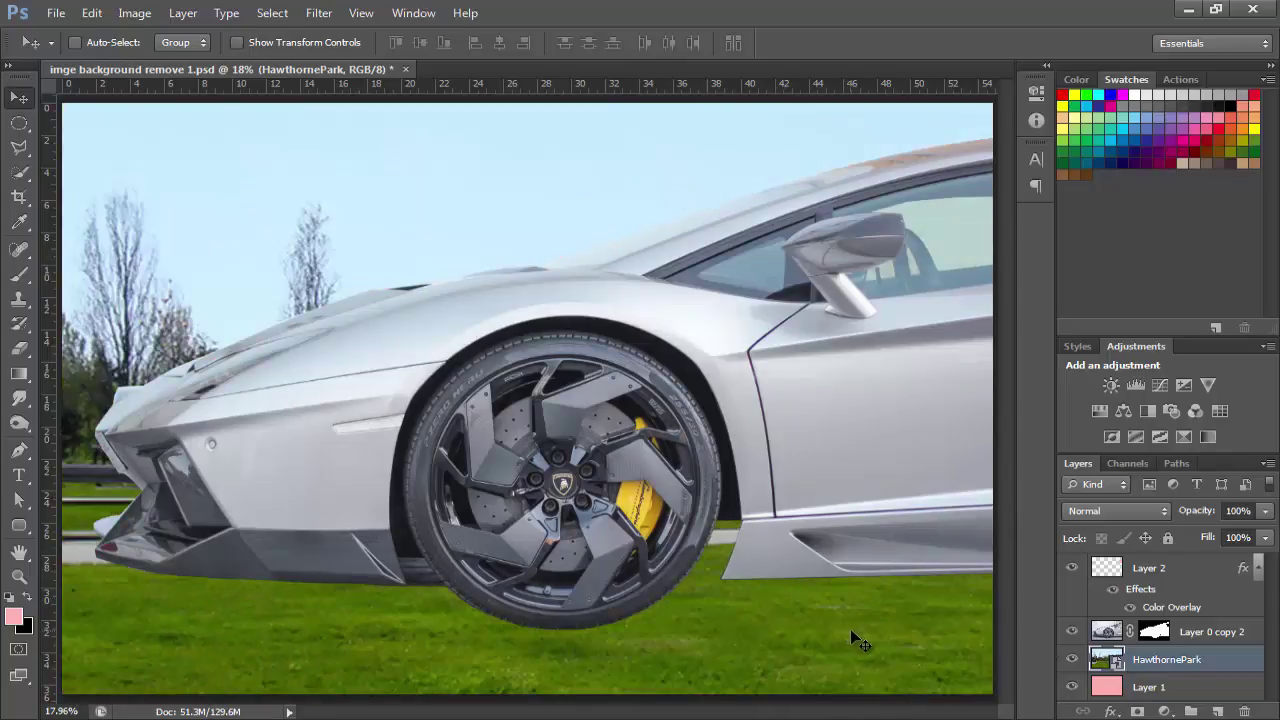
click(1210, 638)
Compare the car with Layer 2's tint on and off, leave it hidden, and zoom into the window.
shift+click(1201, 575)
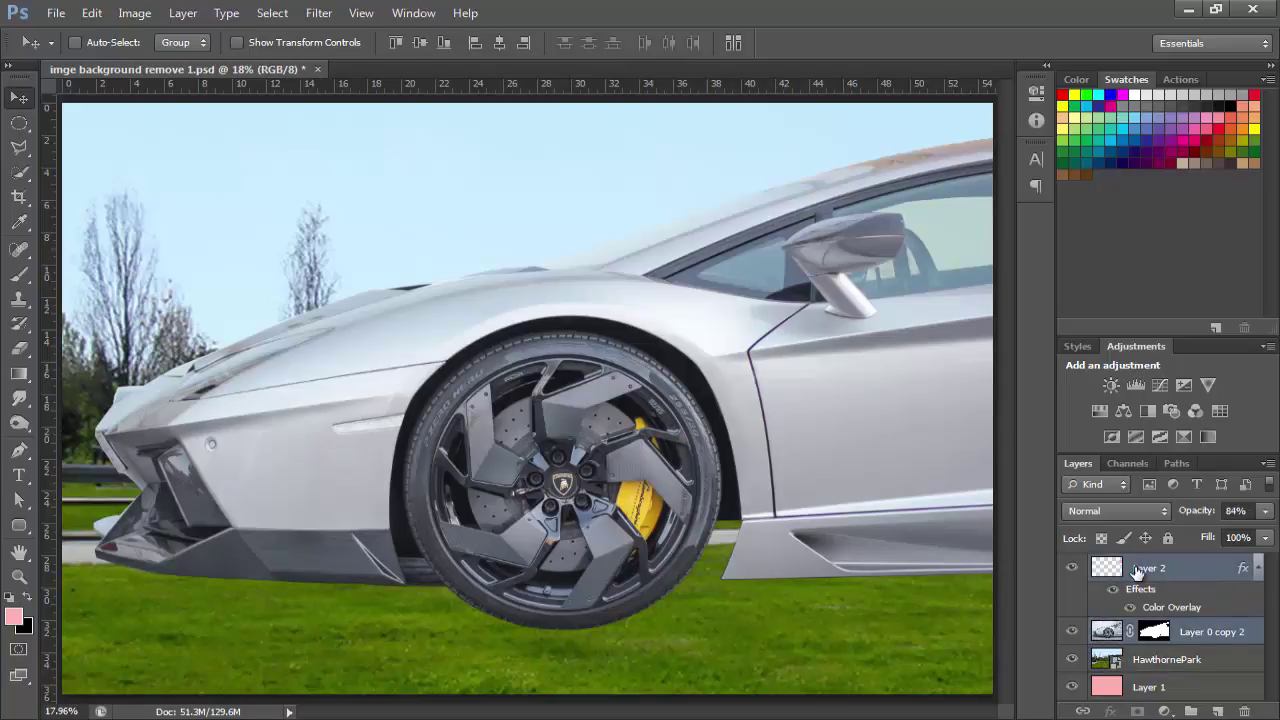
click(1074, 568)
click(1074, 568)
click(1075, 568)
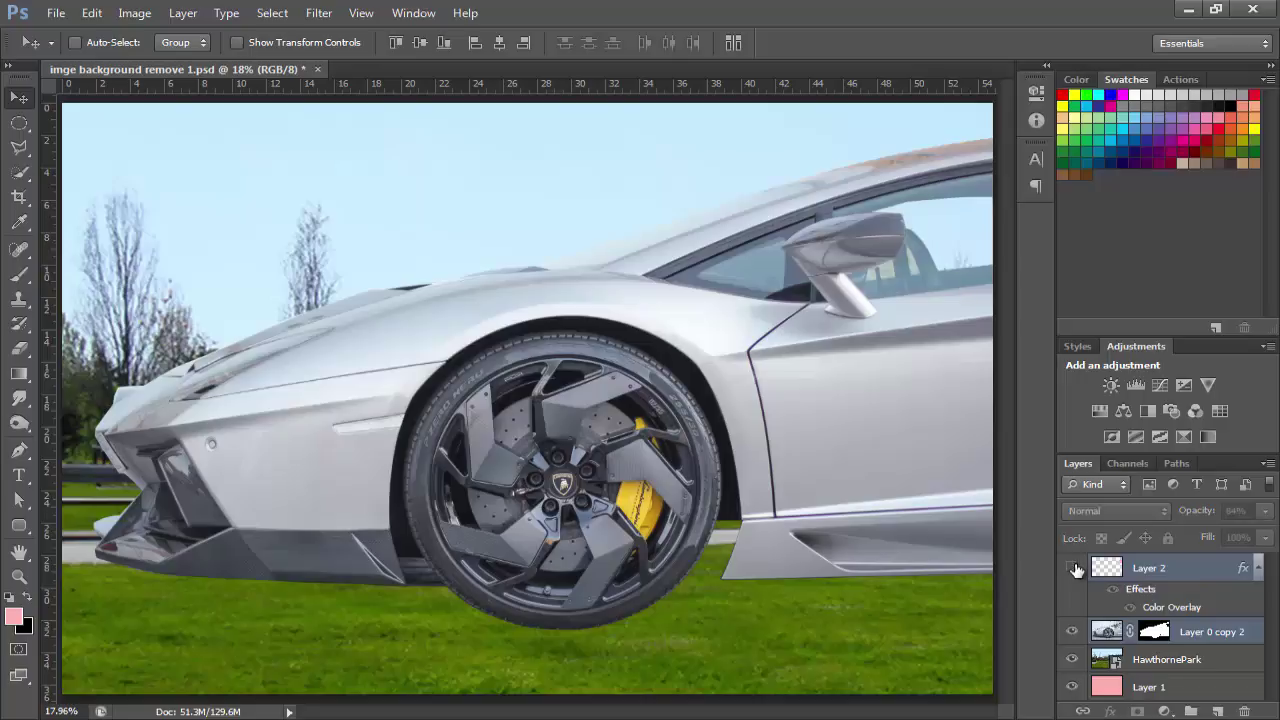
click(1076, 568)
click(1077, 568)
key(z)
mouse_move(886, 129)
mouse_down()
mouse_move(891, 260)
mouse_move(651, 258)
mouse_up()
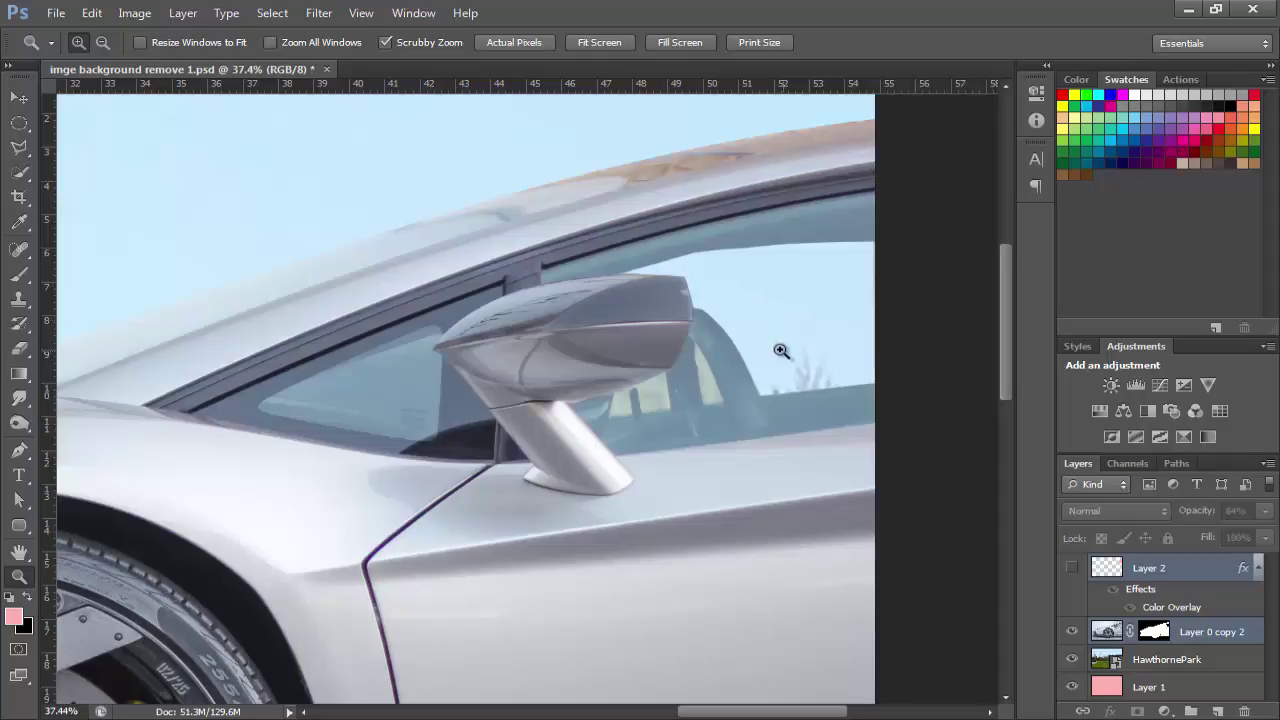
Show Layer 2 again and change its Color Overlay to pale blue-grey a5c6db.
click(1071, 573)
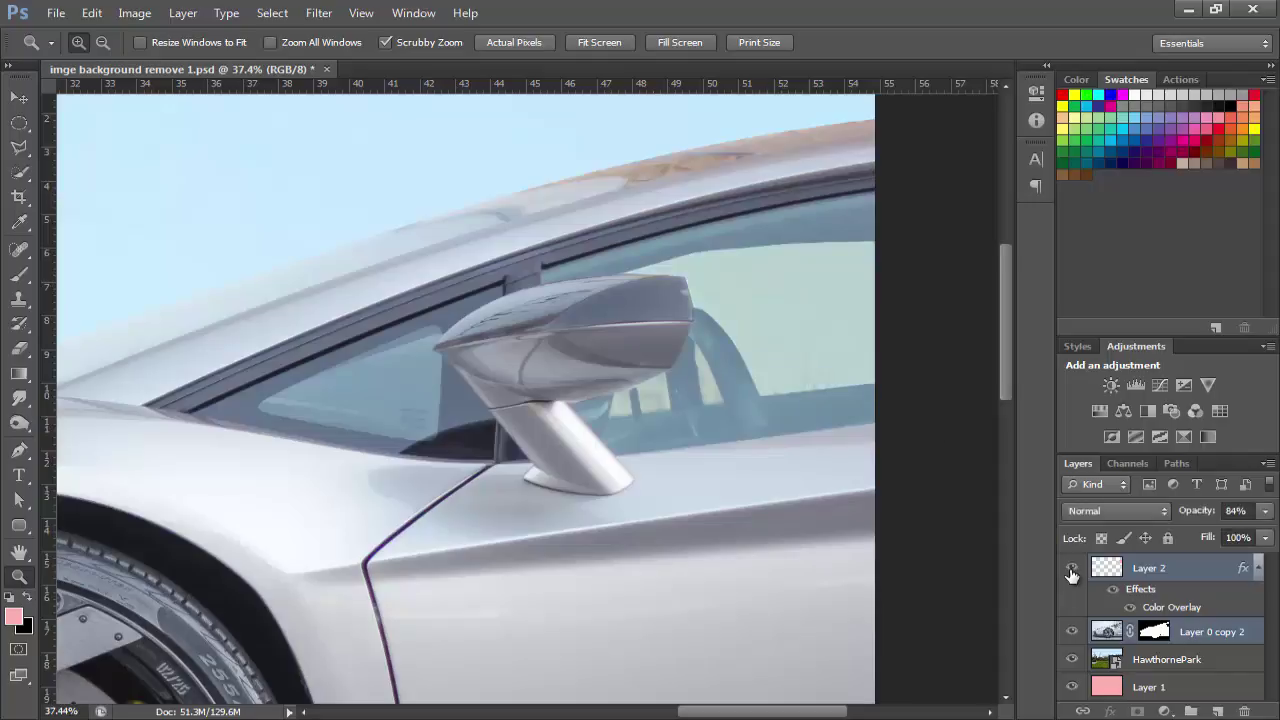
click(1205, 578)
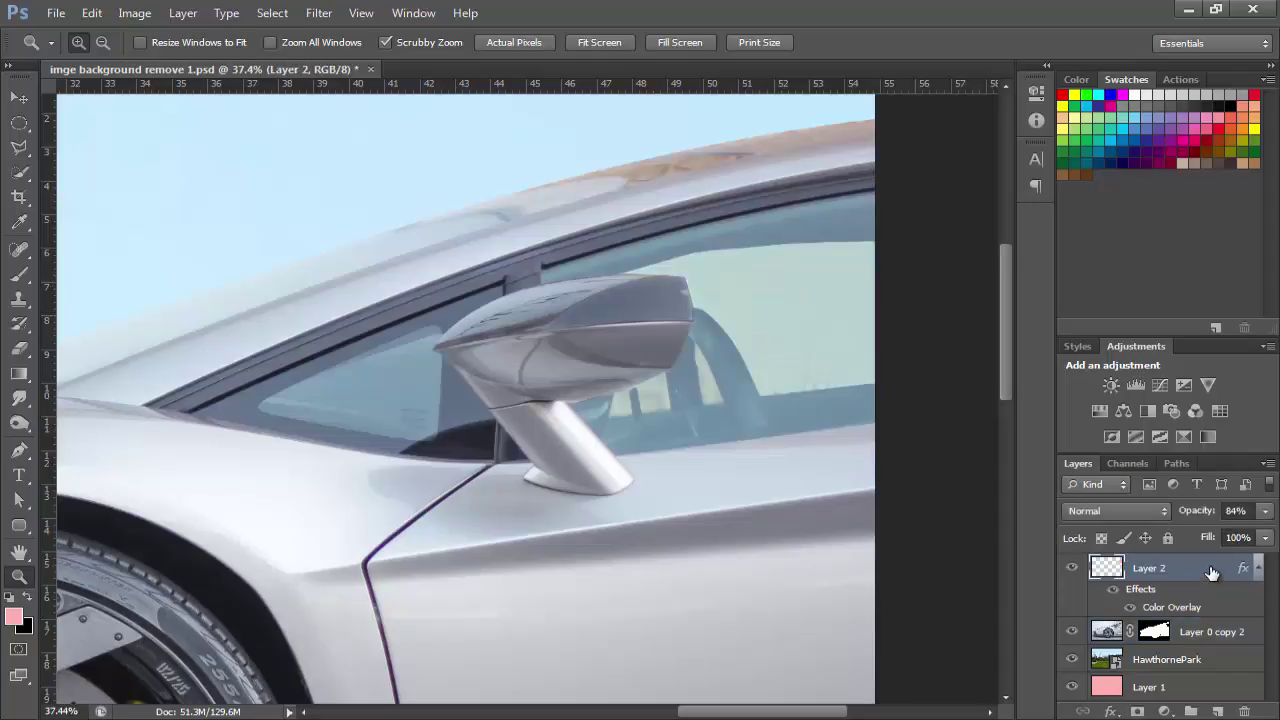
double_click(1211, 572)
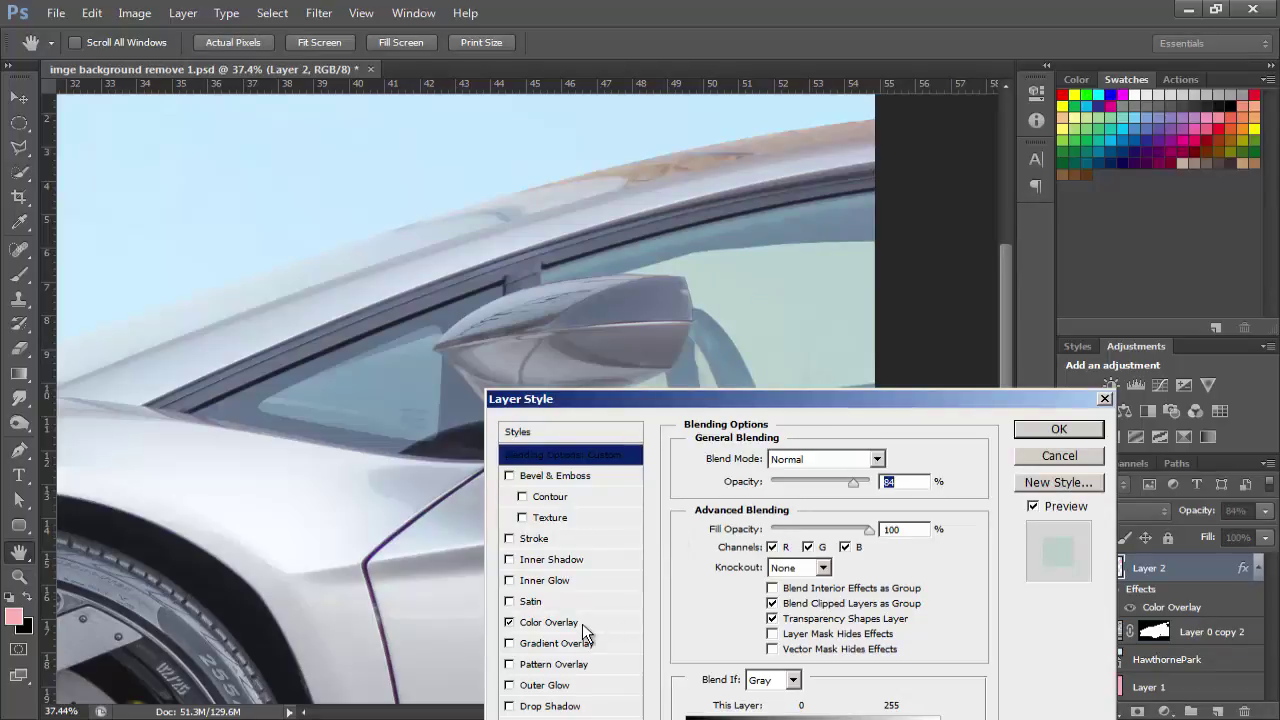
click(584, 624)
click(901, 460)
click(365, 392)
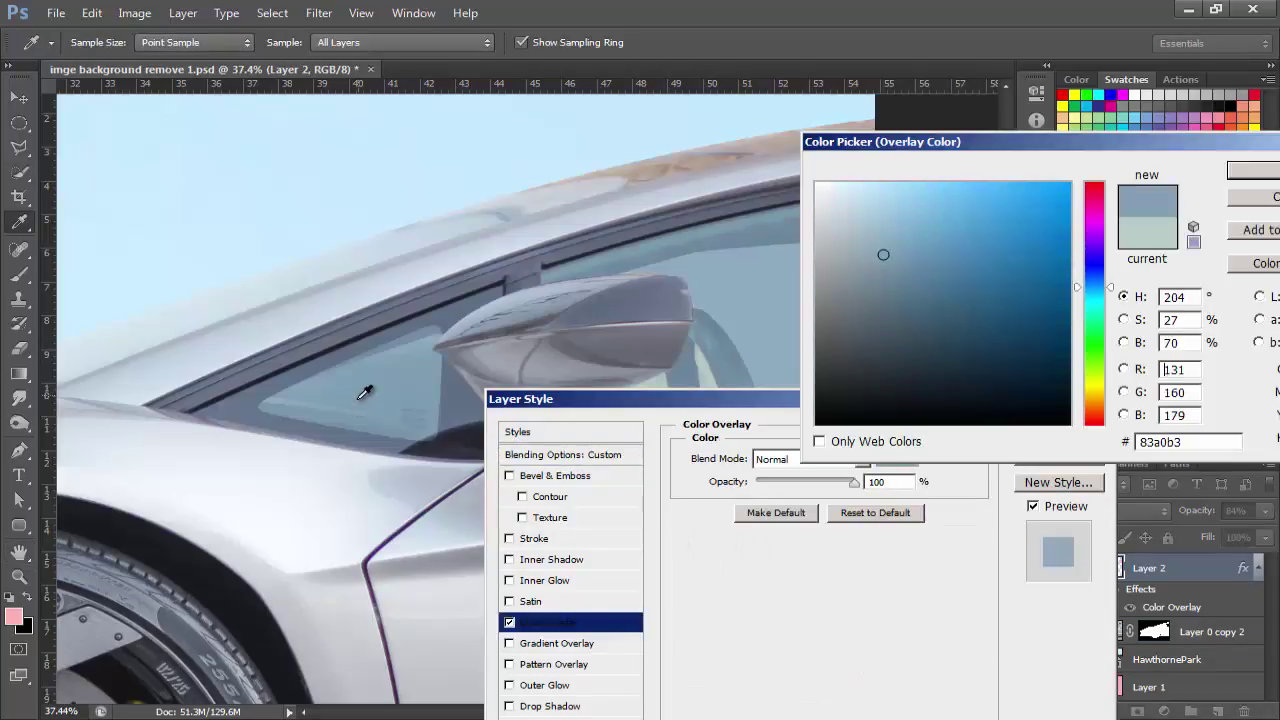
click(878, 216)
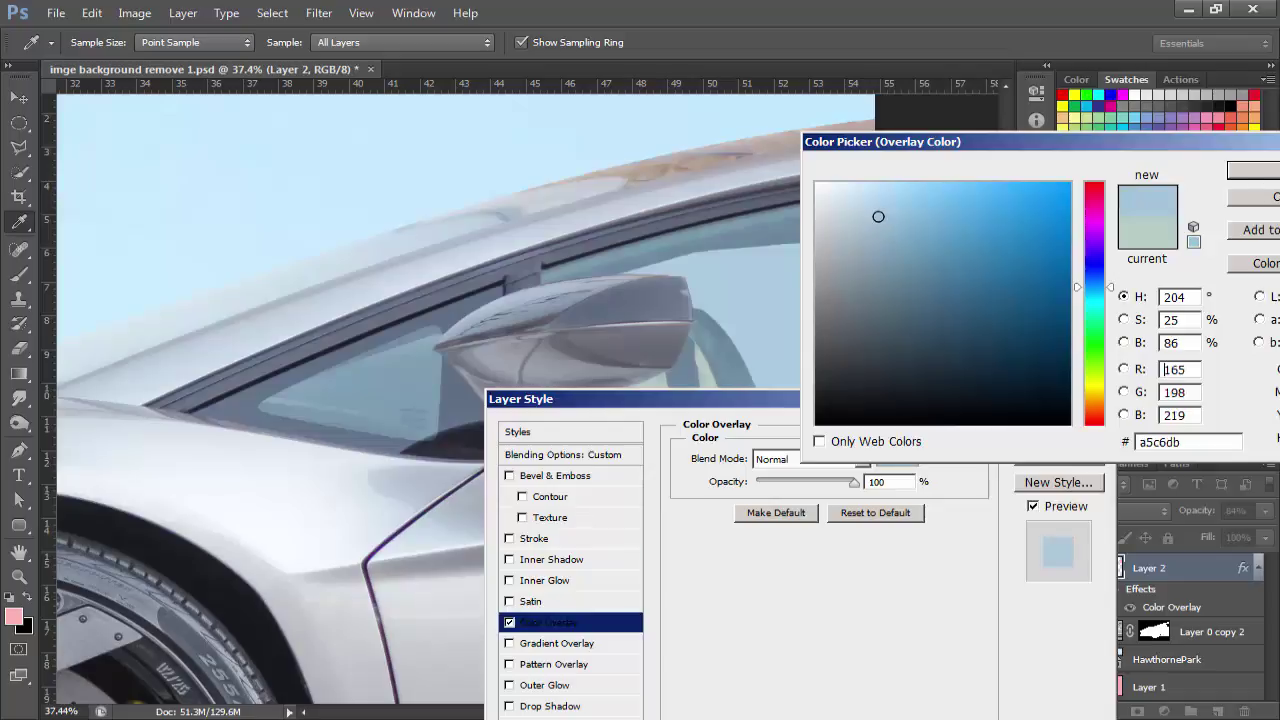
click(1252, 171)
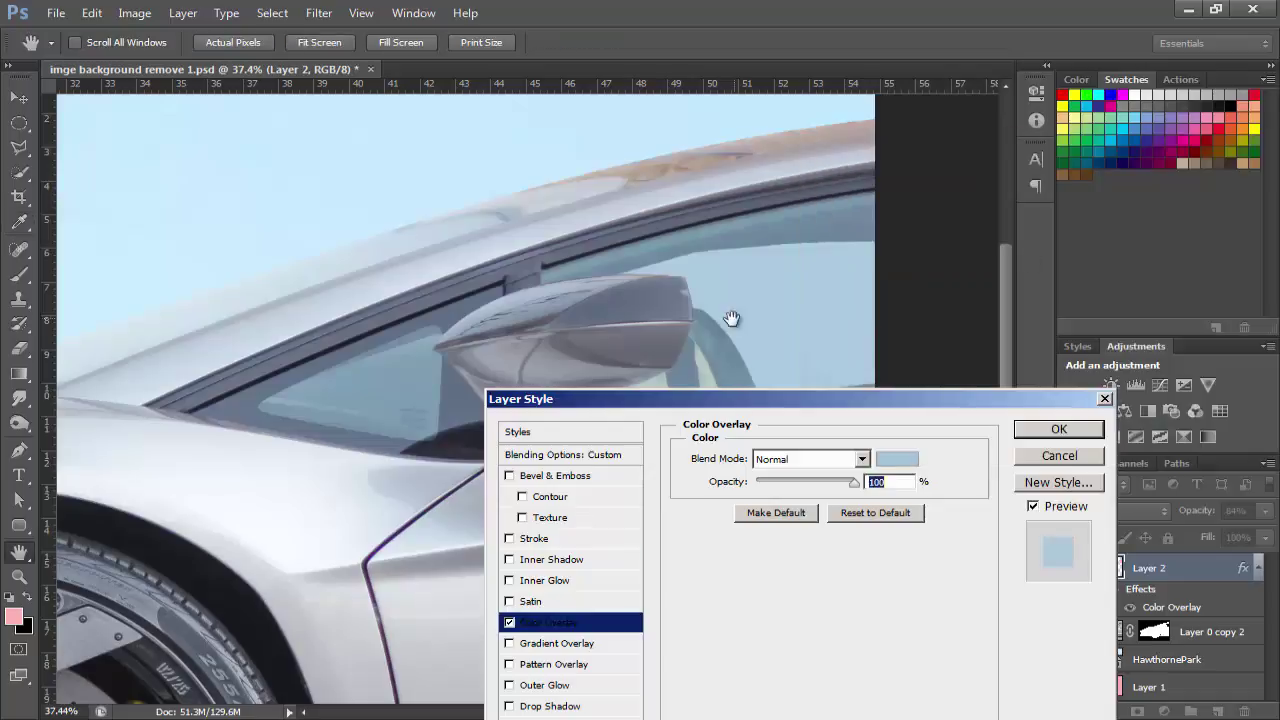
click(1077, 432)
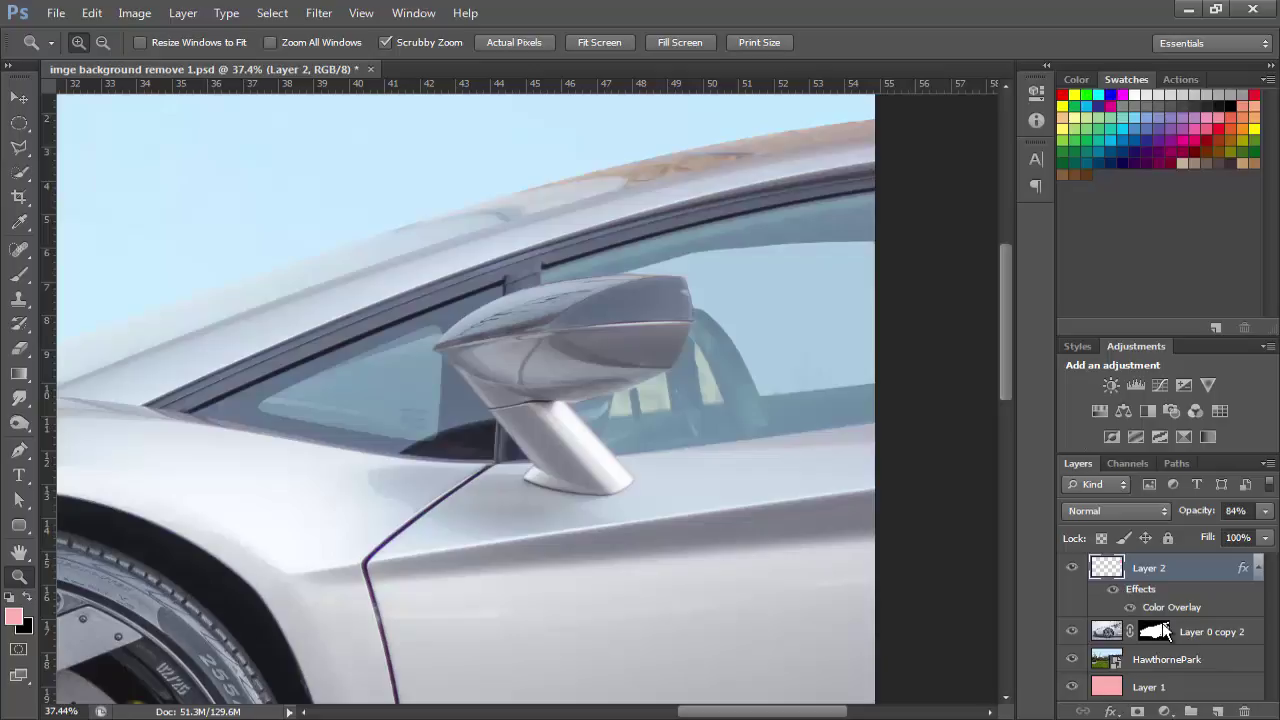
shift+click(1231, 634)
Merge the window tint and car into one Layer 2, undoing a trial move.
key(ctrl+e)
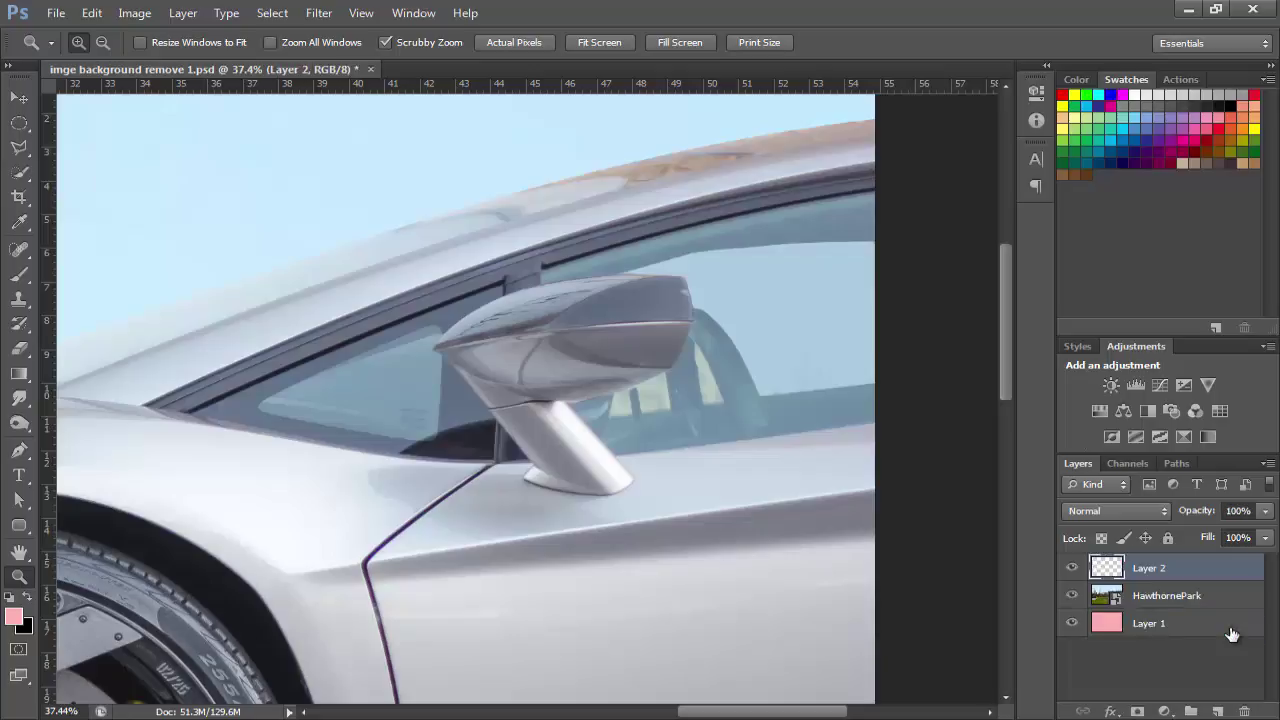
key(v)
mouse_move(607, 358)
mouse_down()
mouse_move(388, 436)
mouse_move(489, 492)
mouse_move(574, 586)
mouse_move(265, 584)
mouse_move(325, 598)
mouse_up()
key(ctrl+z)
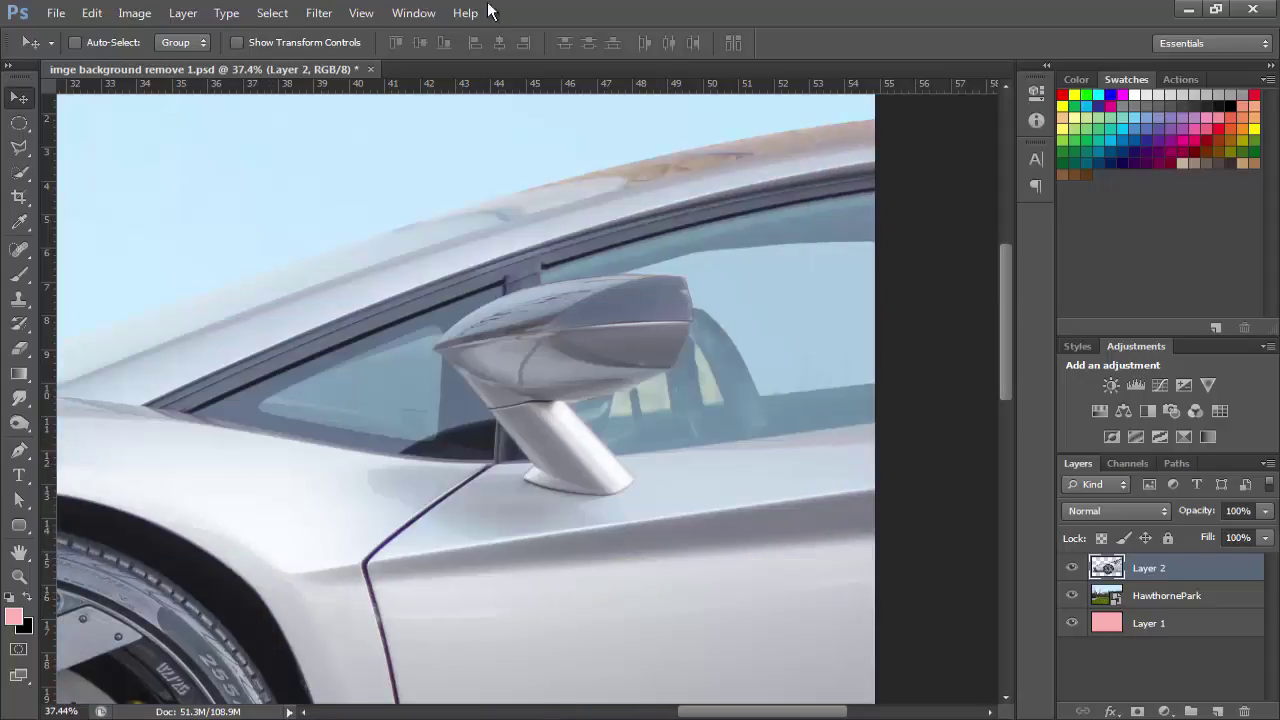
Fit the whole image on screen and move the car slightly lower.
key(z)
click(600, 42)
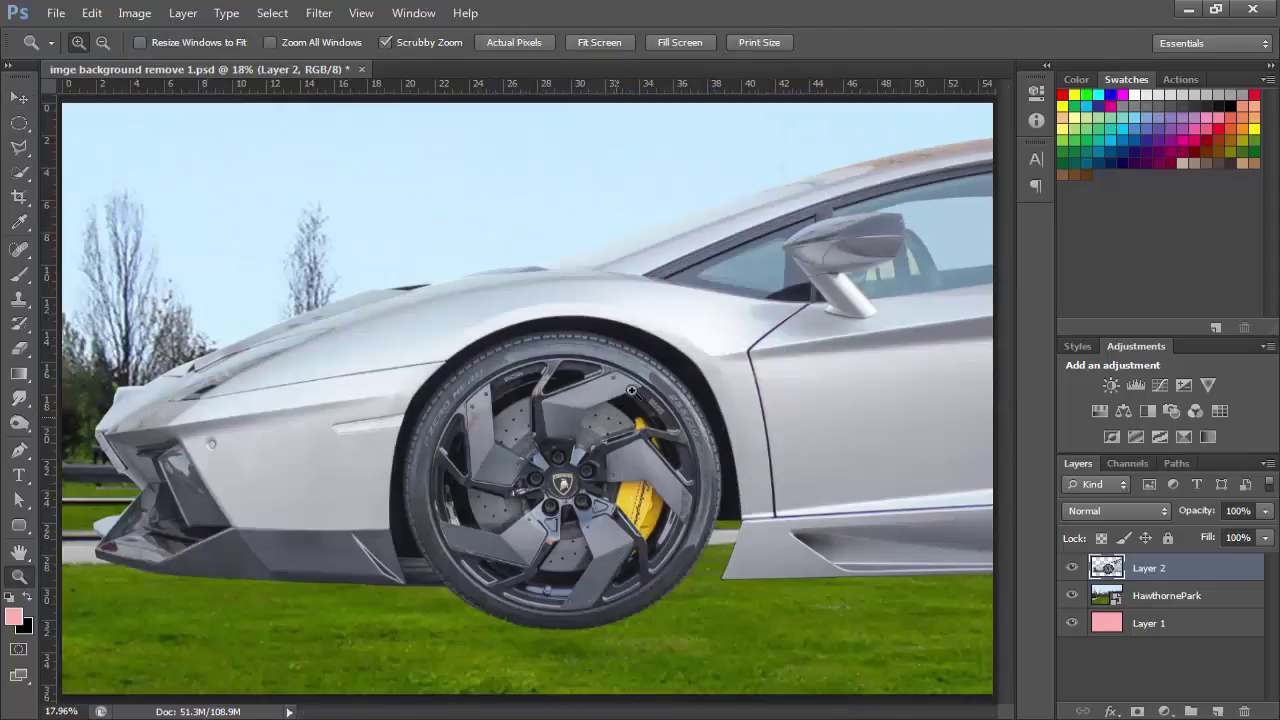
key(v)
drag(644, 396, 644, 428)
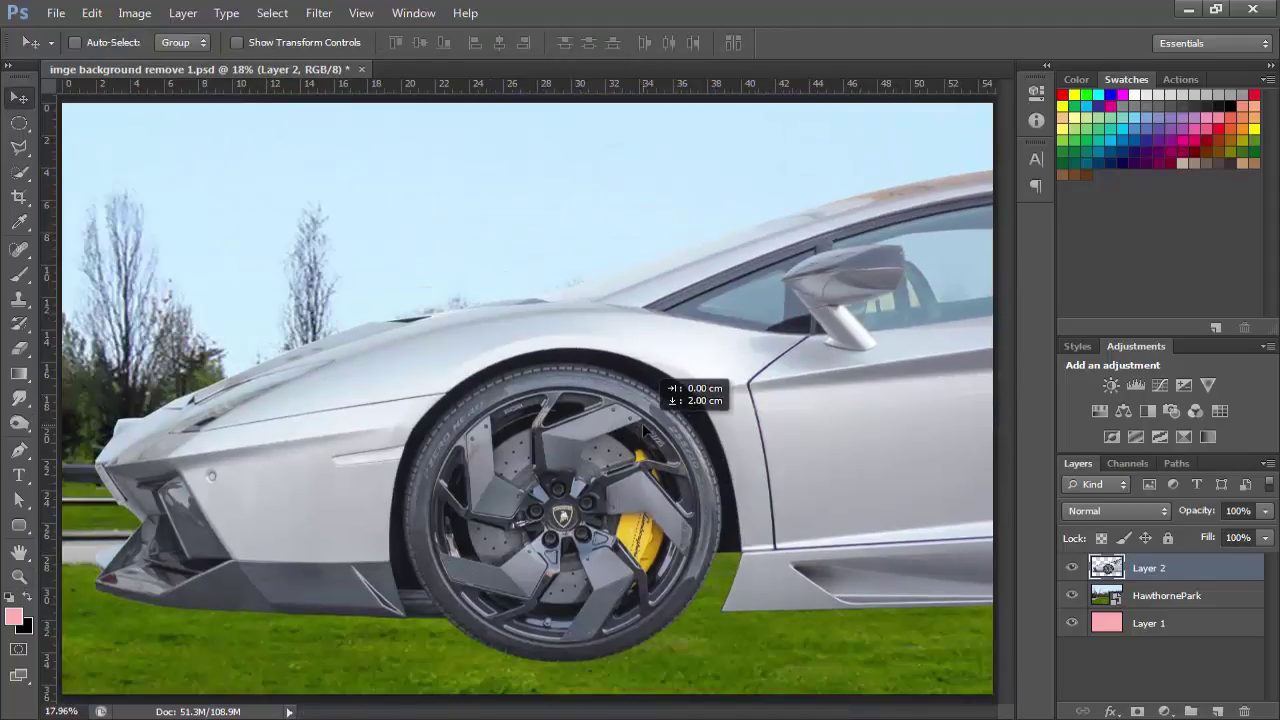
drag(644, 430, 642, 433)
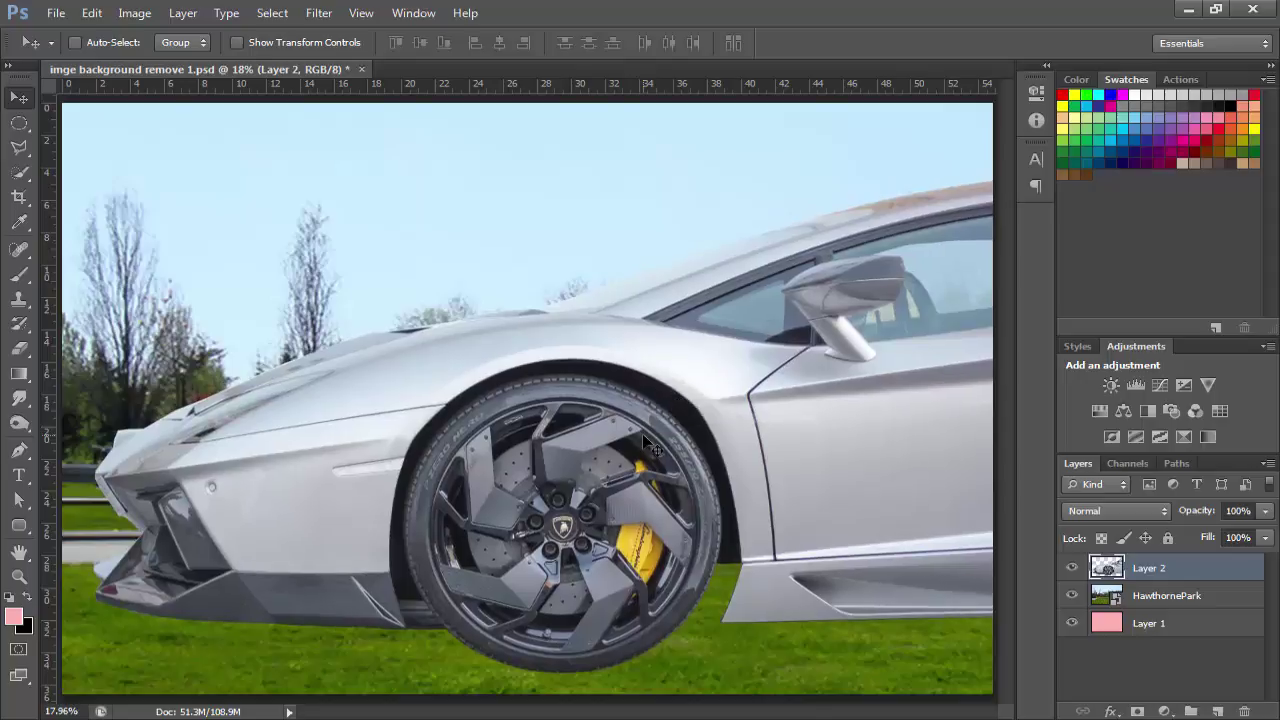
Shrink the car twice, to about 84% and then about 93%.
key(ctrl+t)
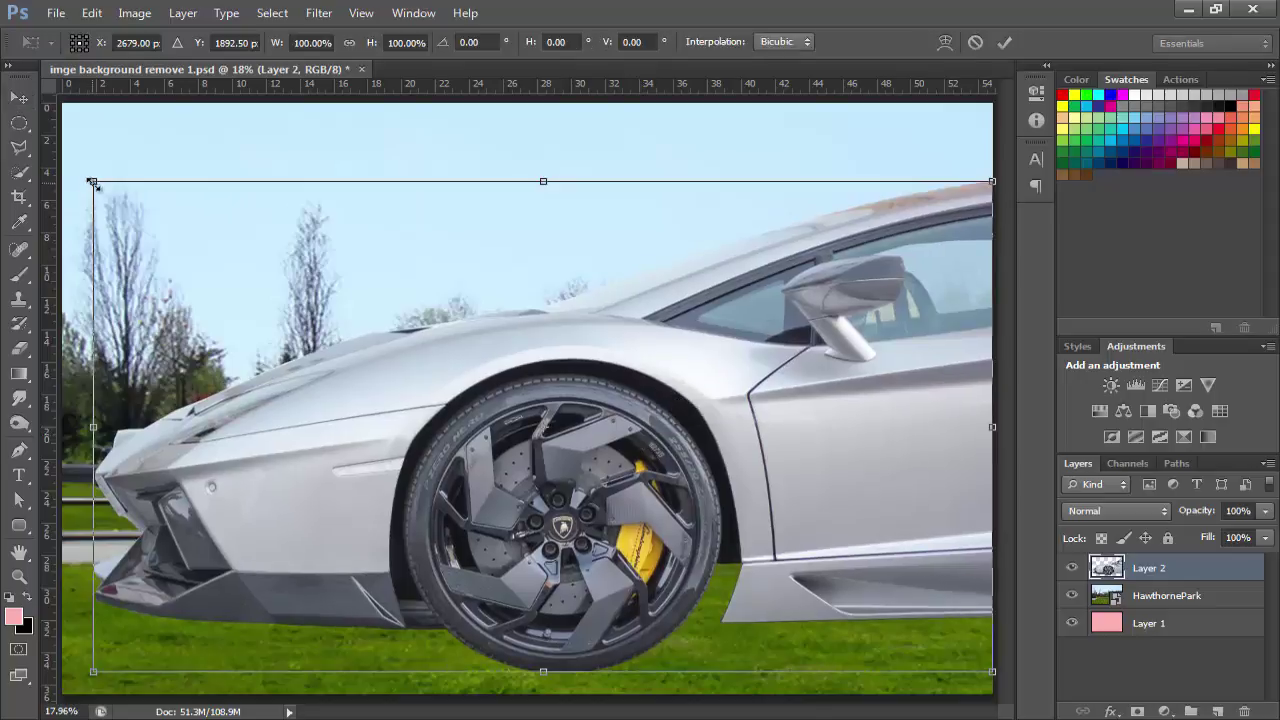
drag(92, 182, 167, 221)
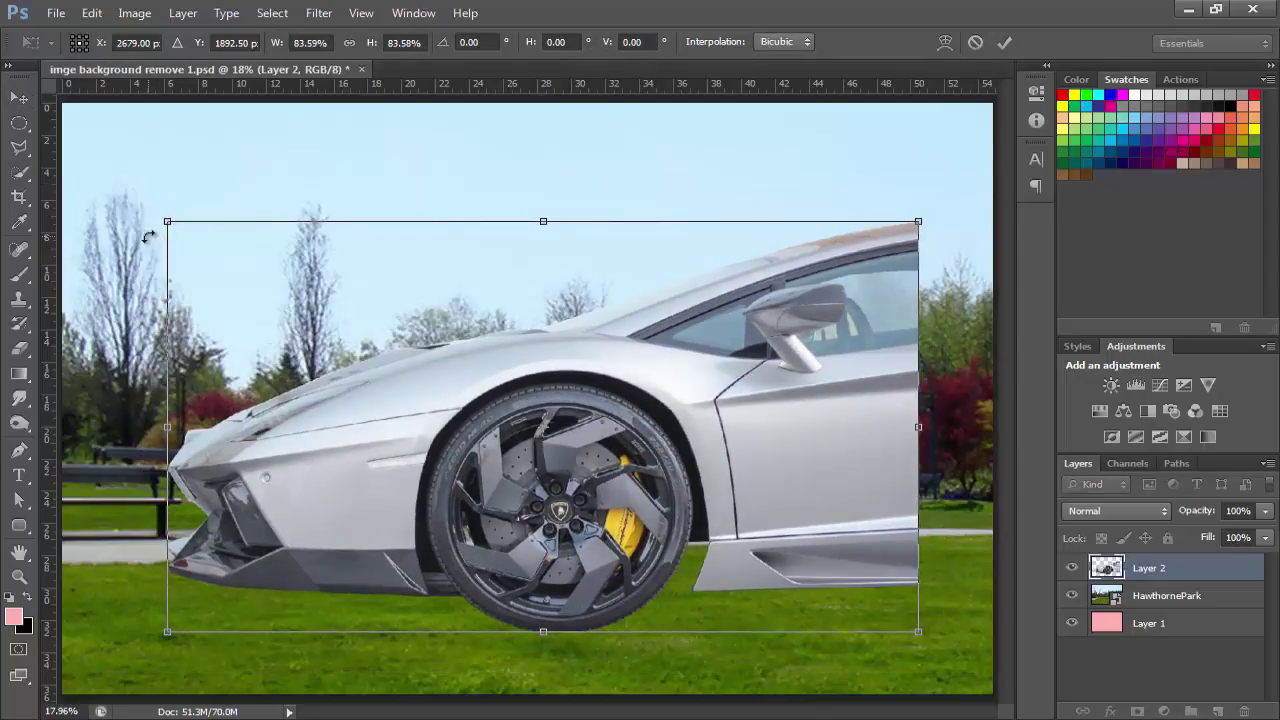
key(Return)
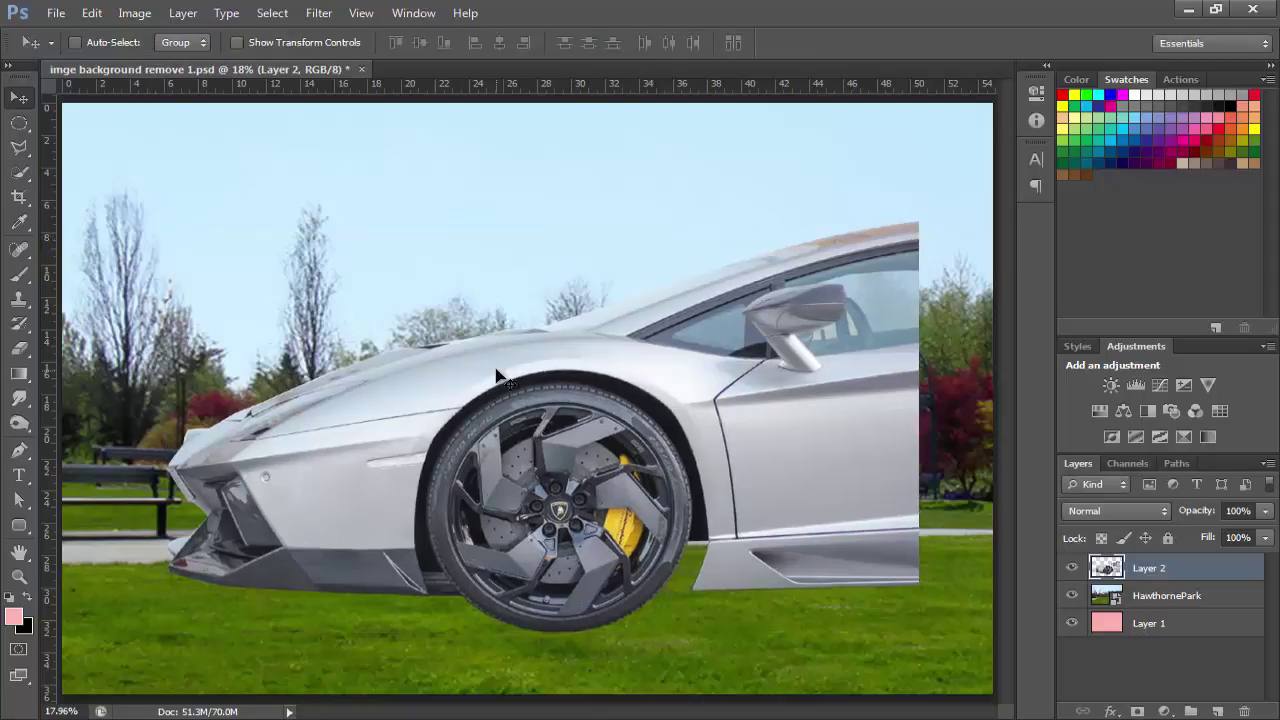
key(ctrl+t)
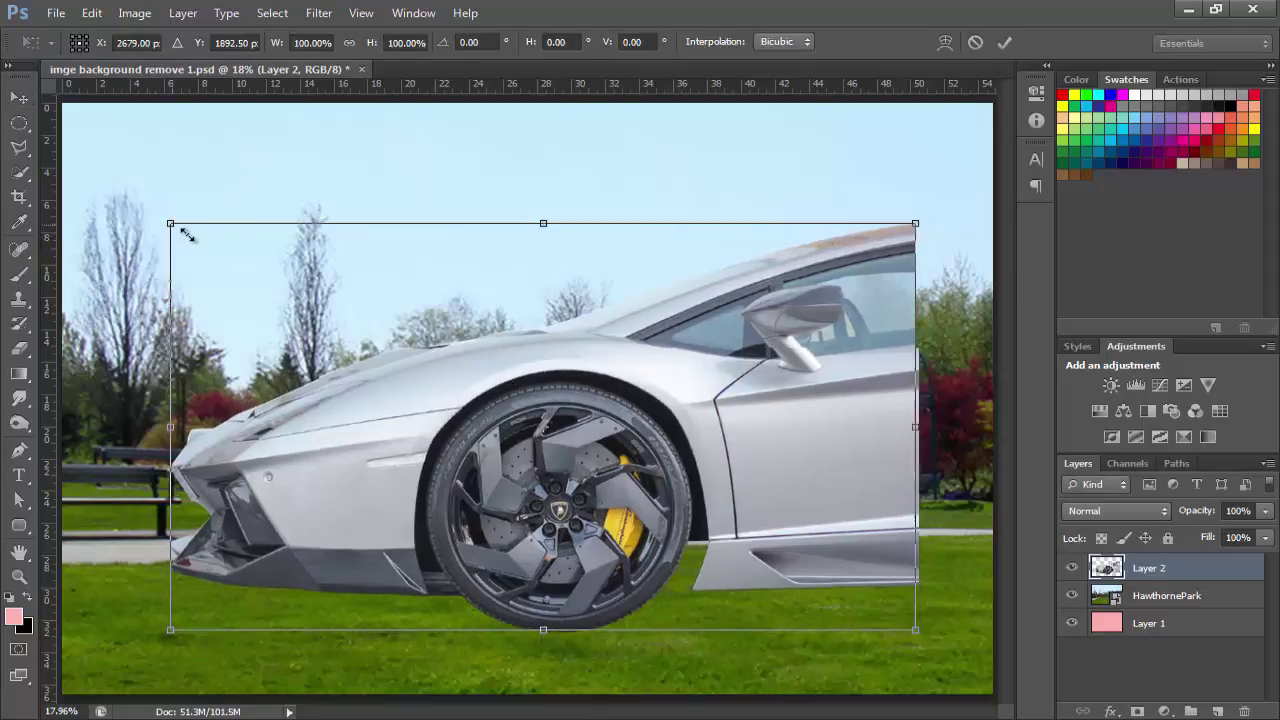
drag(168, 222, 193, 236)
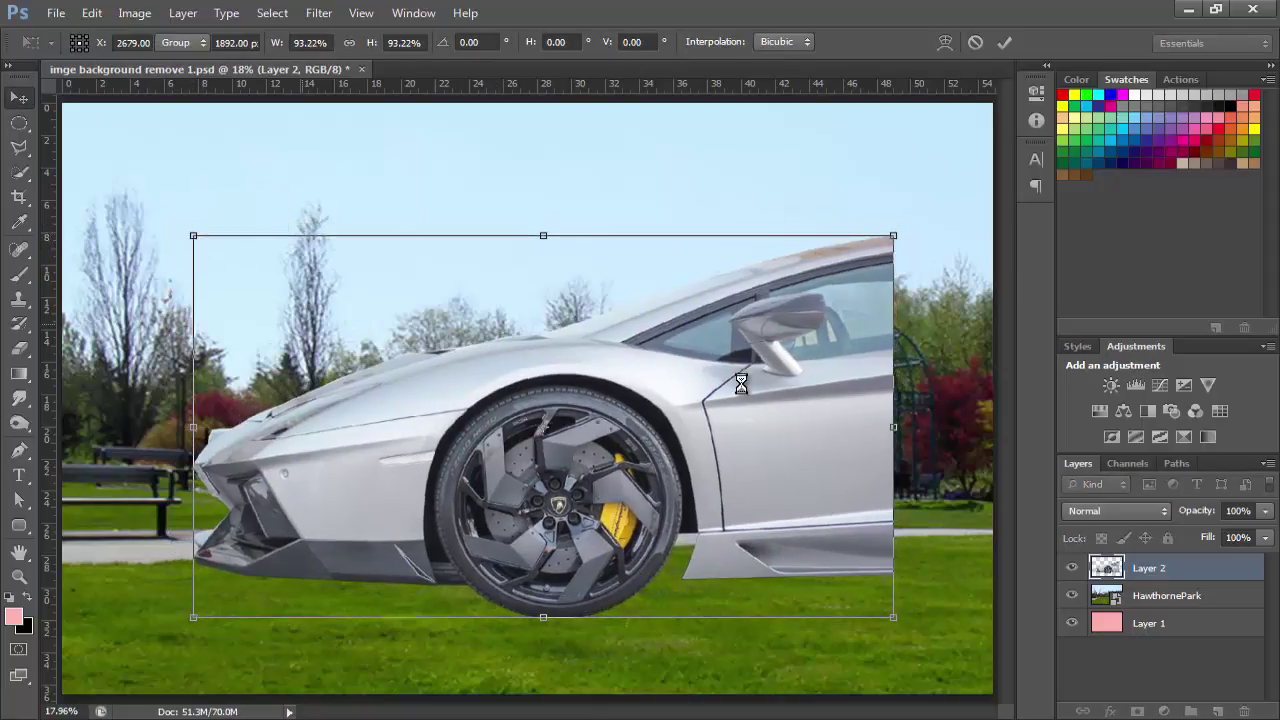
key(Return)
Move the car right and down, scale it to about 85%, and place it on the grass.
drag(699, 396, 800, 474)
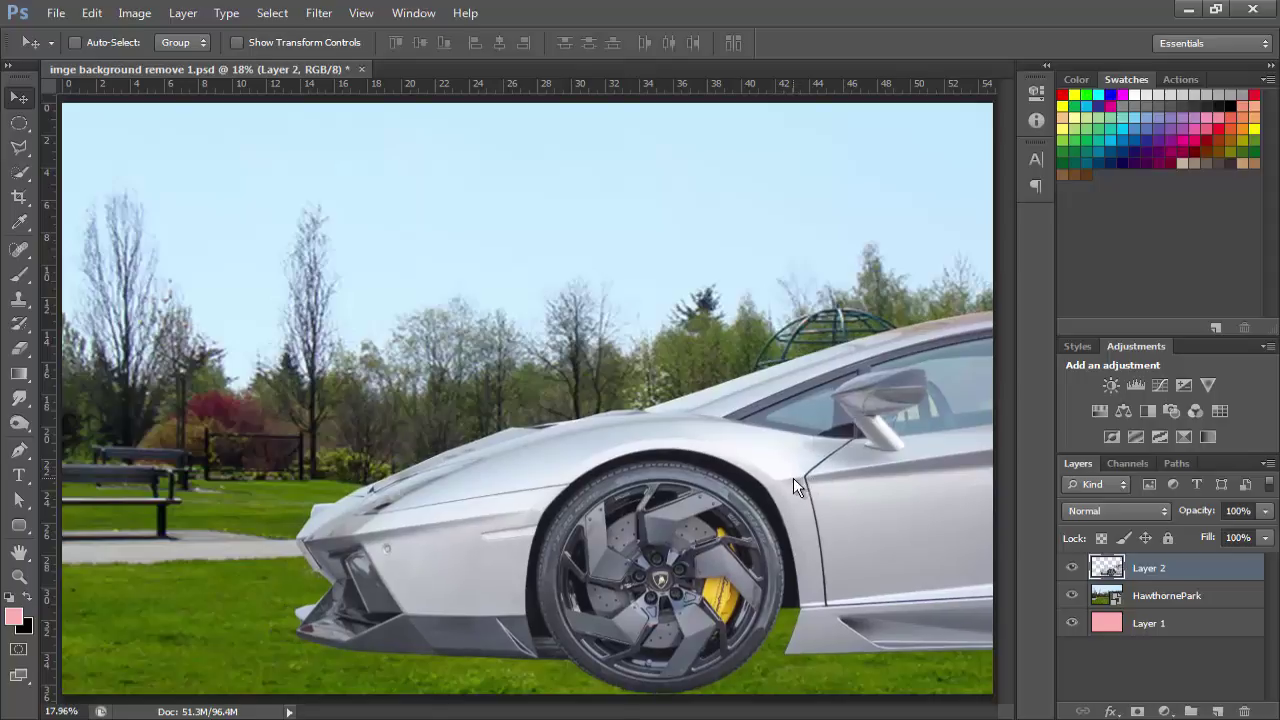
key(ctrl+t)
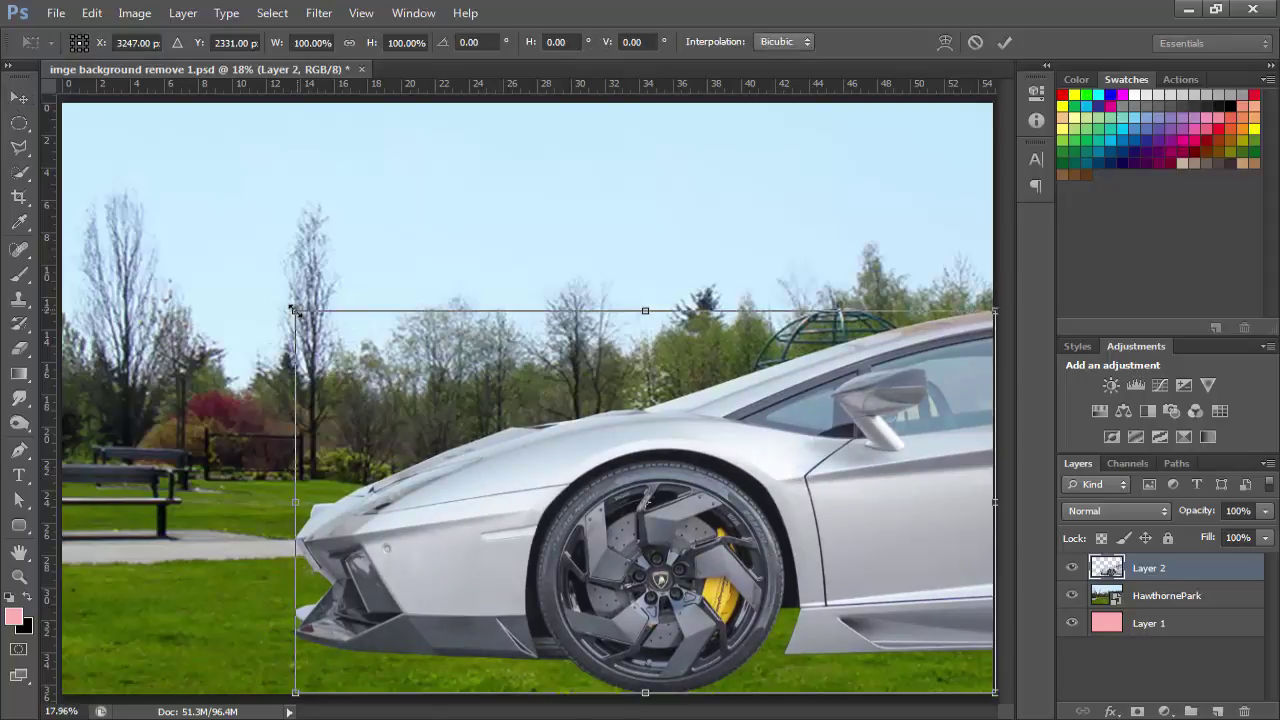
drag(294, 311, 347, 340)
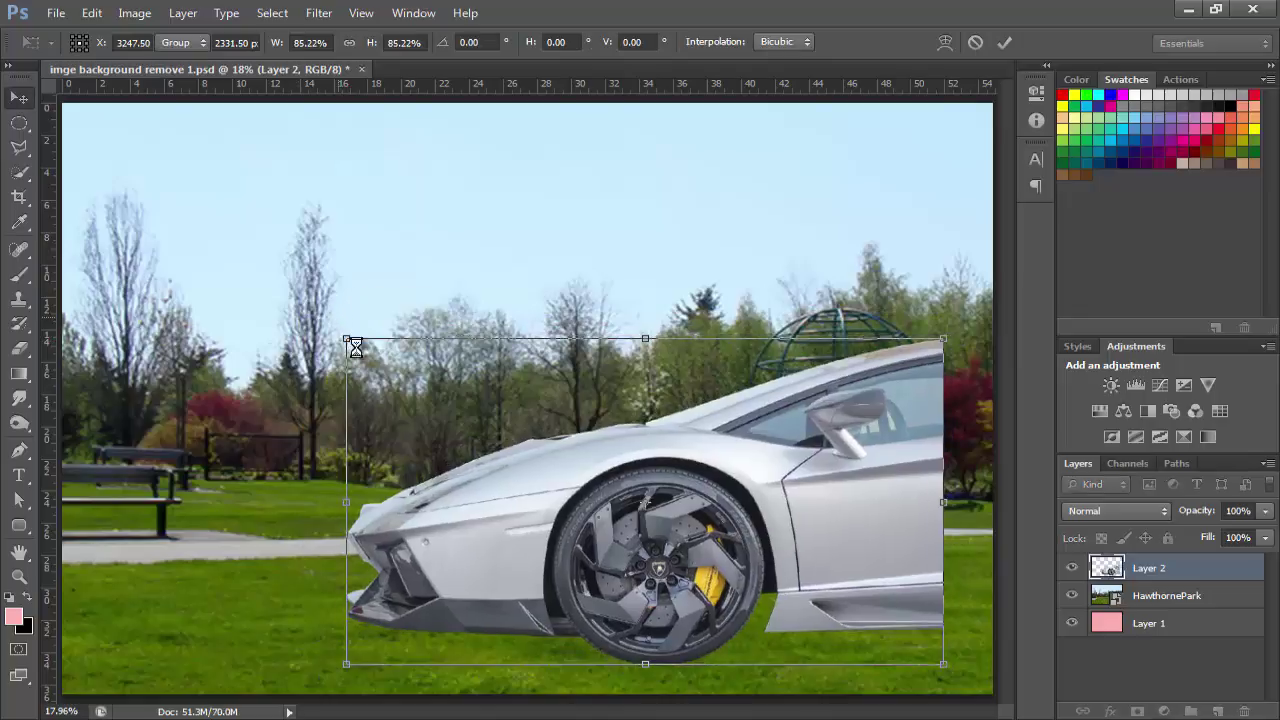
key(Return)
drag(560, 485, 585, 497)
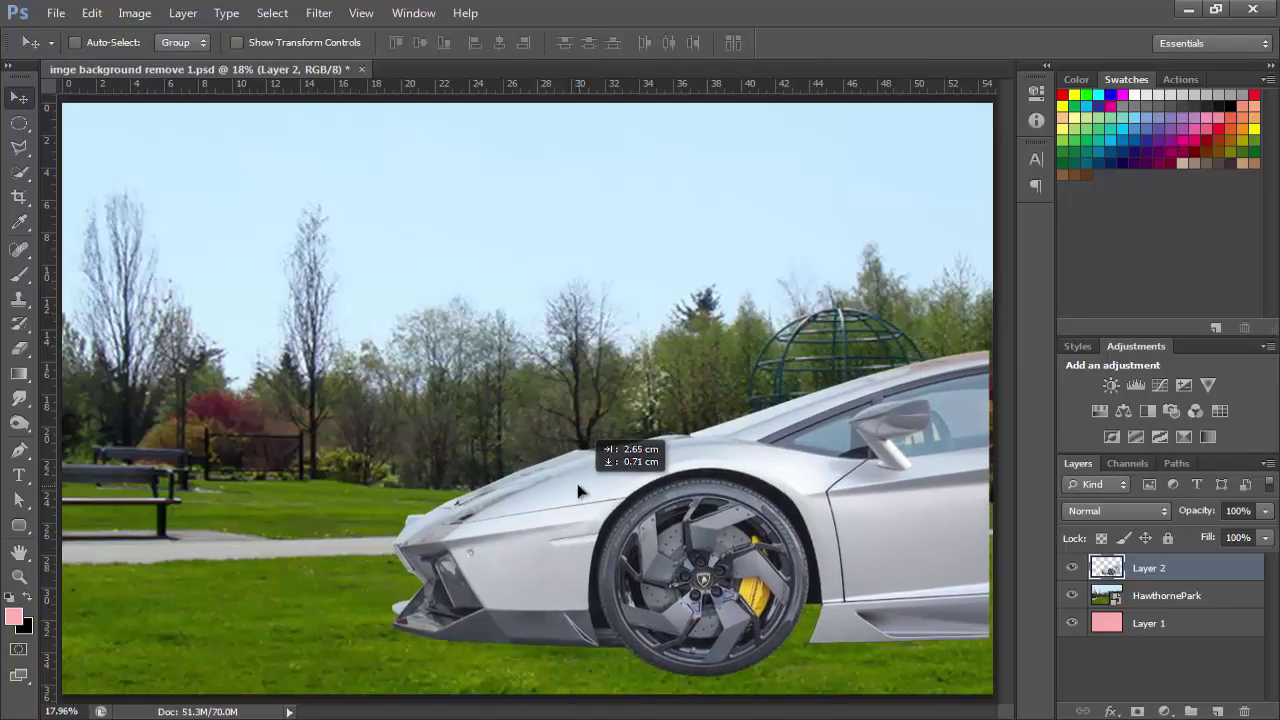